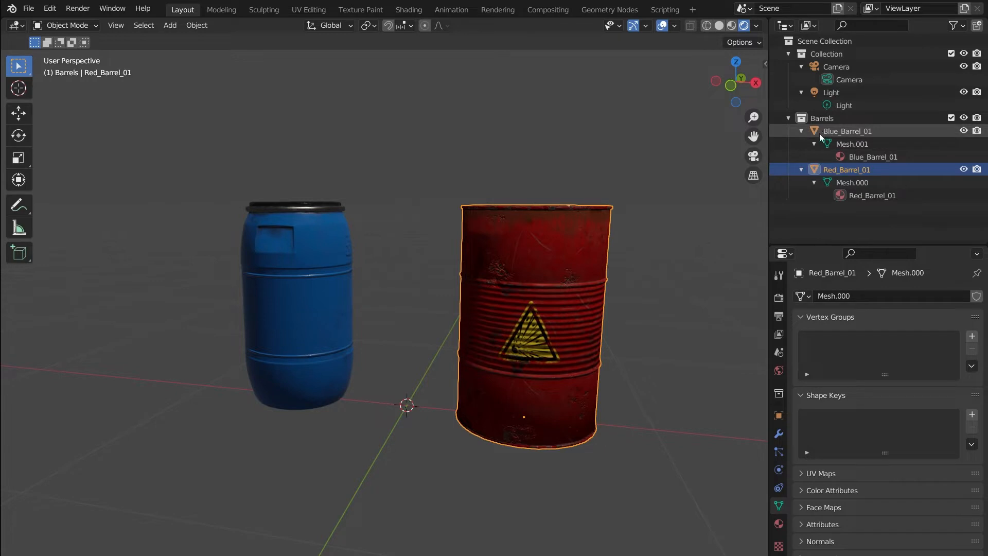
- Select the blue barrel and examine the mesh data and material nested under its object in the outliner hierarchy
click(838, 130)
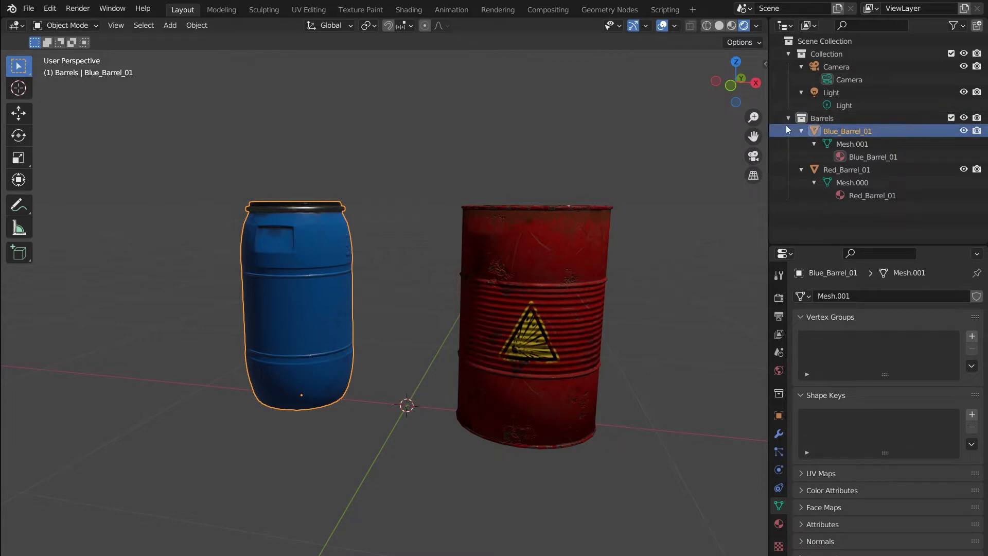
click(801, 132)
click(801, 143)
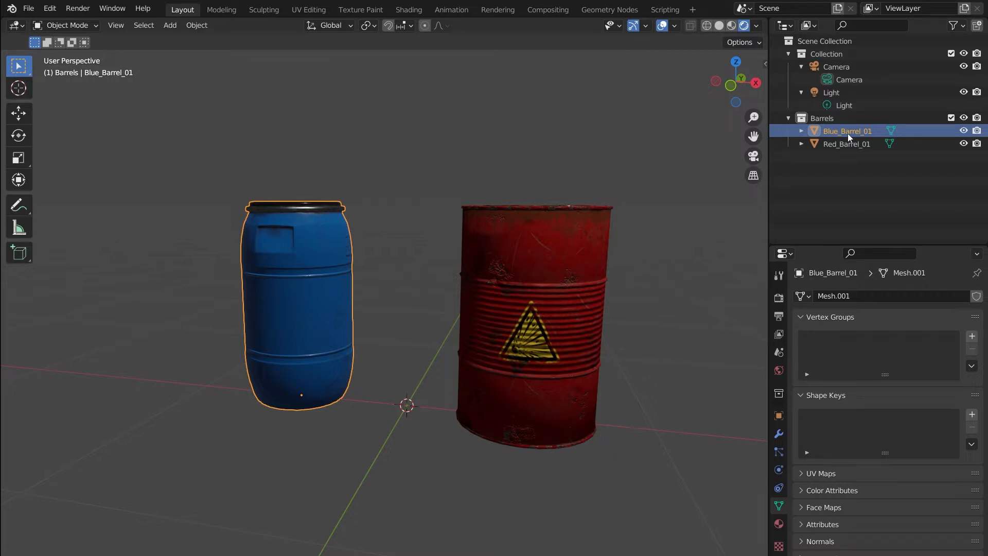
click(800, 131)
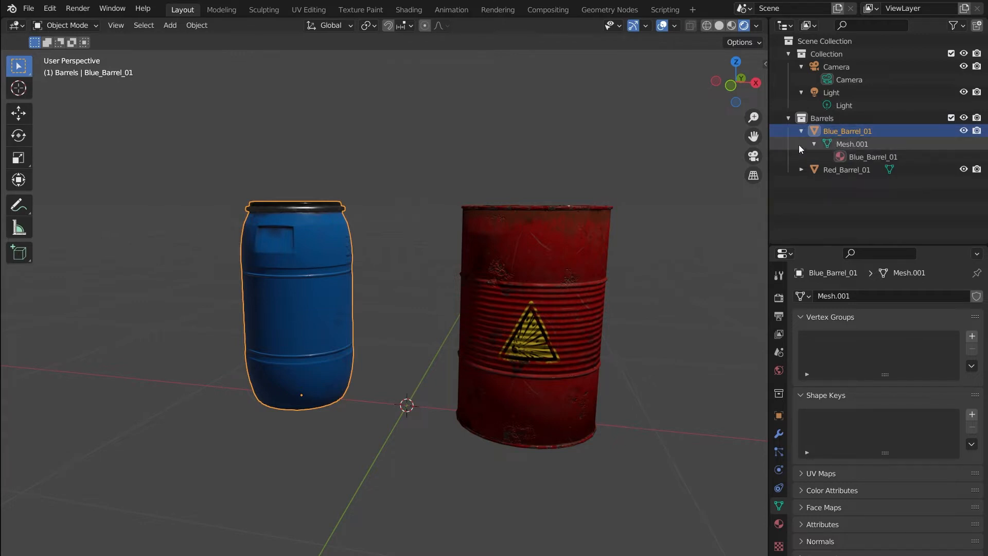
click(814, 143)
click(830, 142)
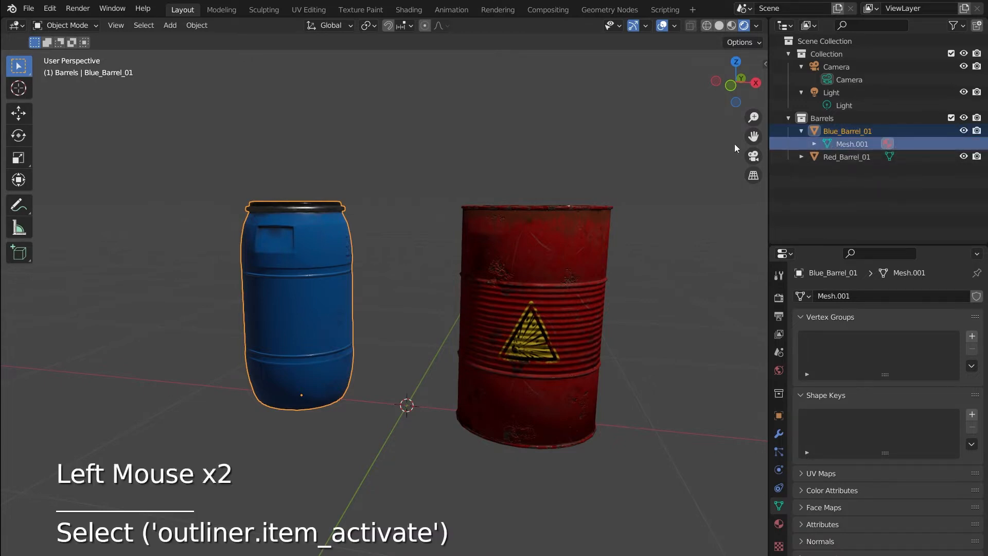
- View the blue barrel's mesh geometry in Edit Mode, select its object and return to Object Mode
key(Tab)
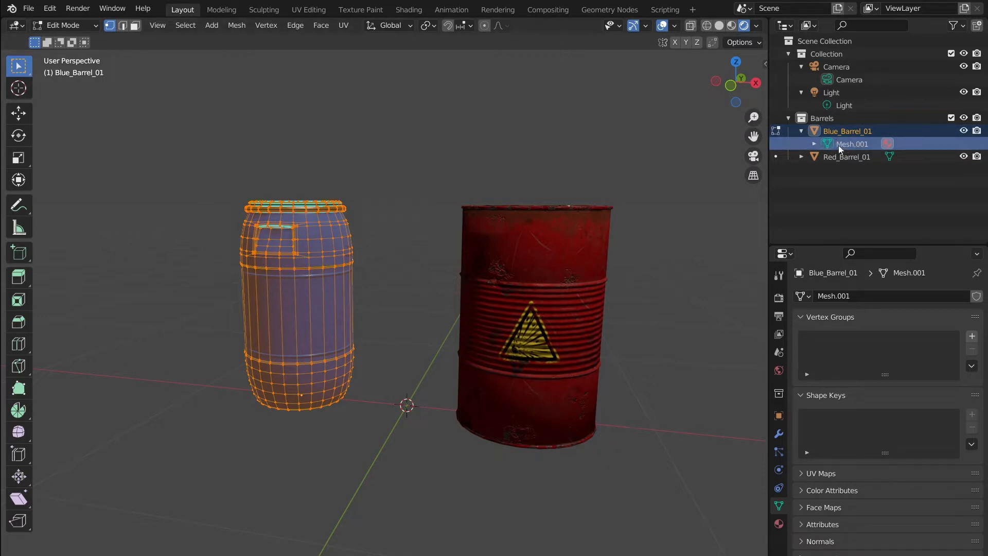
click(847, 133)
key(Tab)
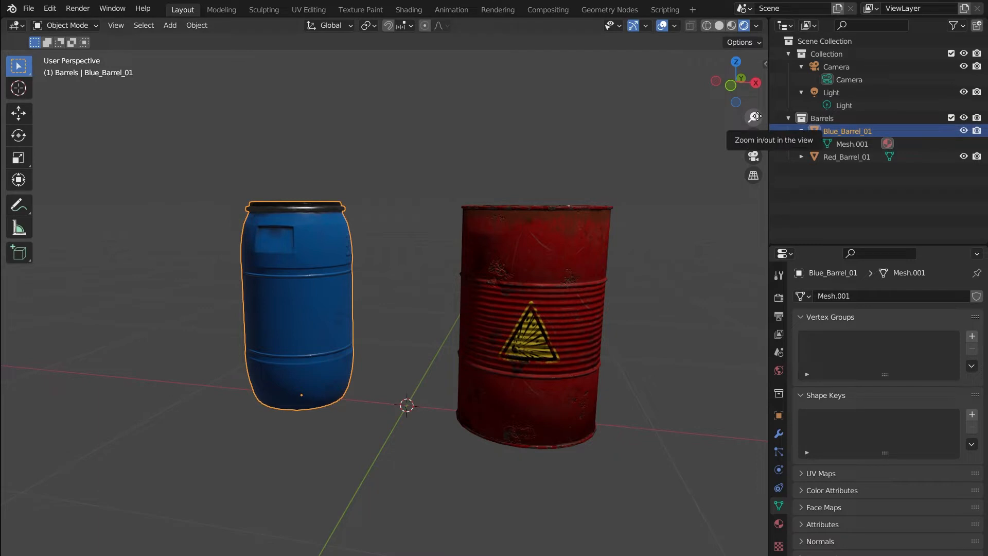
- Examine how mesh data and material nest under the blue and red barrel objects, leaving the blue barrel's hierarchy collapsed
click(798, 156)
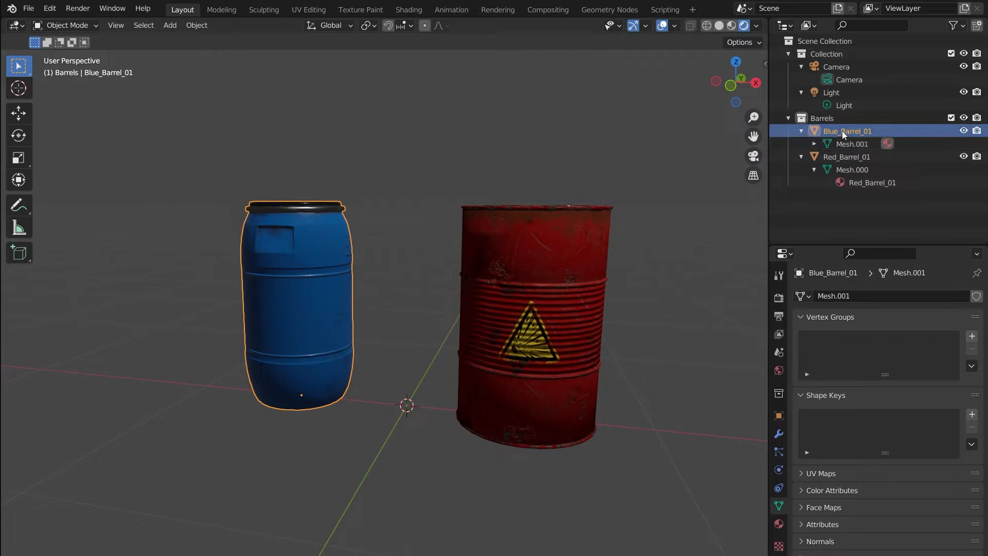
click(802, 133)
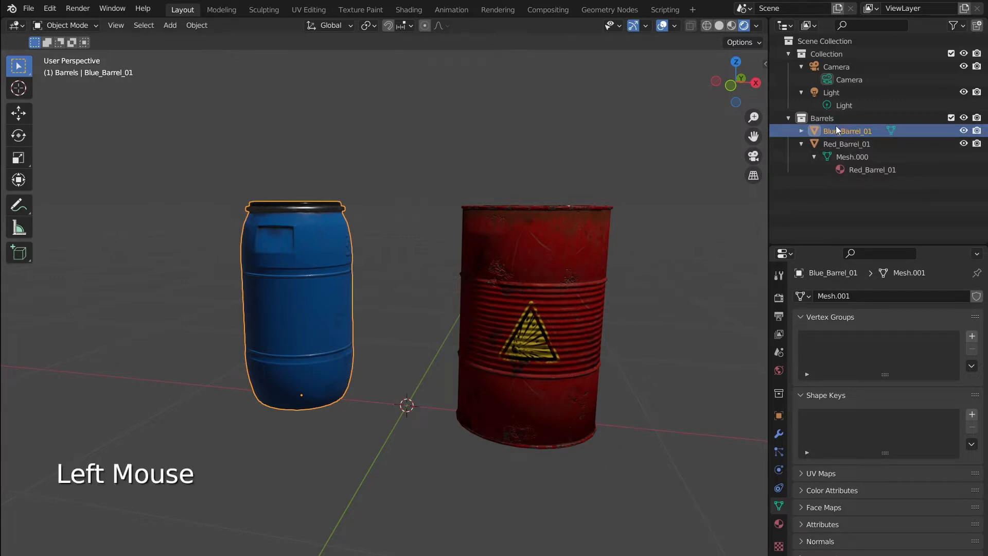
click(801, 131)
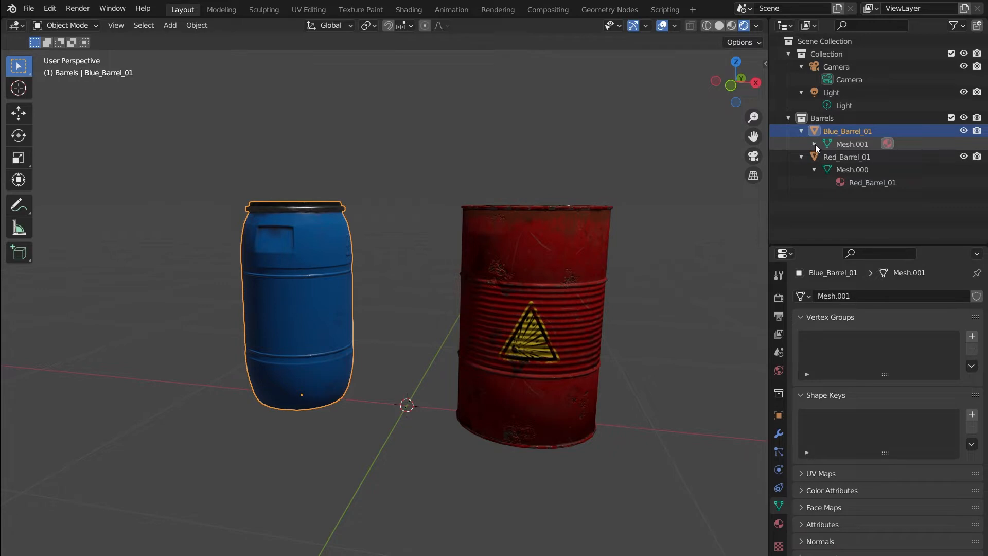
click(814, 144)
click(819, 142)
click(850, 157)
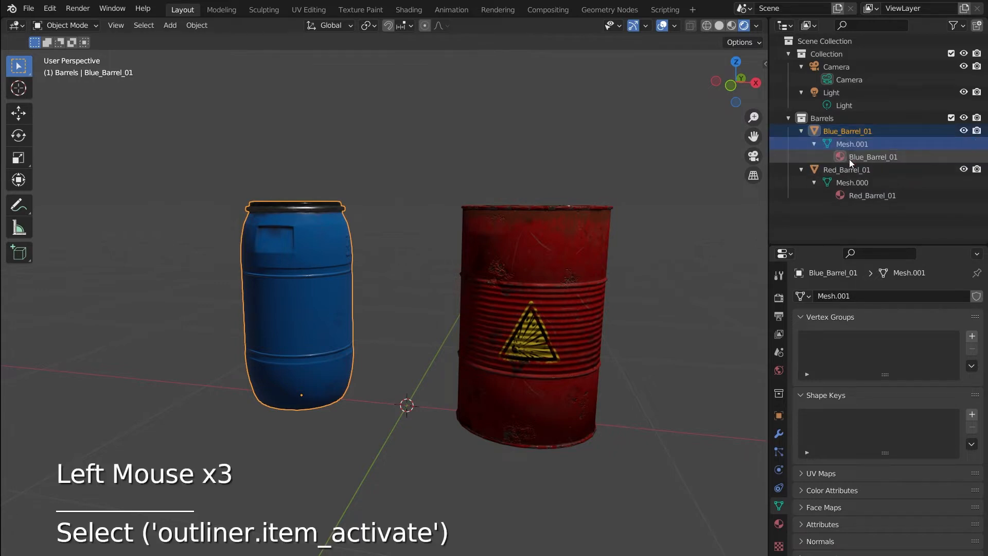
click(814, 144)
click(794, 132)
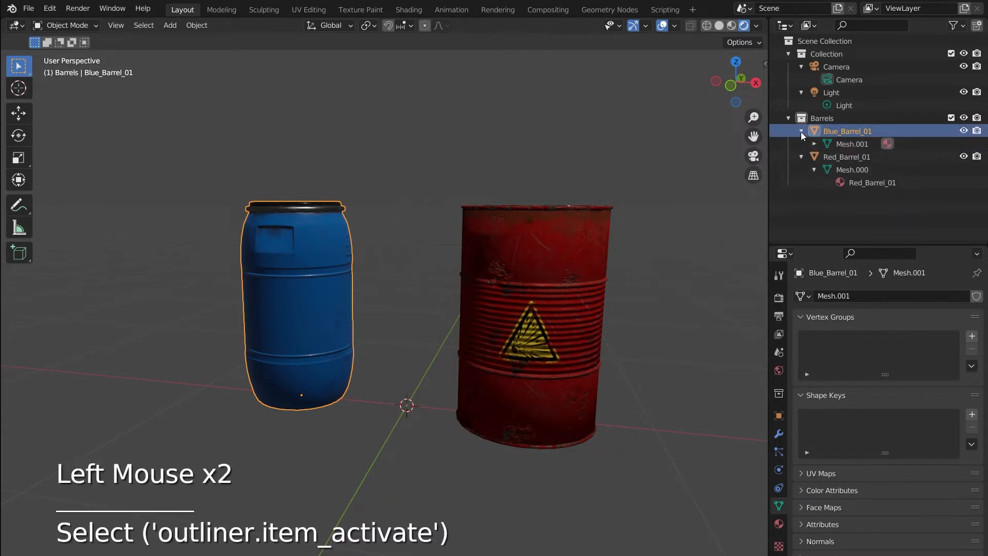
click(801, 132)
click(831, 128)
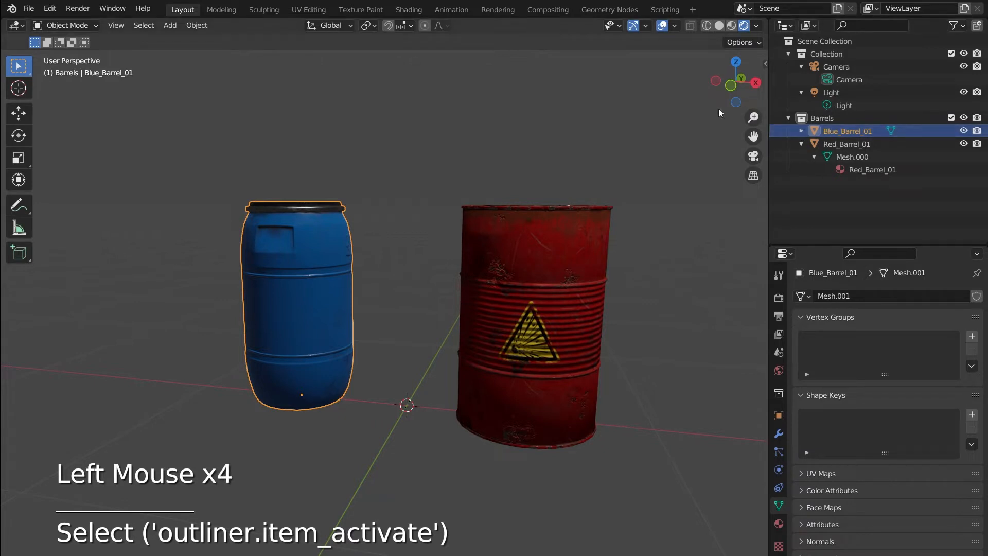
- Examine the blue barrel's object-level location, rotation, scale and dimensions alongside its expanded mesh and material hierarchy
key(n)
click(761, 66)
click(689, 60)
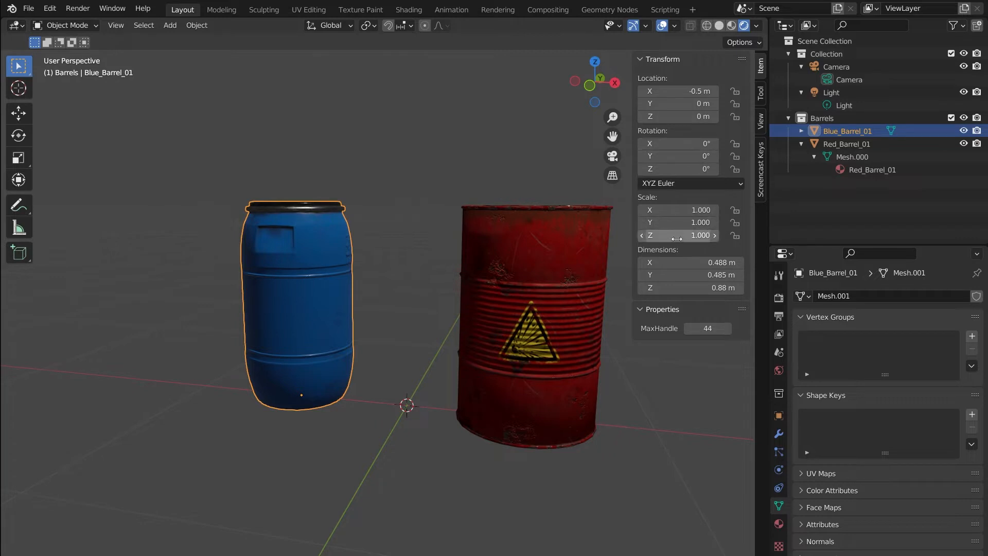
click(801, 131)
click(814, 143)
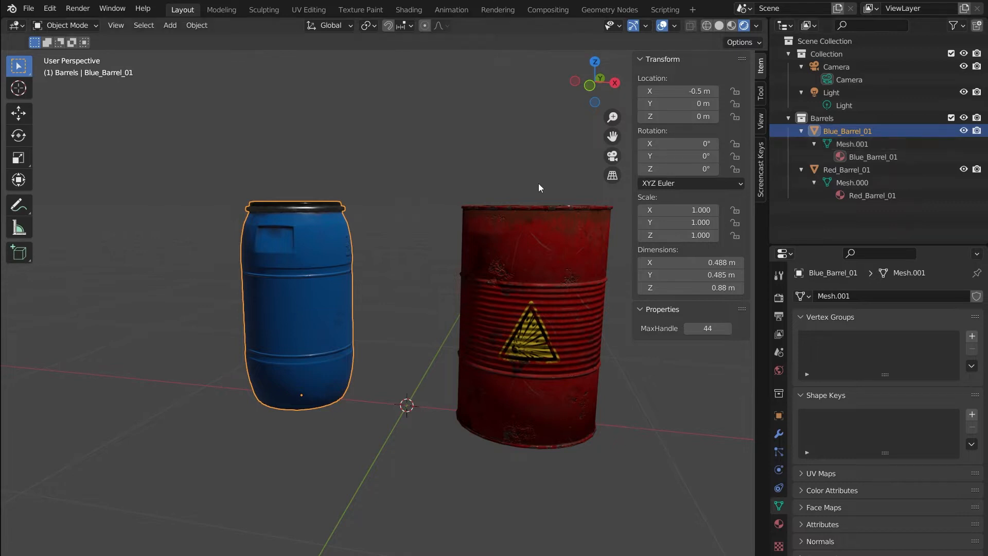
key(n)
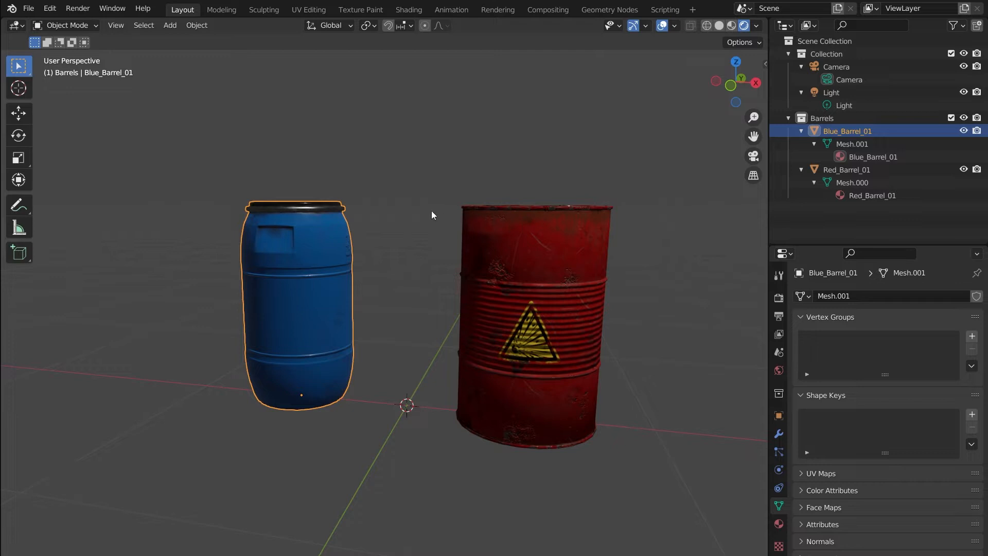
- Duplicate the red barrel and place the copy about 0.9 m along X and 0.4 m along Y, with global Z locked
right_click(311, 222)
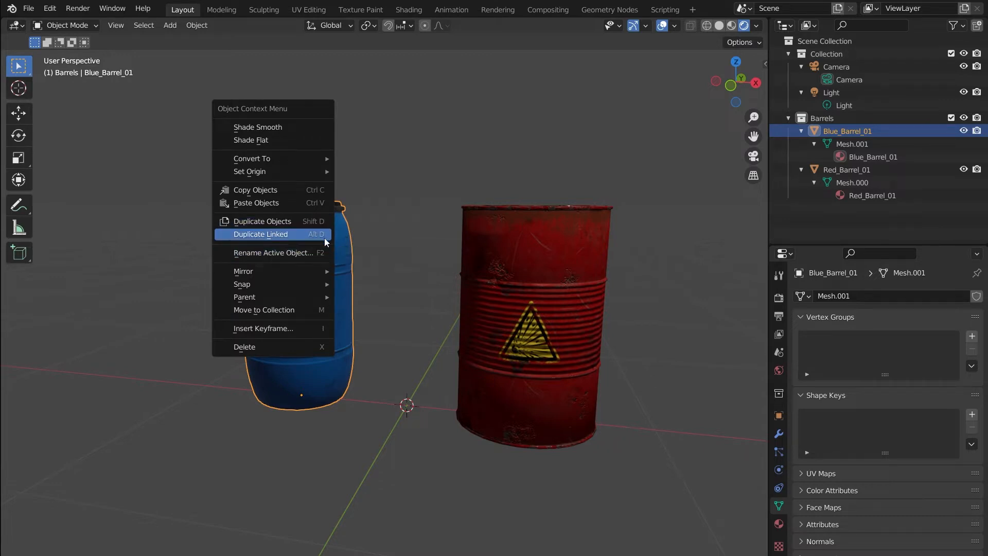
click(612, 254)
middle_drag(679, 264, 430, 260)
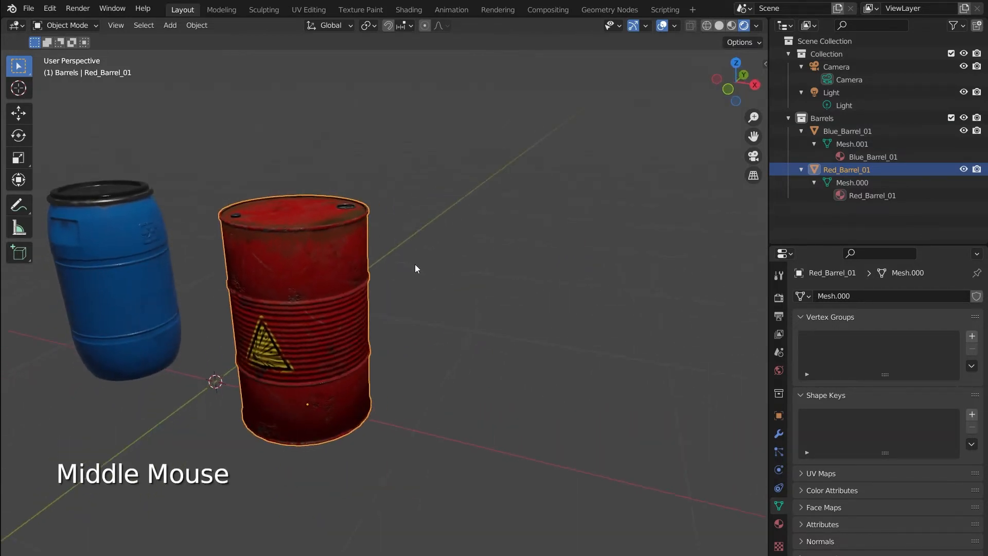
right_click(335, 248)
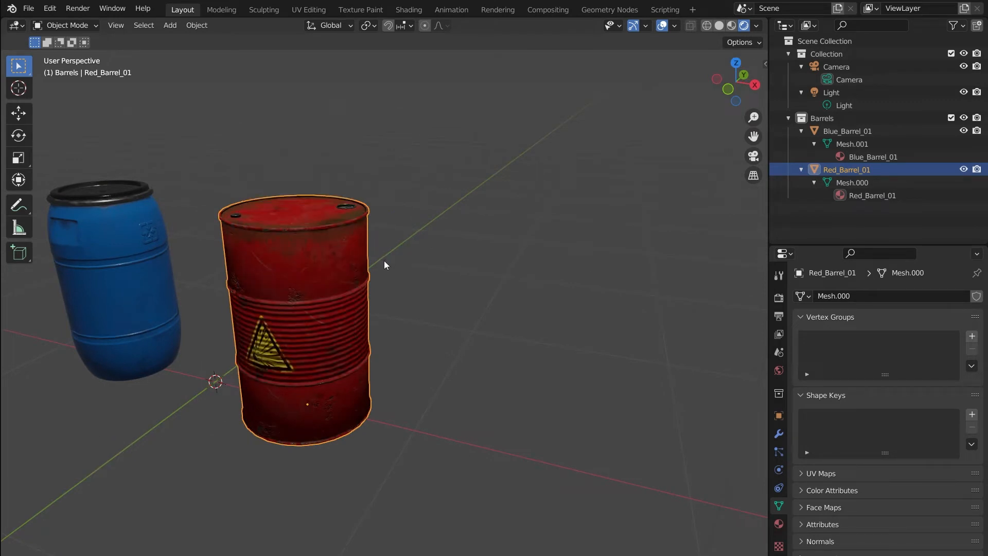
key(shift+d)
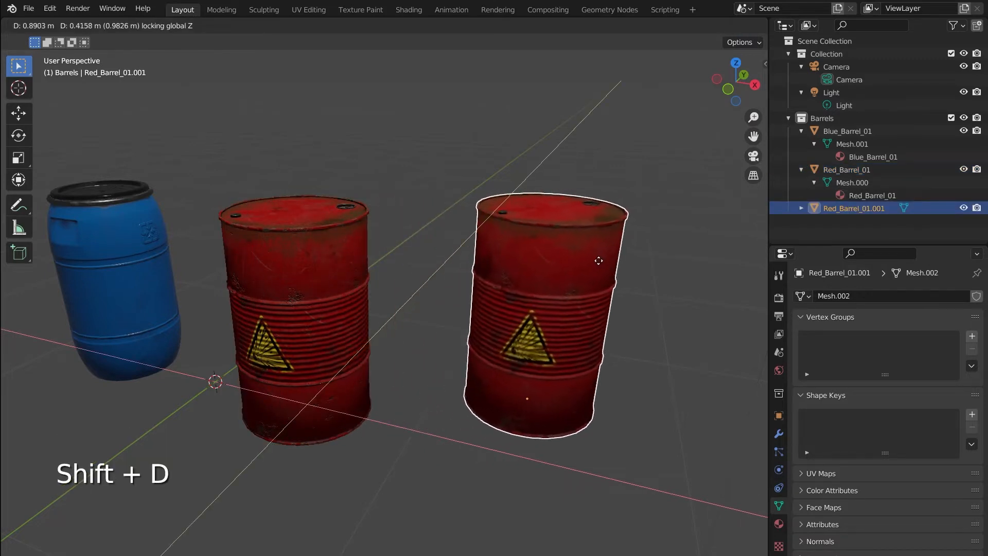
click(610, 257)
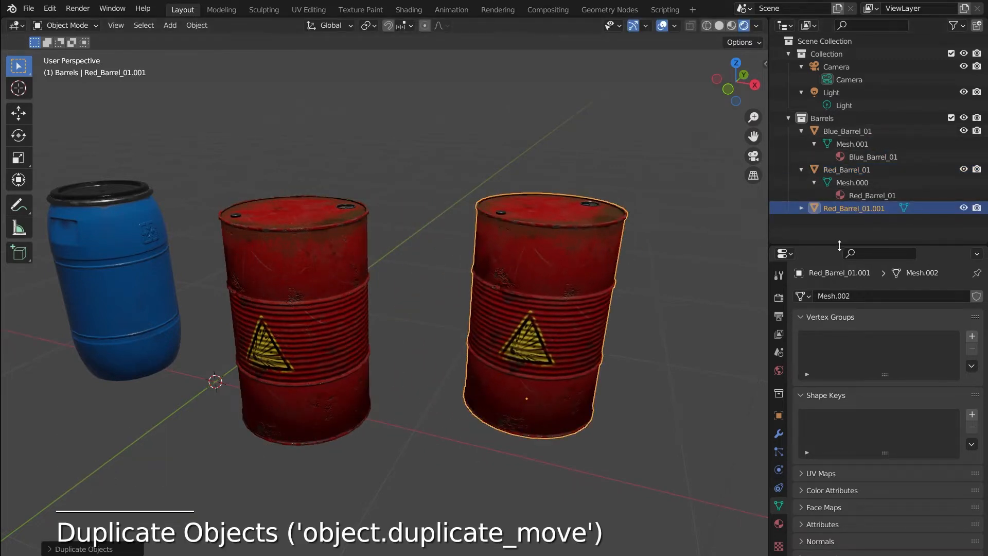
- Enlarge the outliner and compare the mesh data of the blue barrel, the original red barrel and its duplicate
drag(839, 246, 839, 291)
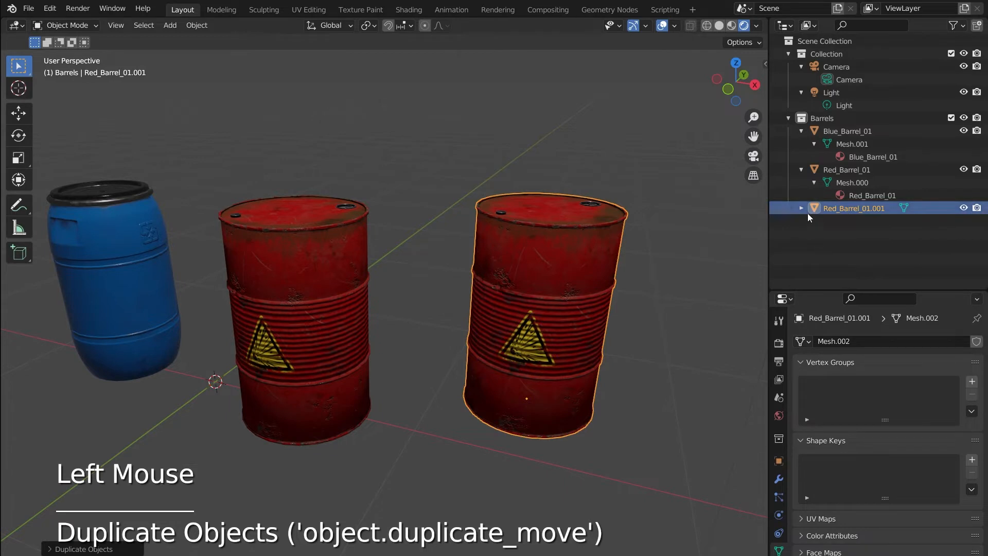
click(834, 168)
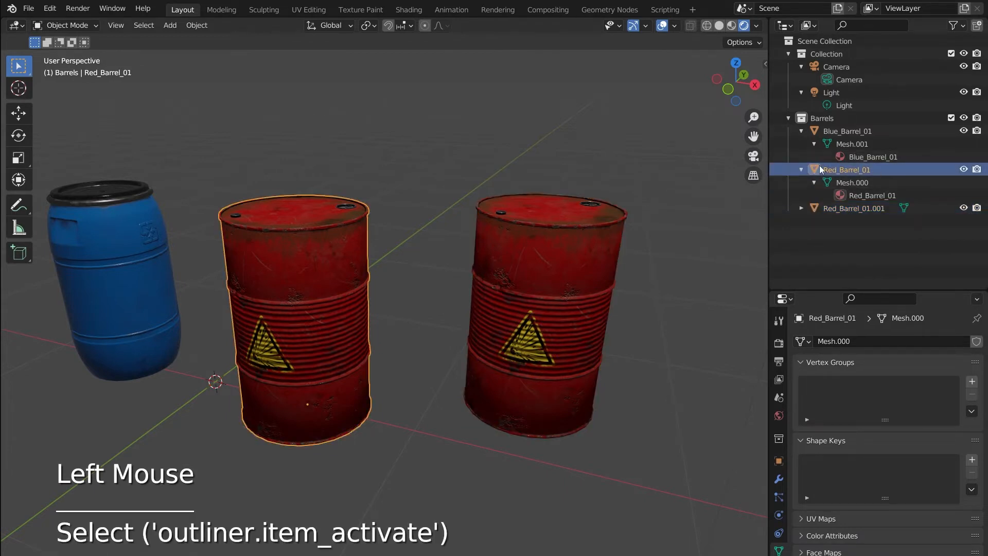
click(800, 207)
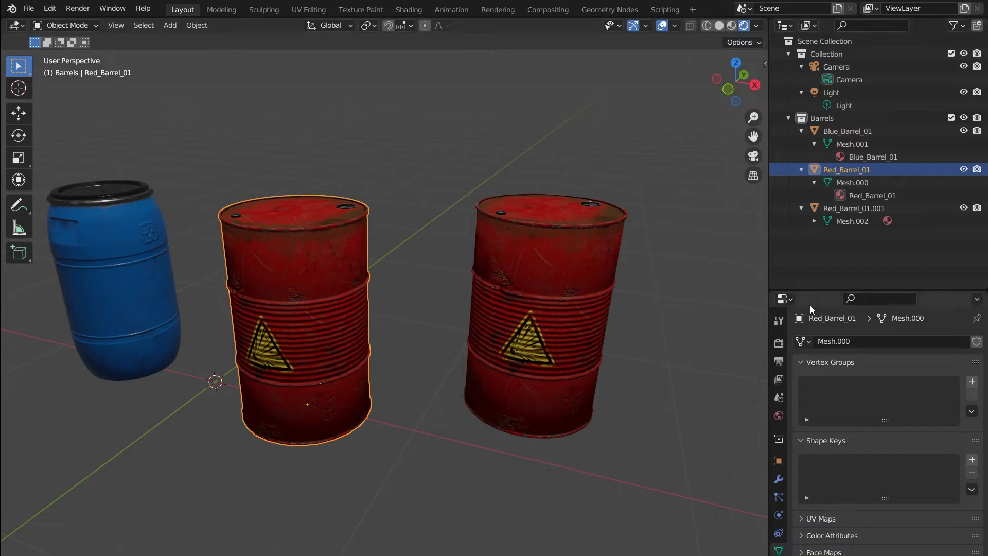
click(801, 340)
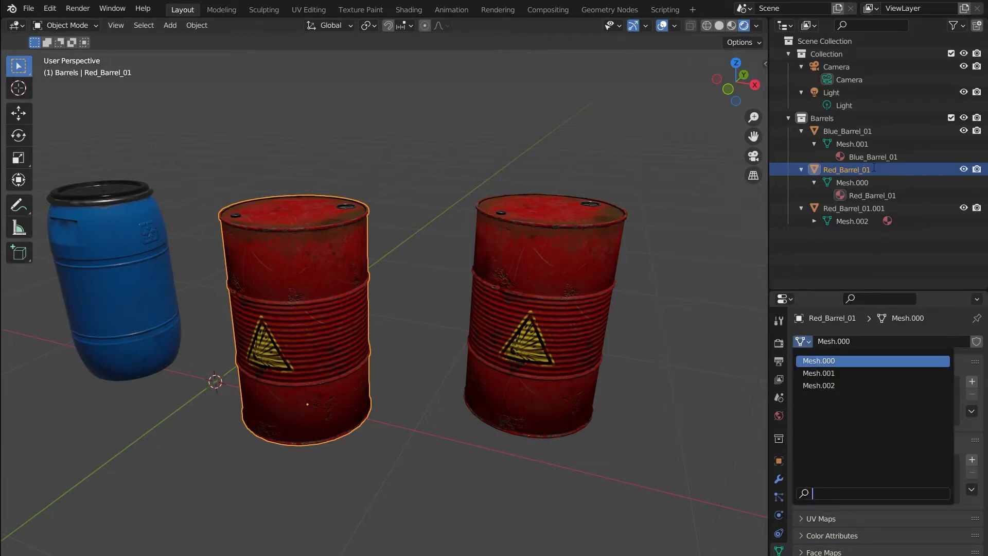
click(847, 143)
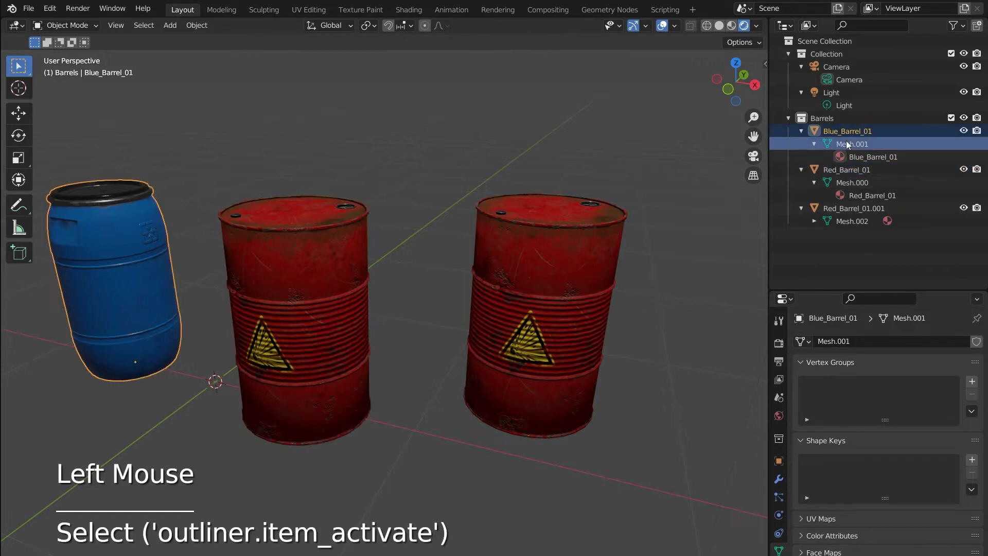
click(861, 183)
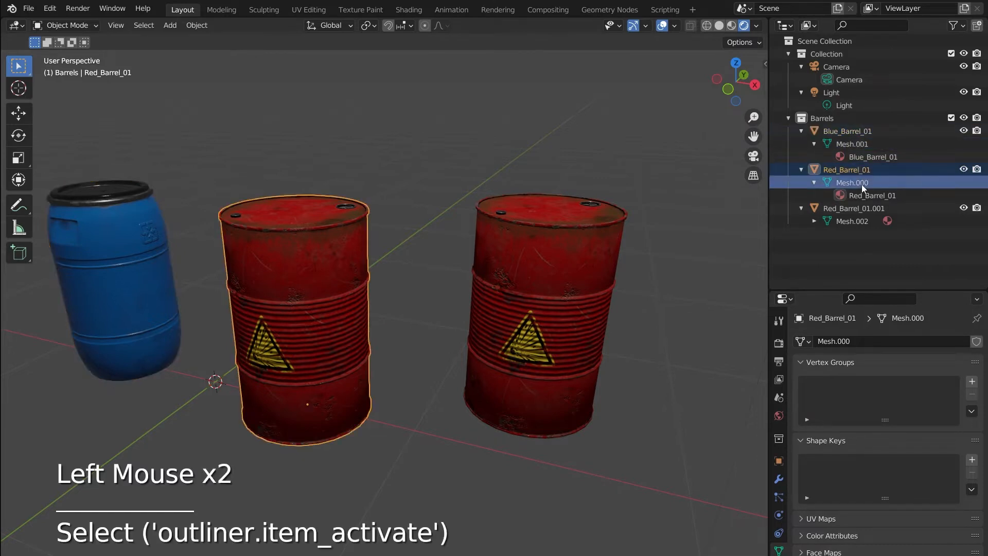
click(857, 220)
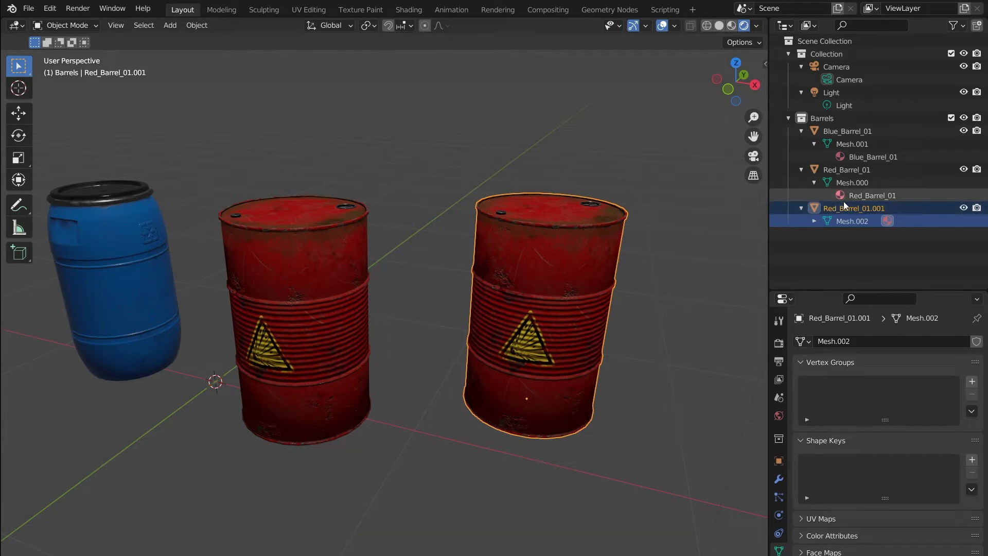
- Rename the blue barrel's mesh data as Blue_Barrel_01, copying the name of its object
click(839, 134)
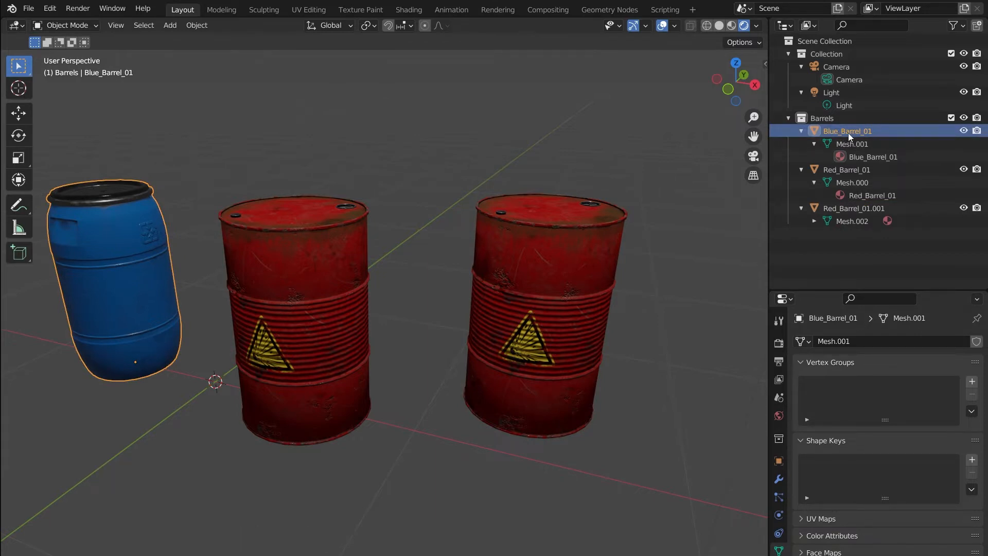
double_click(847, 133)
key(ctrl+c)
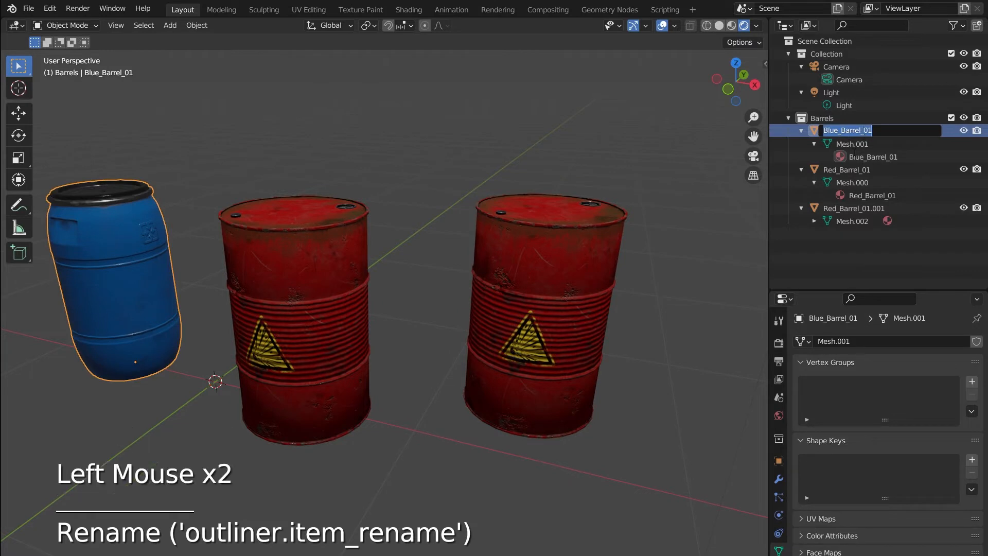
click(844, 146)
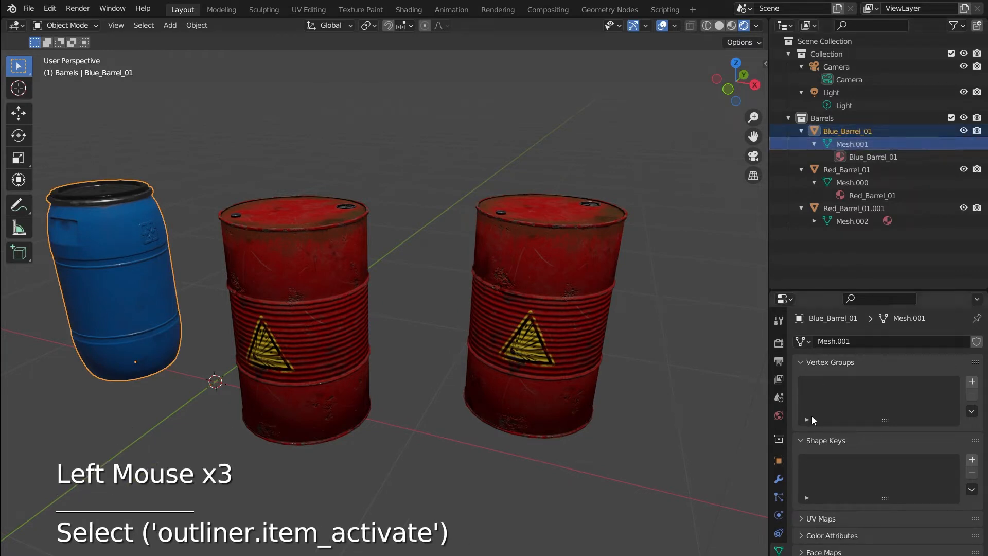
click(779, 550)
click(853, 341)
key(ctrl+v)
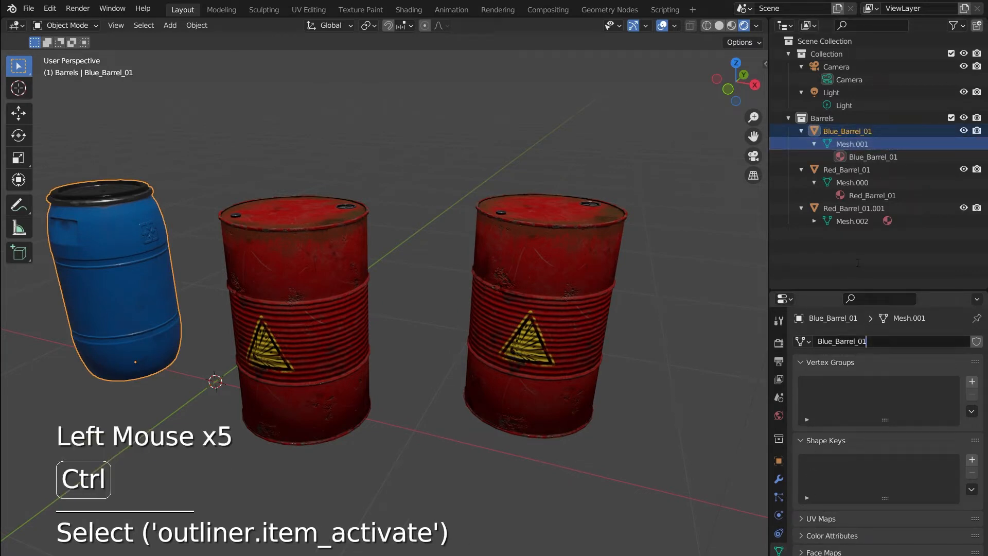
key(Return)
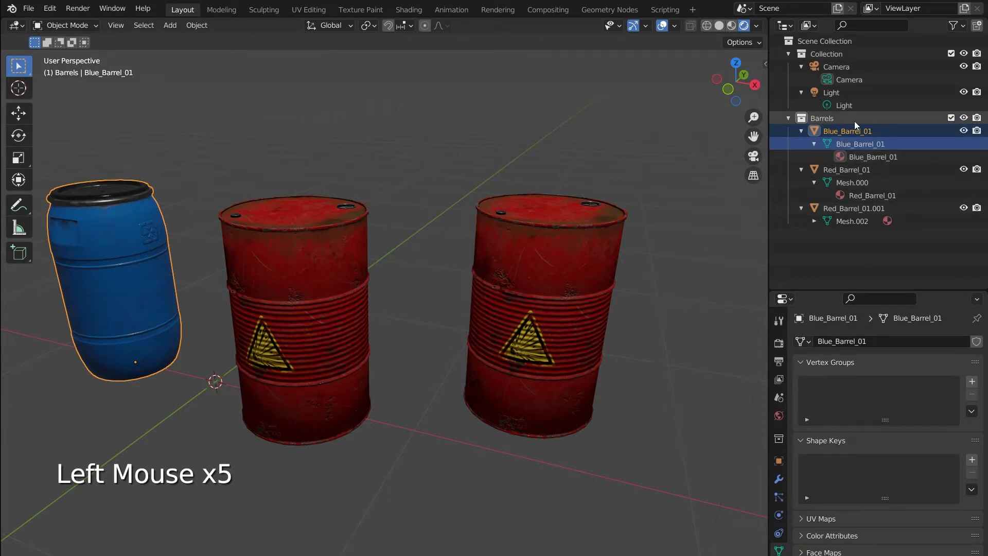
- Rename the original red barrel's mesh data as Red_Barrel_01 to match its object
click(852, 167)
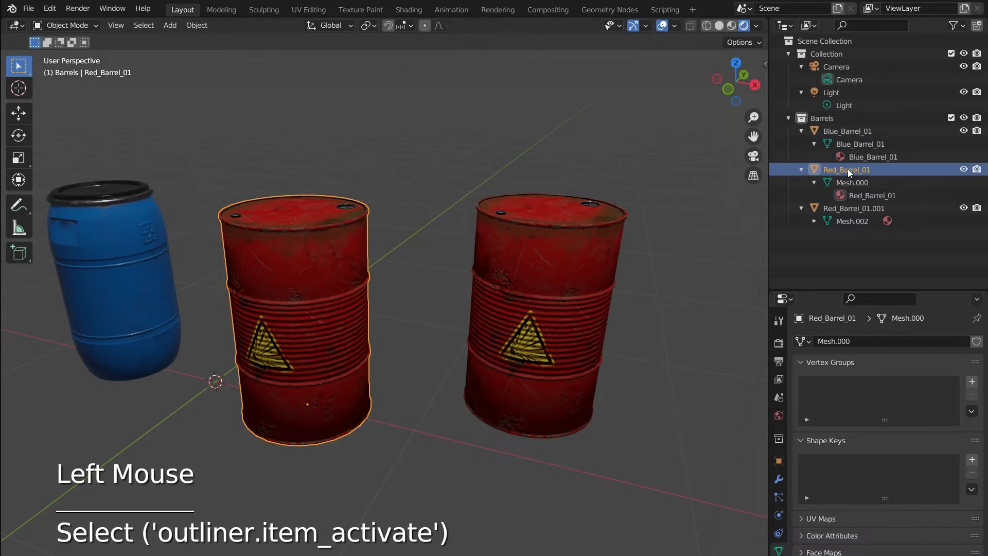
triple_click(847, 169)
click(847, 184)
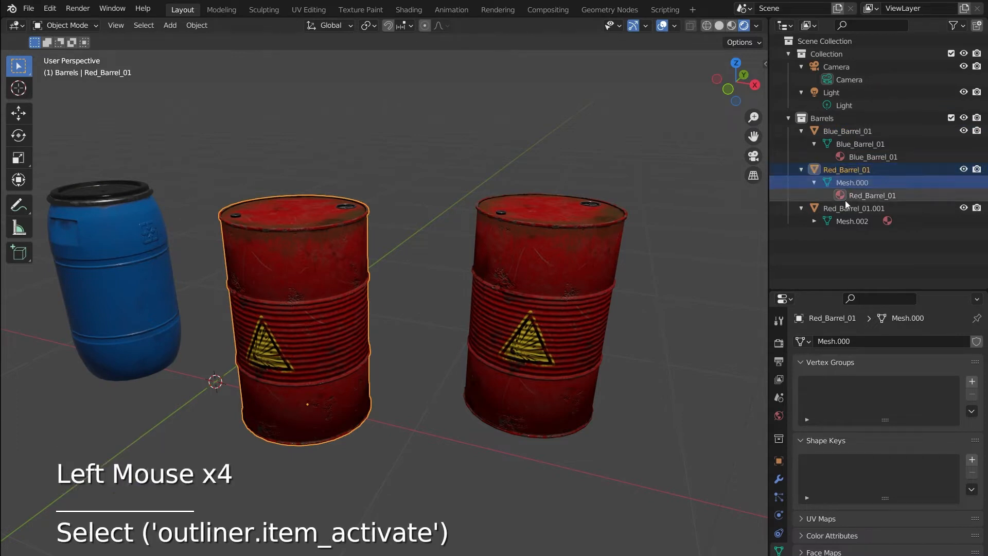
click(847, 341)
text(Red_Barrel_01)
key(Return)
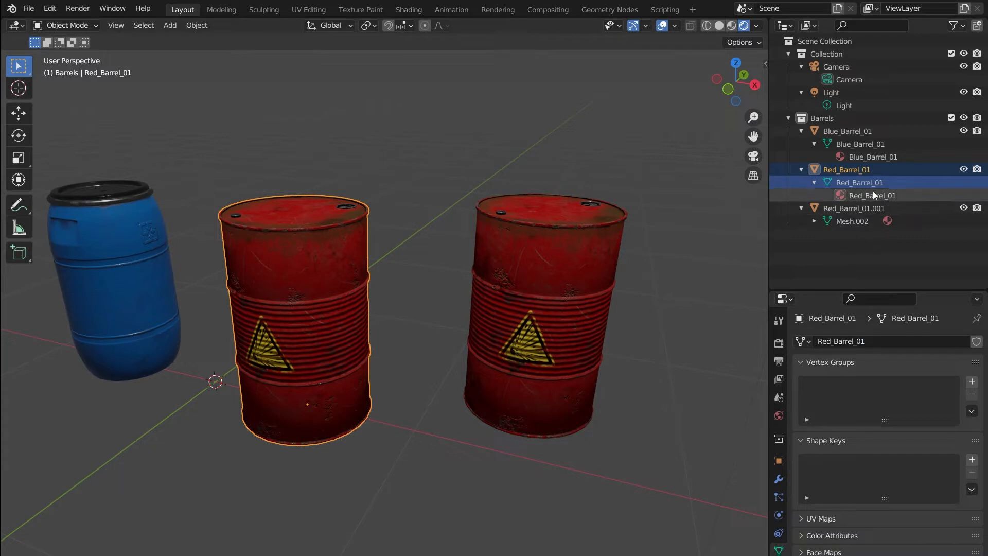
- Rename the duplicate red barrel's mesh data as Red_Barrel_02, adapting the name copied from the original barrel's mesh
click(802, 342)
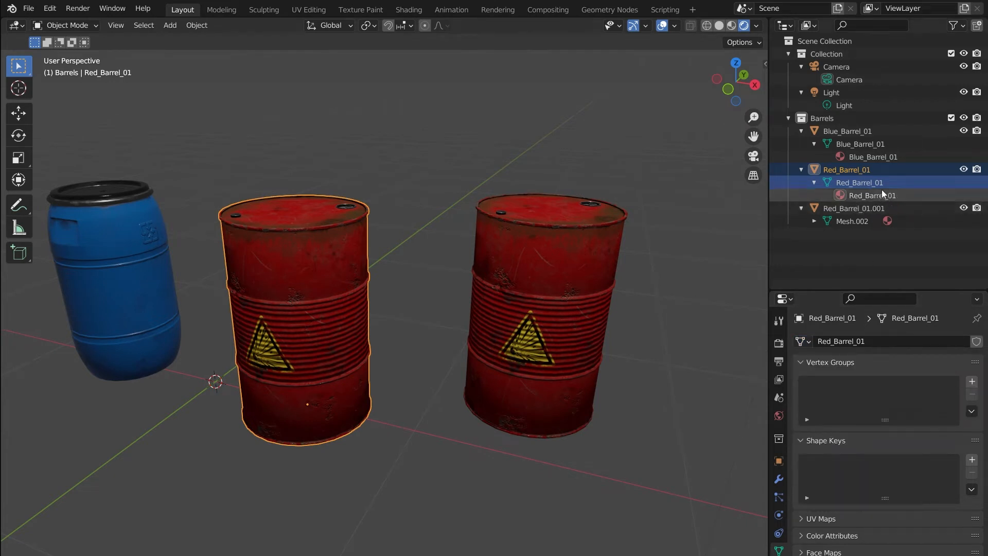
click(860, 182)
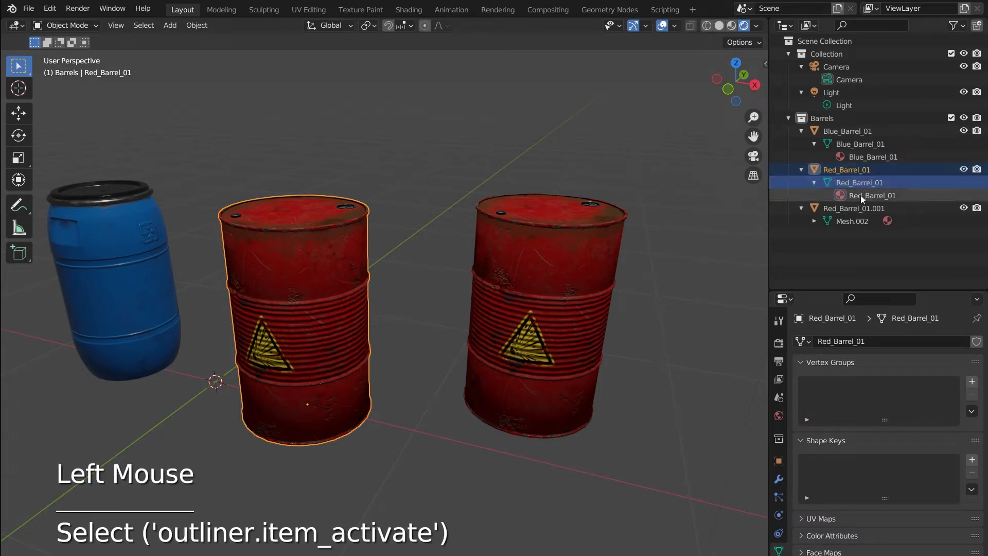
double_click(858, 182)
key(ctrl+c)
click(857, 223)
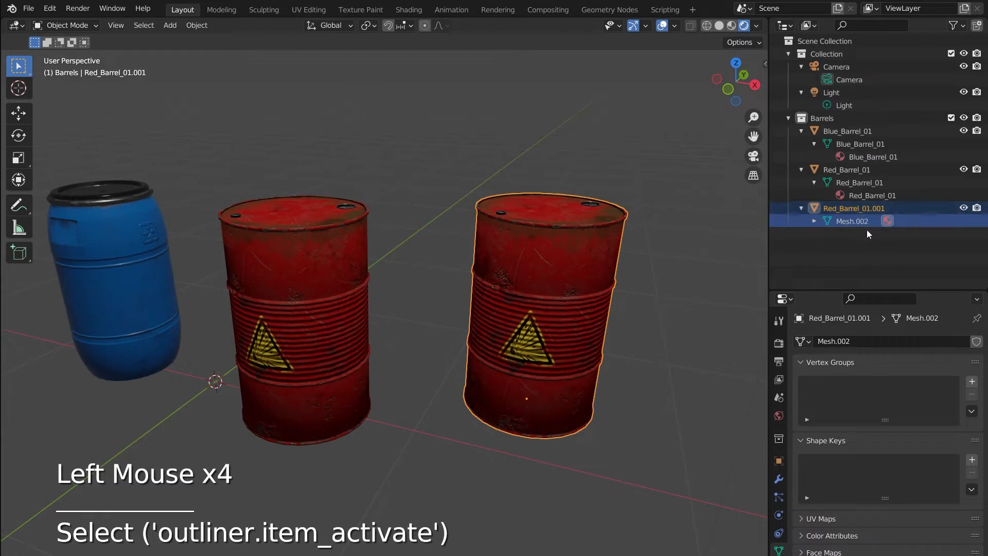
click(862, 340)
key(ctrl+v)
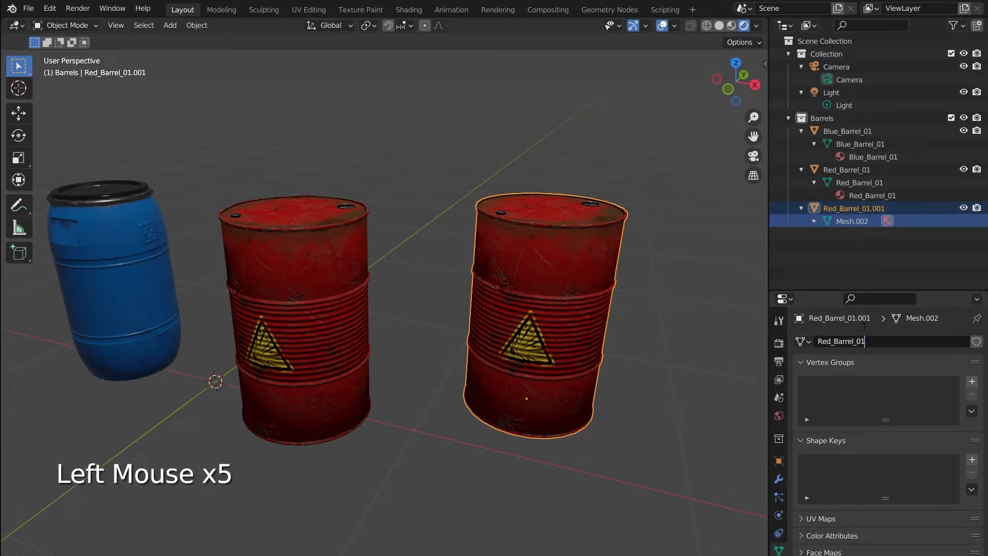
key(BackSpace)
text(2)
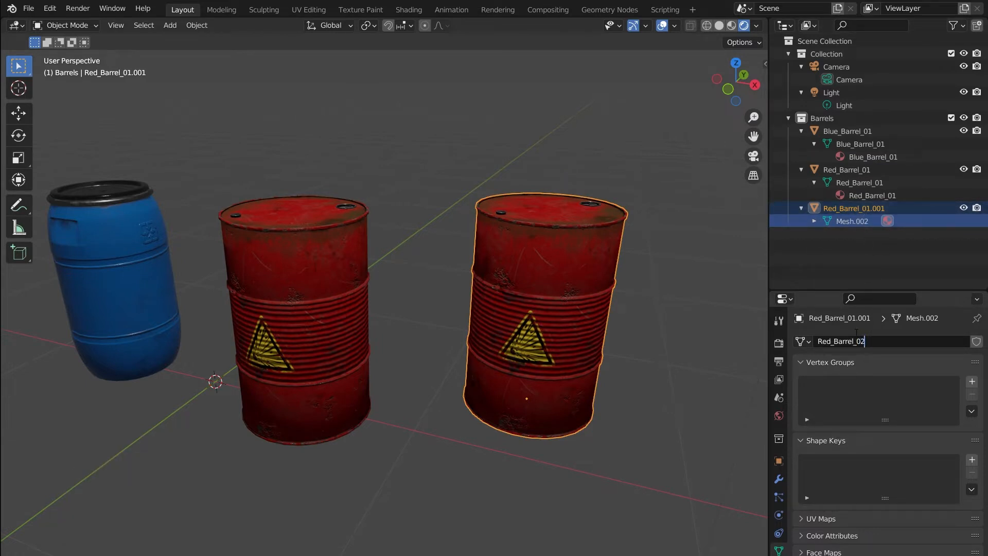
key(Return)
- Inspect the mesh of the original red barrel and that of its duplicate in Edit Mode, one after the other
click(881, 196)
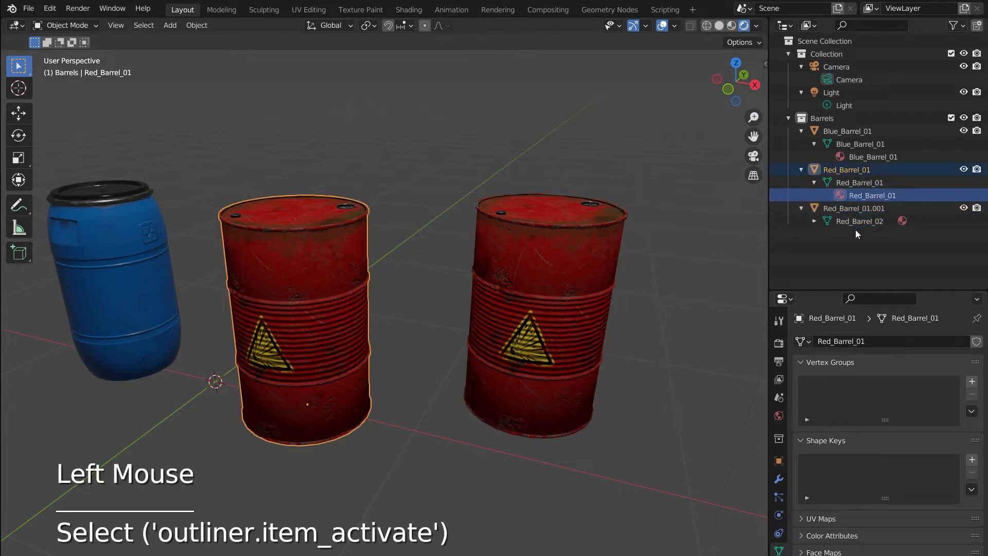
key(Tab)
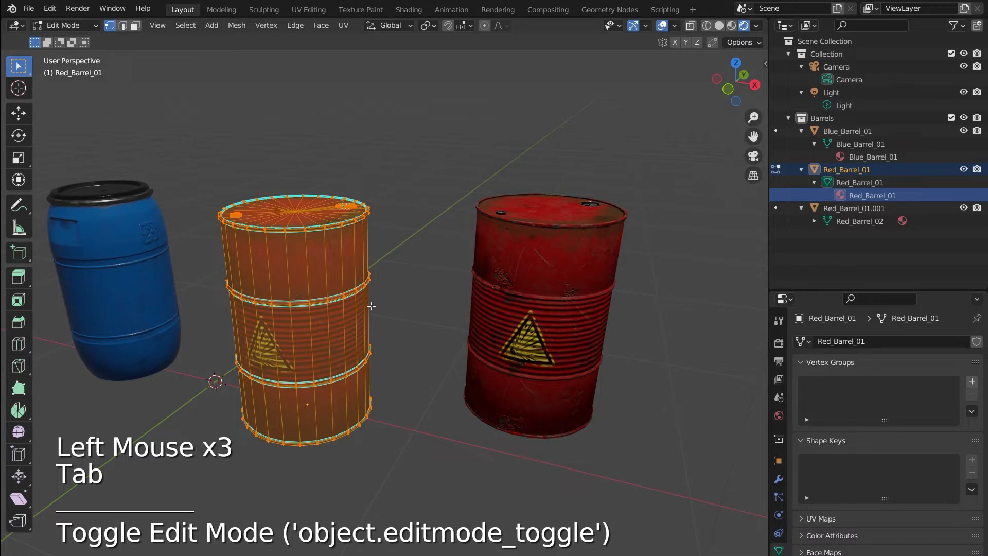
key(Tab)
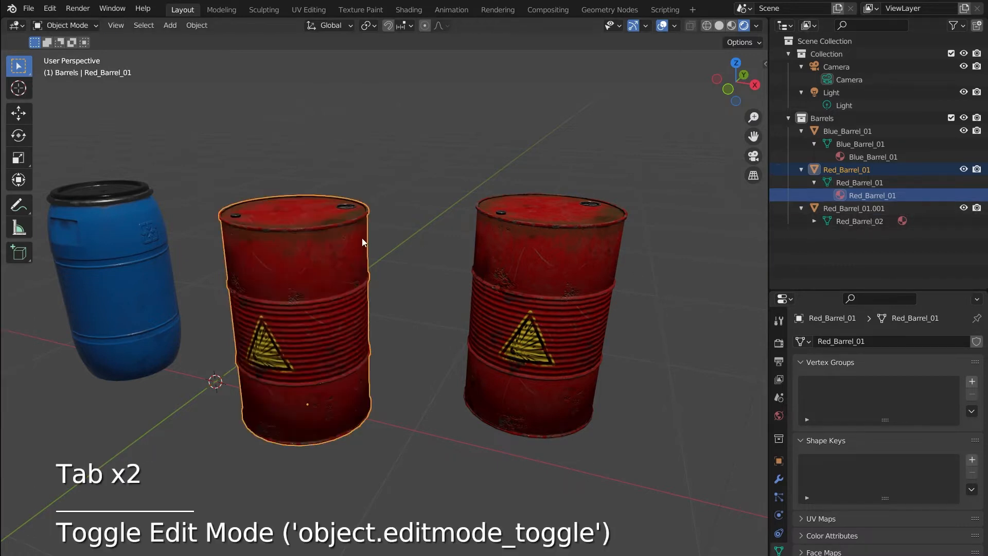
click(857, 208)
key(Tab)
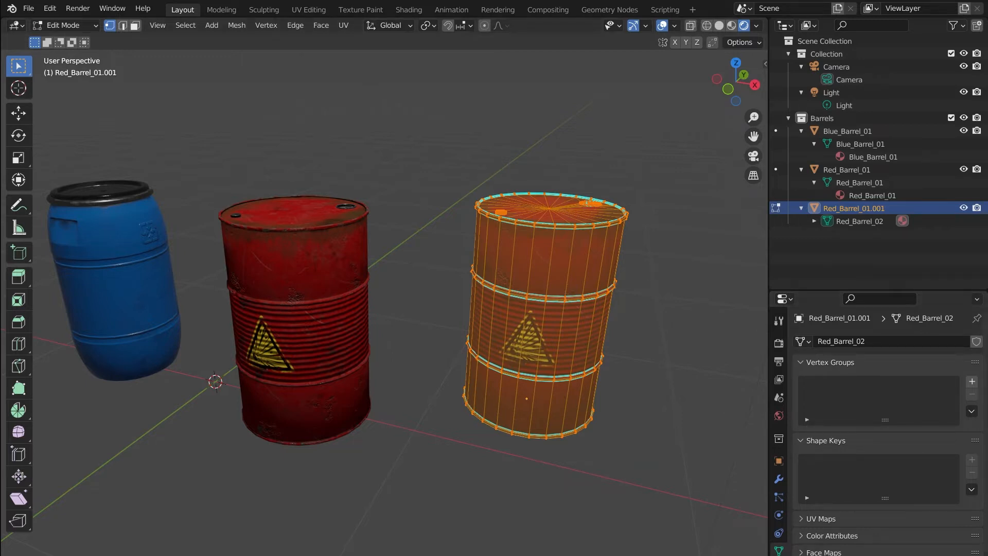
click(985, 394)
- Pull the centre vertex of the duplicate barrel's lid upward into a tall cone and return to Object Mode
click(865, 209)
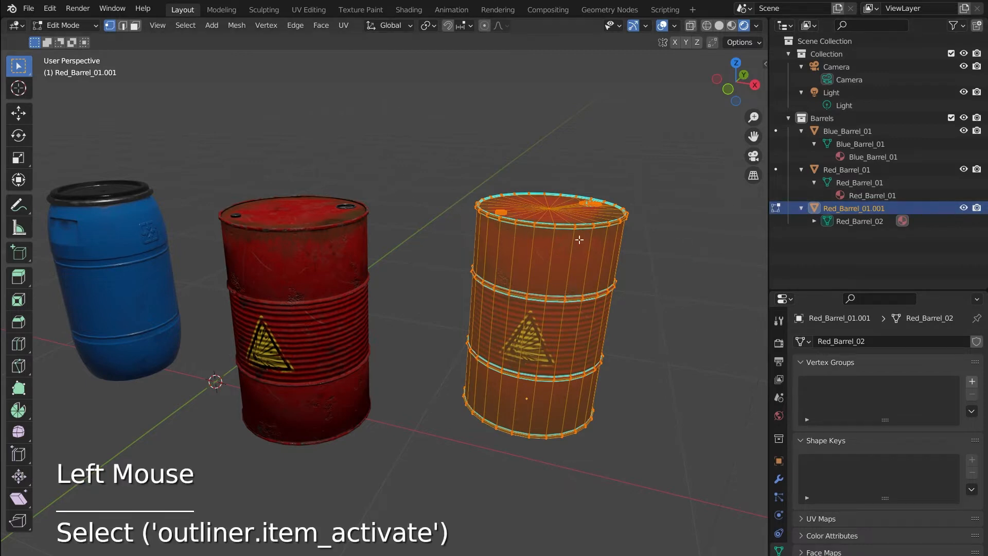
double_click(551, 205)
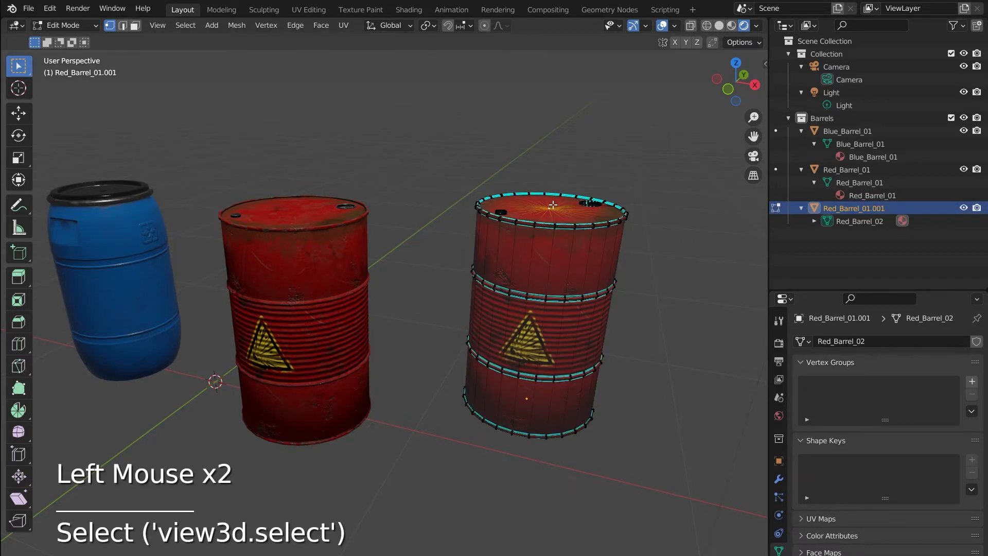
key(g)
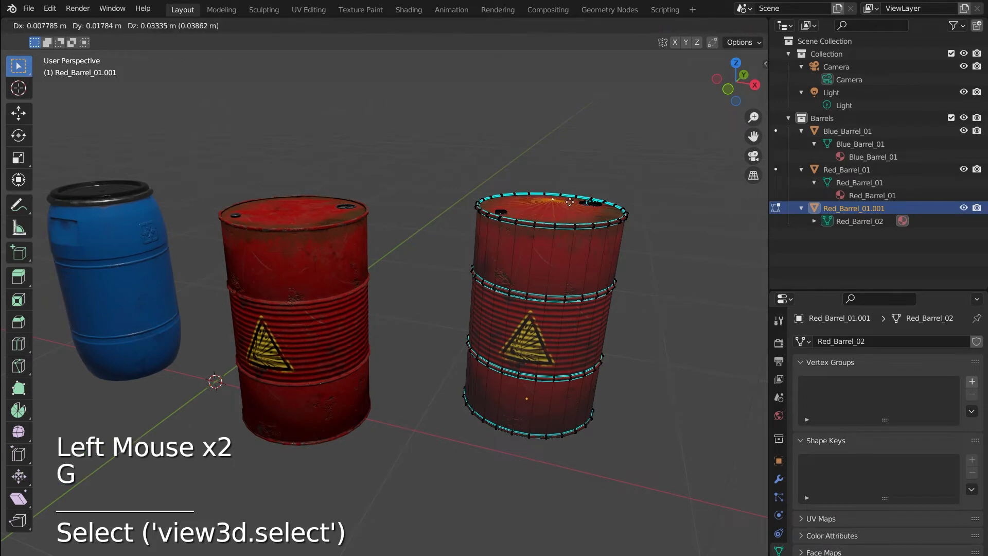
click(585, 83)
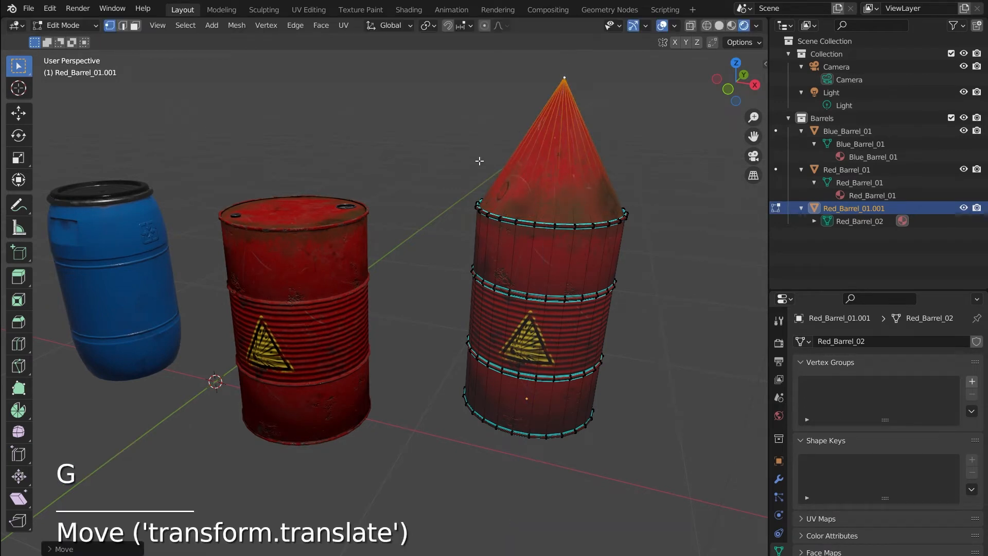
key(Tab)
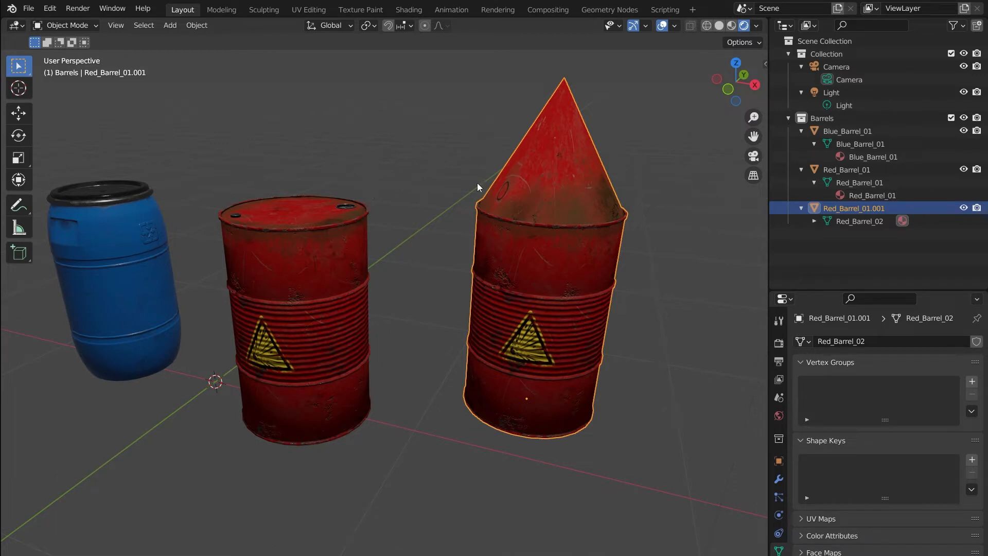
- Undo the vertex move on the duplicate barrel's lid and go back to Object Mode
key(ctrl+z)
key(ctrl+z)
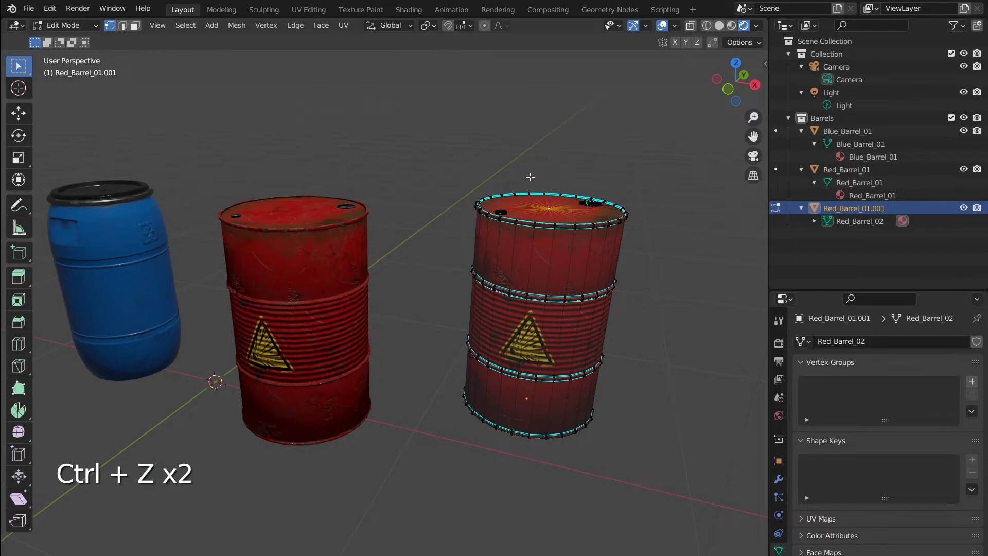
key(Tab)
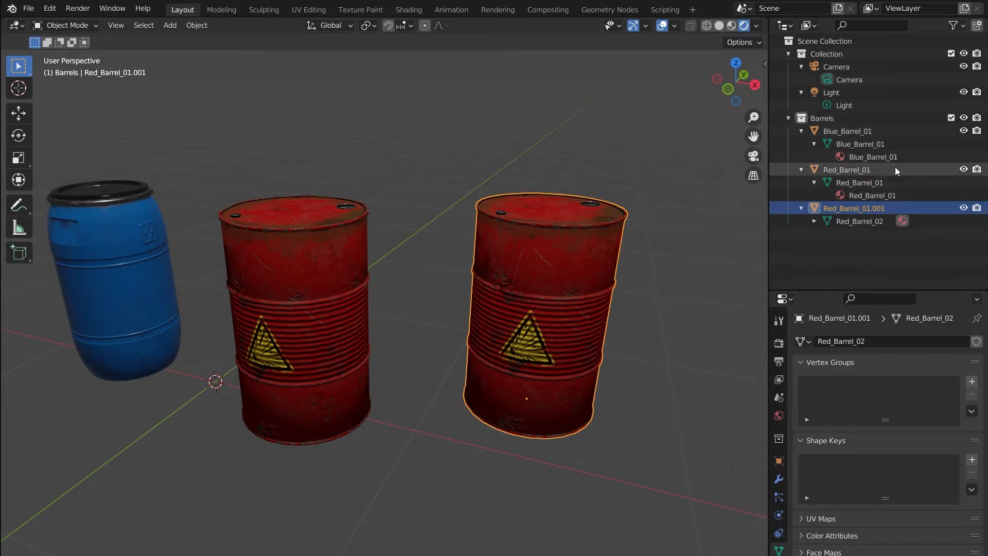
click(847, 170)
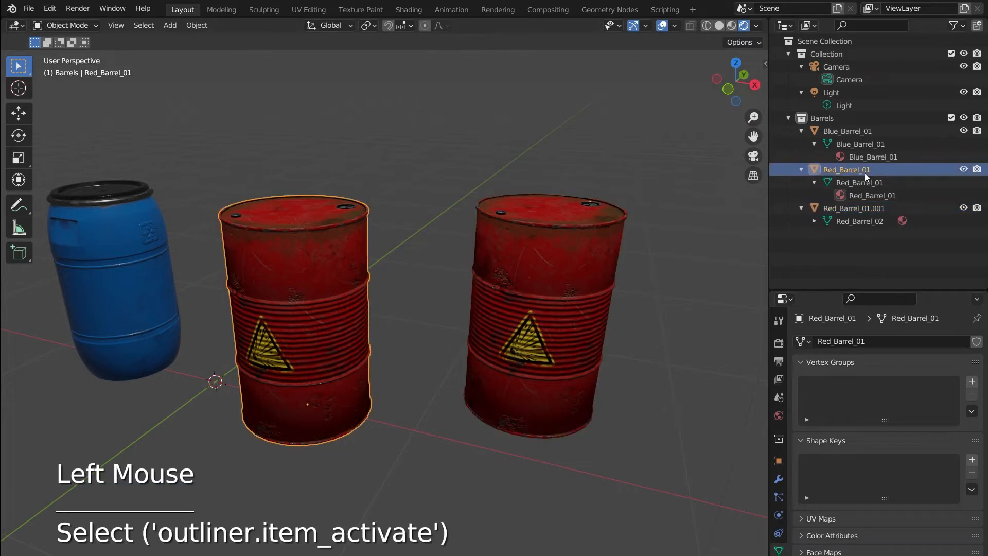
double_click(875, 209)
double_click(878, 207)
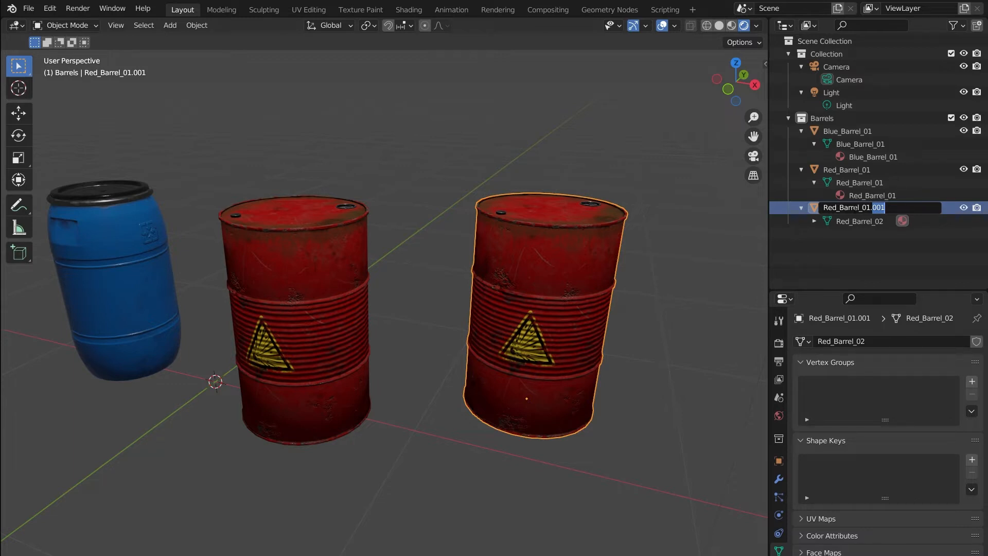
click(843, 207)
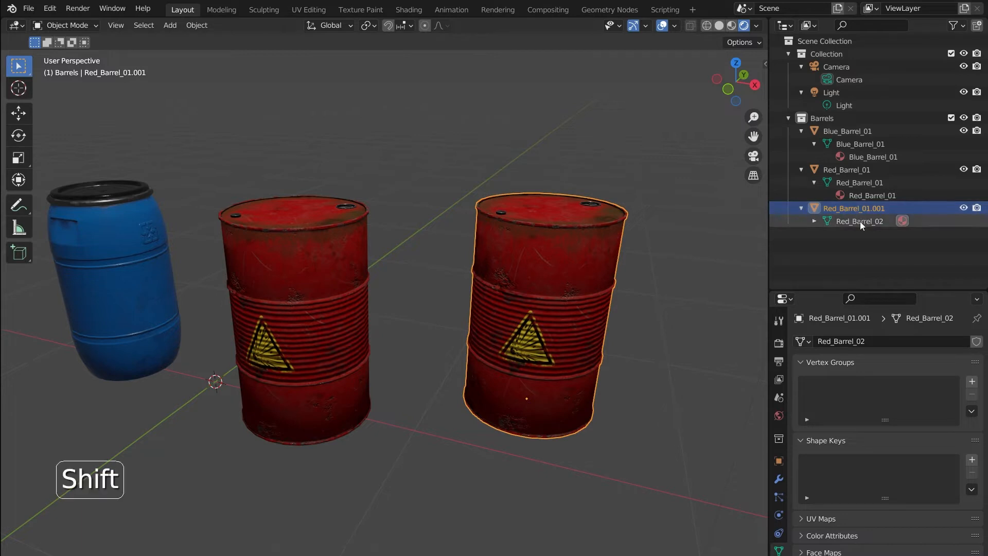
- Delete the duplicate red barrel object, Red_Barrel_01.001
shift+click(860, 221)
click(839, 209)
key(x)
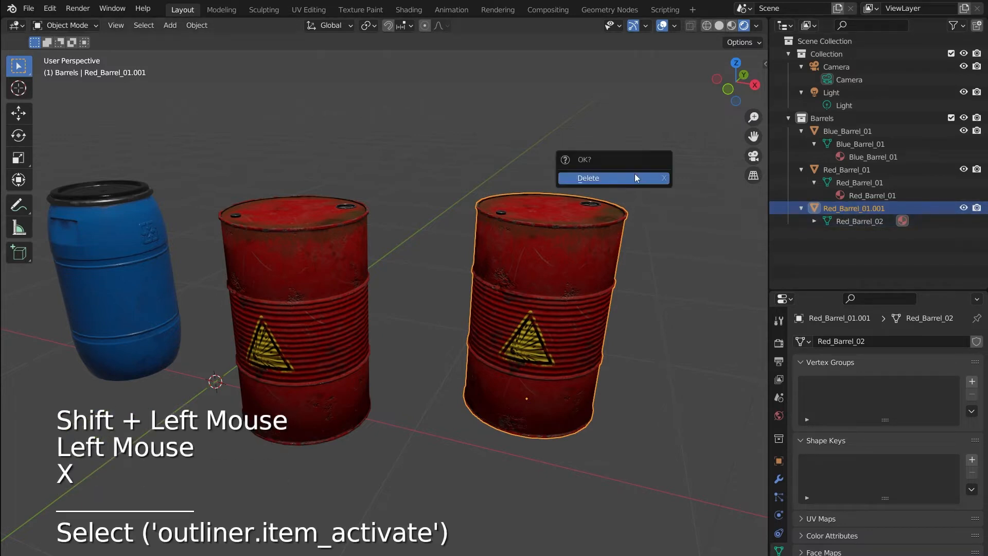
click(634, 174)
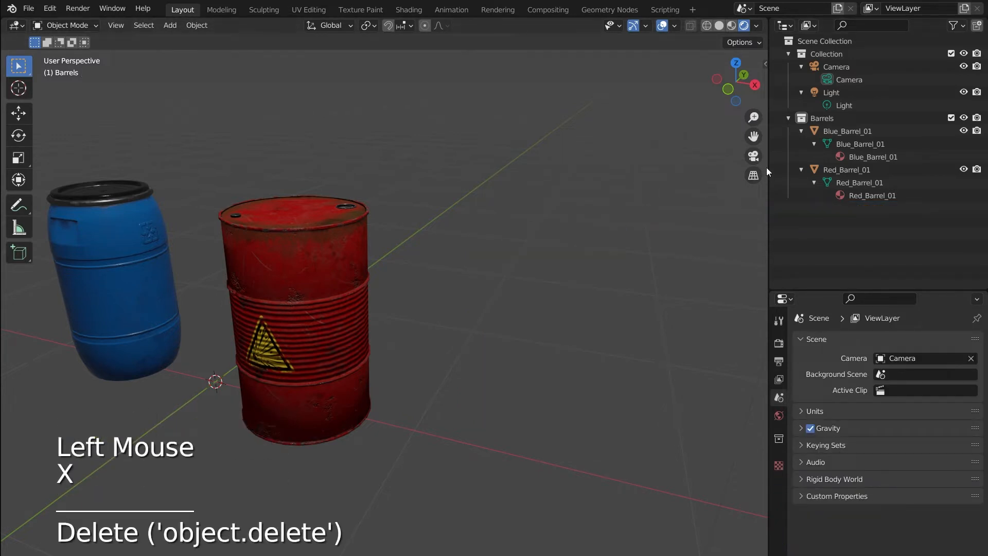
- Select the remaining red barrel and browse the available mesh data-blocks for leftovers of the deleted duplicate
click(28, 8)
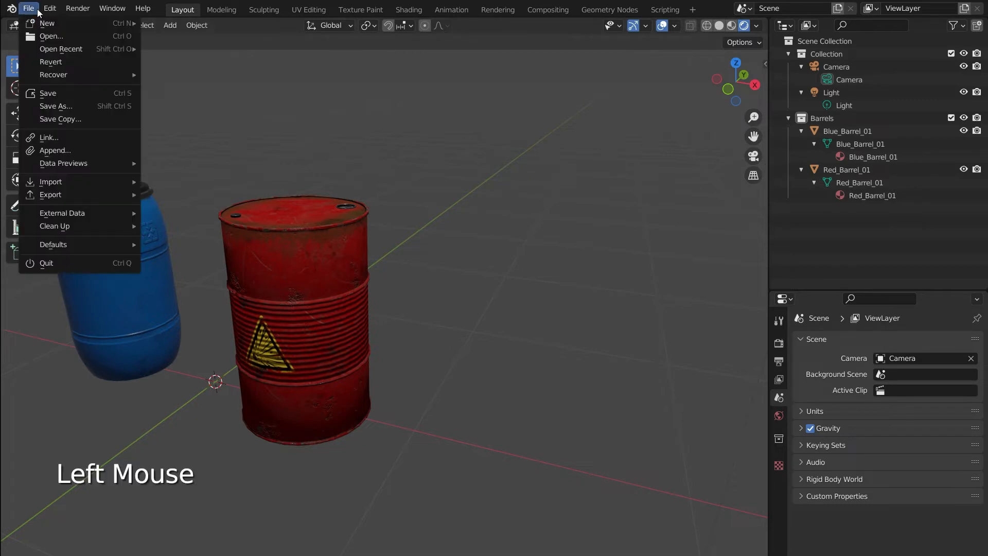
click(832, 181)
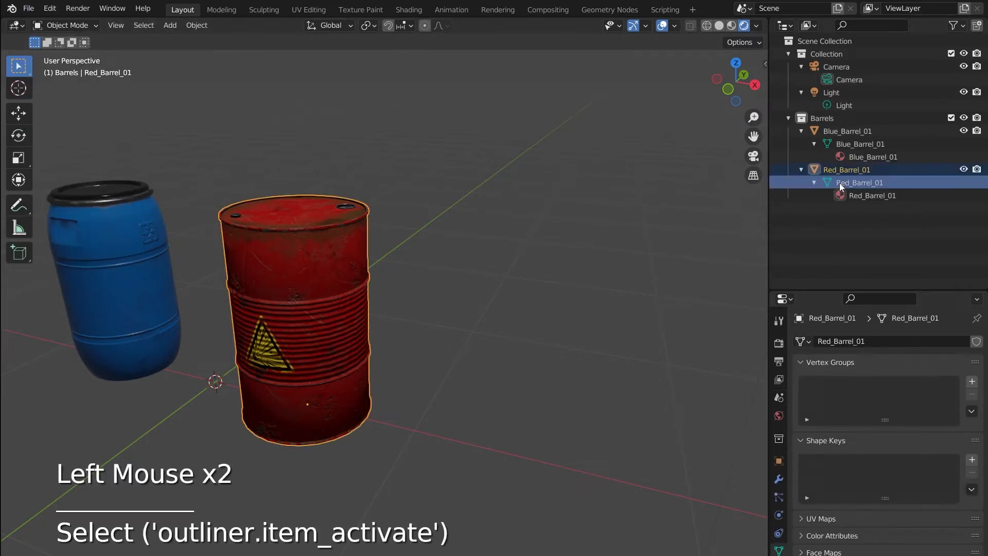
click(840, 170)
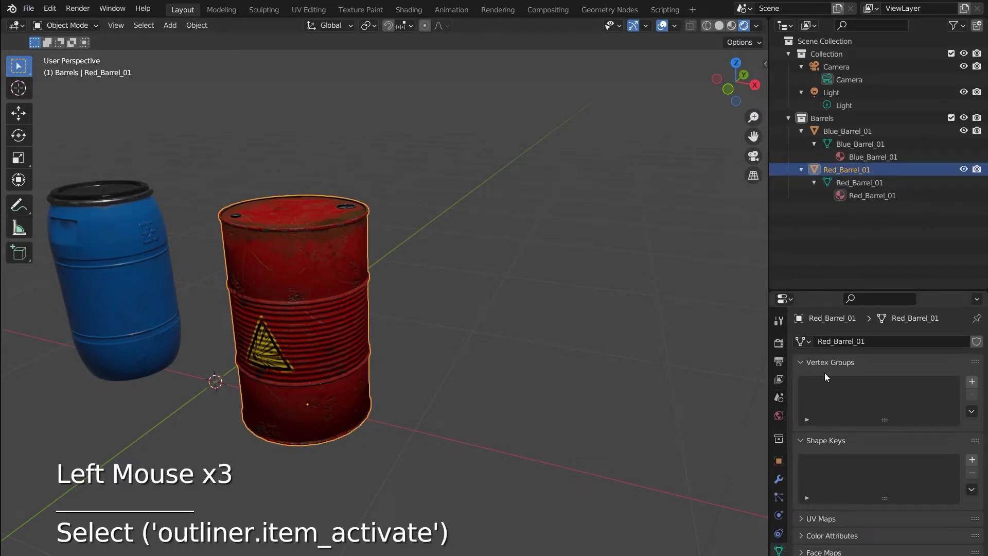
click(802, 341)
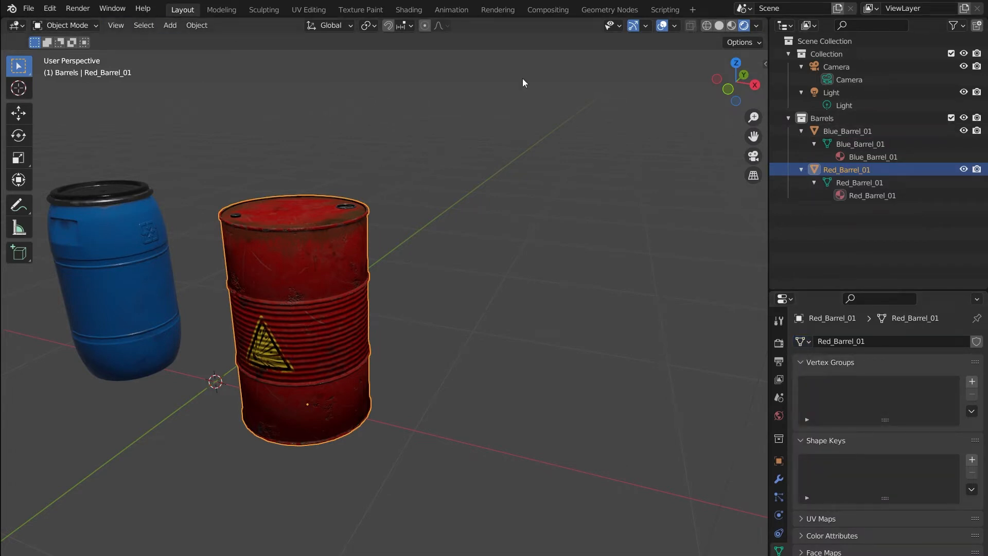
- Purge the unused data-blocks recursively from the file and recheck the red barrel's list of available mesh data
click(26, 8)
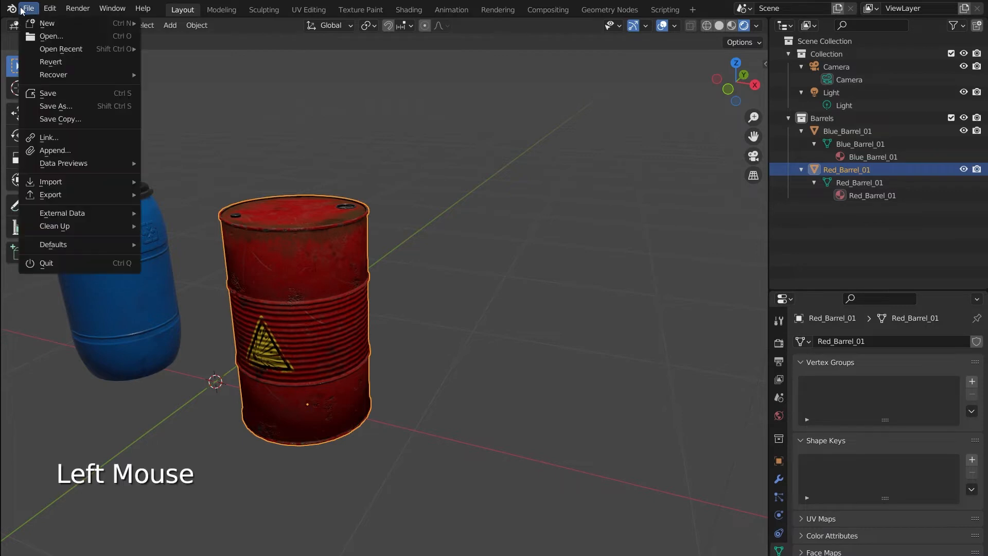
mouse_move(74, 222)
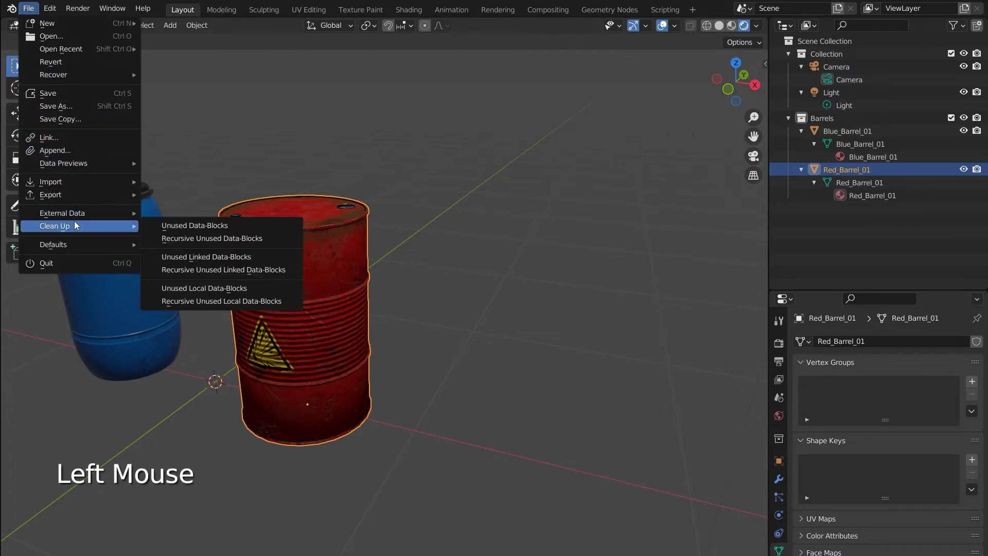
click(226, 239)
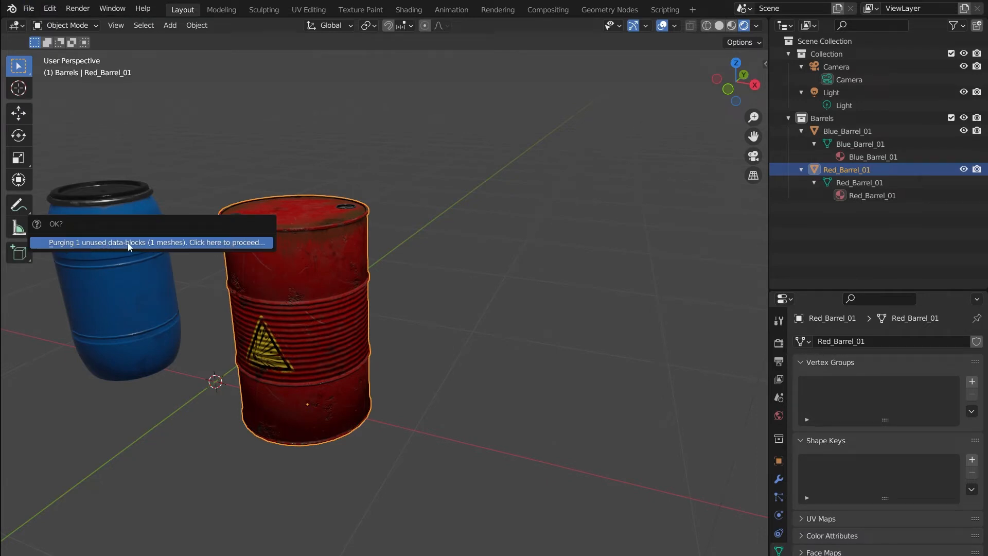
click(169, 240)
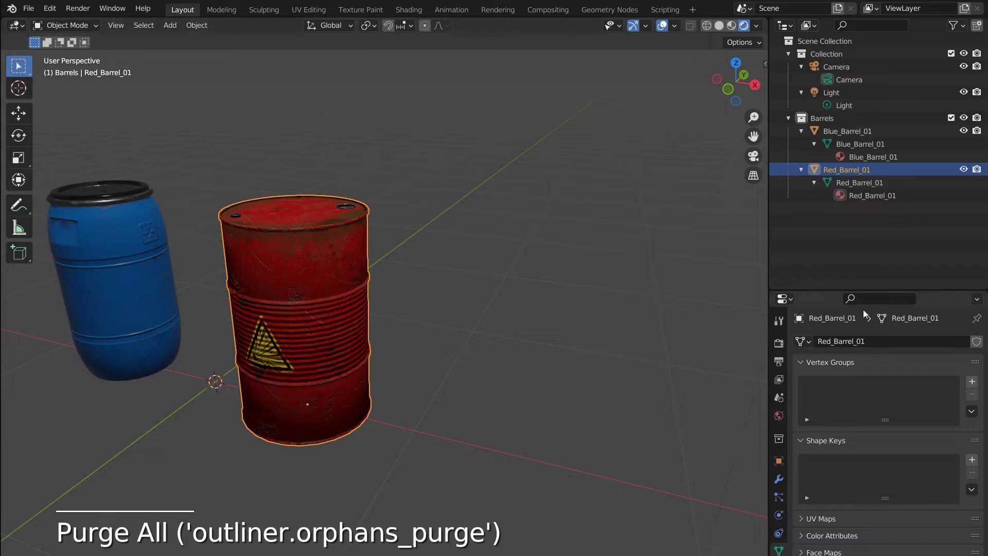
click(801, 341)
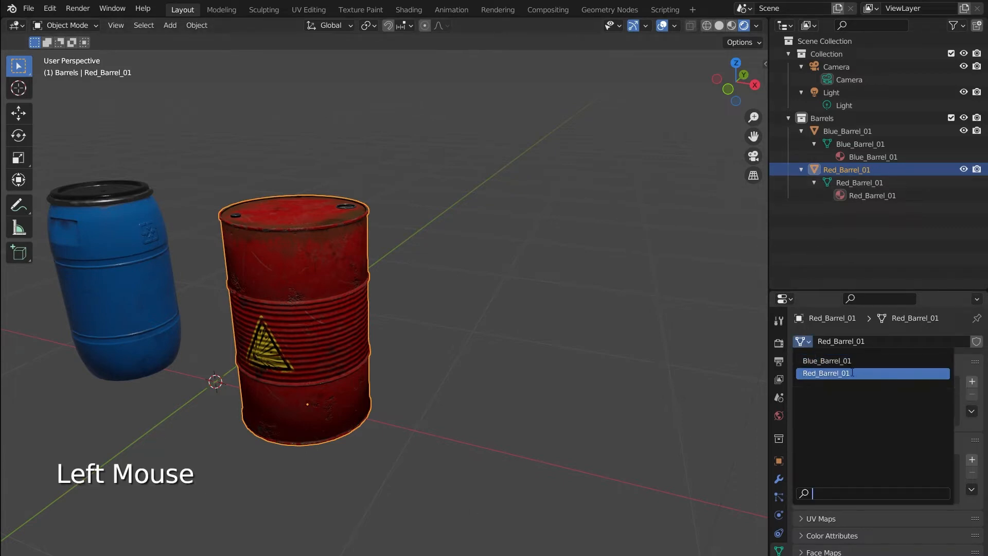
click(858, 208)
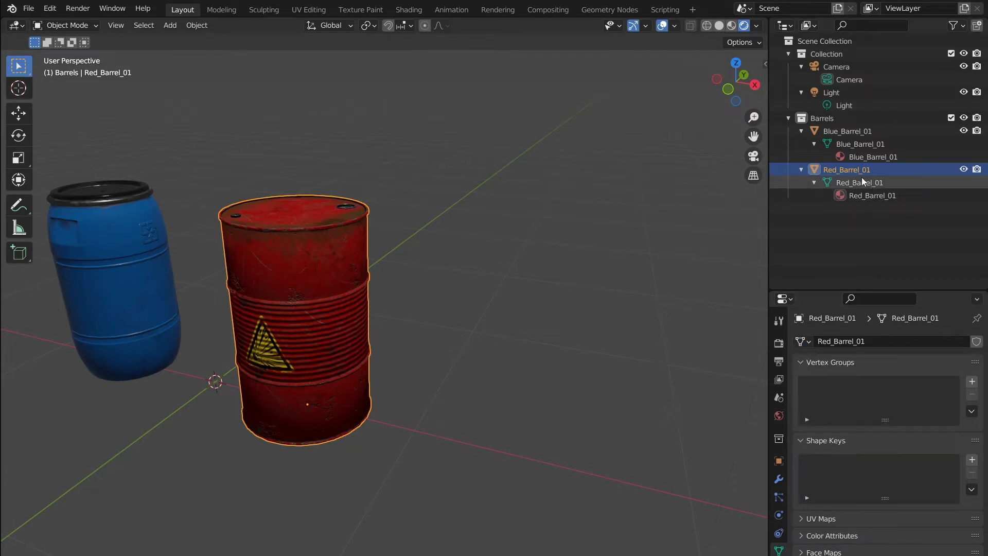
- Rename the red barrel object as Red_Barrel.000, leaving its mesh data and material names alone
double_click(869, 170)
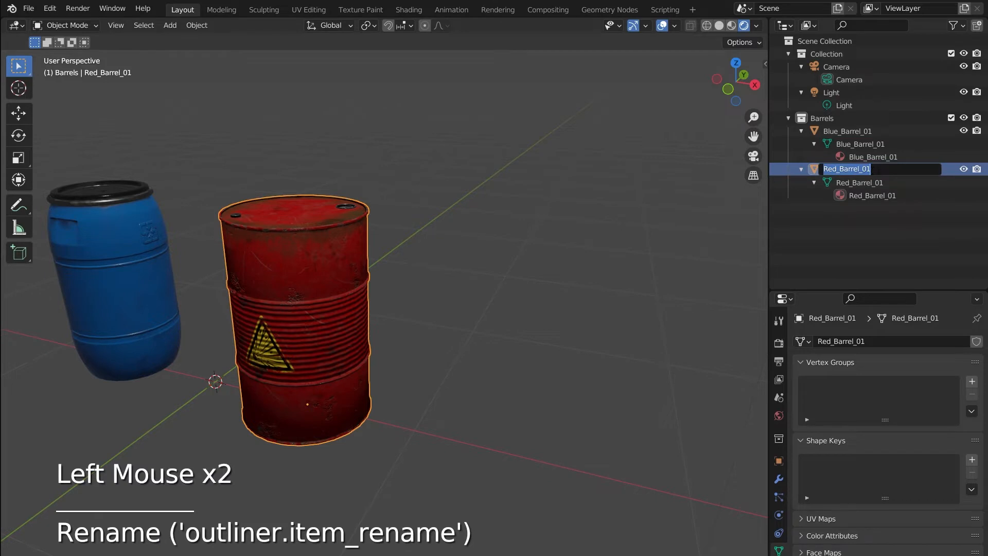
click(862, 169)
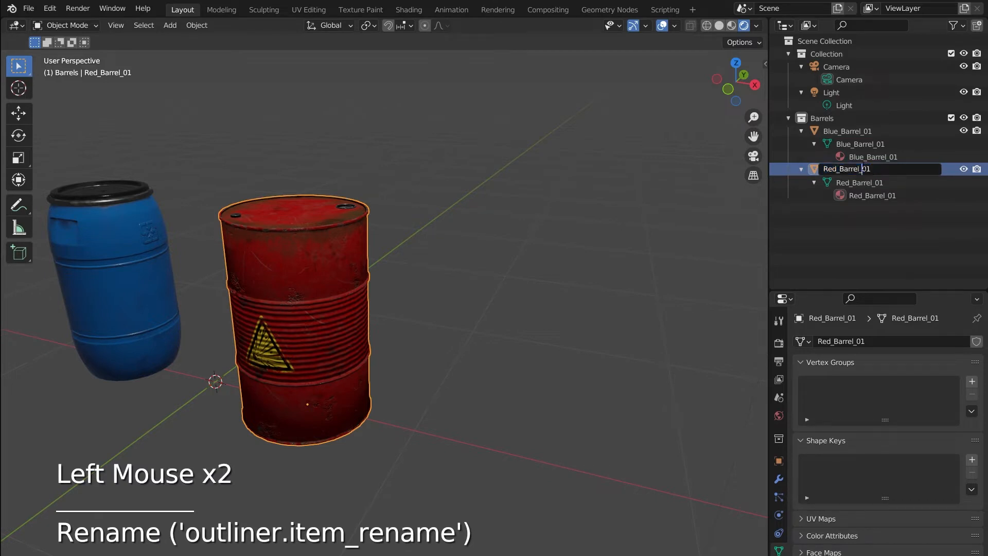
key(BackSpace)
text(.0)
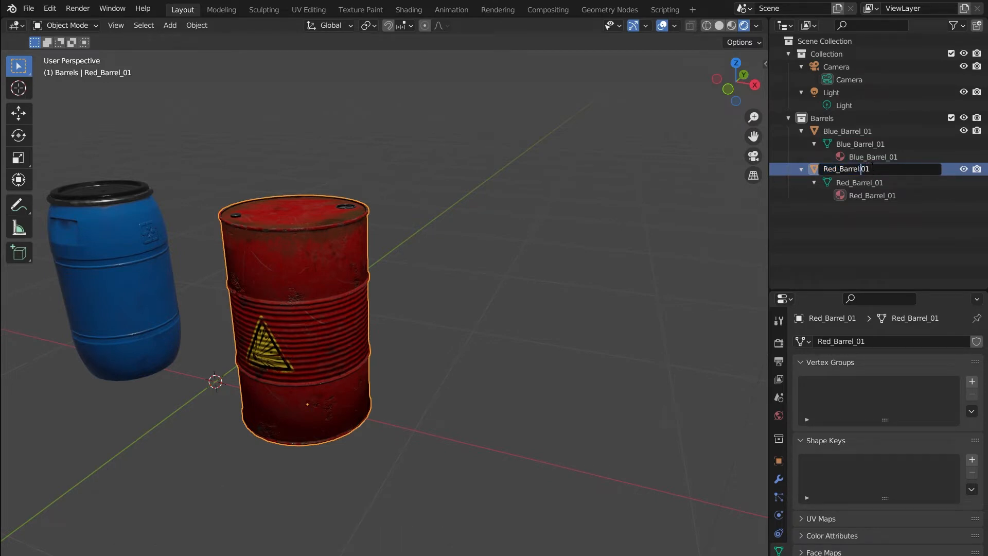
key(BackSpace)
key(BackSpace)
text(00)
key(Return)
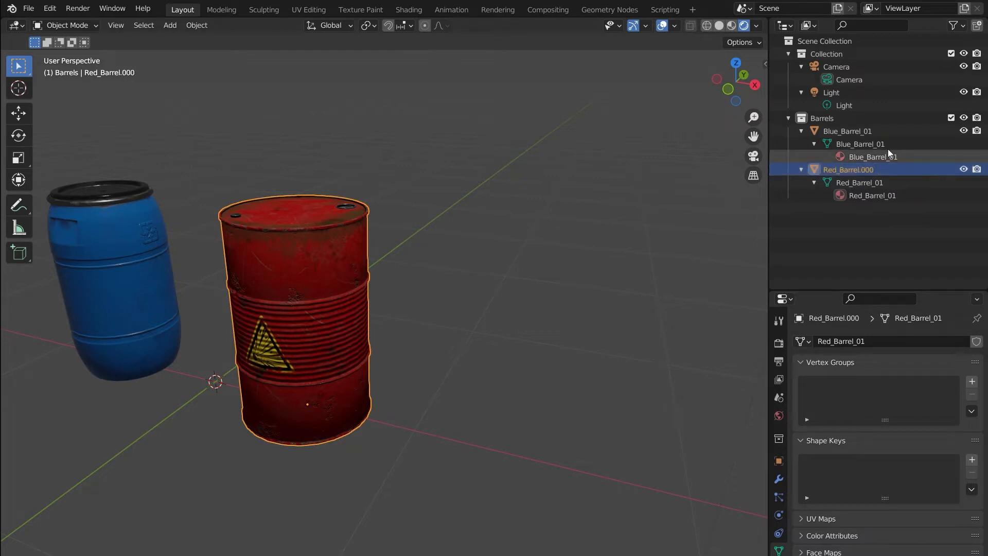
- Rename the blue barrel object as Blue_Barrel.000, leaving its mesh data and material names alone
click(863, 131)
double_click(862, 130)
key(End)
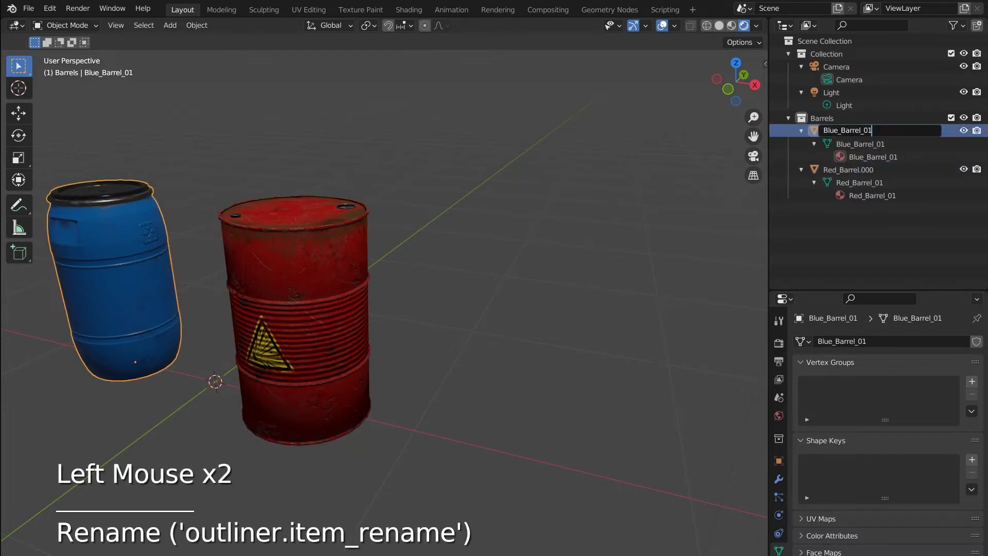
key(BackSpace)
key(BackSpace)
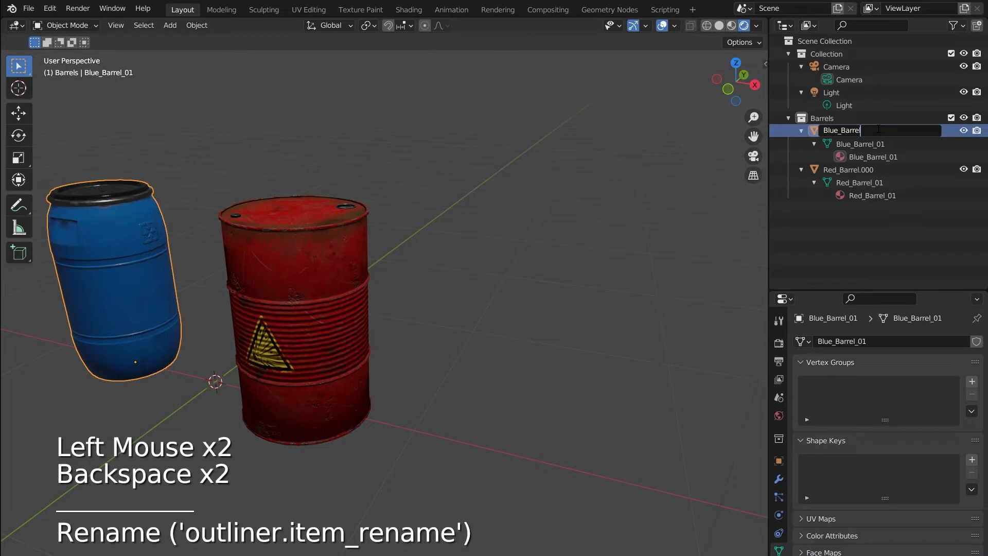
text(000)
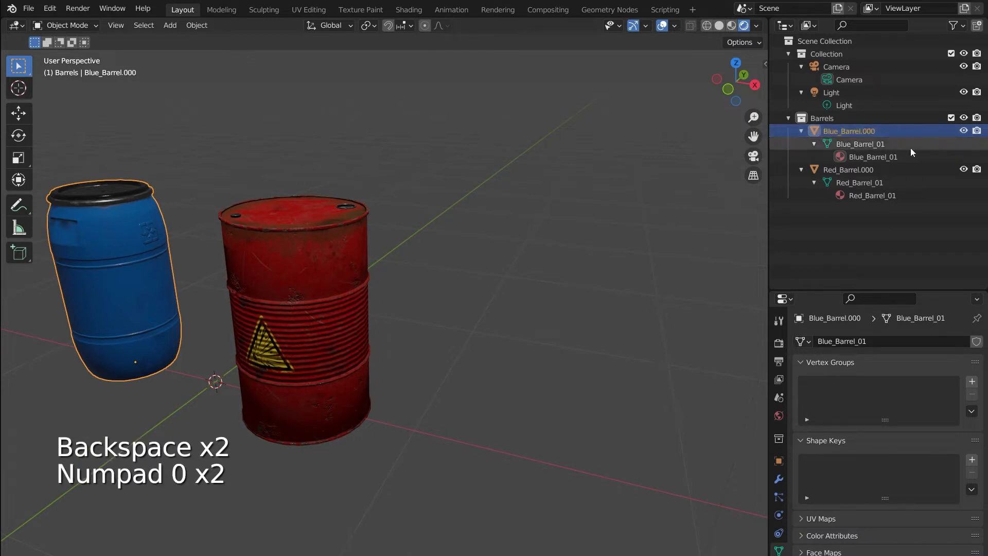
- Rename the blue barrel's mesh data-block as Blue_Barrel.000 to match its object name
click(851, 146)
double_click(895, 333)
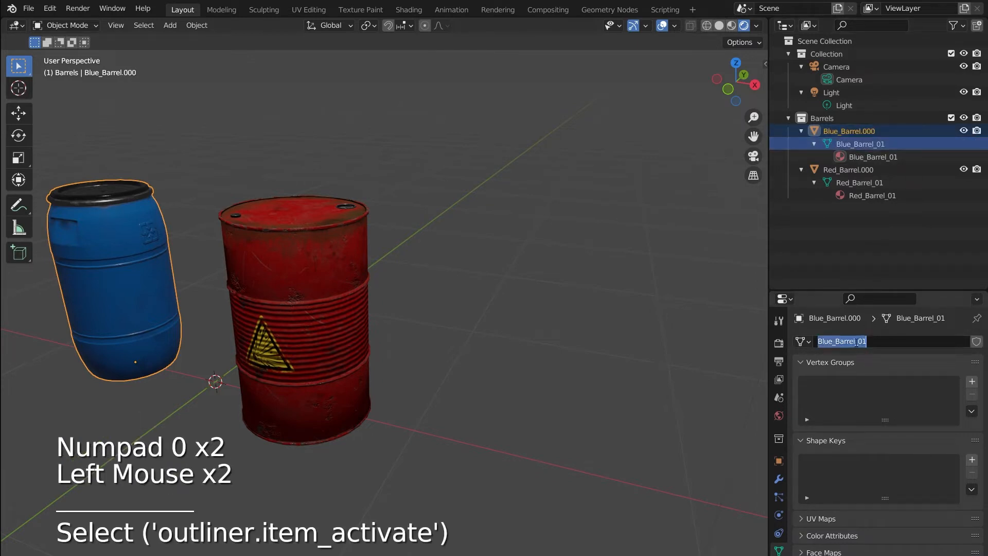
key(BackSpace)
text(.000)
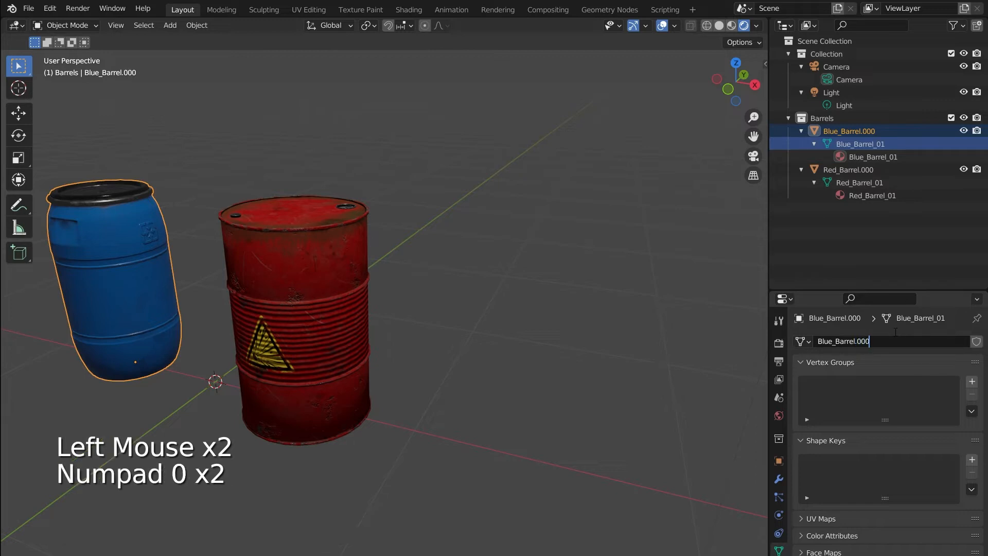
key(Return)
- Rename the red barrel's mesh data-block as Red_Barrel.000 and clear the selection
click(857, 183)
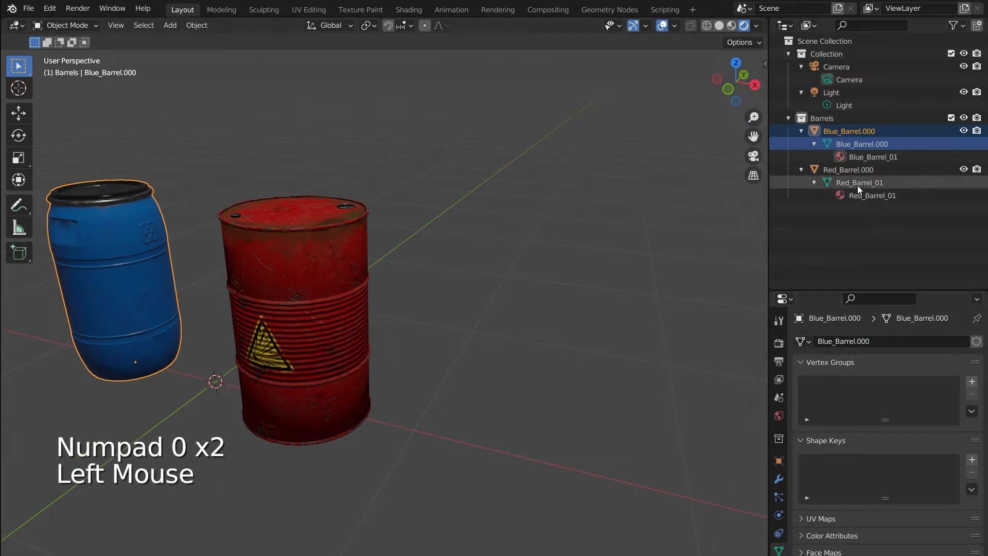
double_click(856, 342)
drag(855, 344, 908, 332)
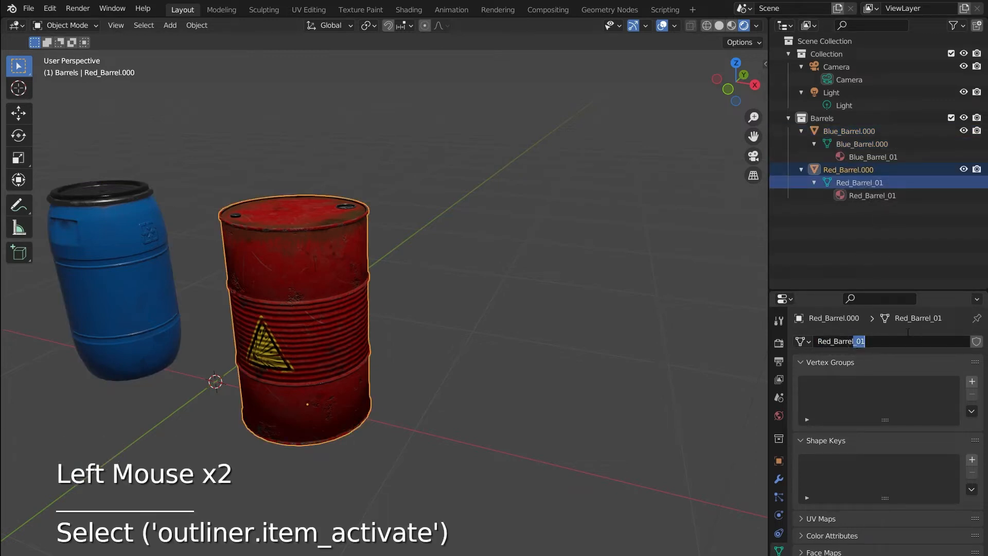
text(.000)
click(906, 332)
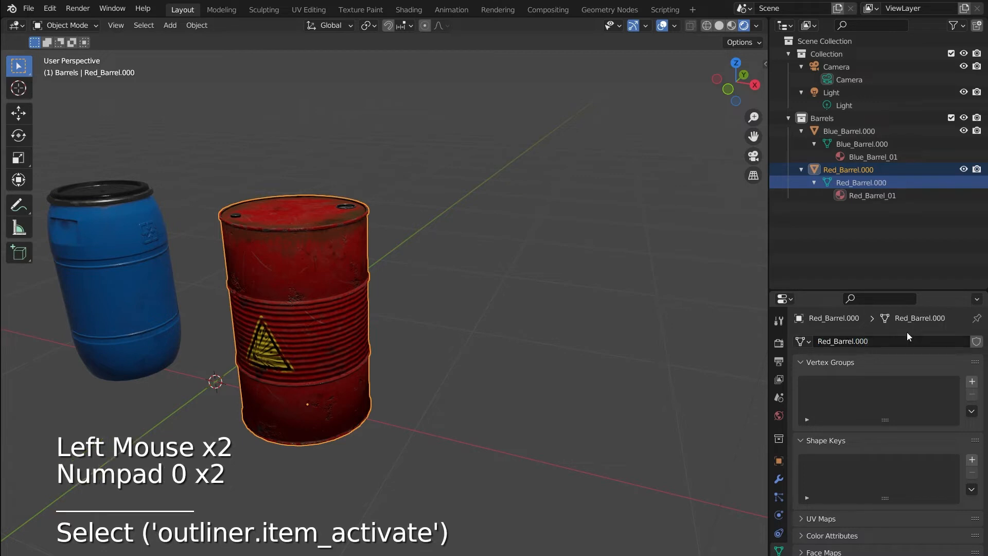
click(829, 210)
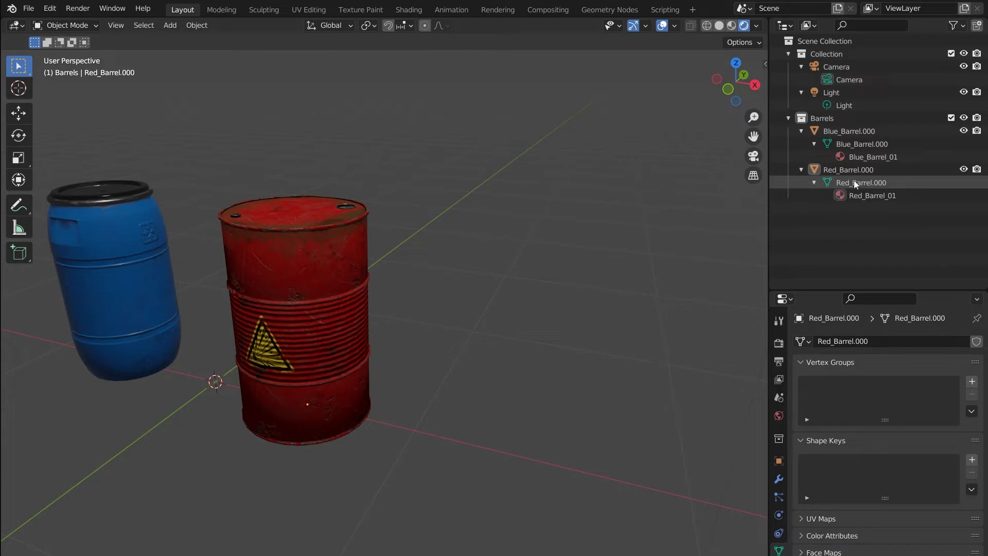
- Duplicate the red barrel as an independent copy and place it on the ground beside the original
click(869, 169)
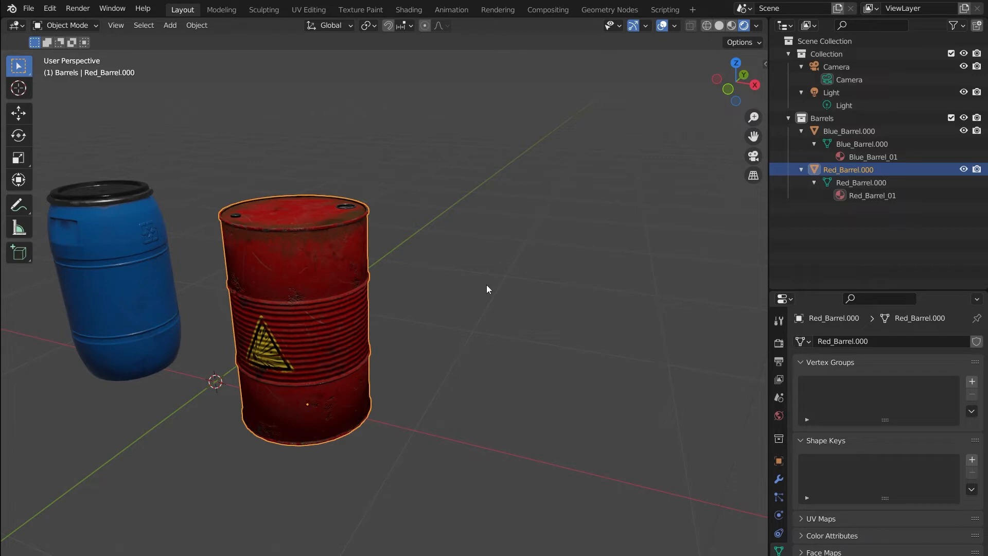
key(shift+d)
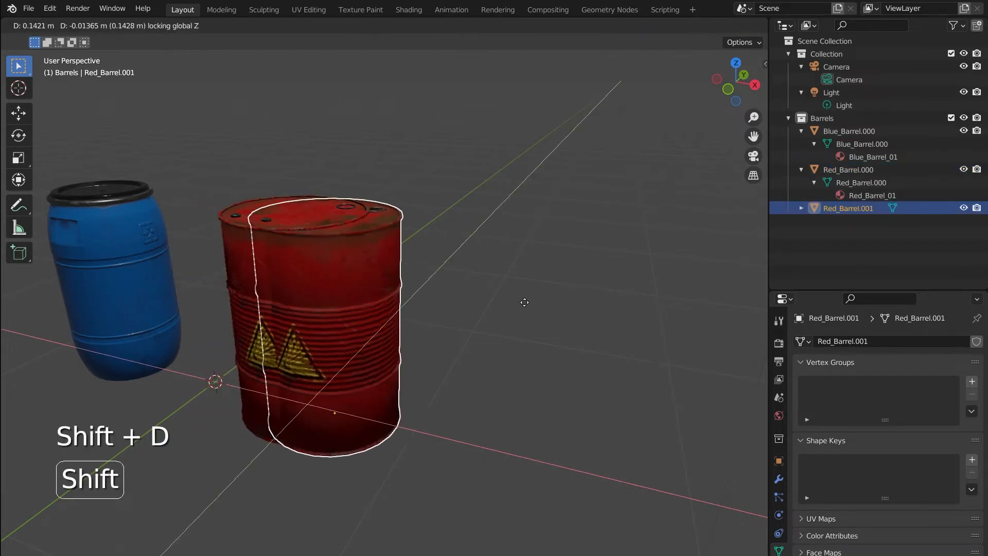
click(720, 290)
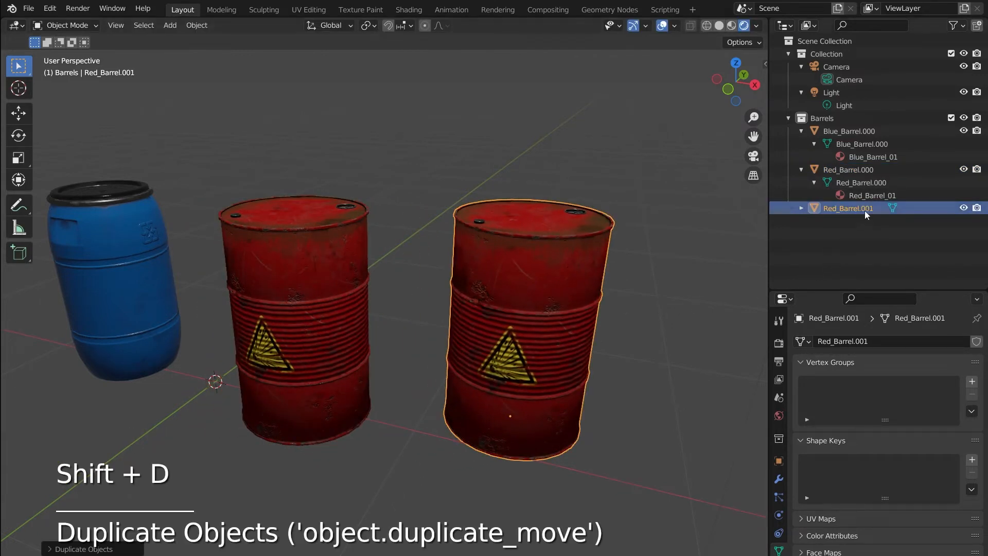
- Inspect the duplicate's mesh data and the available mesh data-blocks, and undo the duplication
click(800, 208)
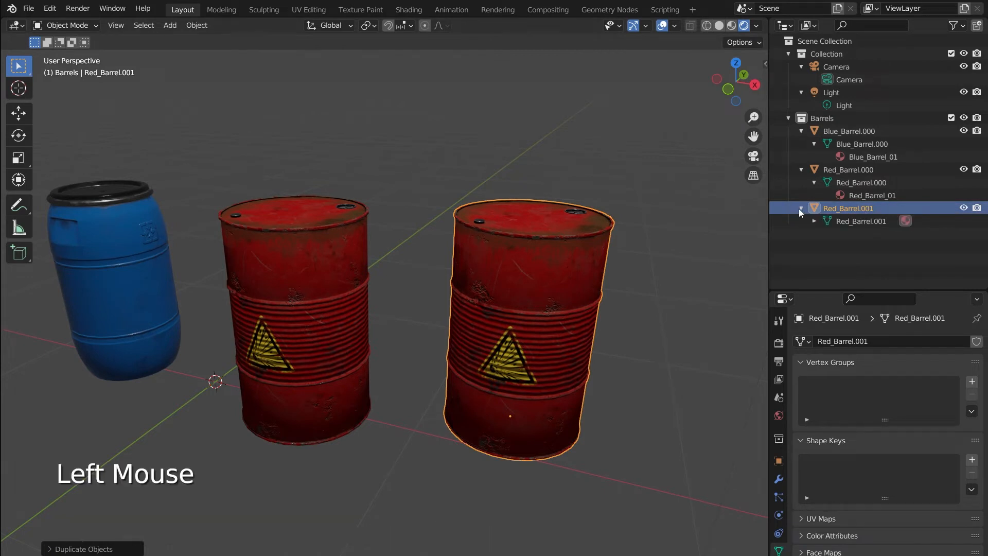
click(851, 221)
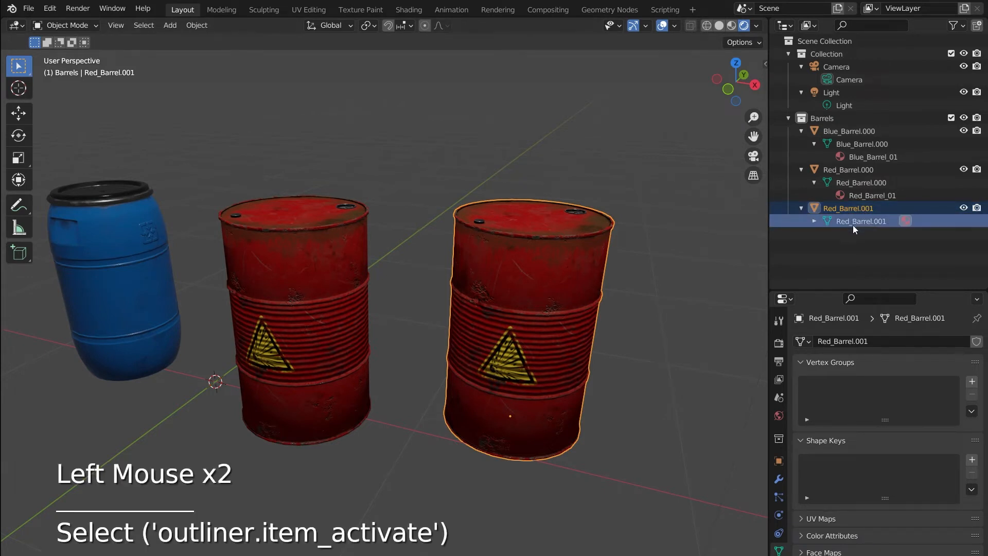
click(801, 341)
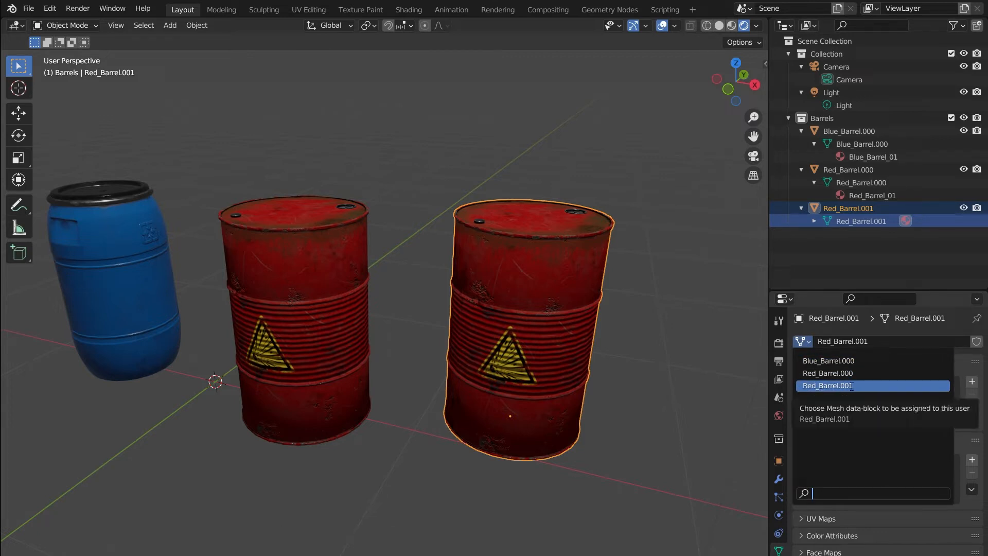
key(ctrl+z)
key(ctrl+z)
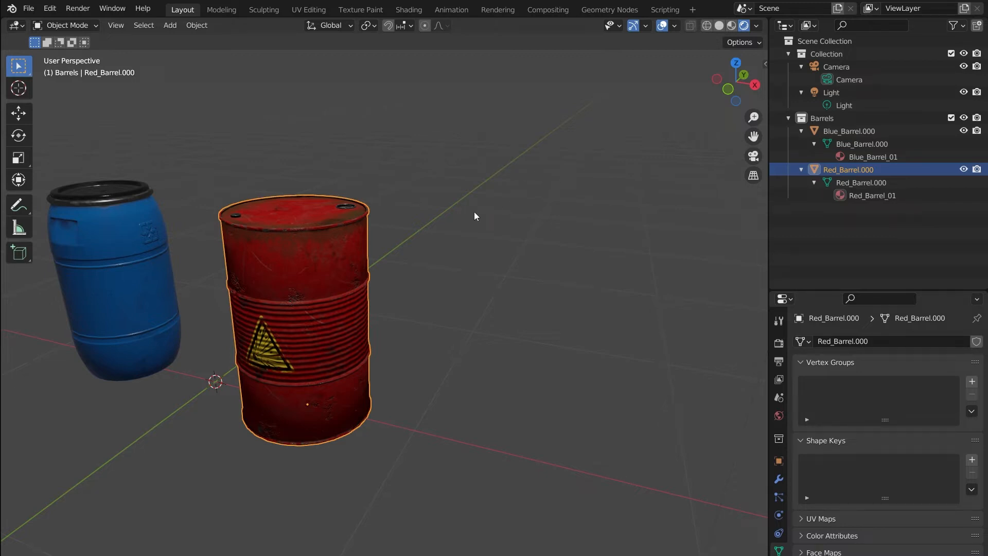
- Duplicate the red barrel again beside the original and select both barrels in turn to compare their mesh data
key(shift+d)
click(596, 267)
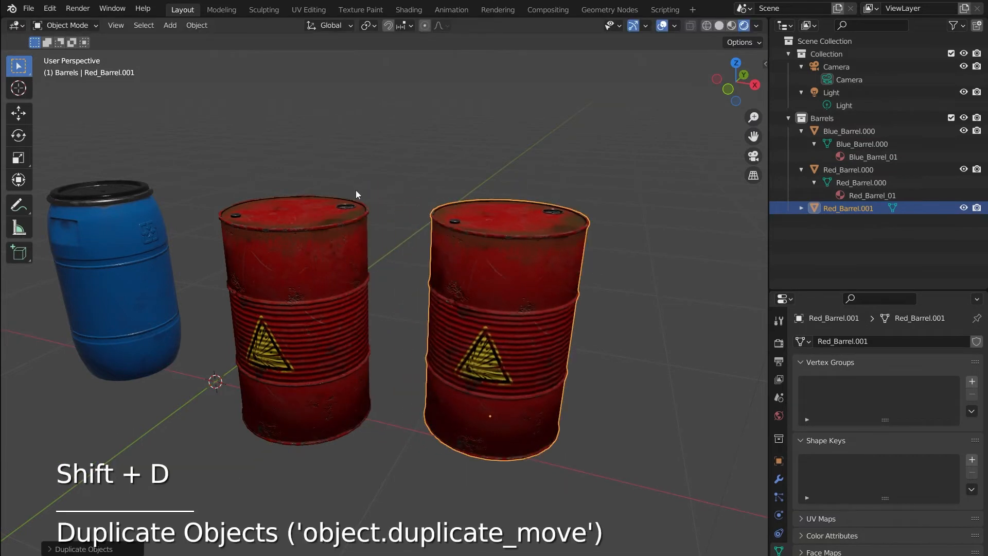
click(317, 220)
click(520, 245)
click(316, 244)
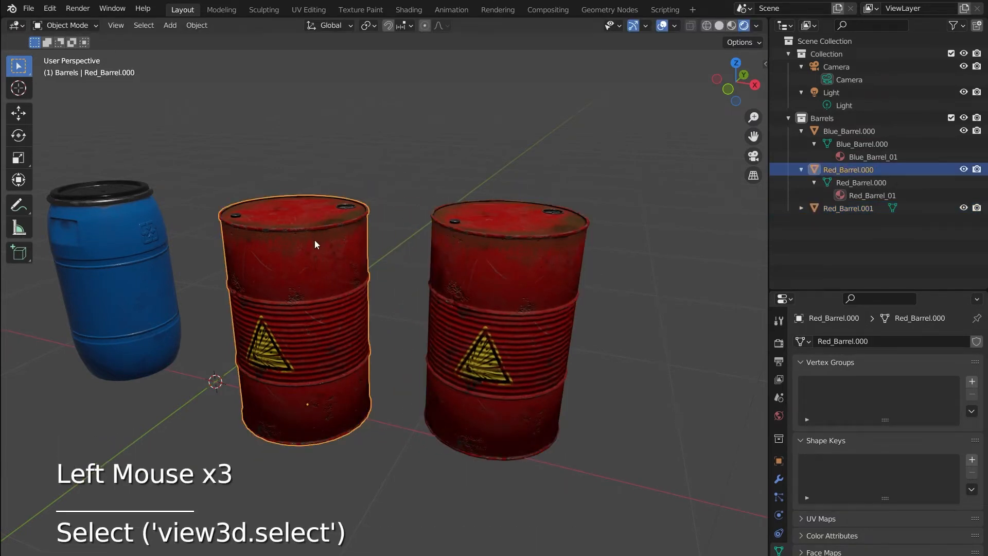
click(513, 245)
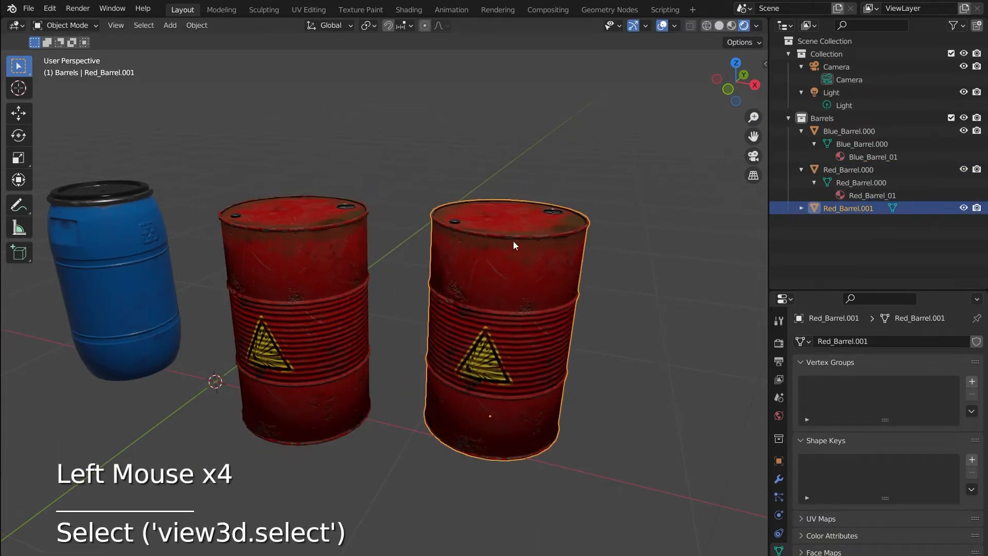
- In Edit Mode, pull the centre vertex of the duplicate barrel's lid upward into a cone, and undo the move
key(Tab)
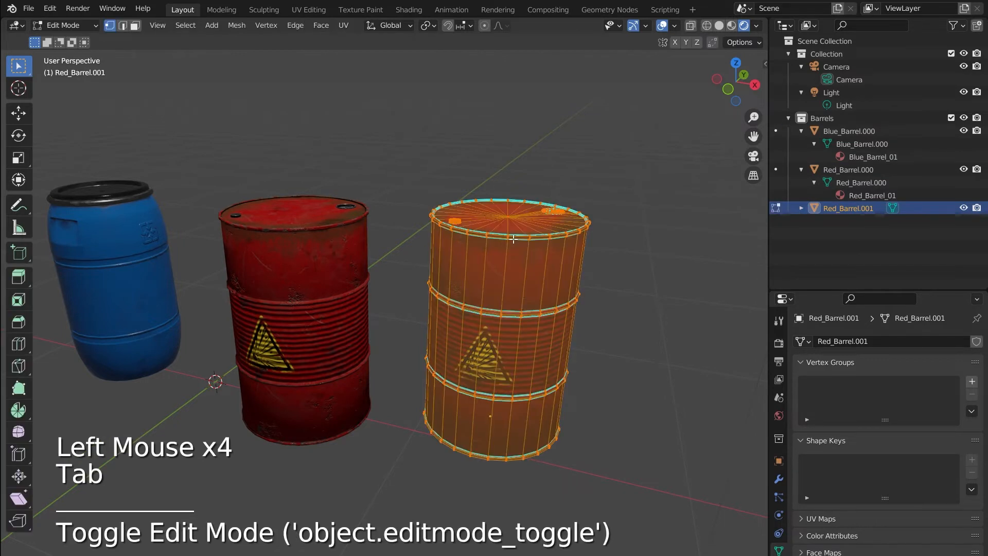
click(508, 262)
click(507, 212)
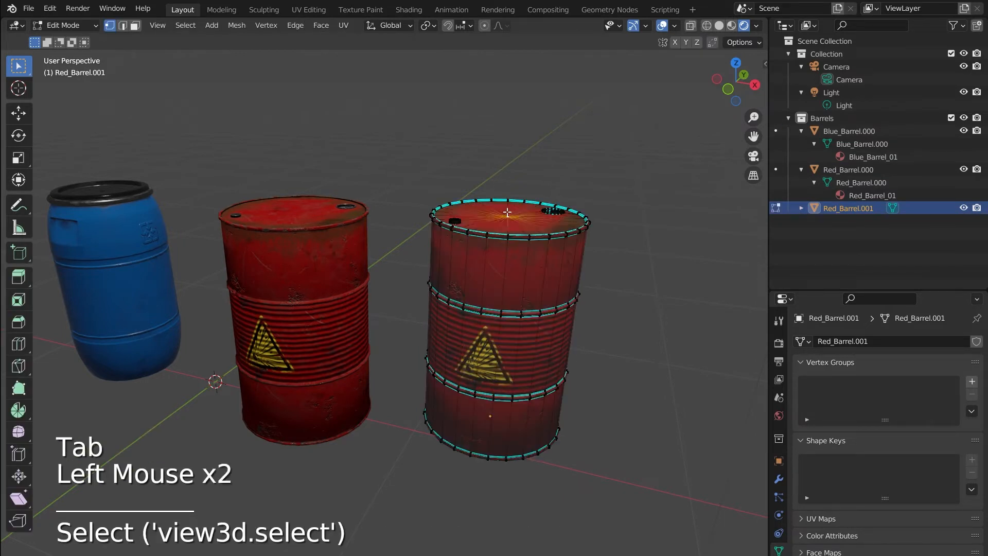
key(g)
click(515, 119)
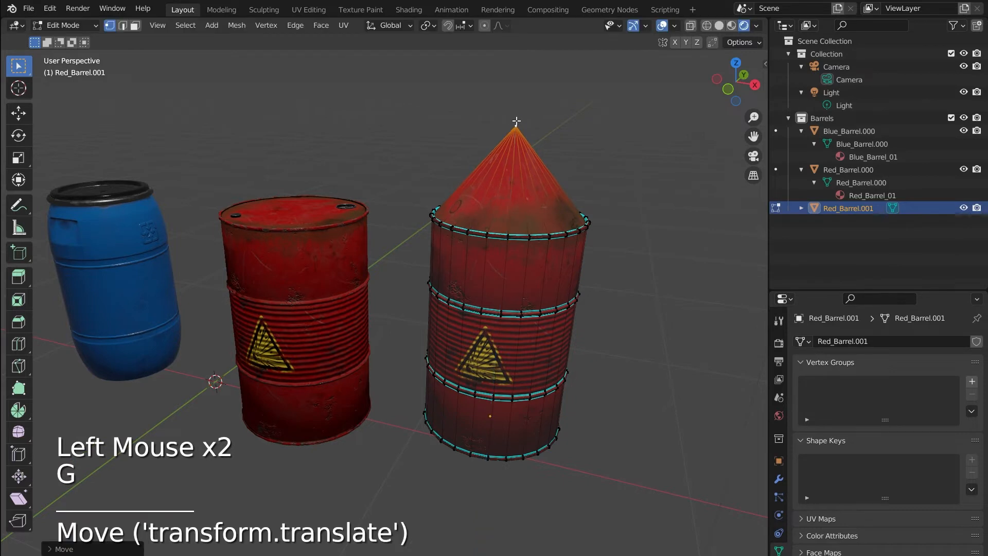
key(ctrl+z)
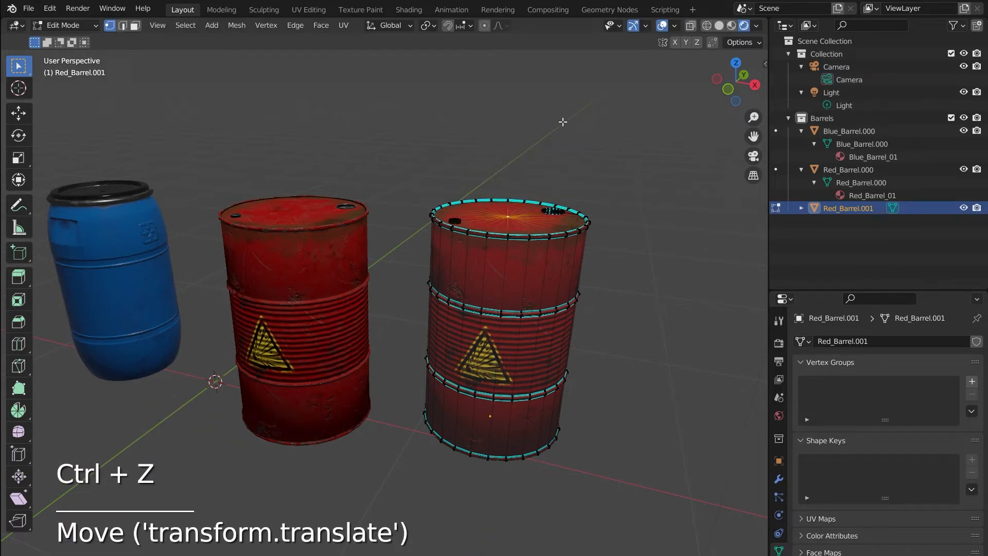
- Leave Edit Mode and undo back to the state before the red barrel was duplicated
key(Tab)
key(ctrl+z)
key(ctrl+z)
key(ctrl+z)
key(ctrl+z)
key(ctrl+z)
key(ctrl+z)
key(ctrl+z)
key(ctrl+z)
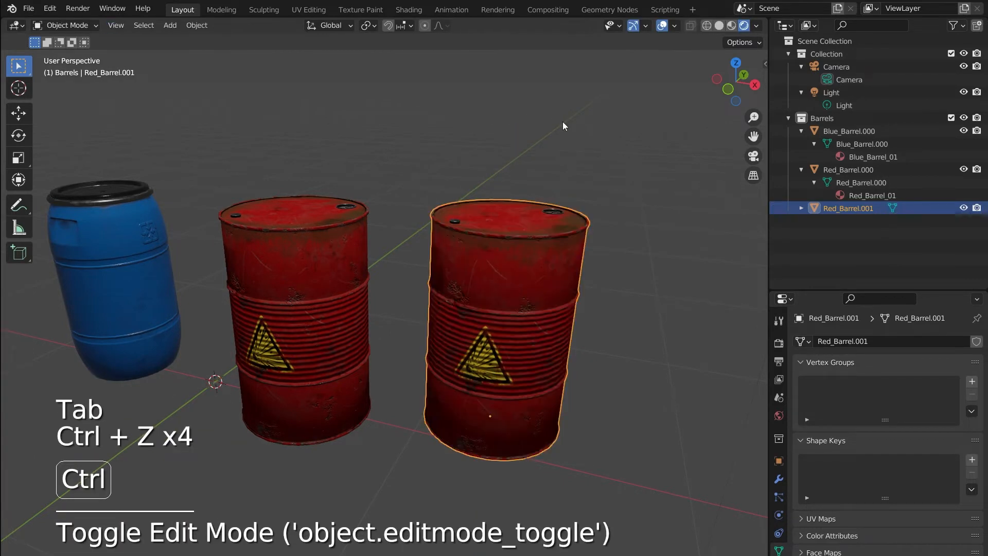
key(ctrl+z)
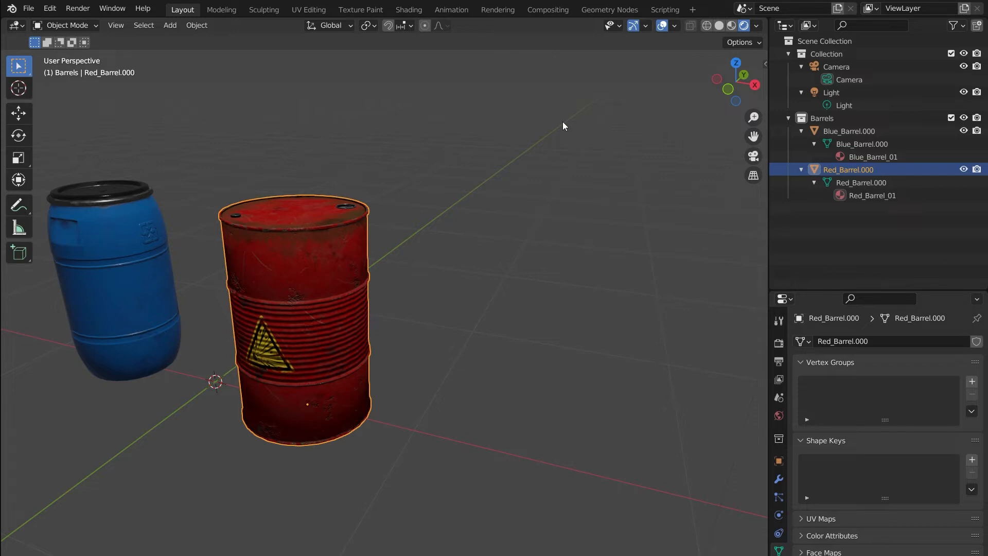
- Create a linked duplicate of the red barrel, moving it only in the ground plane to a spot beside the original
right_click(323, 225)
key(alt+d)
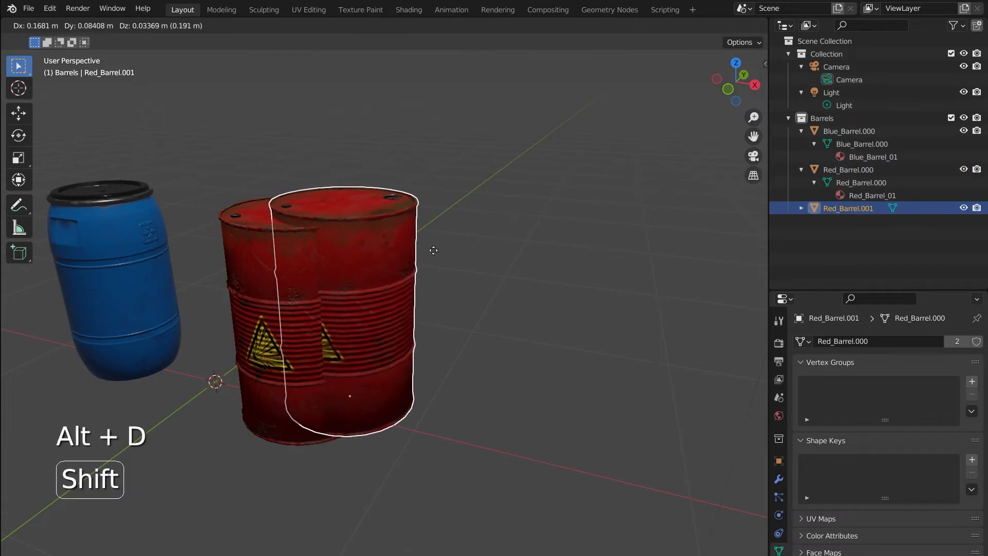
key(shift+z)
click(617, 248)
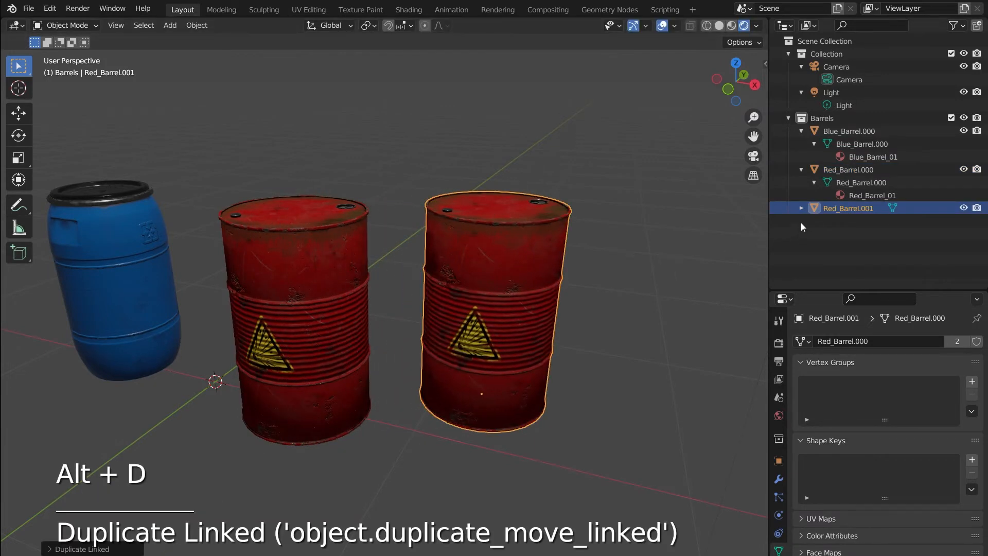
- Compare the two red barrel objects, their shared mesh data and the list of available mesh data-blocks
click(857, 172)
click(834, 209)
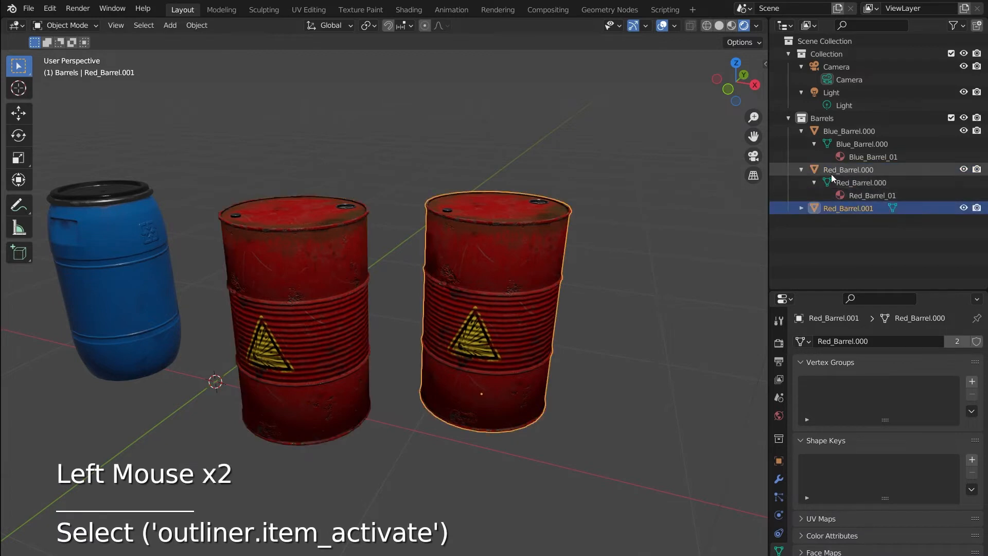
click(831, 181)
click(826, 207)
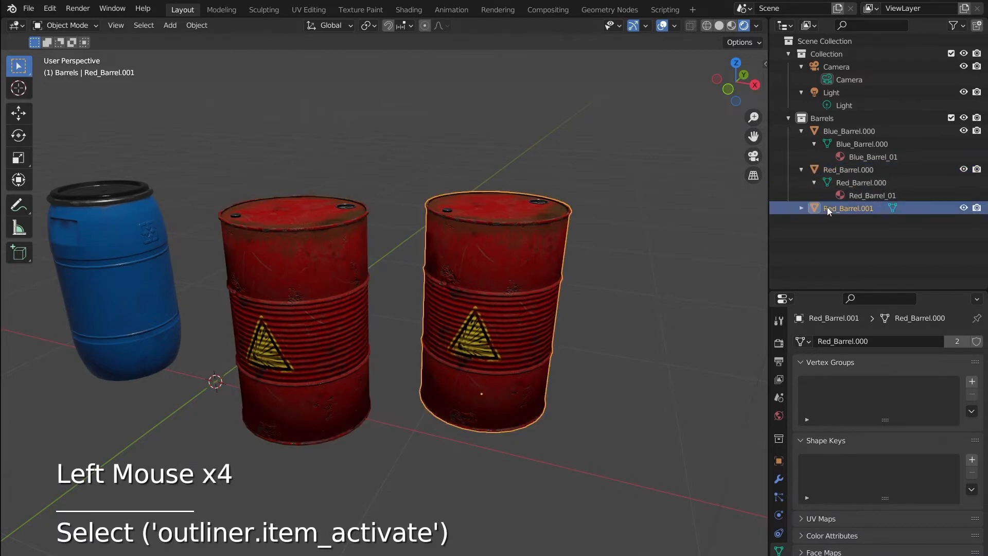
click(798, 208)
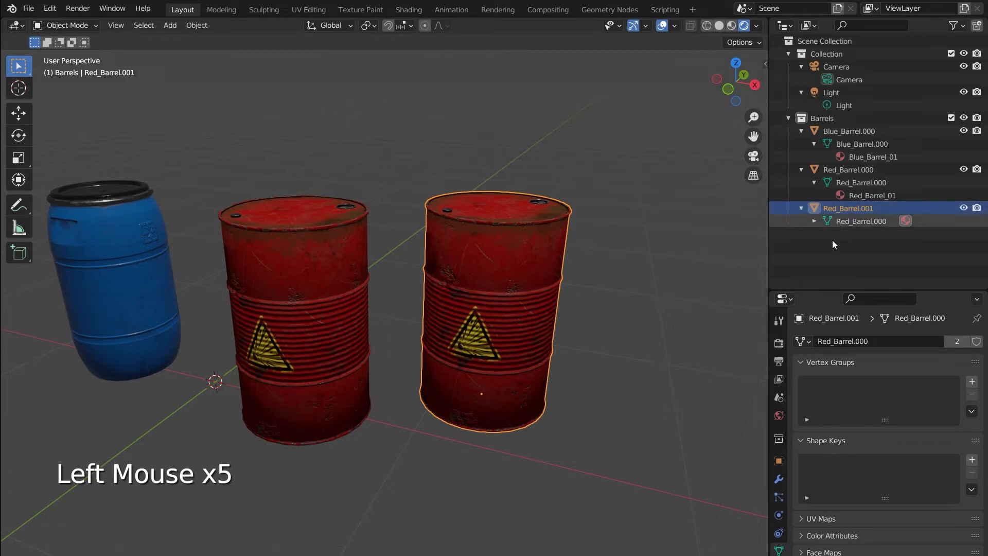
click(801, 344)
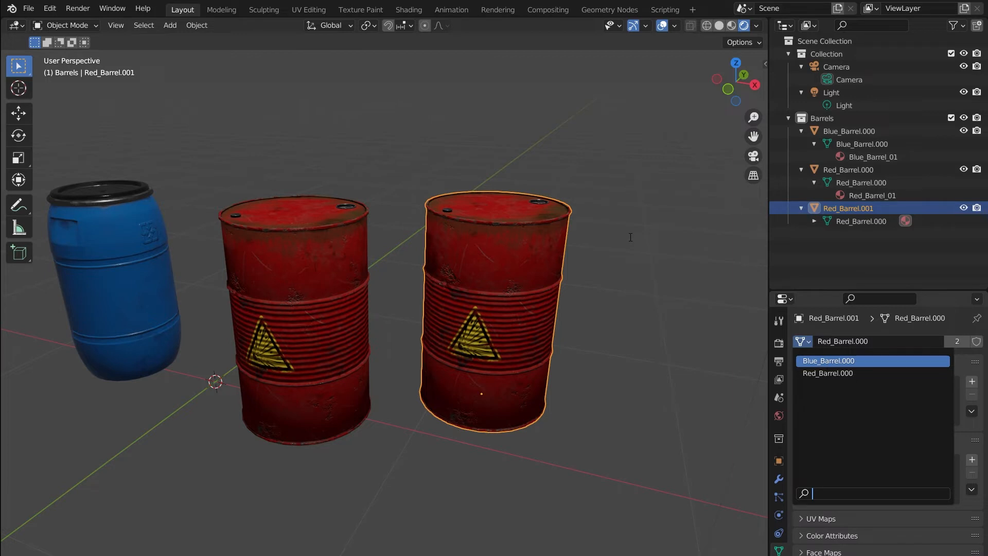
click(655, 224)
- Create two more linked duplicates of the original red barrel and place them behind the existing red barrels
mouse_move(479, 311)
middle_down()
mouse_move(419, 303)
mouse_move(473, 301)
middle_up()
scroll(466, 305, down, 2)
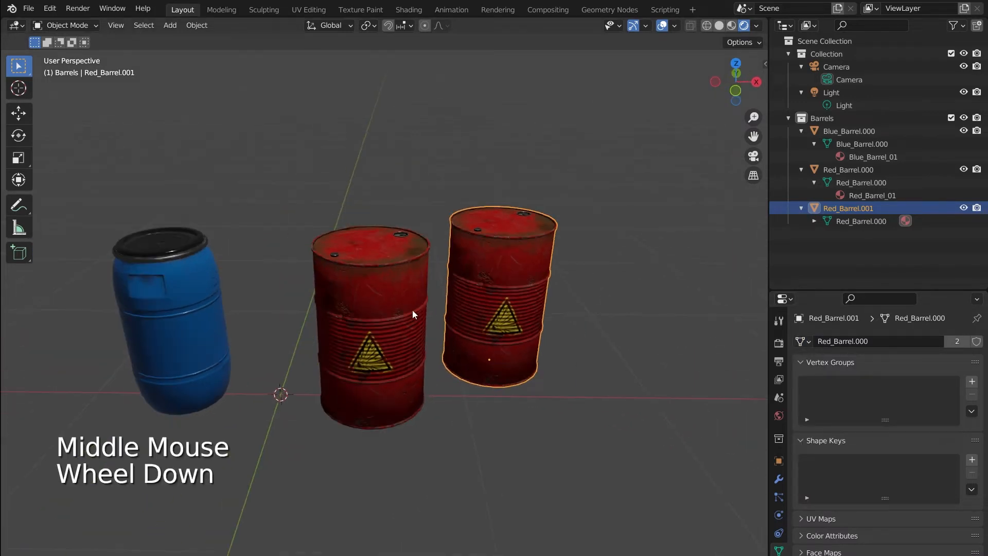
click(389, 307)
key(alt+d)
key(shift+z)
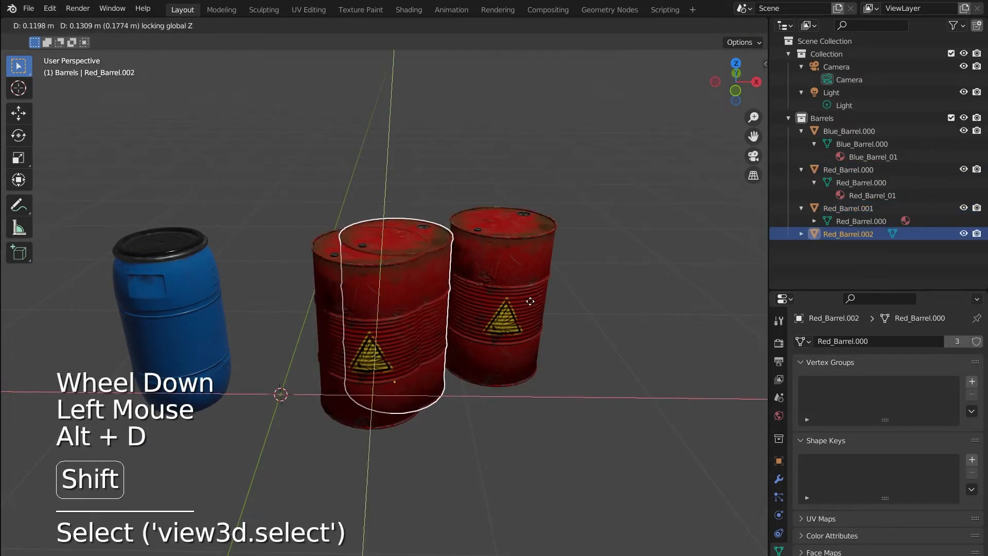
click(544, 228)
click(400, 313)
key(alt+d)
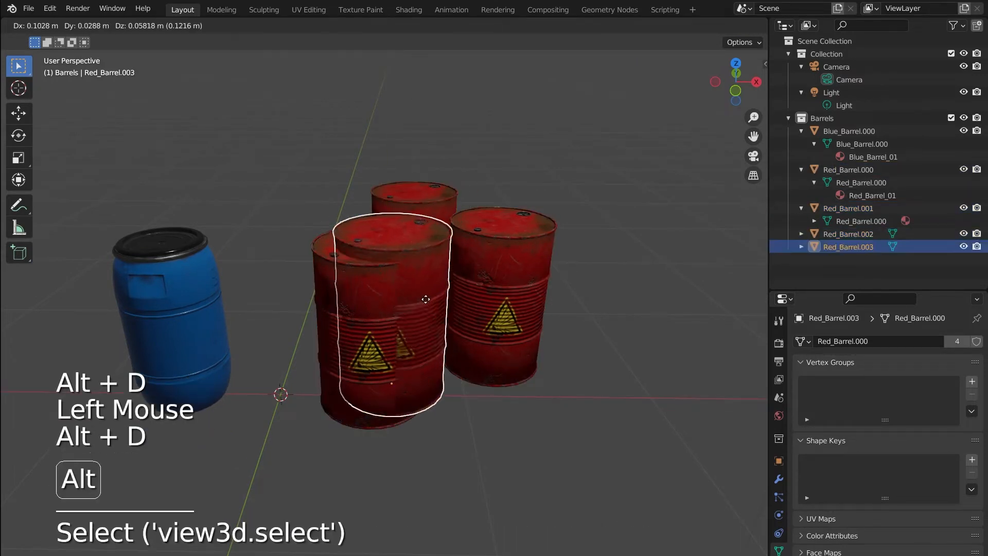
click(549, 233)
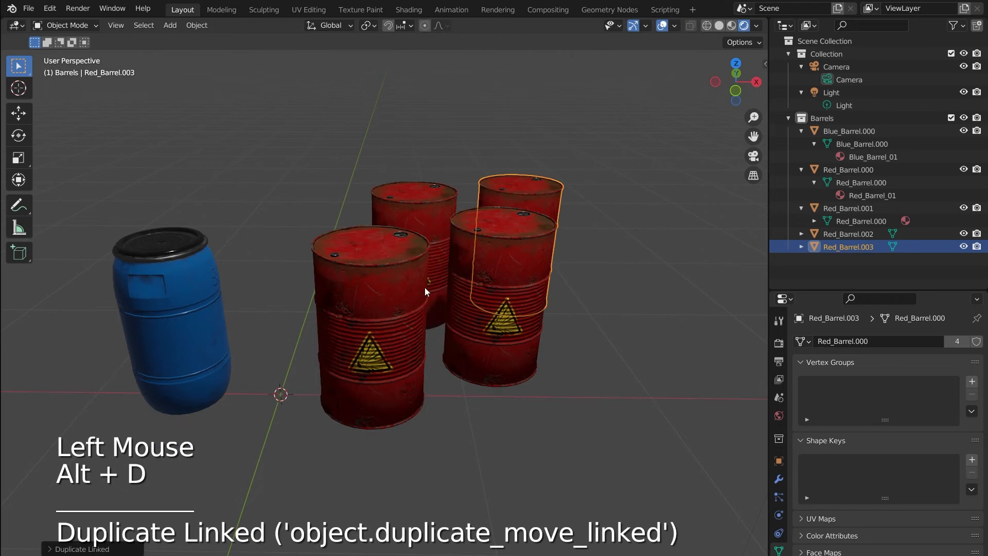
- Create another linked duplicate of the original red barrel and place it in the ground plane behind the other red barrels
click(384, 305)
key(alt+d)
key(shift+z)
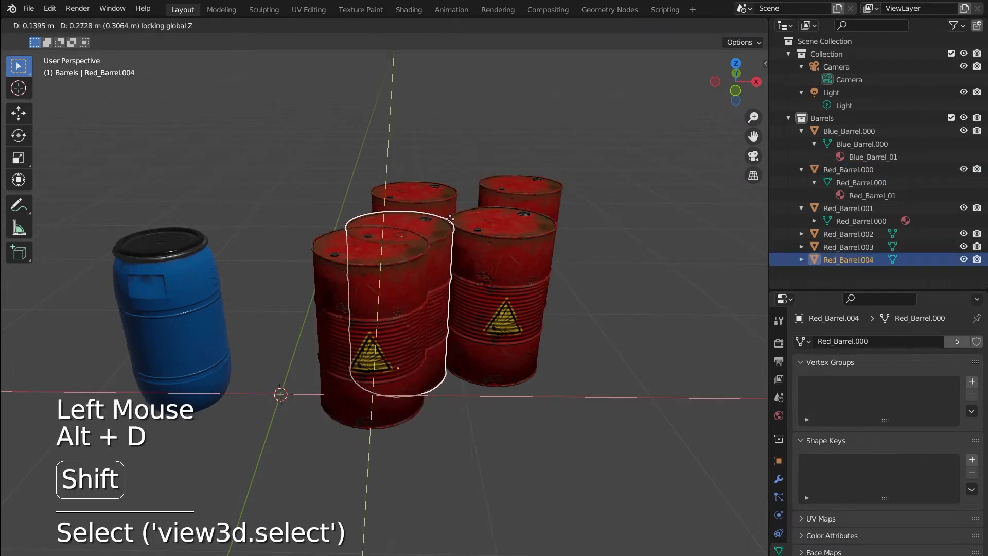
click(437, 138)
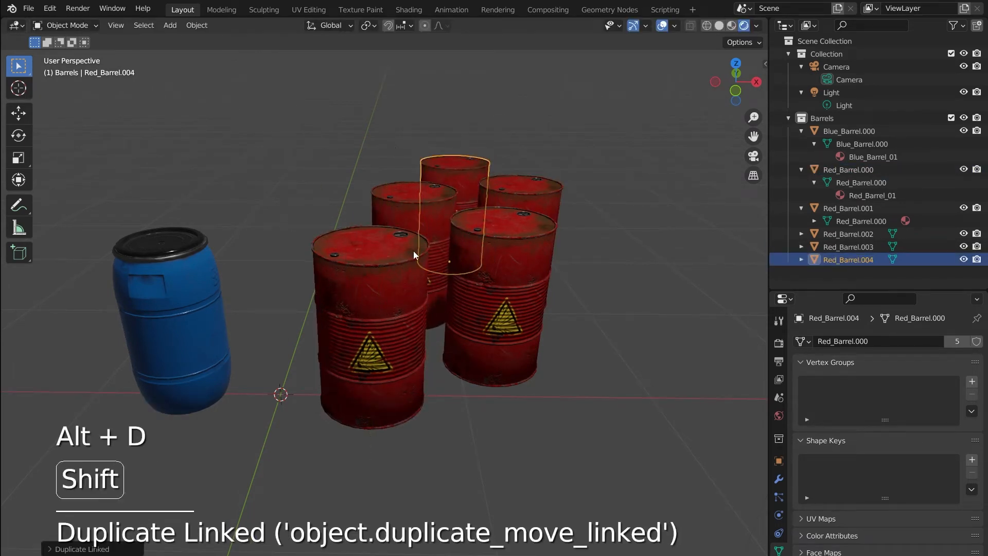
shift+middle_drag(413, 253, 468, 183)
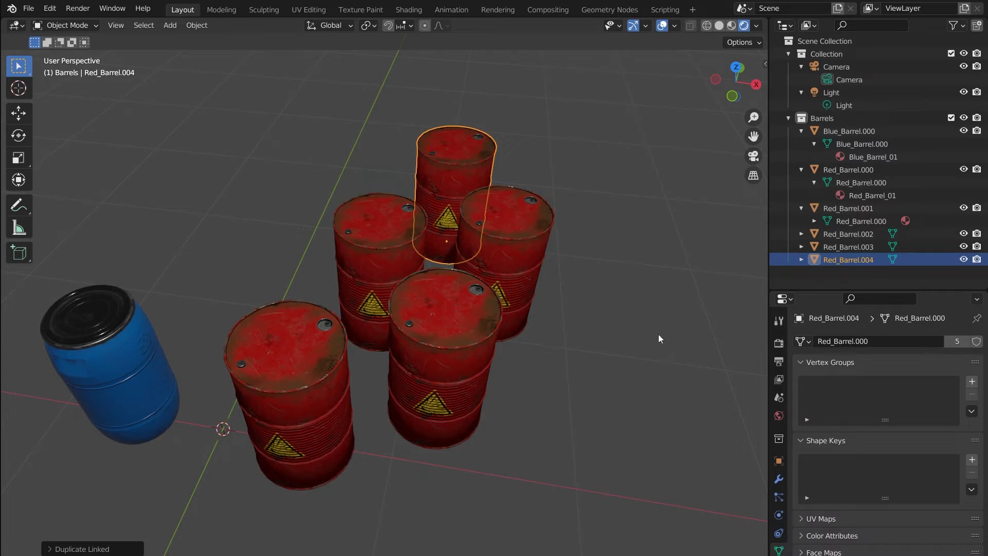
- Check the mesh data-blocks available to the rearmost red barrel, keeping Red_Barrel.000, and view its mesh briefly in Edit Mode
click(801, 341)
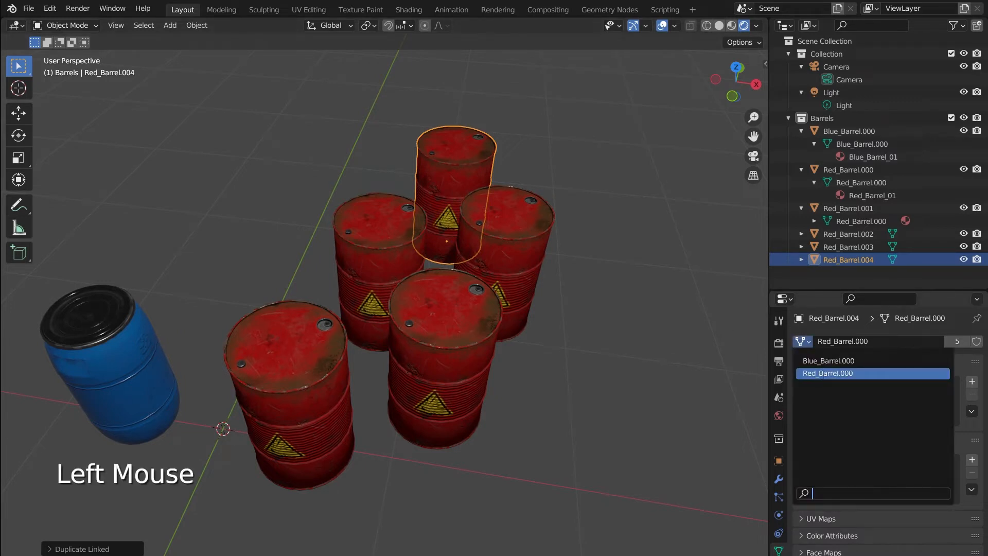
click(824, 375)
key(Tab)
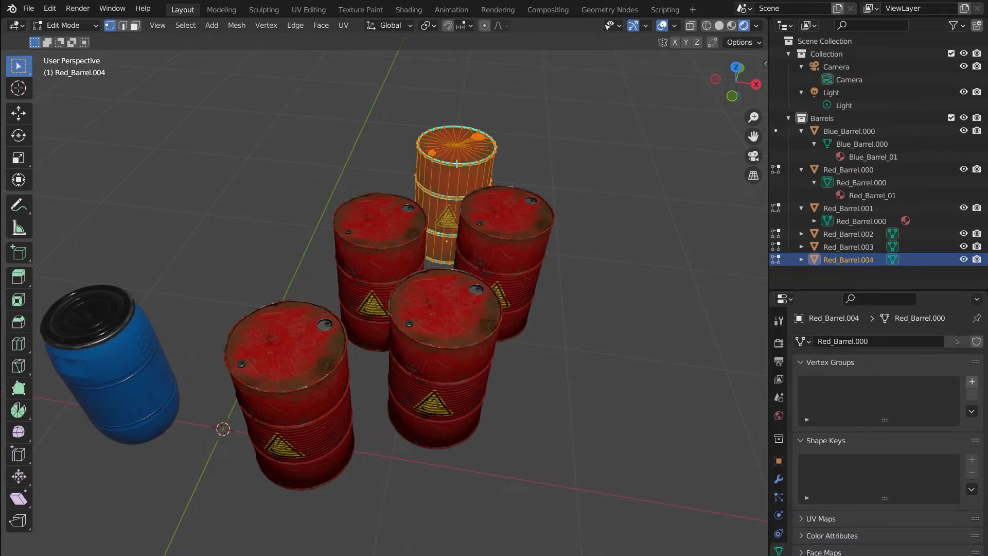
key(Tab)
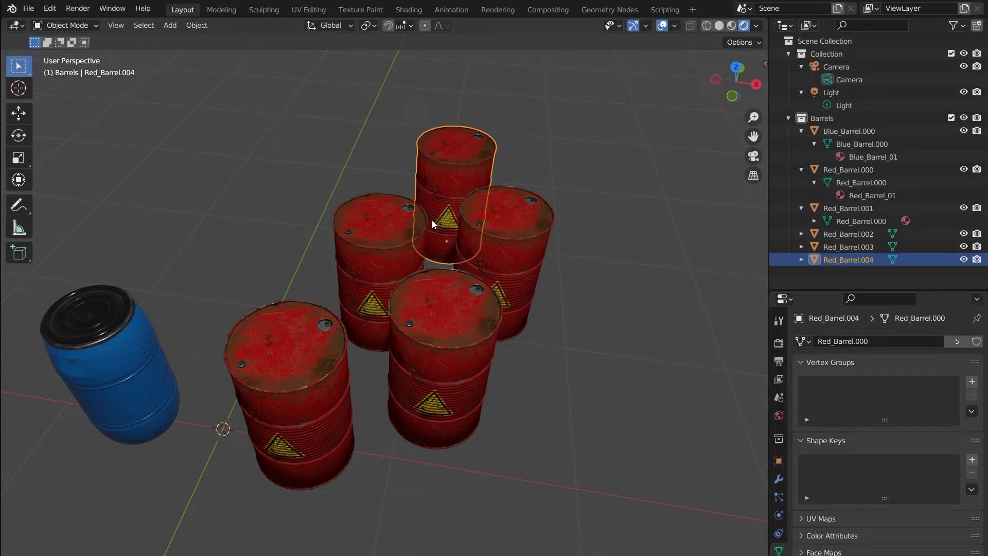
- Examine the mesh data and material nested under Red_Barrel.001, and collapse its hierarchy
click(481, 158)
click(518, 216)
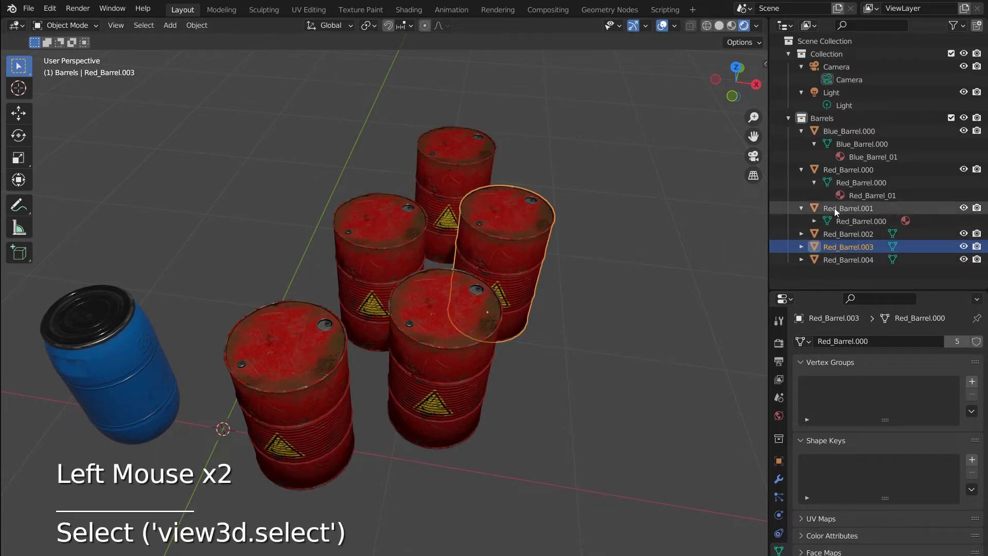
click(819, 210)
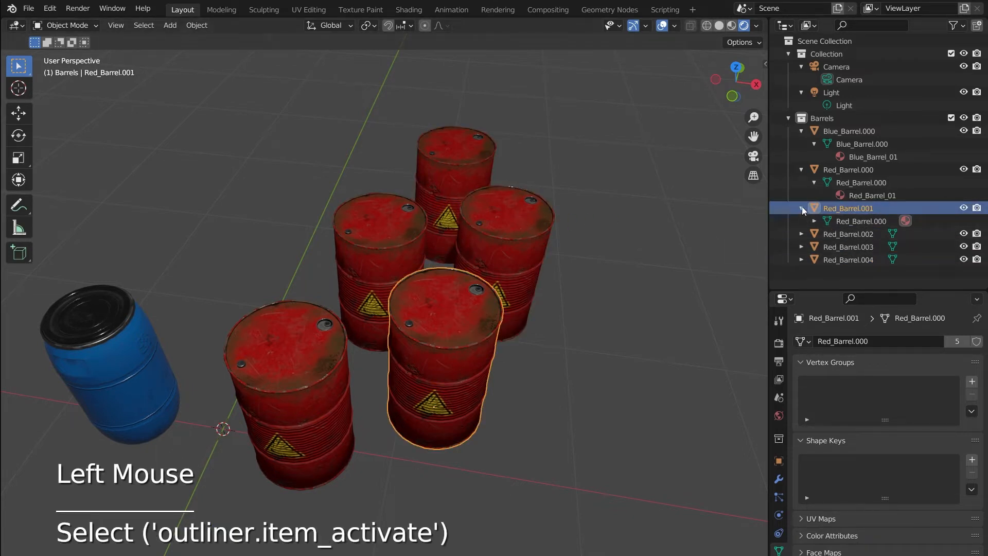
click(801, 208)
click(801, 208)
click(814, 221)
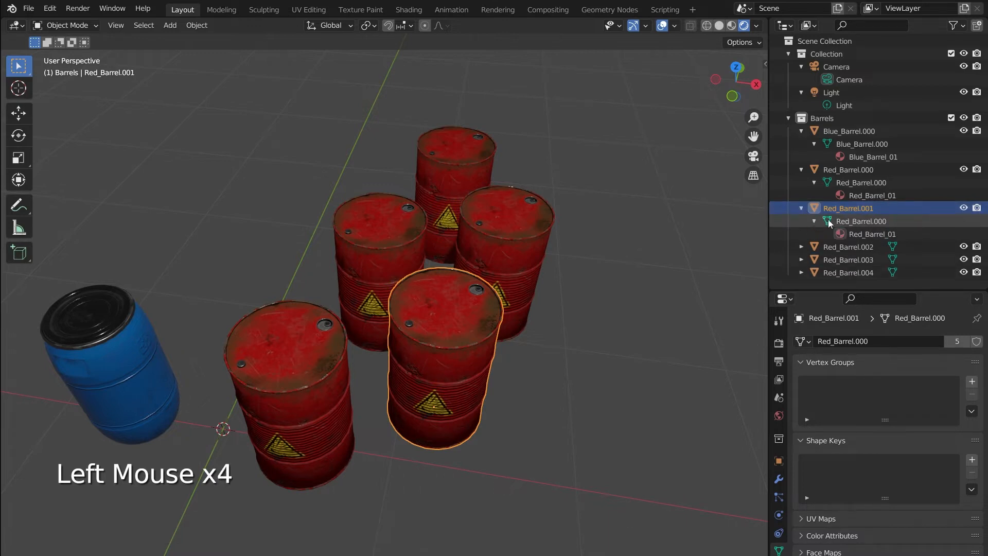
click(824, 222)
click(814, 221)
click(801, 208)
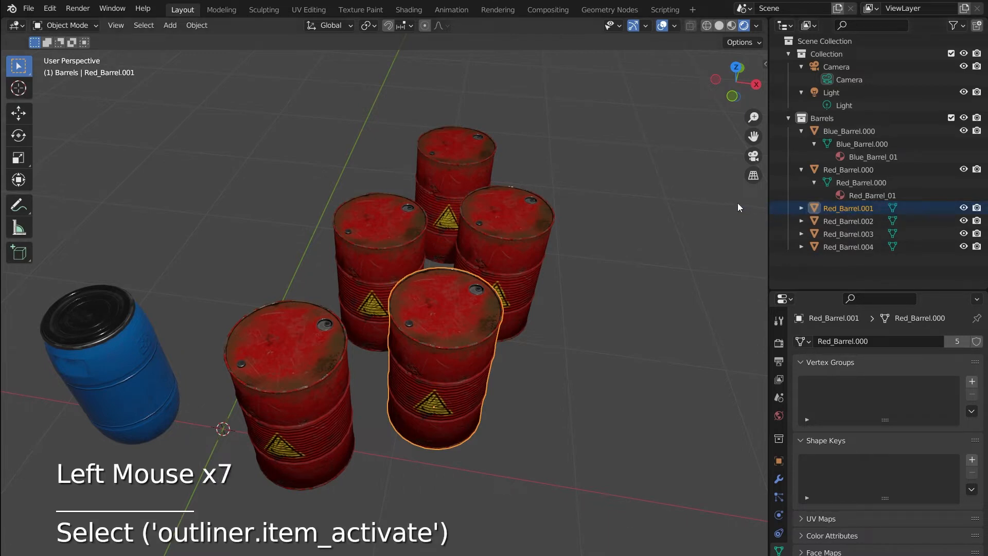
- Show the object transform values and stretch Red_Barrel.004 along Z to a scale of about 1.579
key(n)
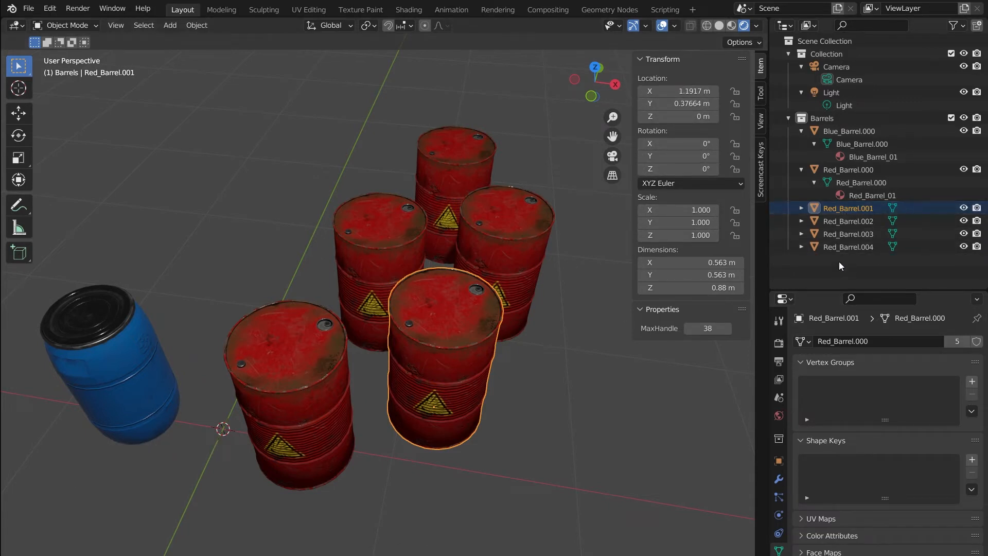
click(851, 249)
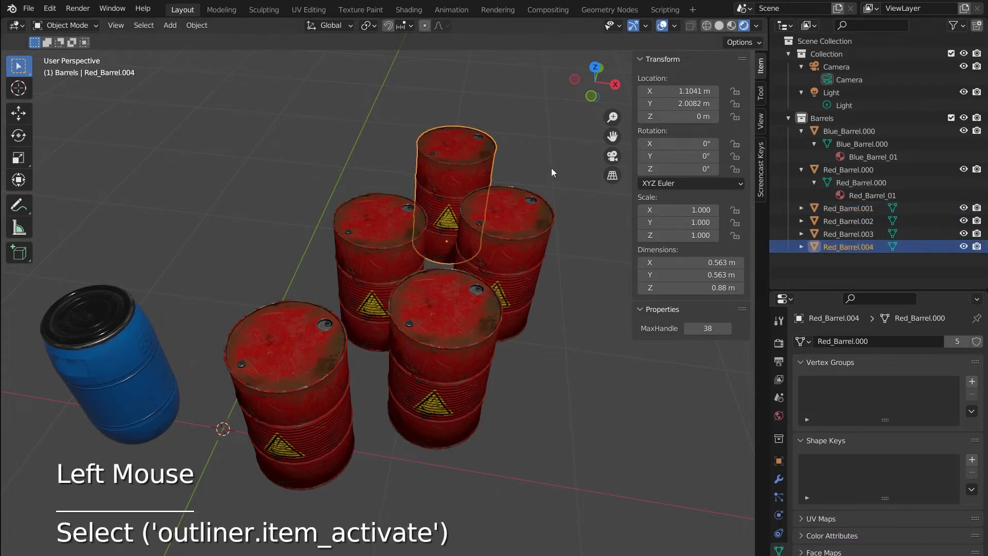
key(s)
key(z)
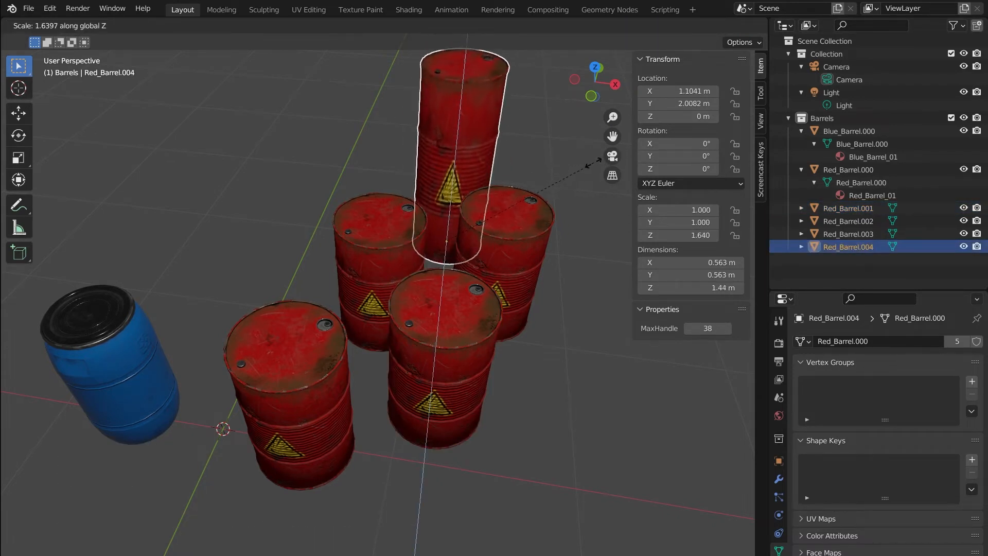
click(586, 163)
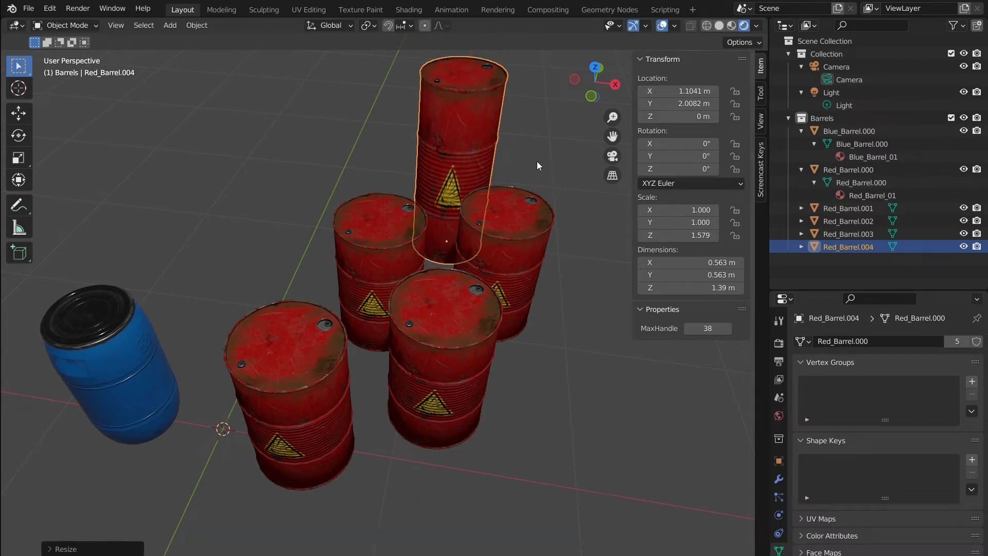
- Rotate Red_Barrel.004 about Z by about 45.8°, and briefly try a free rotation and a move without keeping them
key(r)
key(z)
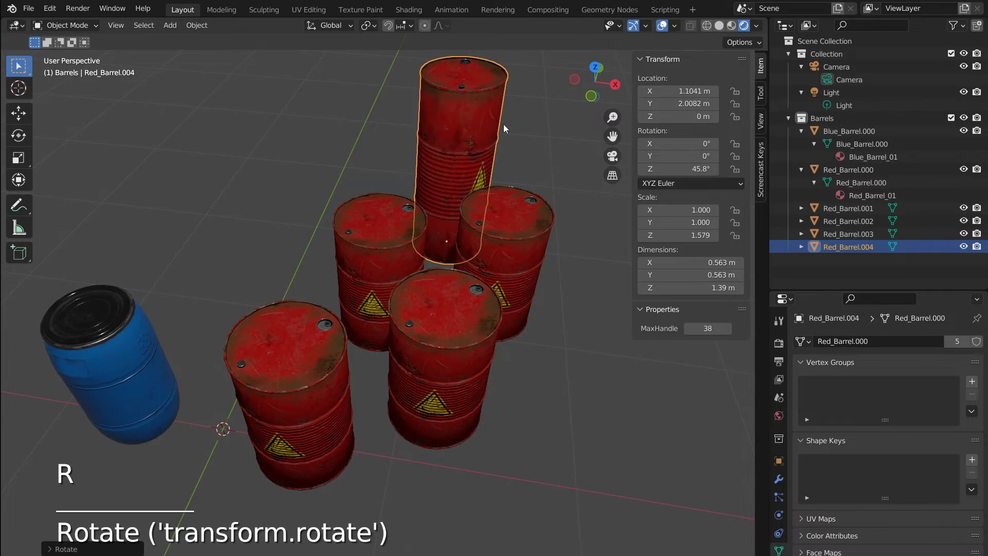
key(r)
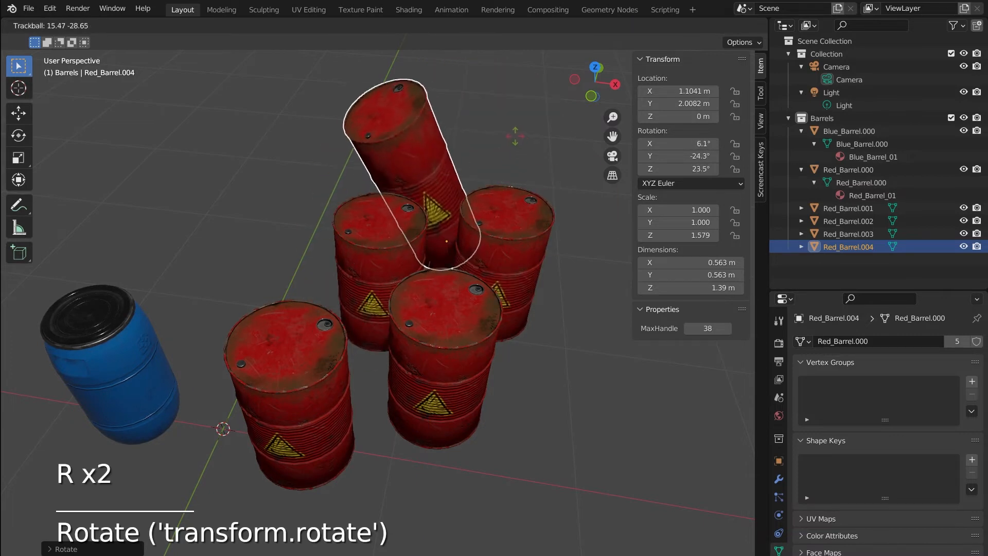
right_click(490, 128)
key(g)
right_click(467, 104)
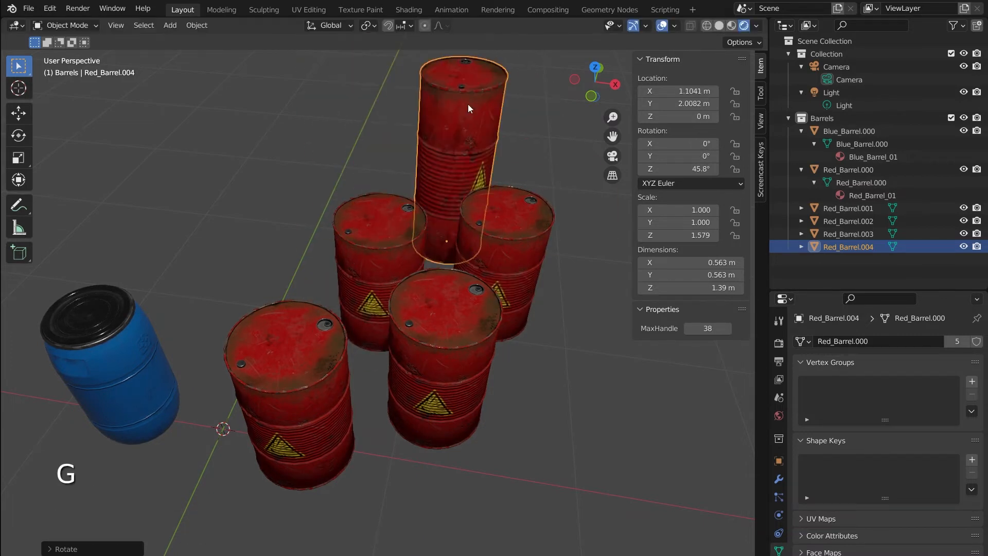
- Clear the scale of Red_Barrel.004 and hide the object transform values
key(alt+s)
click(454, 135)
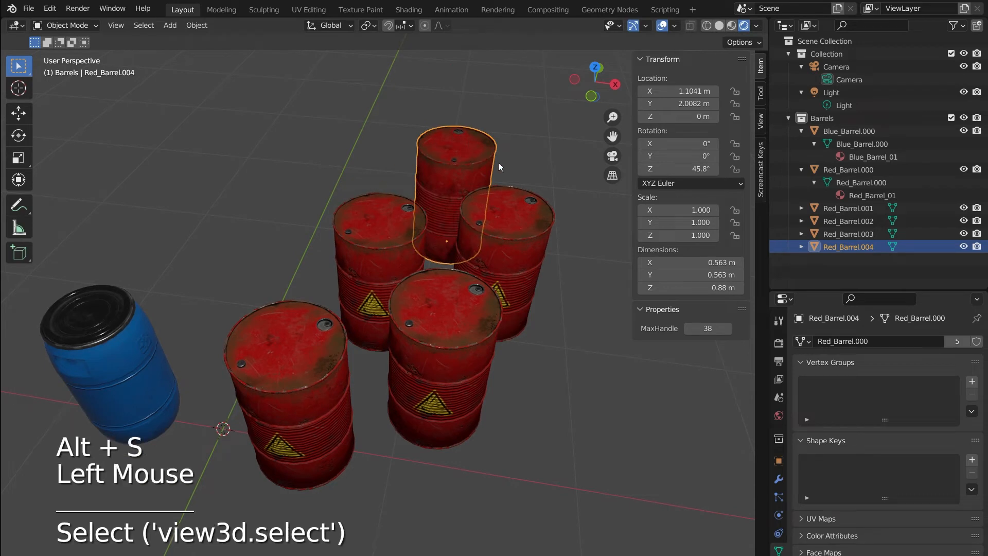
key(n)
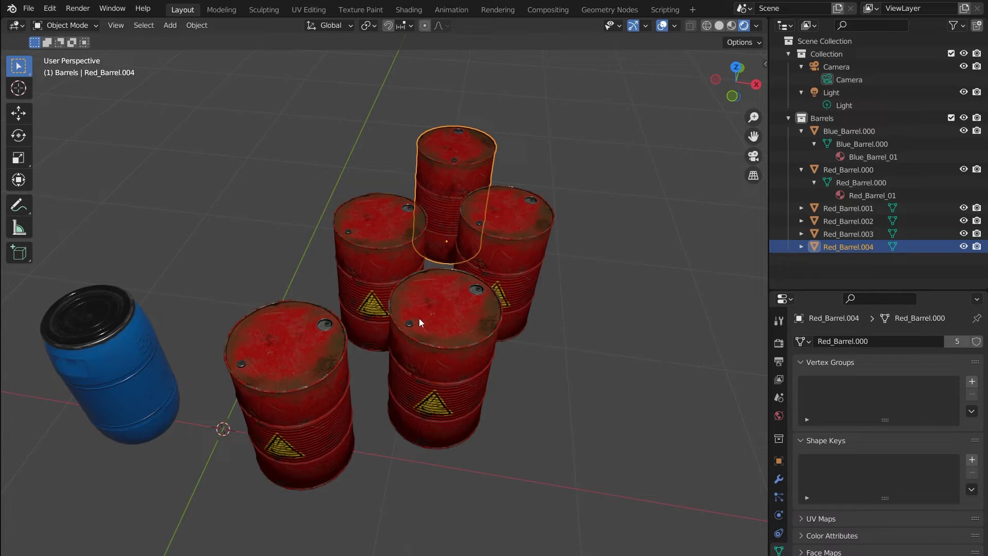
- Select the original red barrel and its mesh data Red_Barrel.000, and open that mesh in Edit Mode
scroll(423, 286, up, 2)
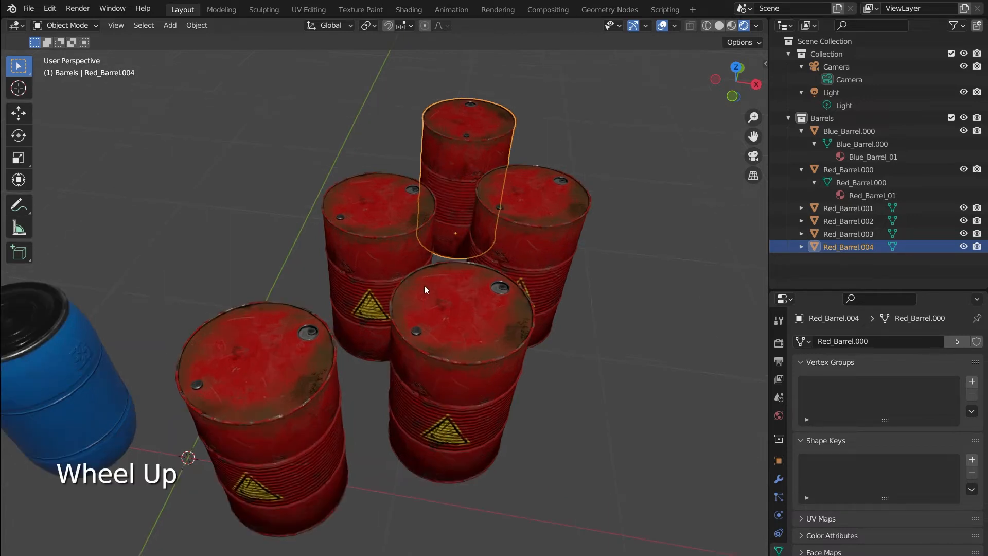
middle_drag(425, 301, 375, 271)
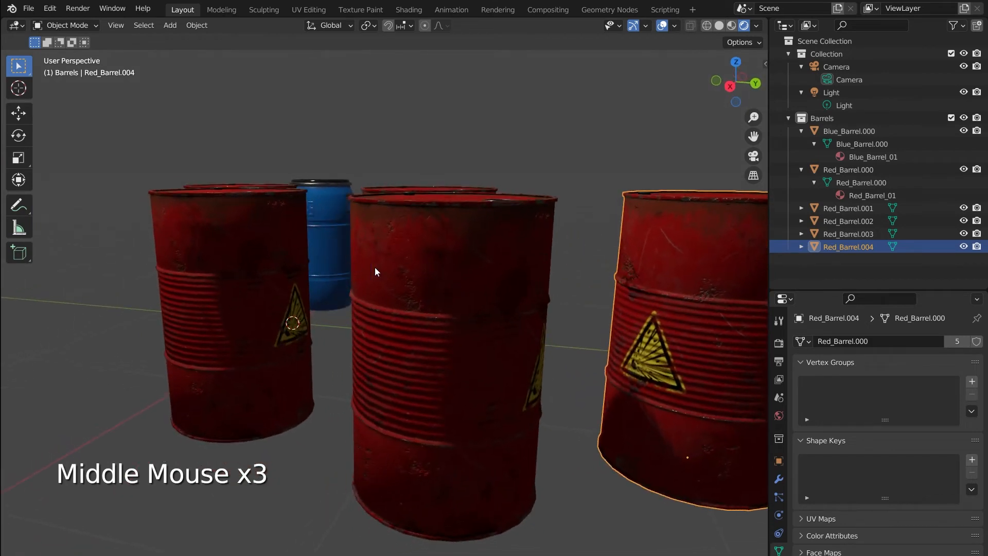
middle_drag(451, 278, 650, 305)
click(221, 314)
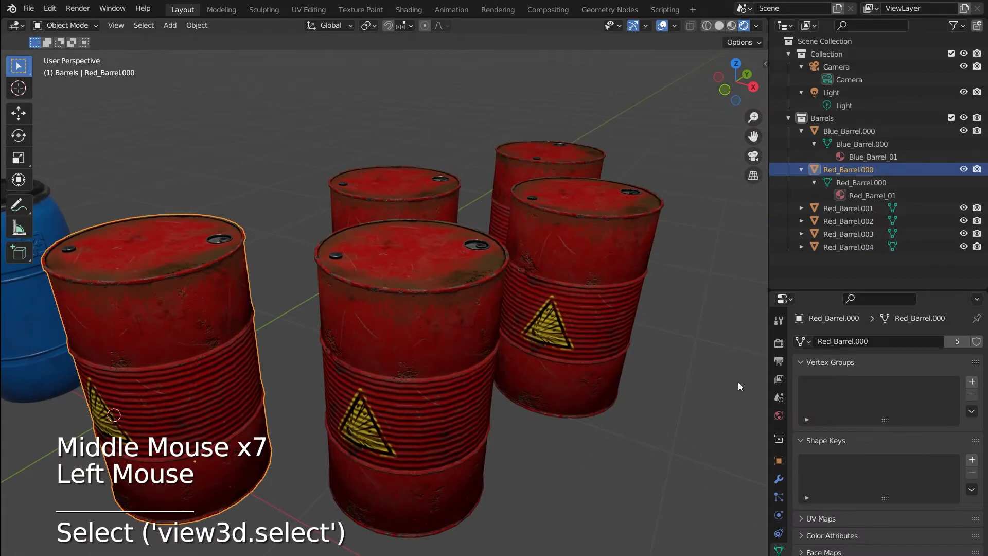
middle_drag(464, 345, 388, 334)
scroll(404, 345, down, 4)
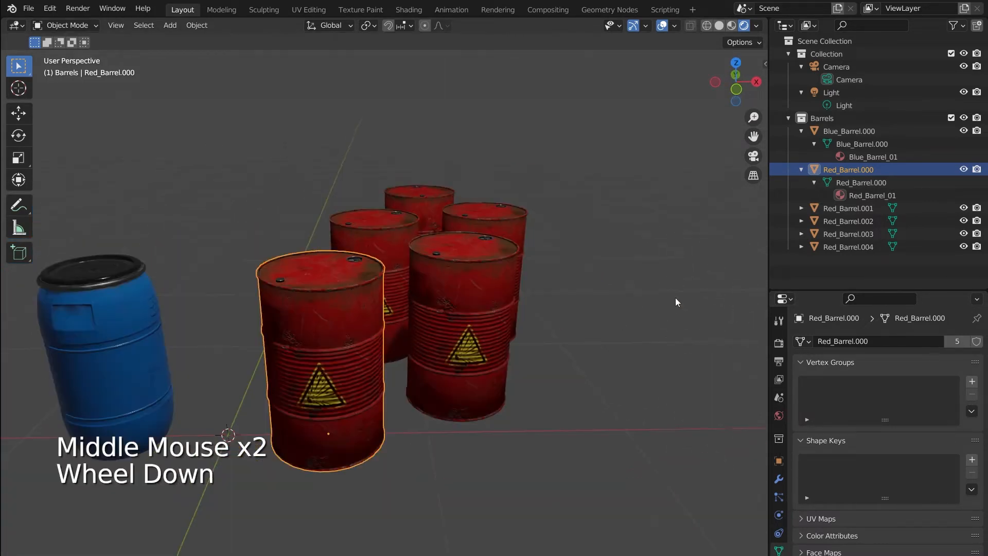
click(856, 183)
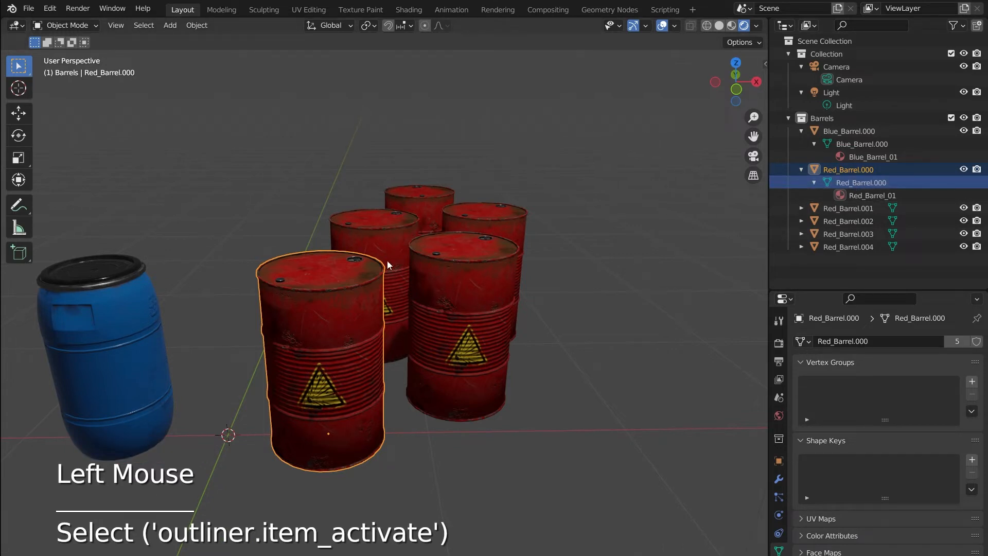
key(Tab)
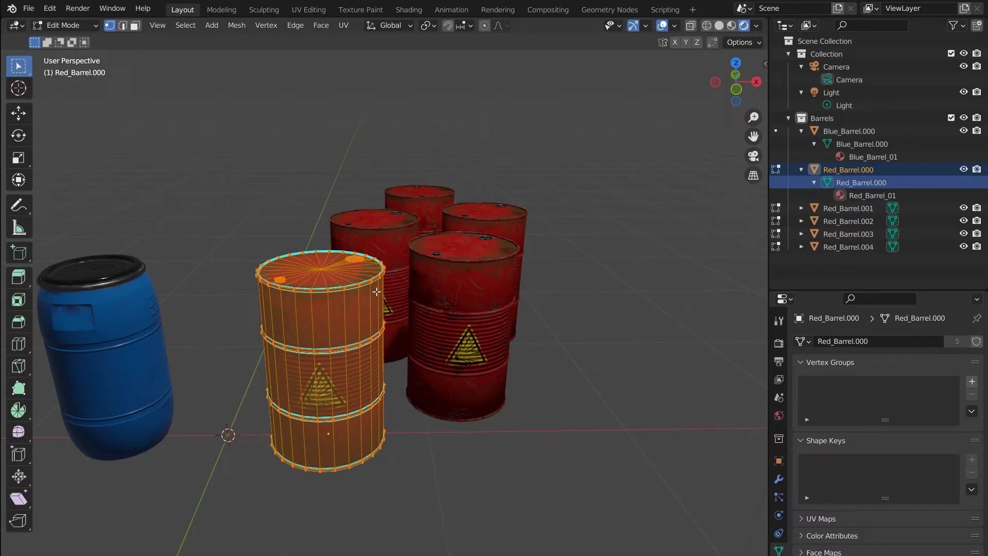
- Select the loop of faces around the barrel's upper section and inset it by about 0.076 m
click(323, 338)
click(312, 321)
key(3)
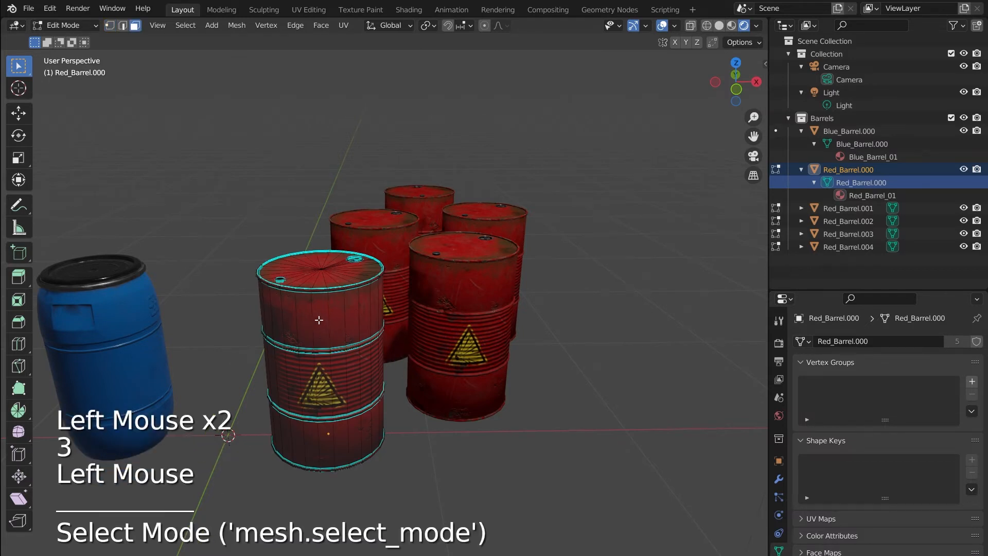
click(319, 320)
alt+click(331, 320)
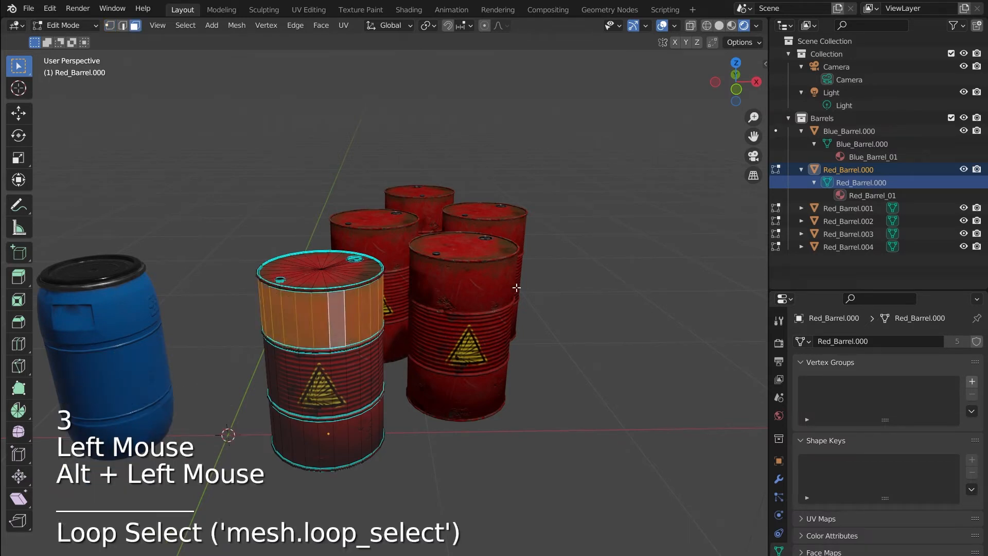
key(i)
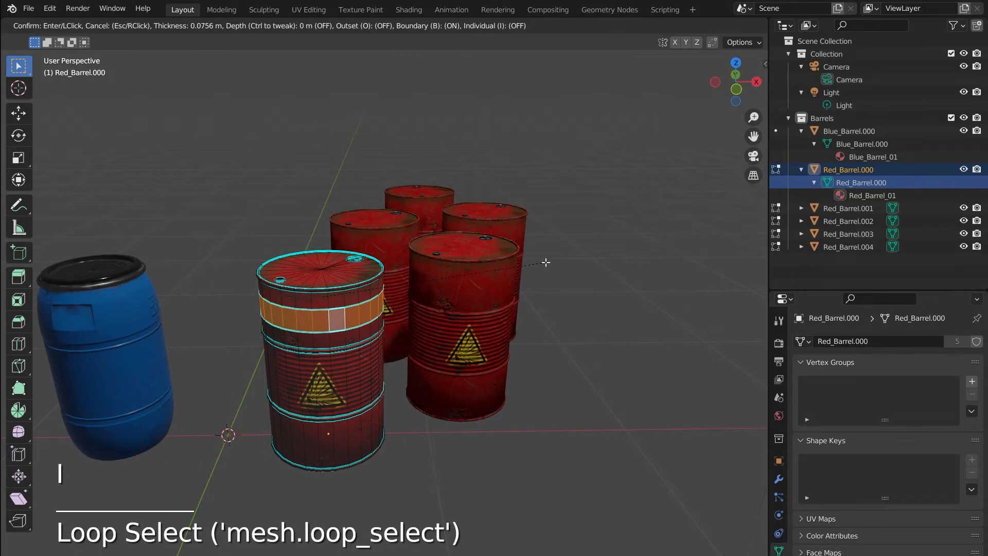
click(546, 262)
- Extrude the inset face band outward along its normals by about 0.03 m and return to Object Mode
scroll(293, 331, up, 3)
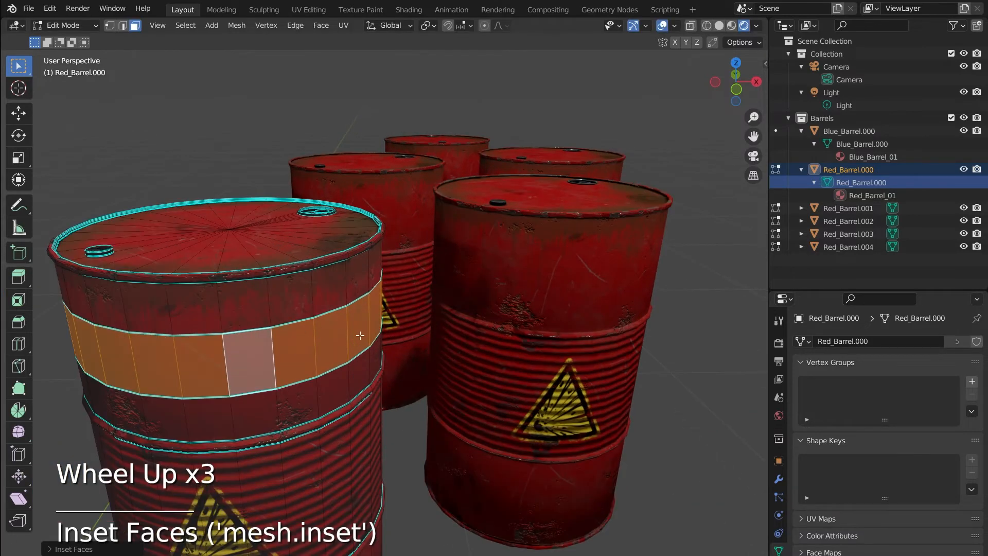
key(alt+e)
click(415, 353)
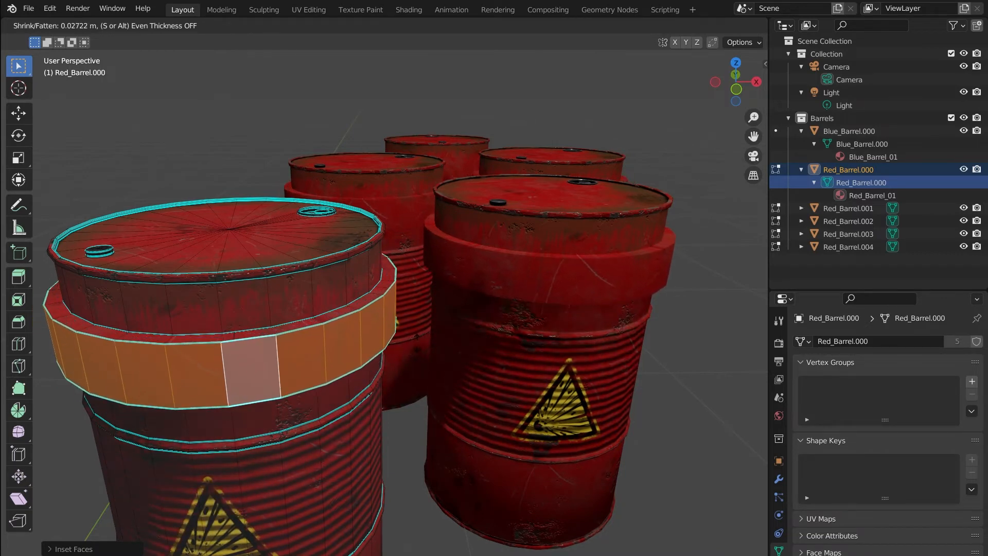
click(523, 293)
key(Tab)
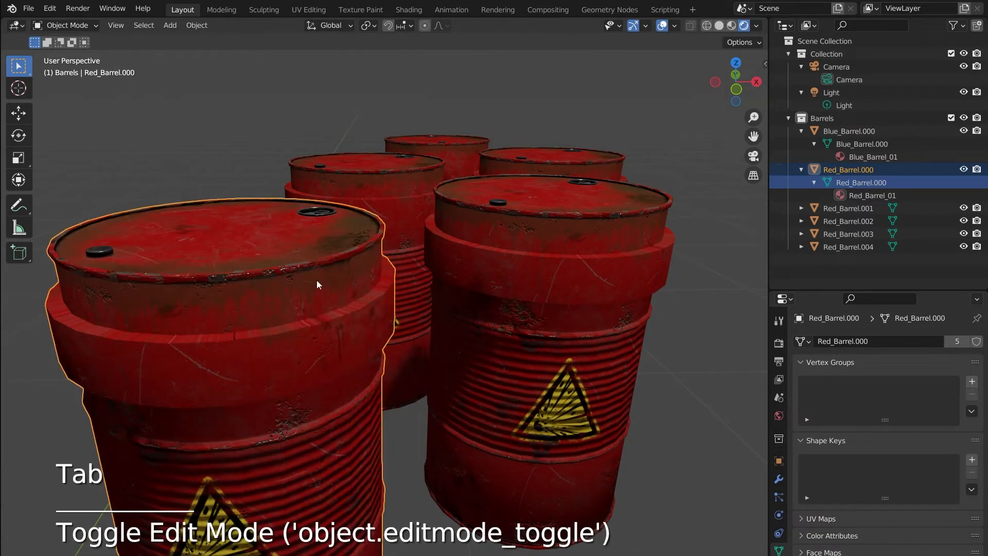
- View the raised band on all linked barrels, undo the extrusion and inset, and leave Edit Mode
scroll(499, 257, down, 2)
shift+middle_drag(499, 257, 482, 279)
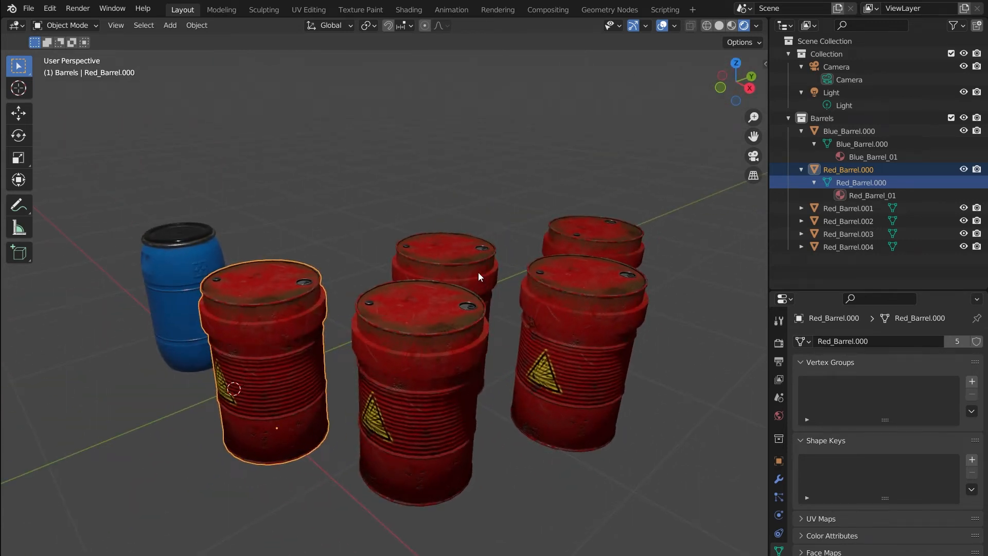
key(ctrl+z)
key(ctrl+z)
key(ctrl+z)
key(Tab)
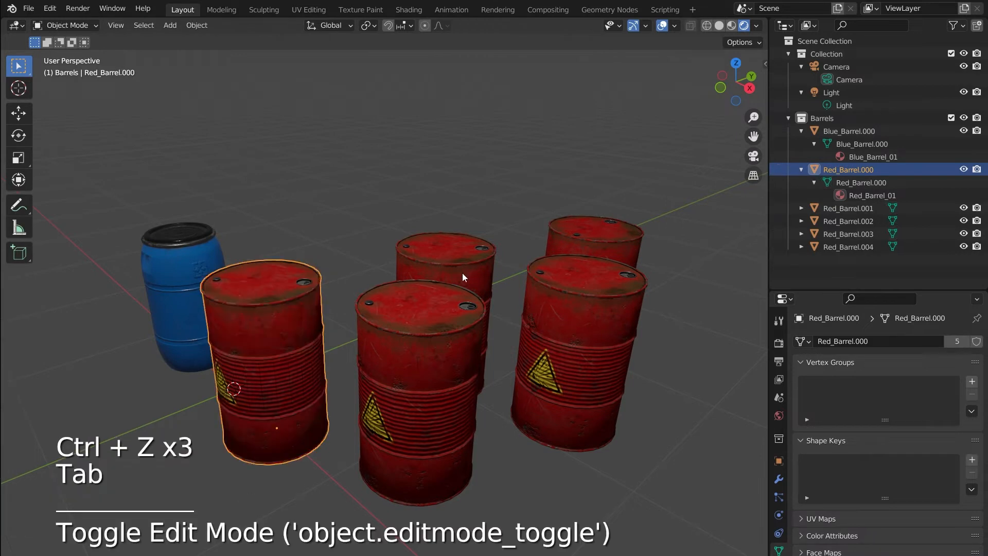
- Examine how the red and blue barrels' mesh data and the Blue_Barrel_01 material are nested under their objects
middle_drag(426, 351, 492, 354)
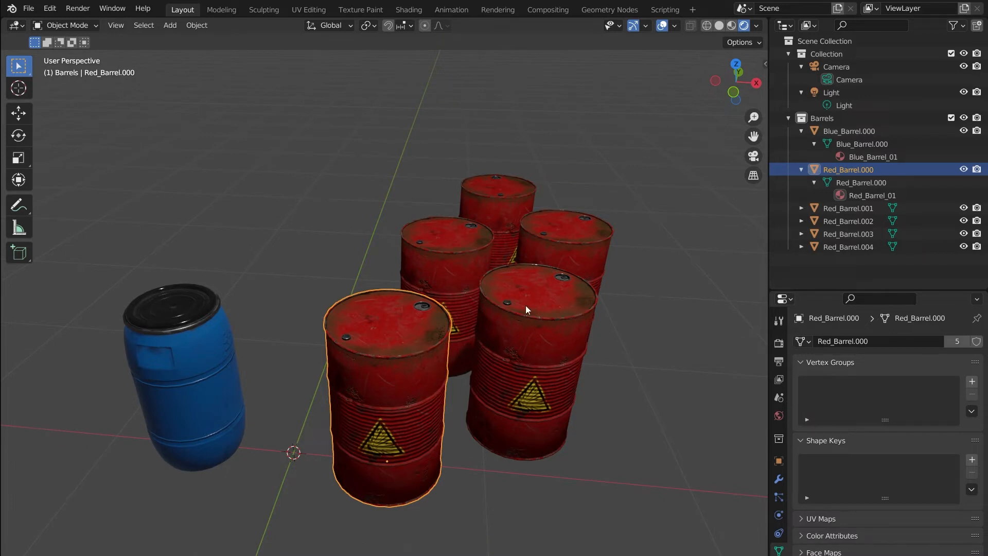
click(470, 217)
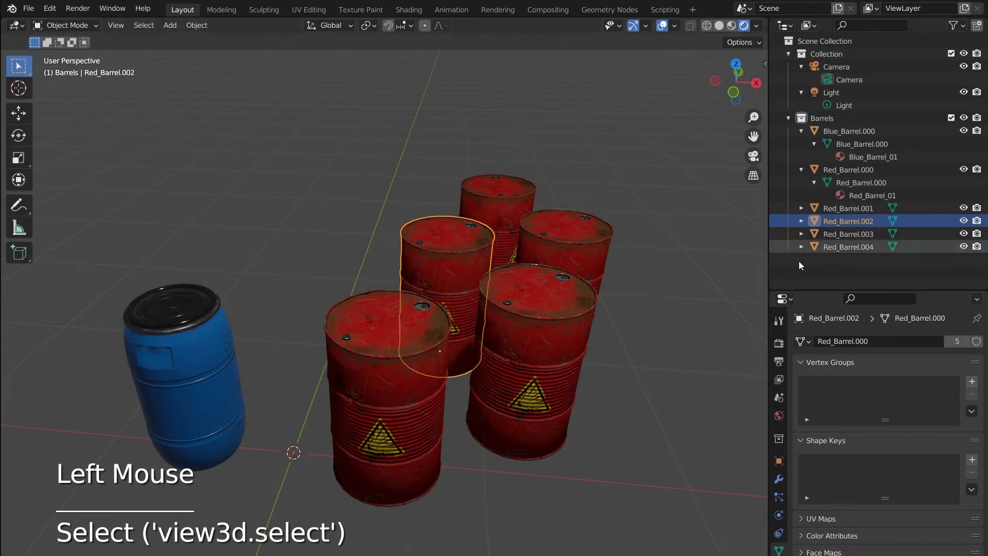
click(853, 182)
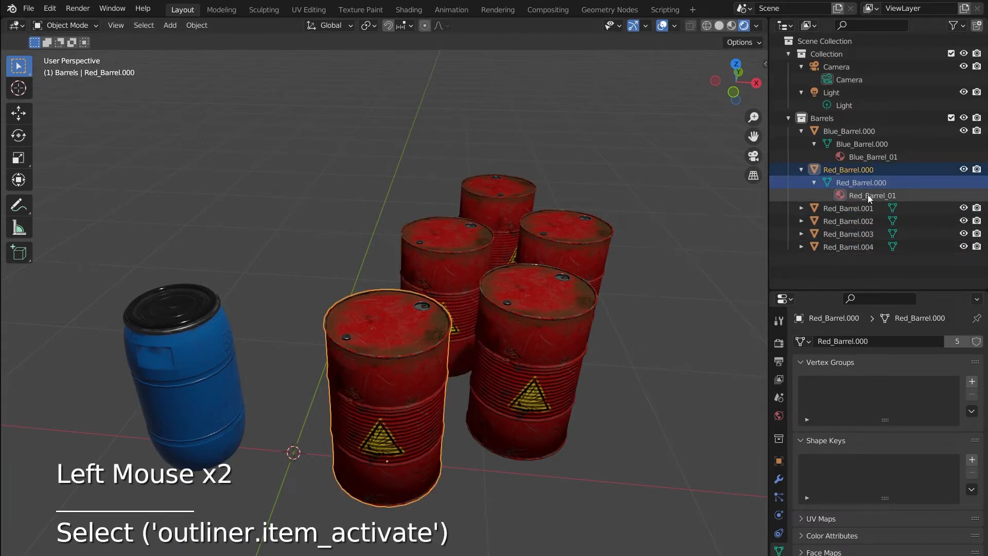
click(857, 144)
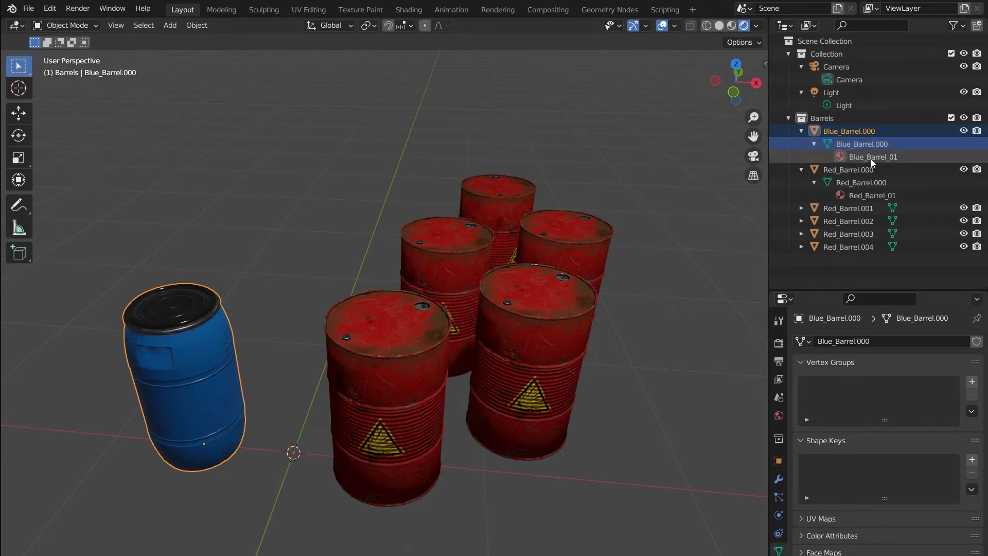
click(869, 157)
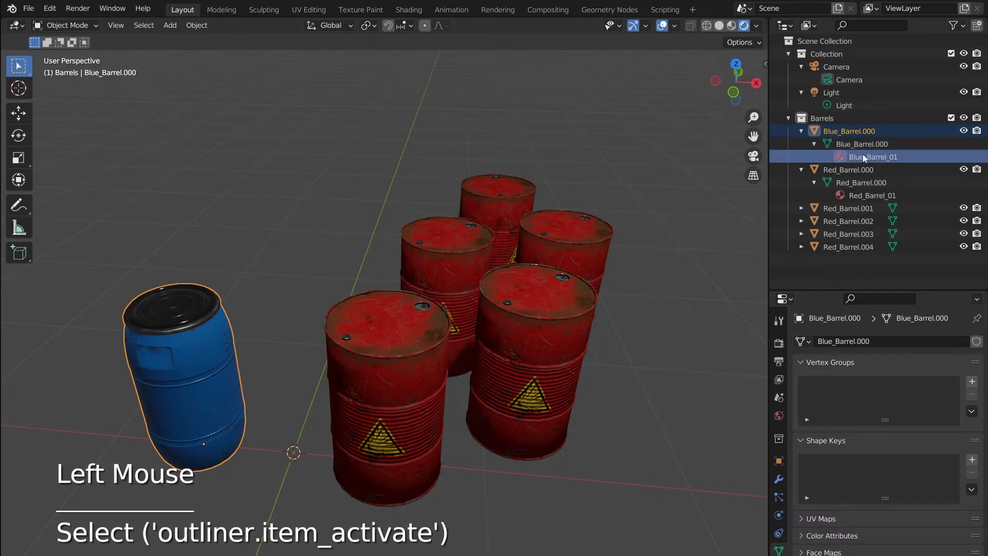
click(849, 144)
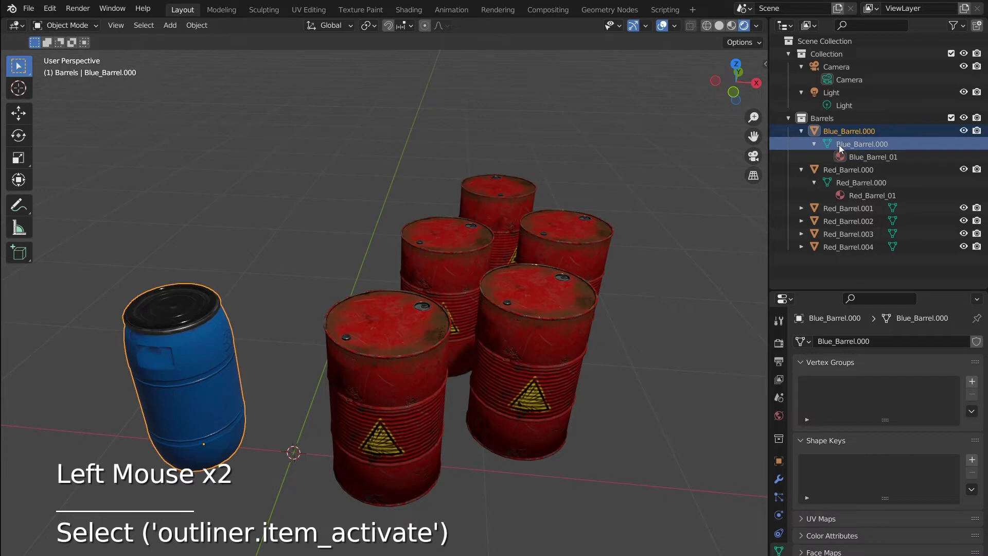
click(876, 158)
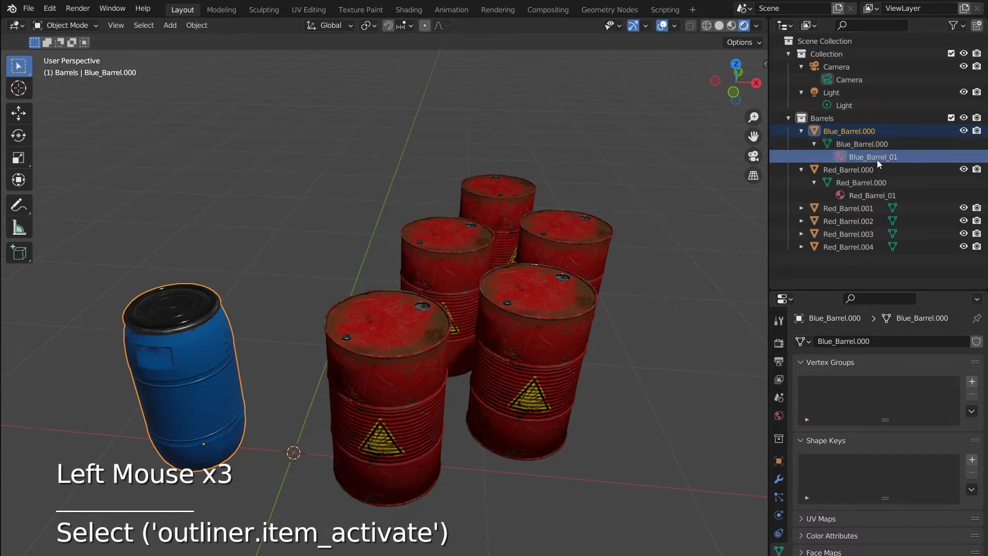
click(826, 147)
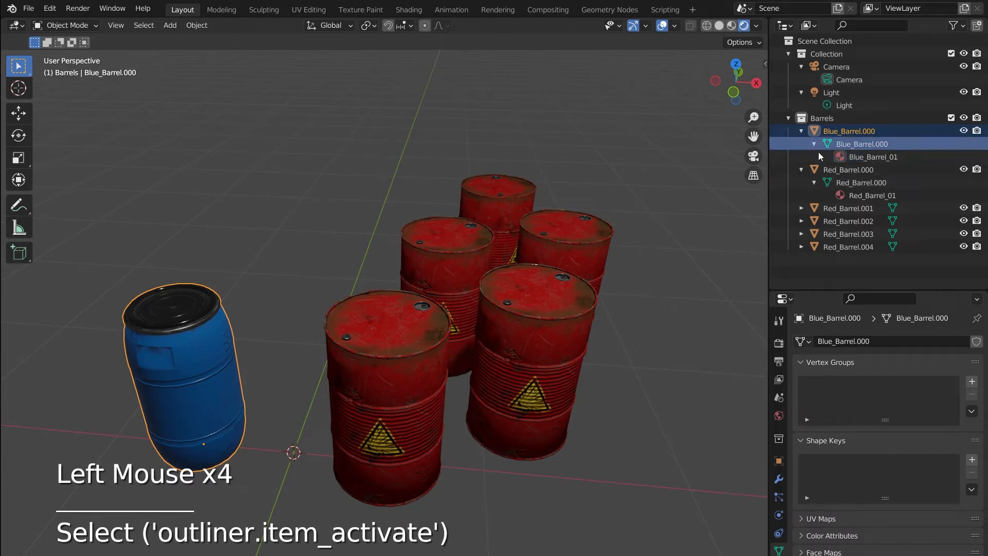
- Assign the Blue_Barrel.000 mesh data to the linked duplicates Red_Barrel.002 and Red_Barrel.001
click(459, 249)
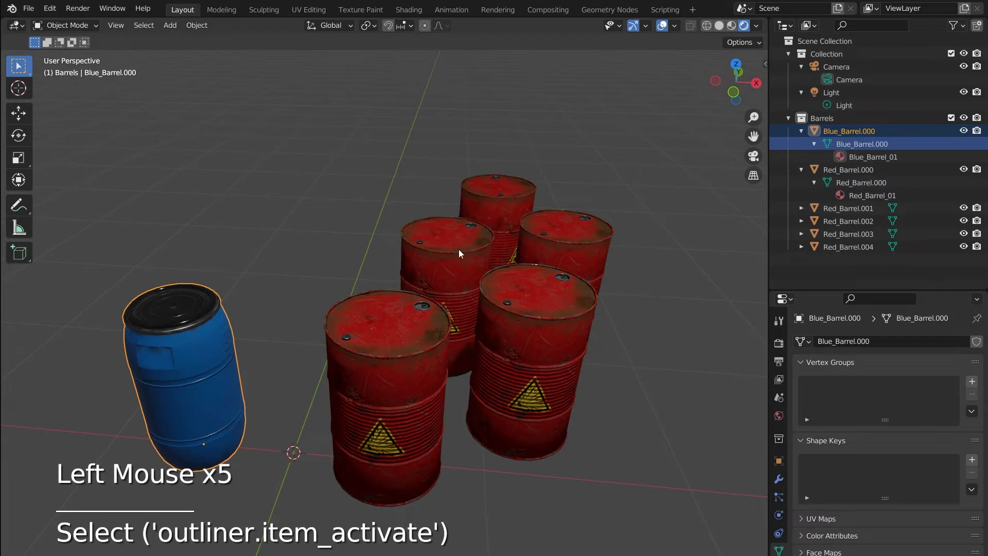
click(778, 552)
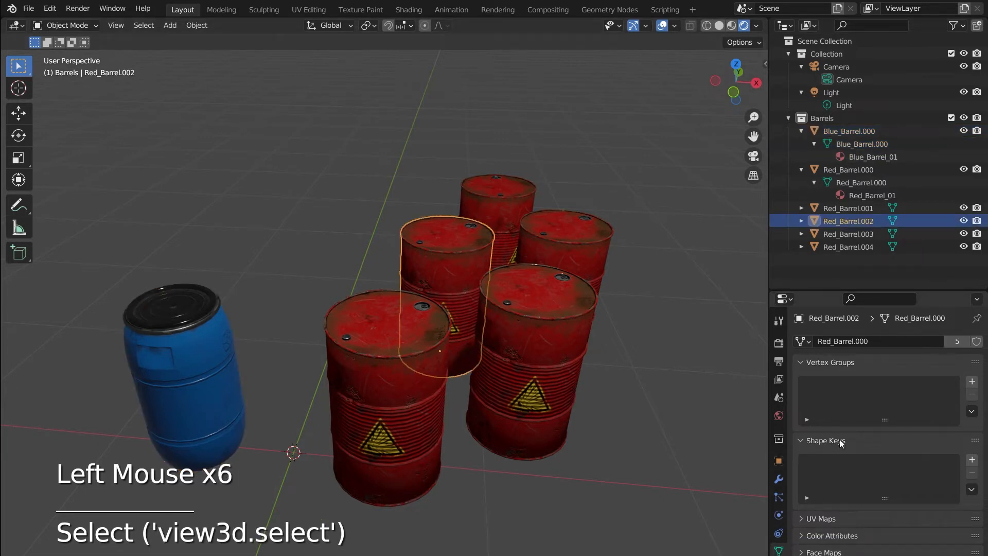
click(803, 341)
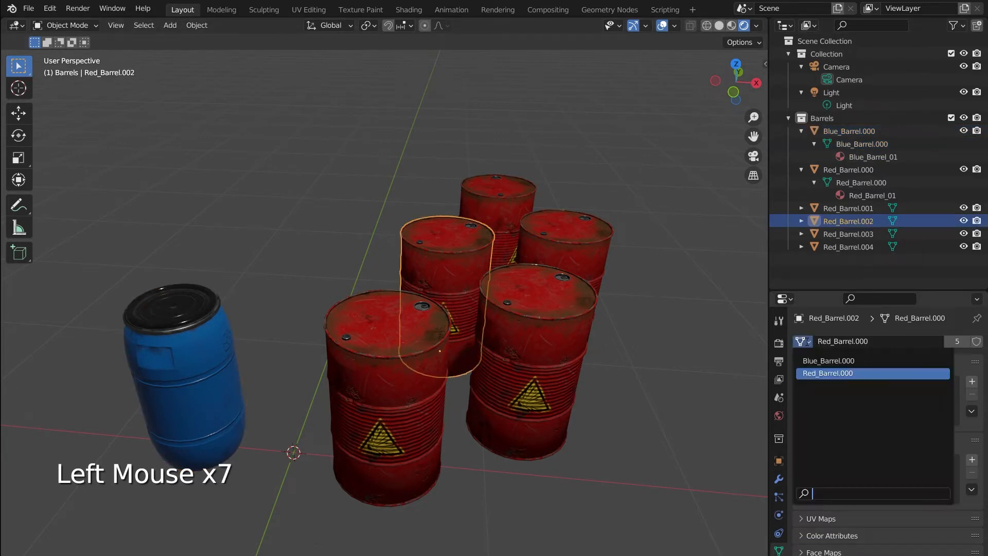
click(818, 361)
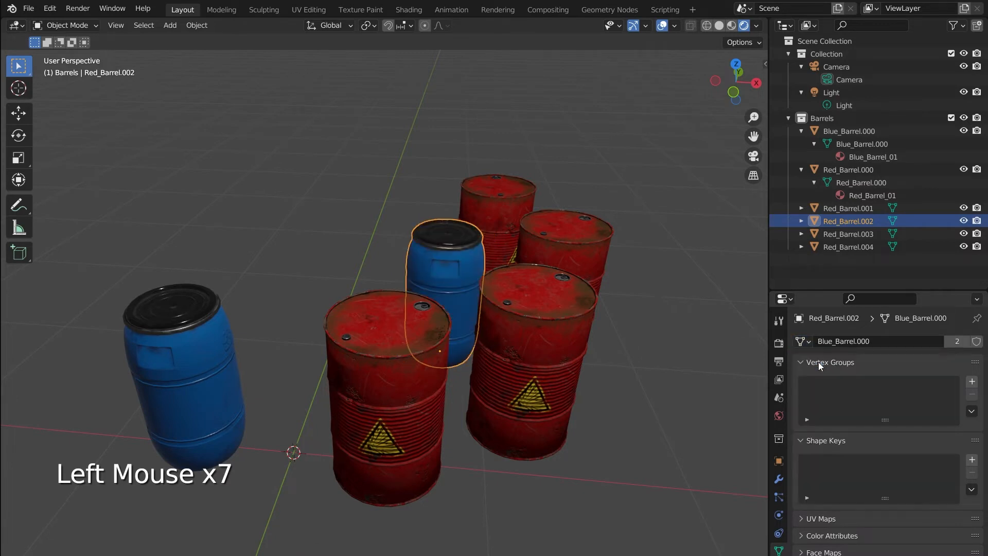
click(561, 319)
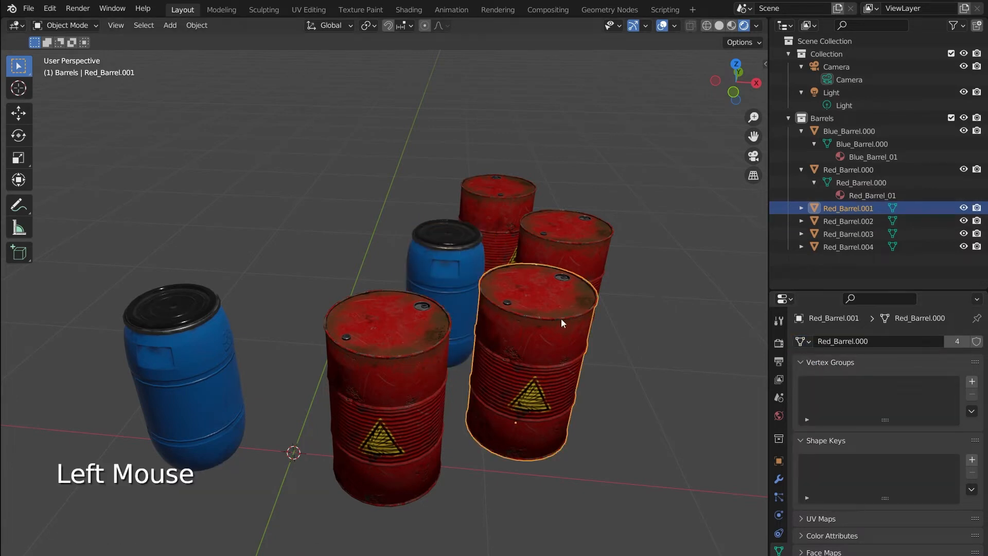
click(802, 342)
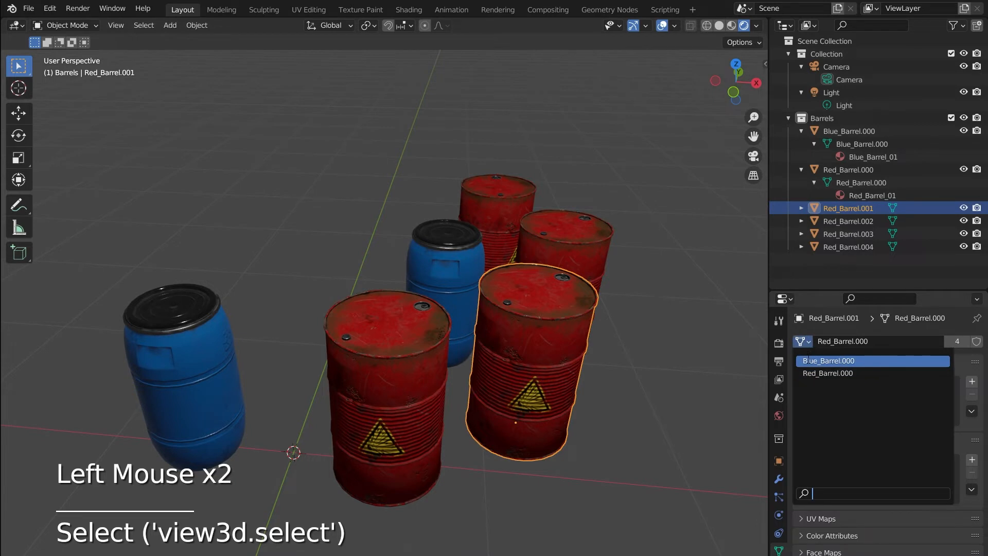
click(815, 360)
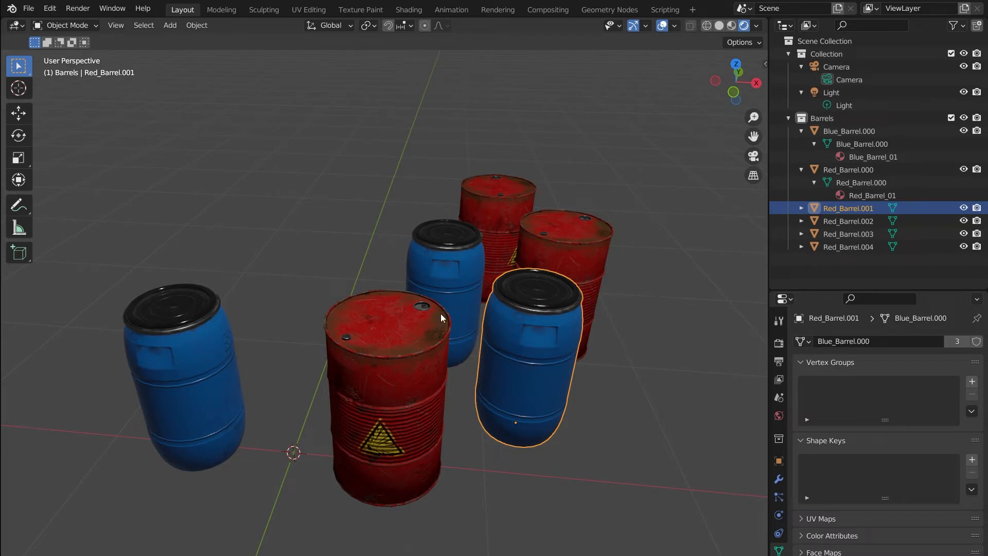
- Undo the mesh data swaps on the two red barrel duplicates
key(ctrl+z)
key(ctrl+z)
key(ctrl+z)
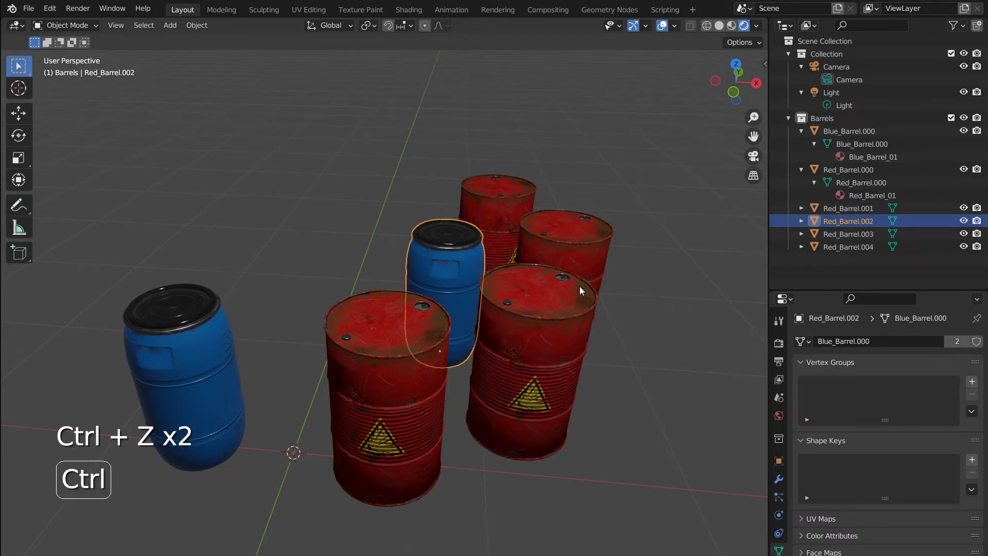
- Delete the four linked duplicates Red_Barrel.001 through Red_Barrel.004, keeping the original red barrel and the blue barrel
click(510, 192)
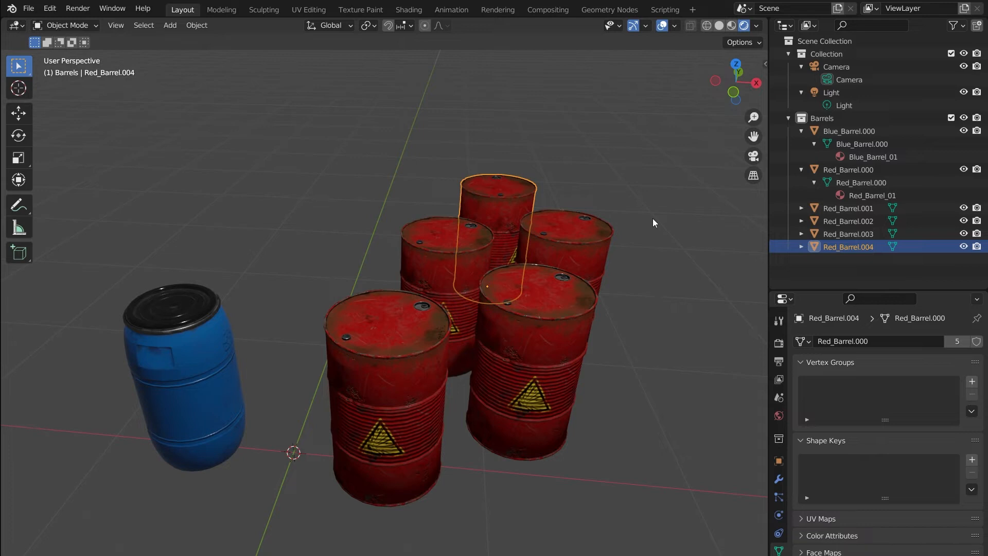
key(x)
click(607, 230)
click(591, 238)
key(x)
click(591, 236)
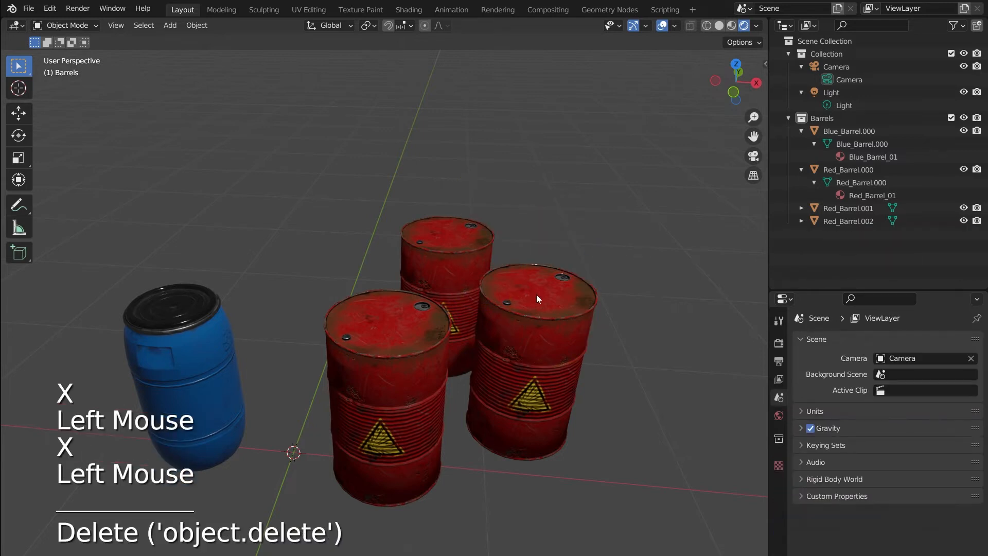
click(536, 298)
key(x)
click(496, 292)
click(465, 260)
key(x)
click(470, 261)
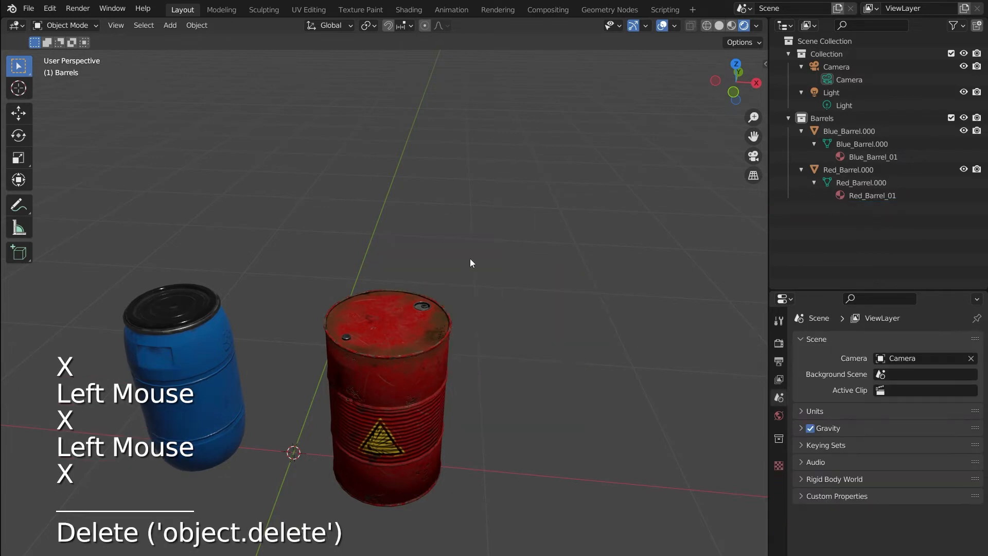
- Select the blue barrel and display its material properties
middle_drag(588, 328, 632, 263)
click(549, 282)
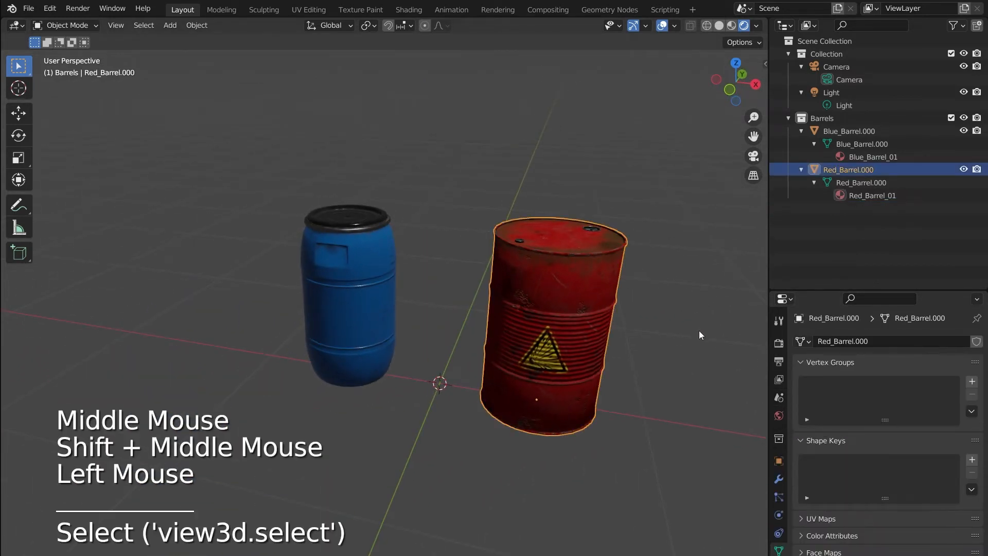
middle_drag(699, 334, 506, 282)
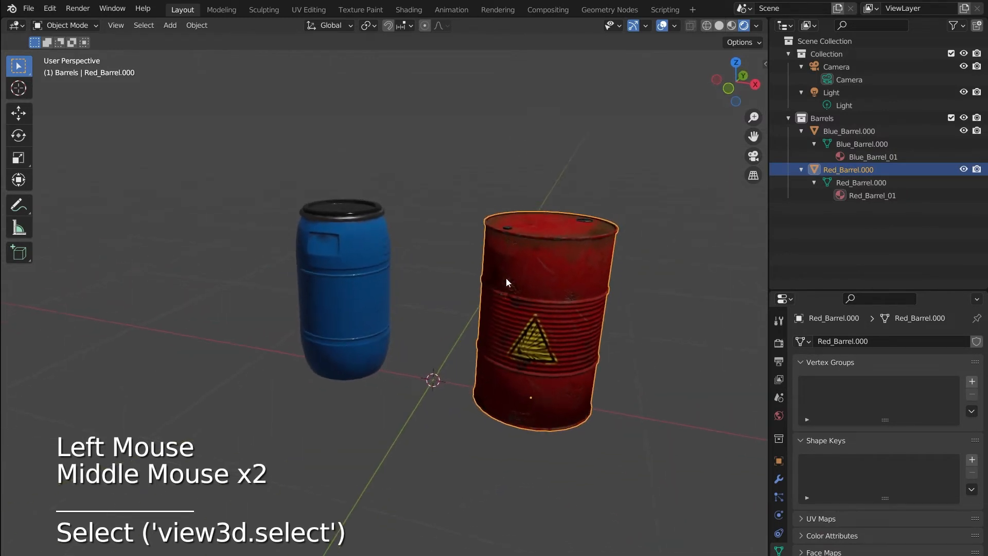
click(353, 255)
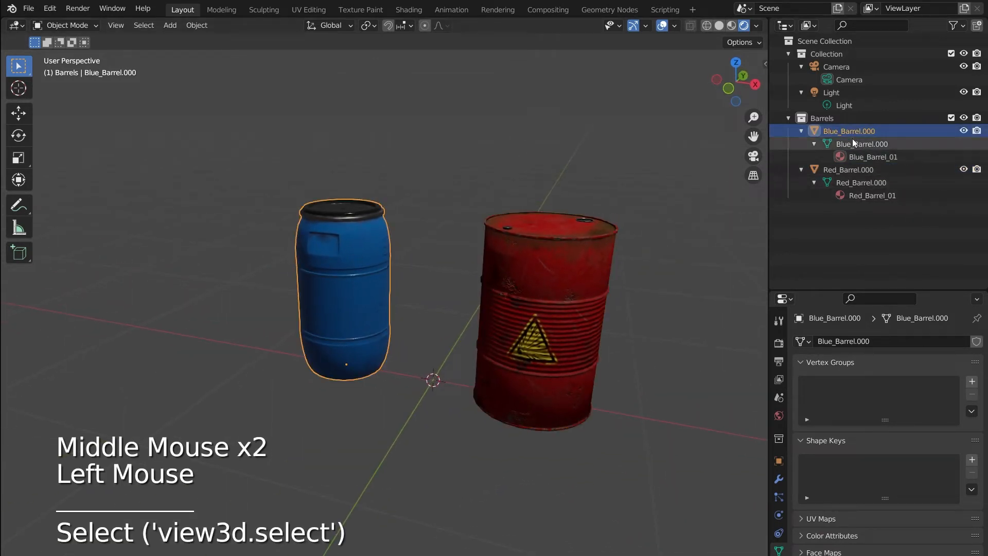
click(778, 555)
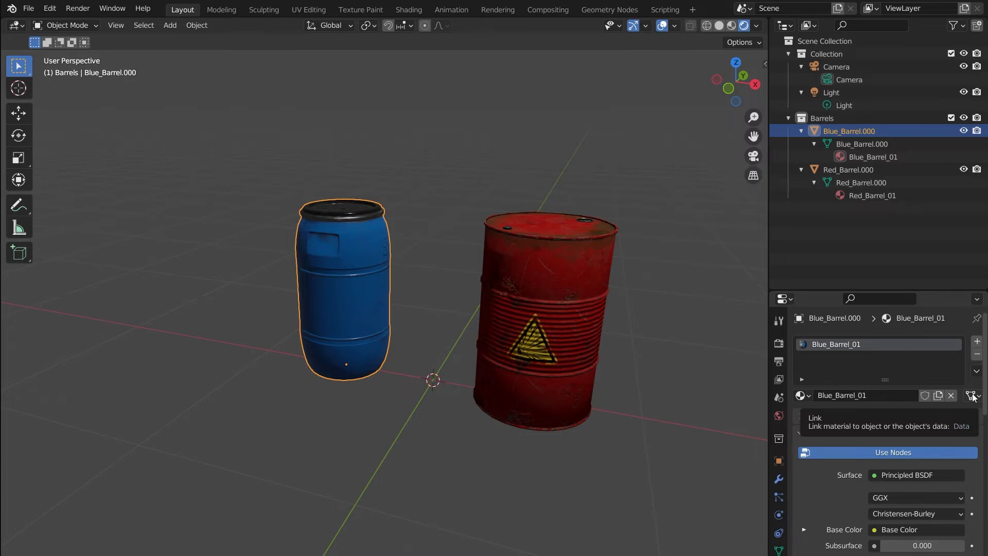
- Inspect the blue barrel's mesh data Blue_Barrel.000 and the material Blue_Barrel_01 nested beneath it
click(875, 155)
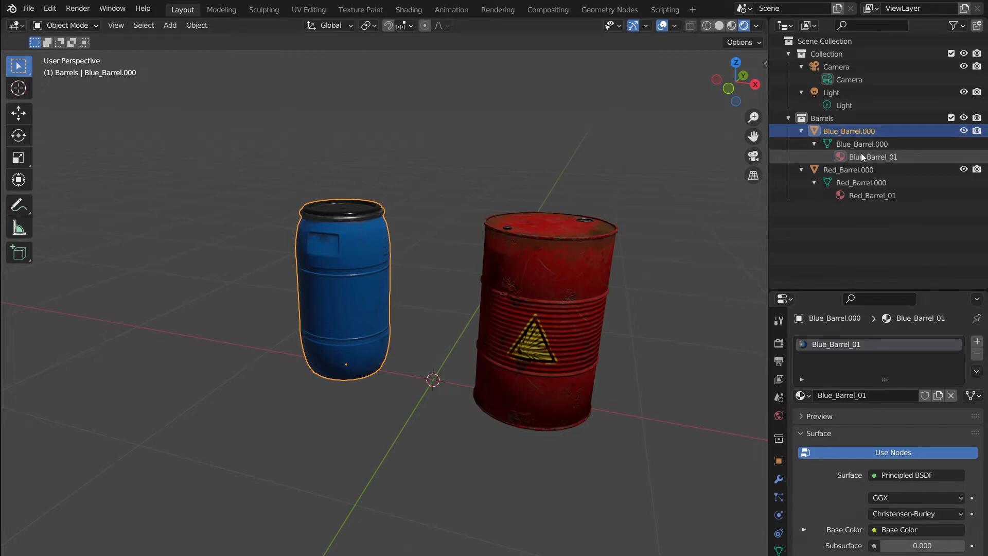
click(853, 143)
click(853, 142)
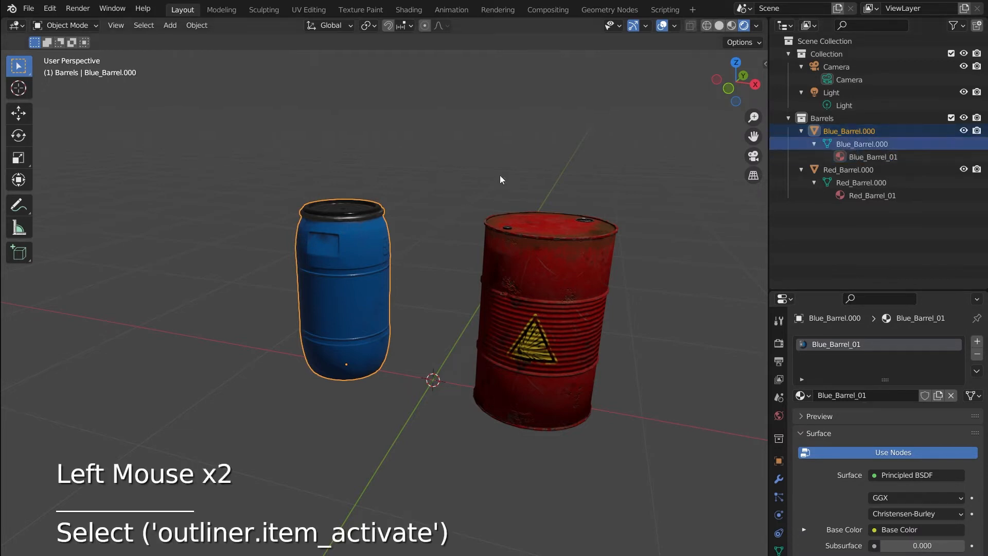
click(855, 157)
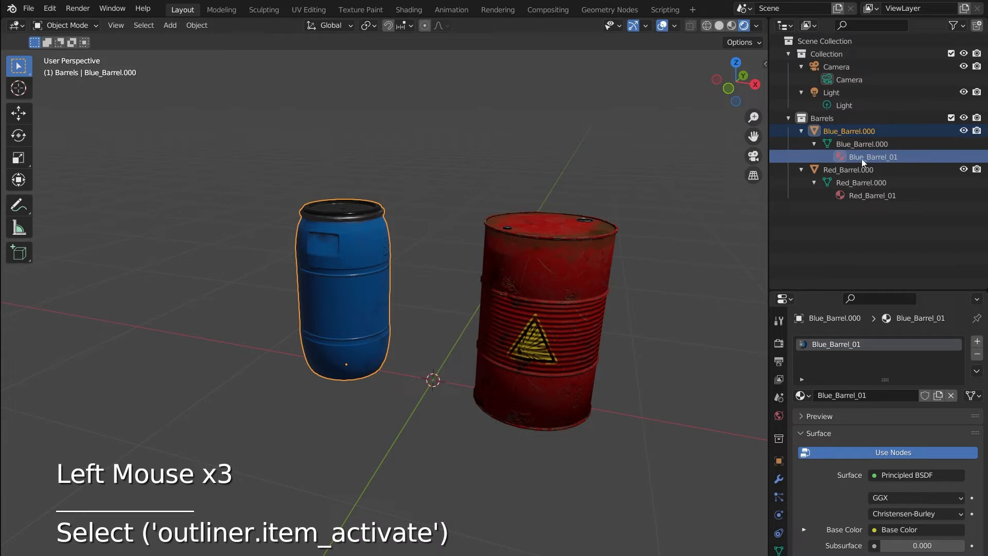
- Unlink Blue_Barrel_01 from the blue barrel's mesh data, switch the material slot's link to Object, and reassign Blue_Barrel_01
click(952, 396)
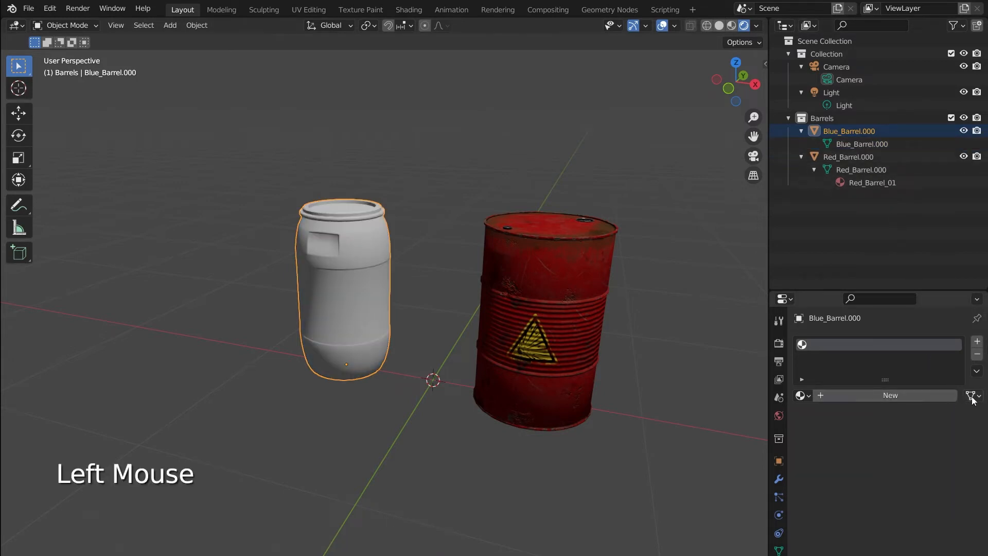
click(972, 397)
click(930, 409)
click(806, 396)
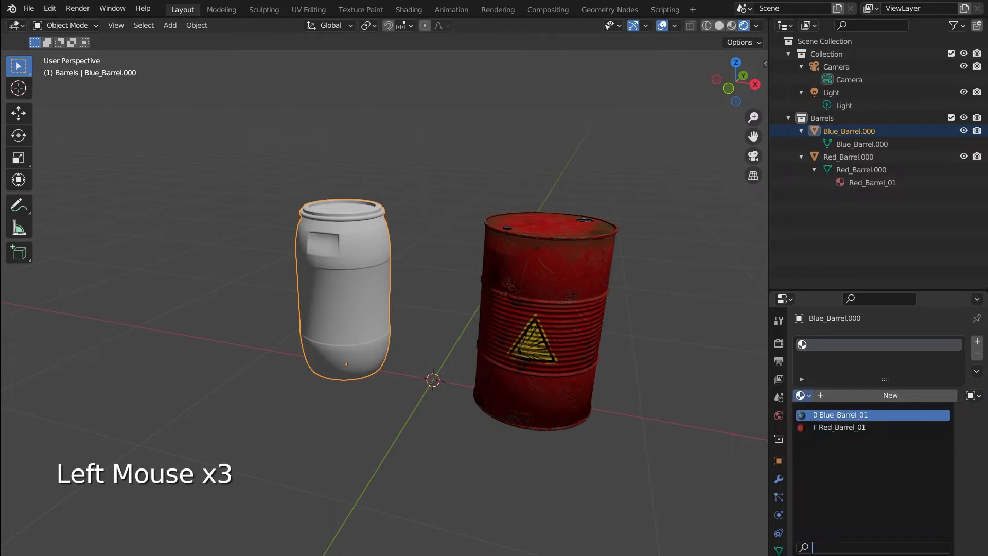
click(811, 415)
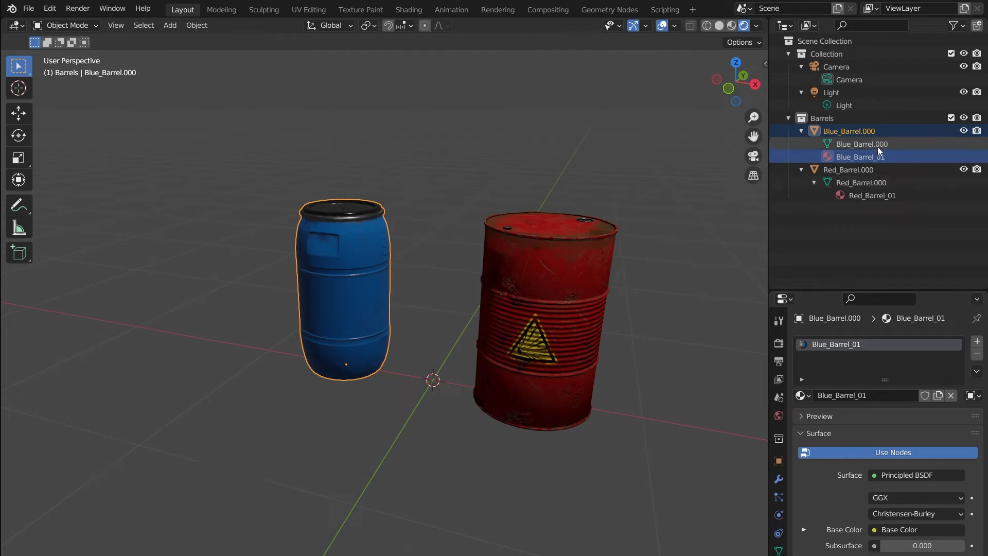
- Compare the blue barrel's object-linked material with the red barrel's mesh-linked Red_Barrel_01 in the scene hierarchy
click(854, 130)
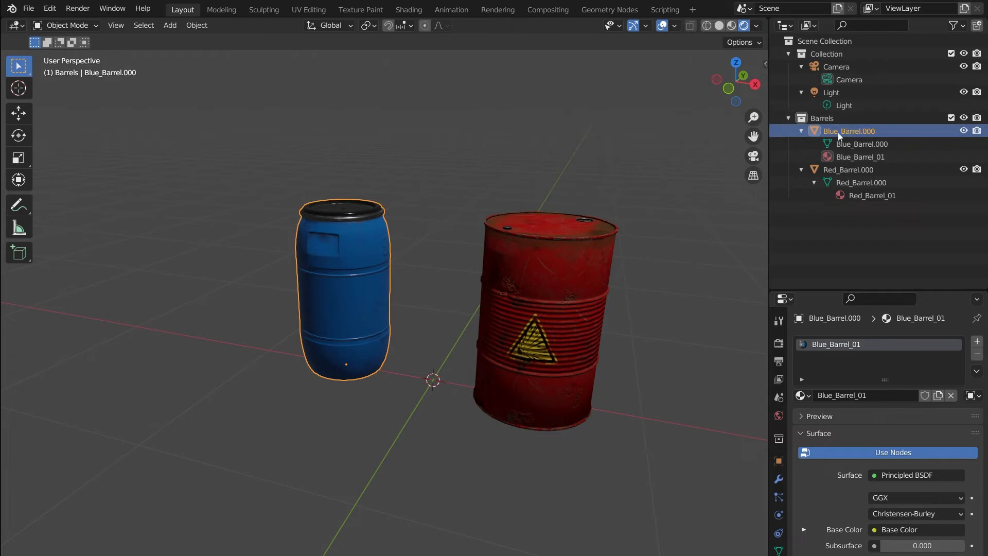
click(849, 170)
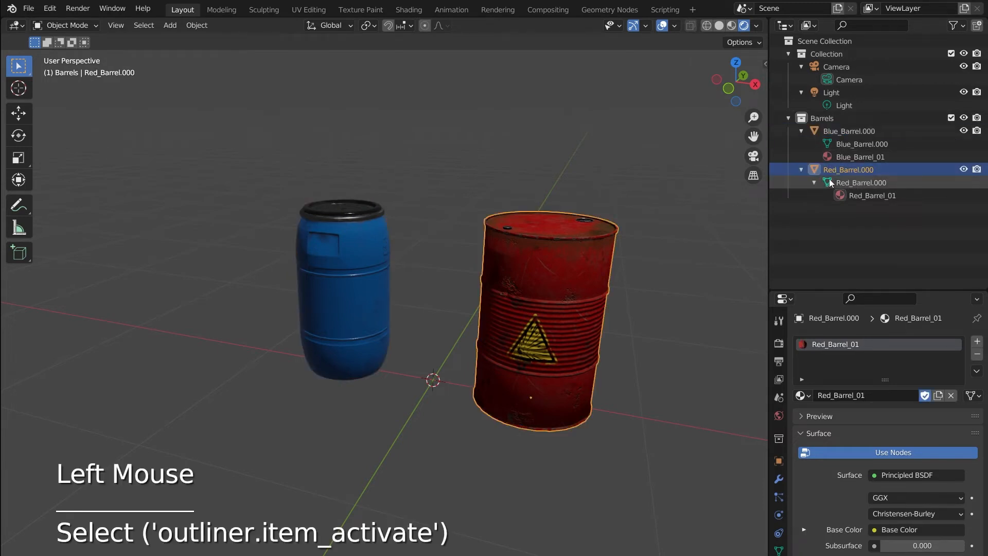
click(839, 183)
click(813, 183)
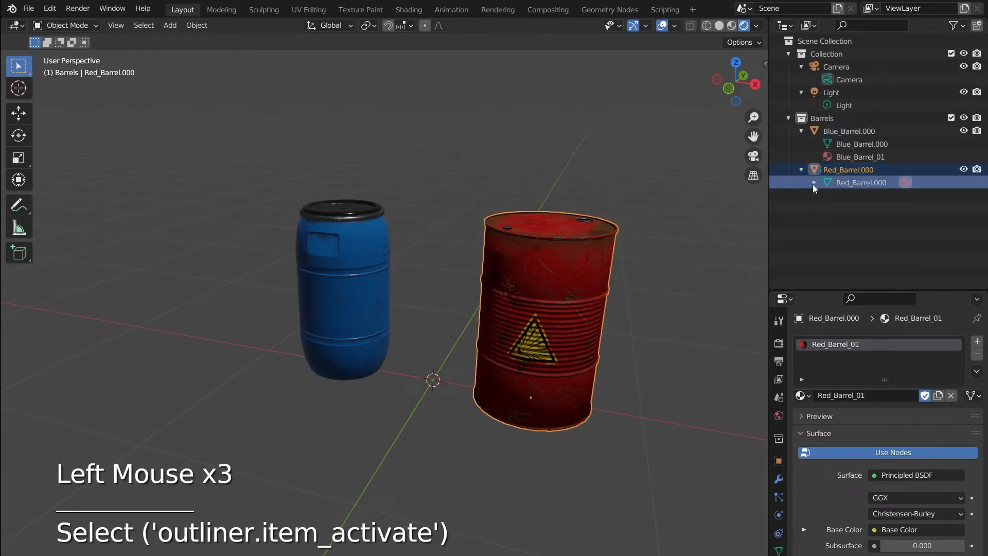
click(813, 183)
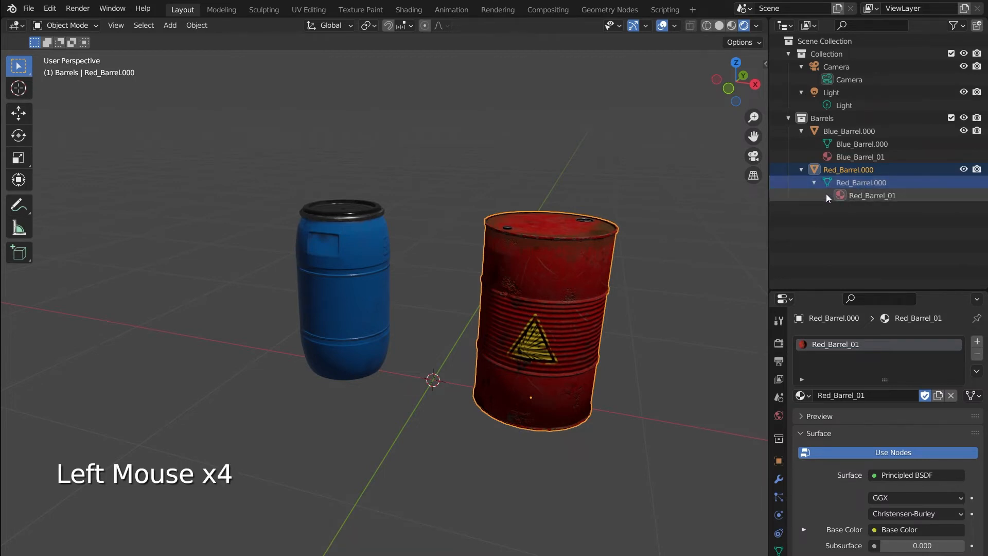
click(867, 195)
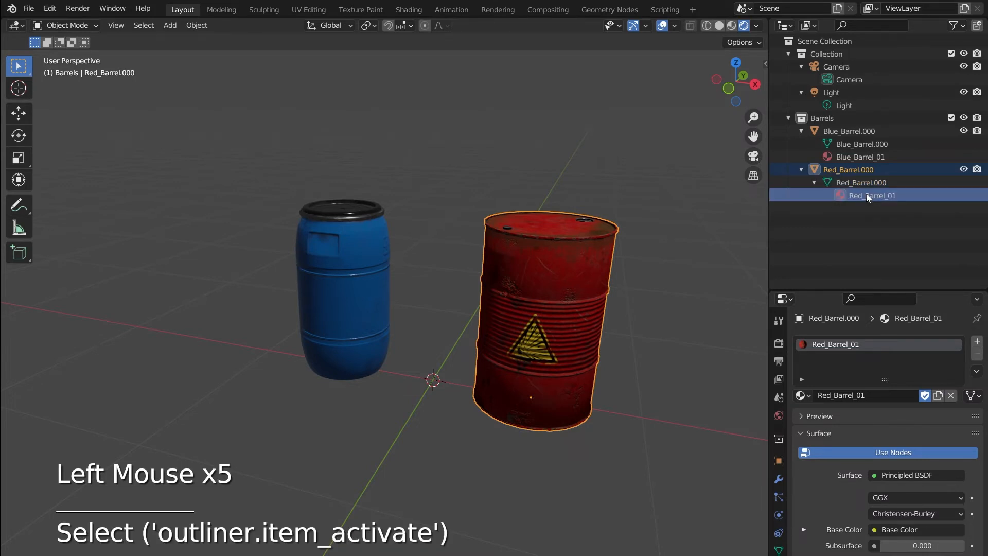
click(840, 130)
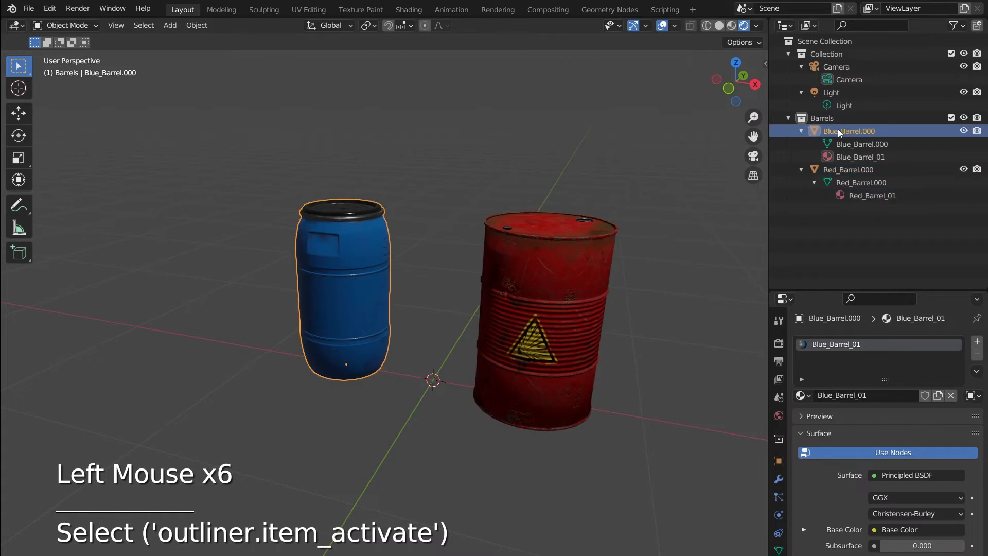
- Review the blue barrel's mesh data and material, and try replacing the red barrel's mesh data with Blue_Barrel.000
click(864, 147)
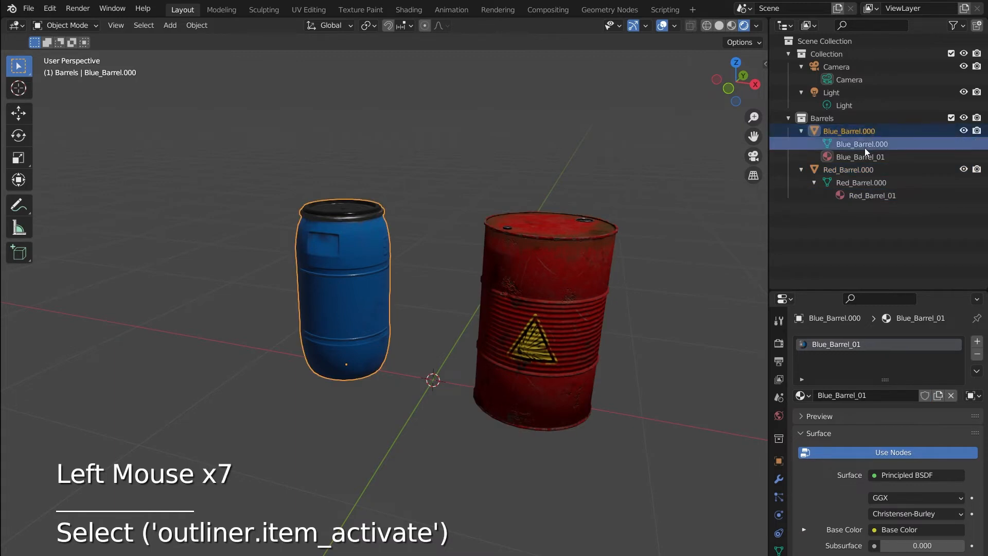
click(862, 155)
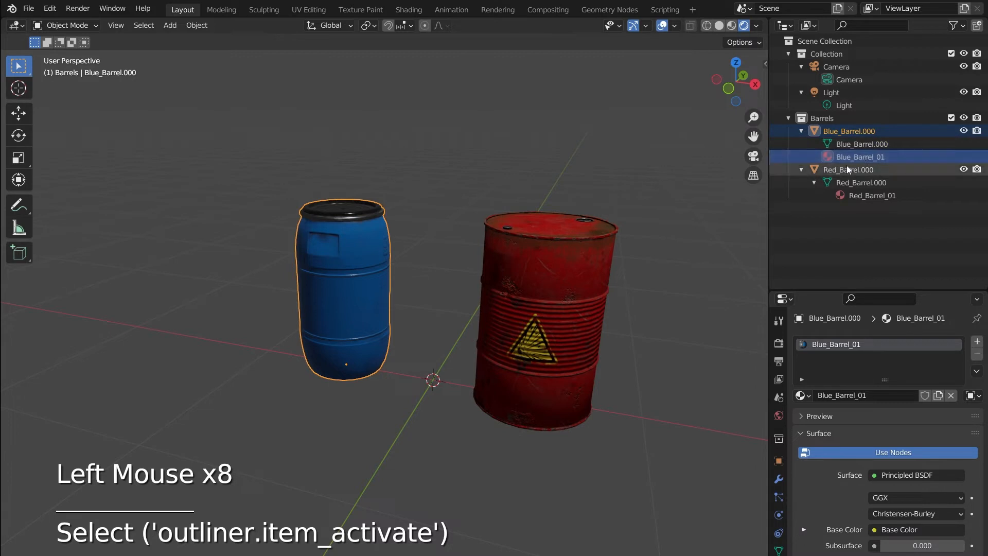
click(600, 238)
click(778, 550)
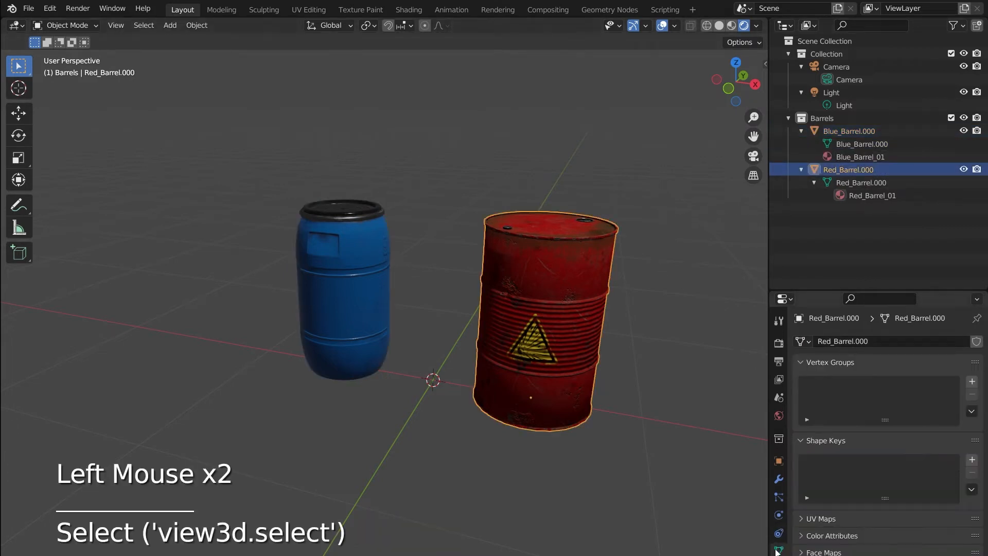
click(802, 341)
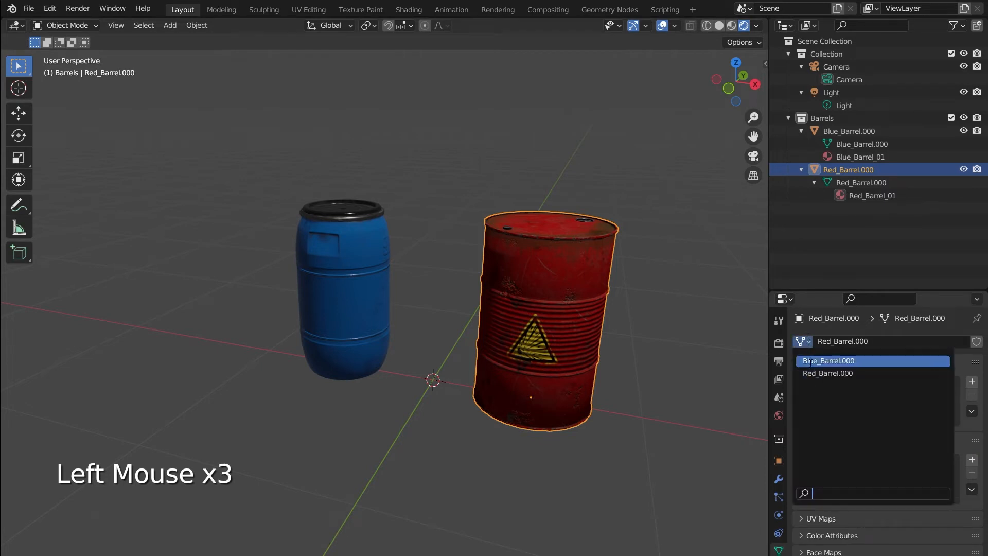
click(809, 361)
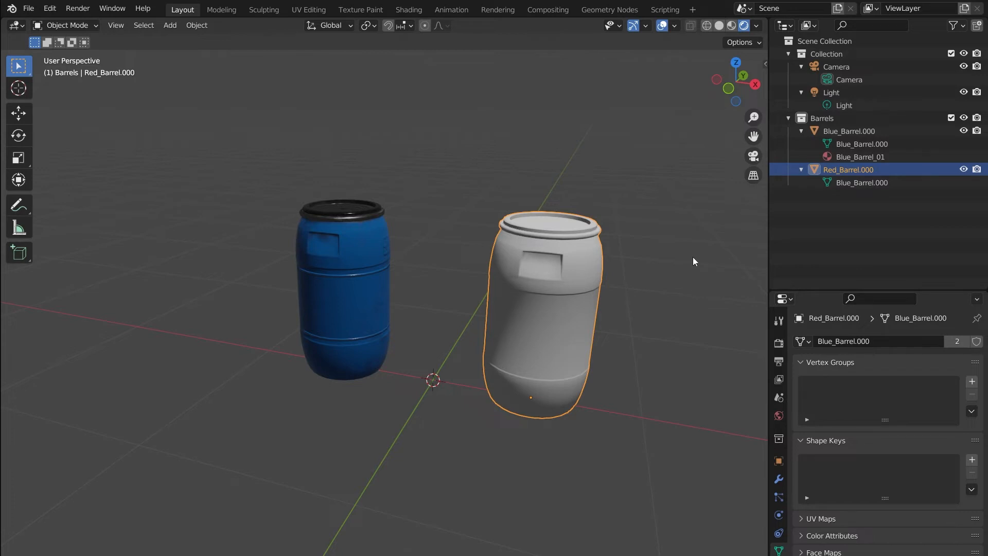
- Undo the red barrel's mesh swap and check its mesh data and nested material in the scene hierarchy
key(ctrl+z)
click(859, 195)
click(859, 182)
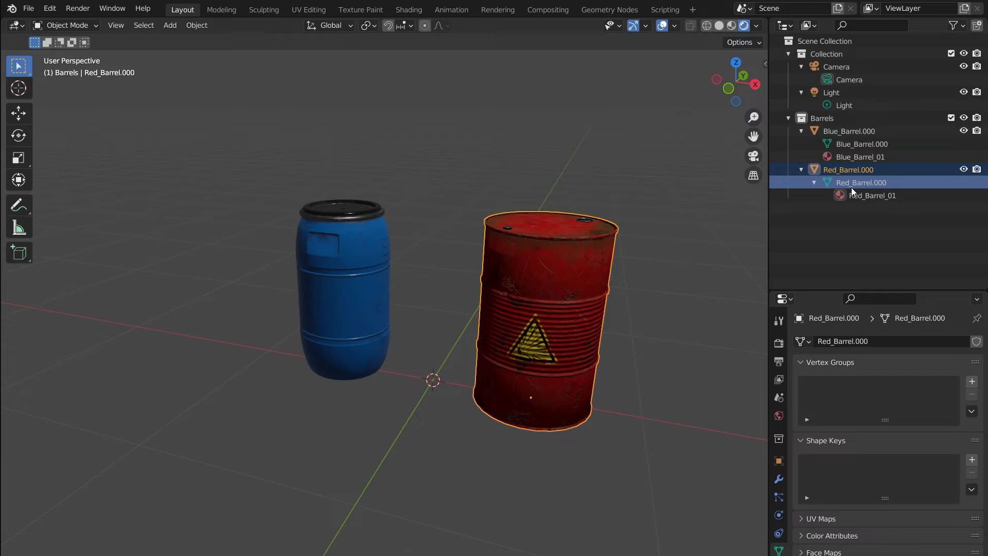
- Unlink Blue_Barrel_01 from the blue barrel, switch the material slot's link to Data, and reassign Blue_Barrel_01
click(839, 156)
click(779, 554)
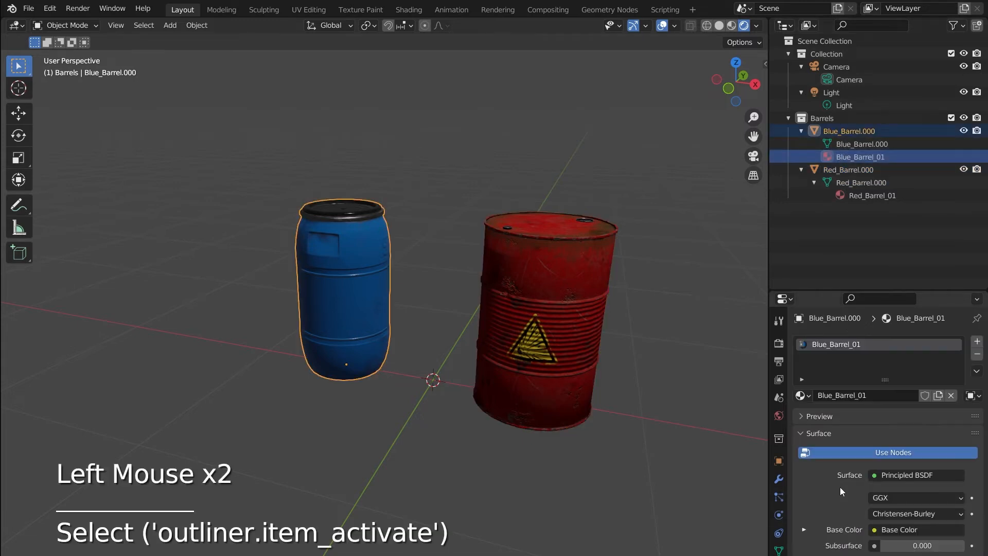
click(950, 395)
click(970, 396)
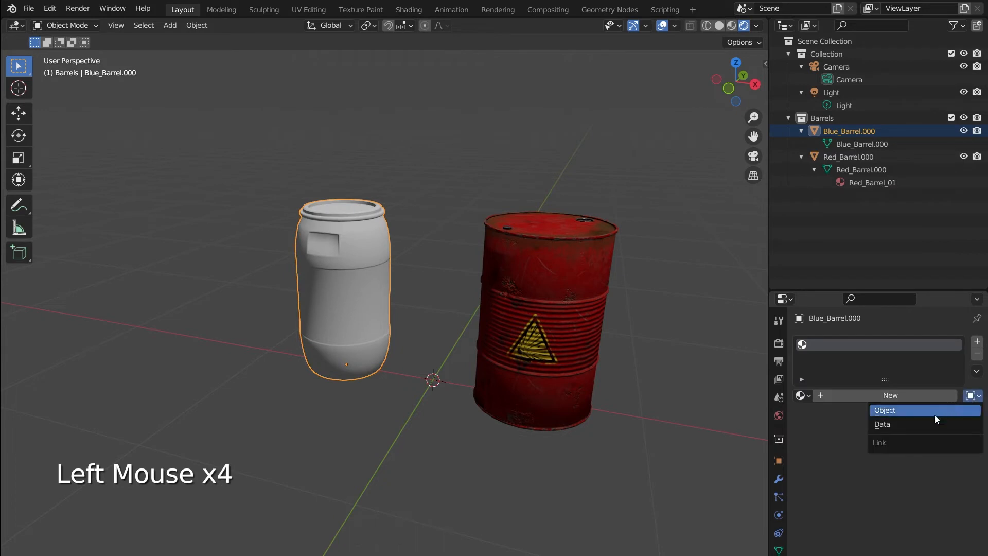
click(926, 424)
click(802, 396)
click(813, 415)
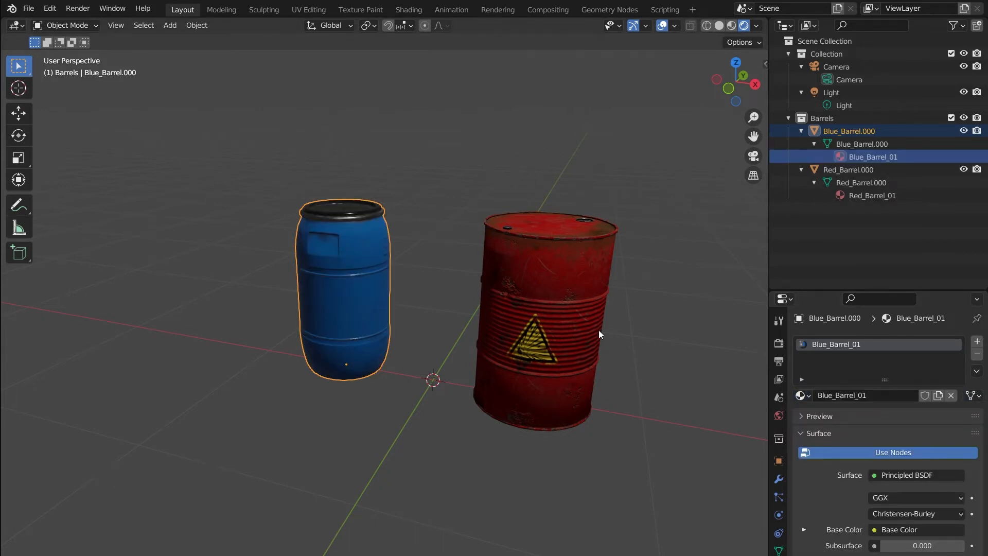
- Add a Monkey mesh to the scene at the 3D cursor between the two barrels
key(KP_Add)
key(KP_Enter)
scroll(491, 351, down, 2)
middle_drag(512, 286, 535, 269)
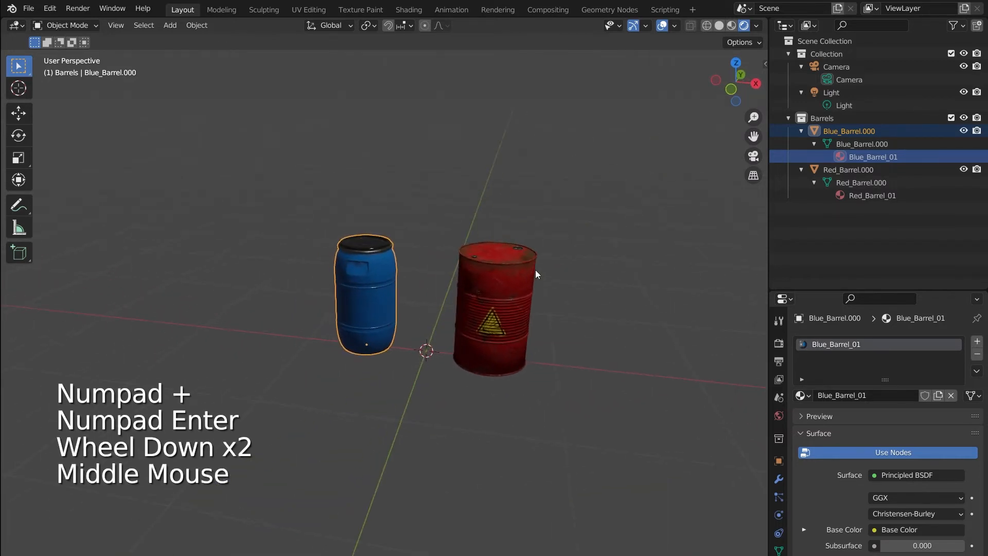
key(shift+a)
mouse_move(448, 228)
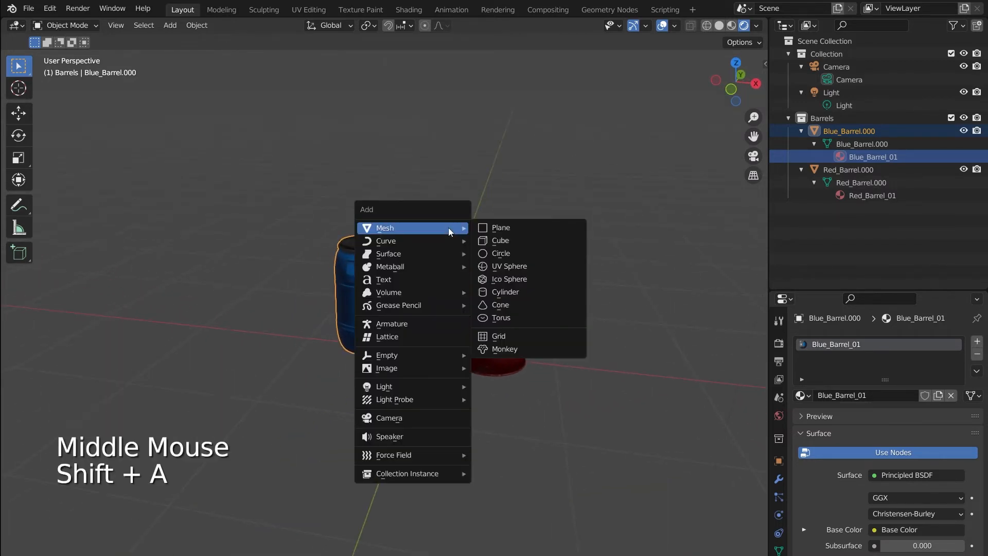
key(shift+a)
mouse_move(451, 192)
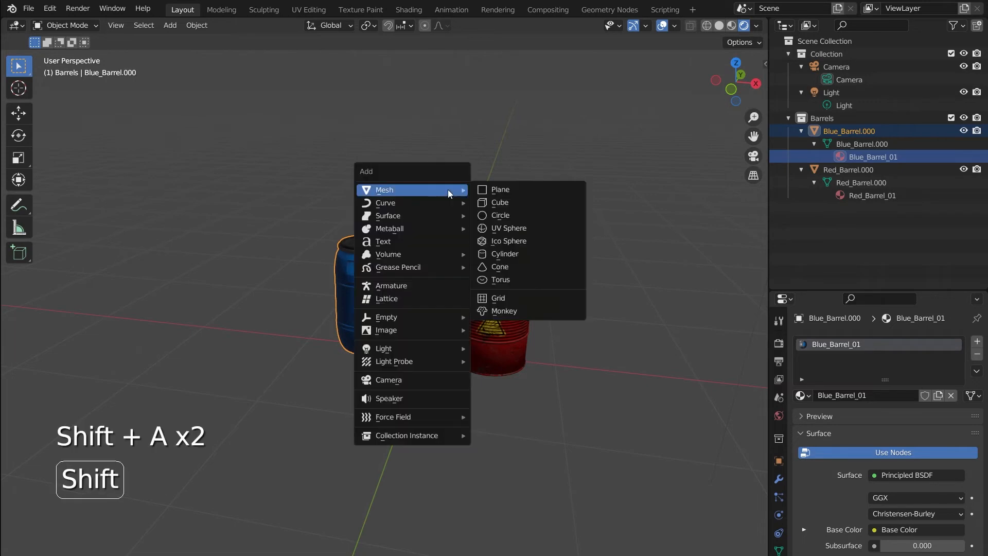
click(499, 312)
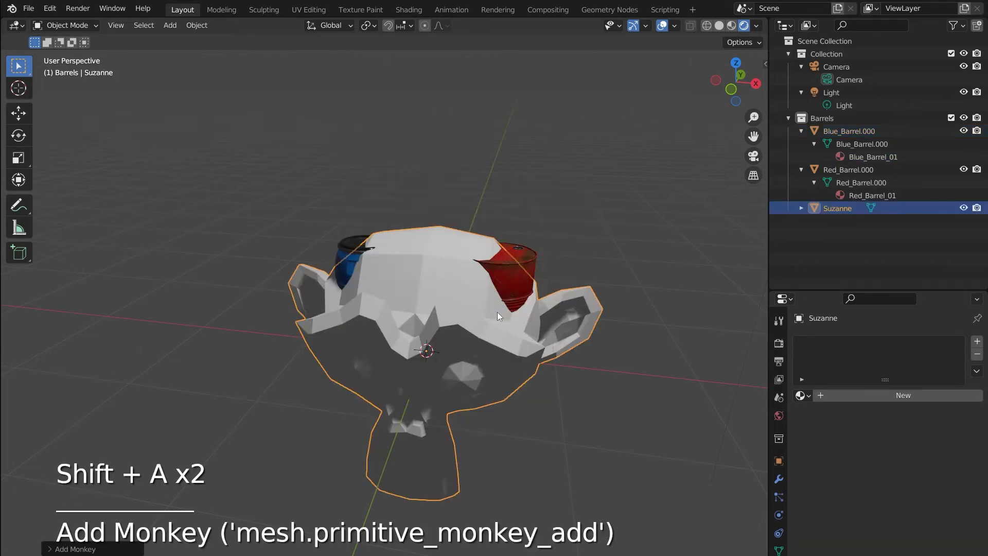
- Move the monkey along the X axis by about 1.8 m and a further 0.5 m, clear of the red barrel
key(g)
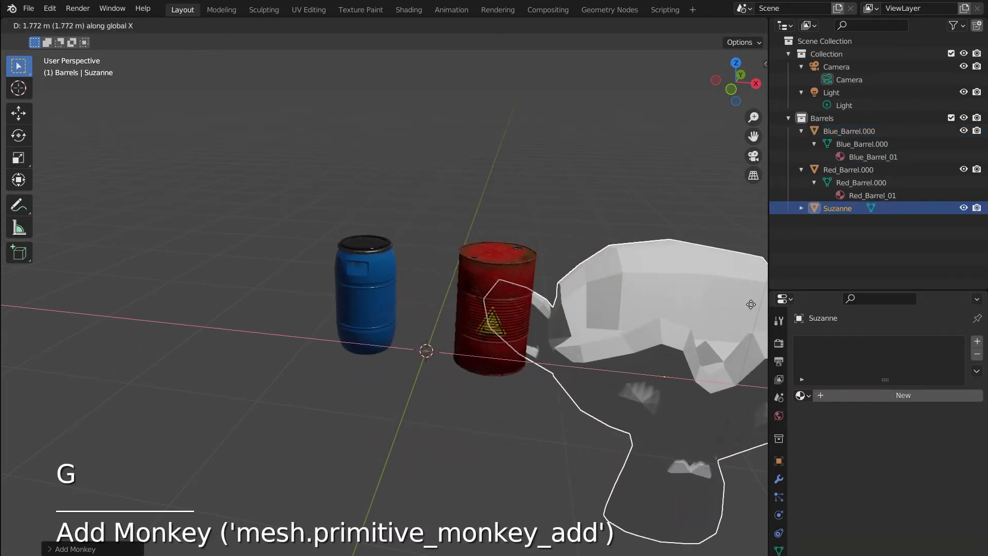
click(742, 314)
middle_drag(742, 310, 506, 286)
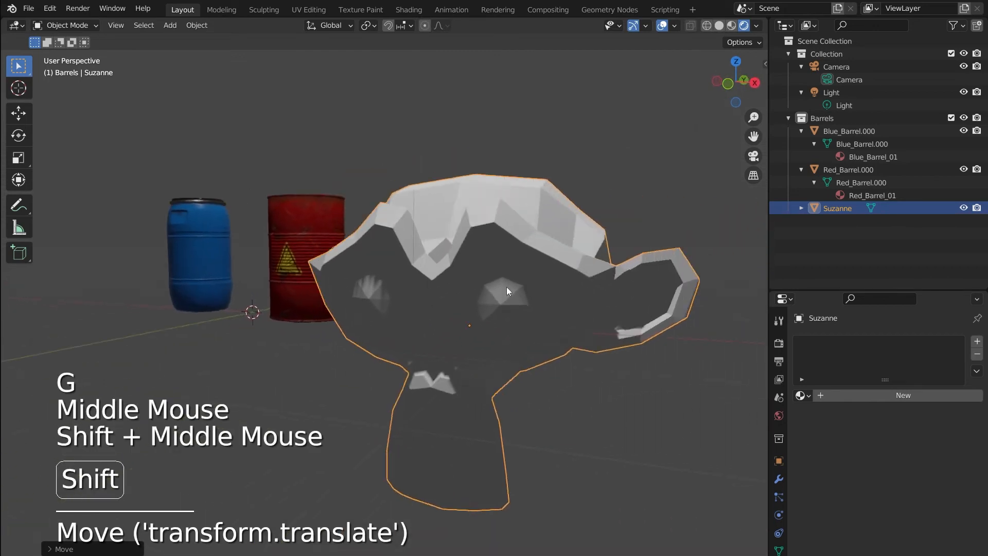
scroll(508, 284, down, 2)
key(g)
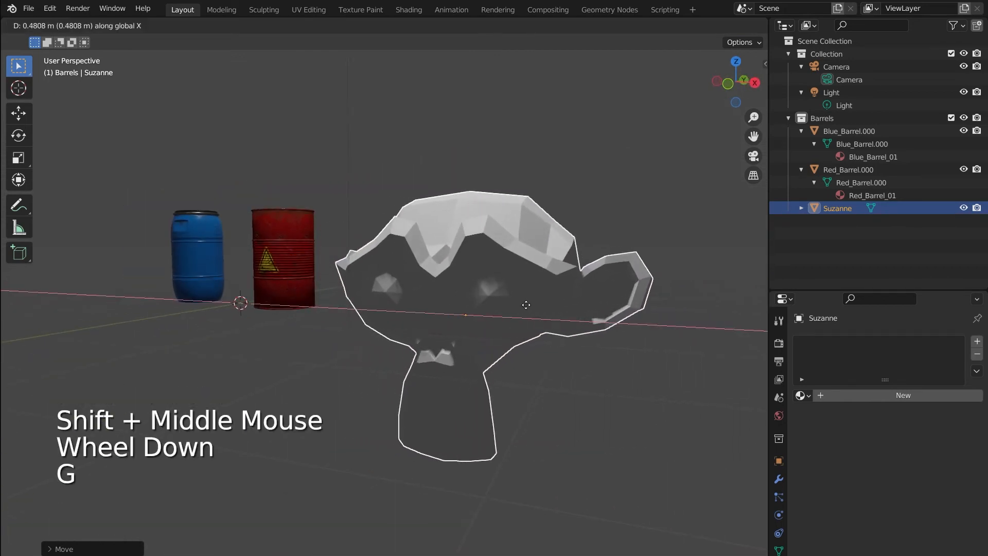
click(517, 295)
- Replace the Suzanne object's mesh data with Blue_Barrel.000 and expand Suzanne in the scene hierarchy
click(779, 549)
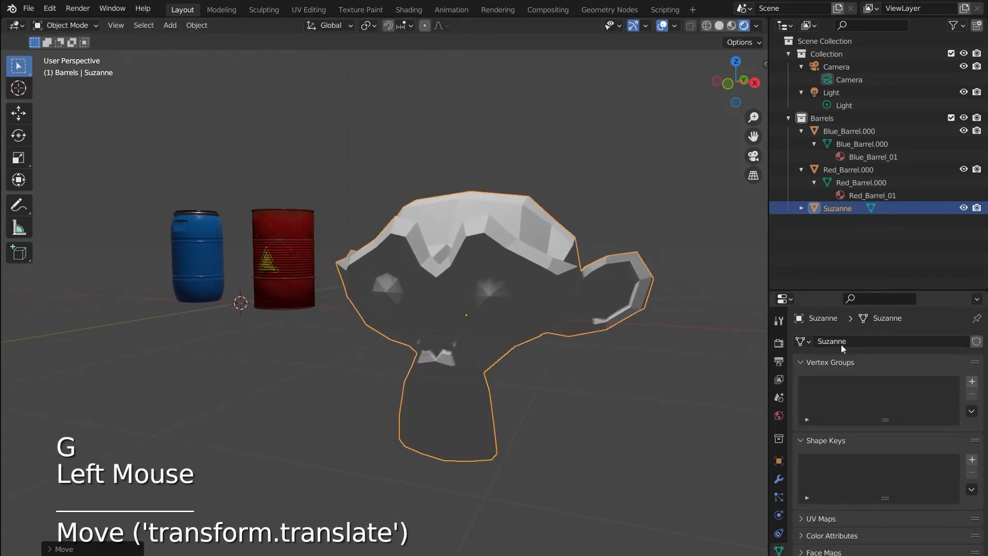
click(802, 342)
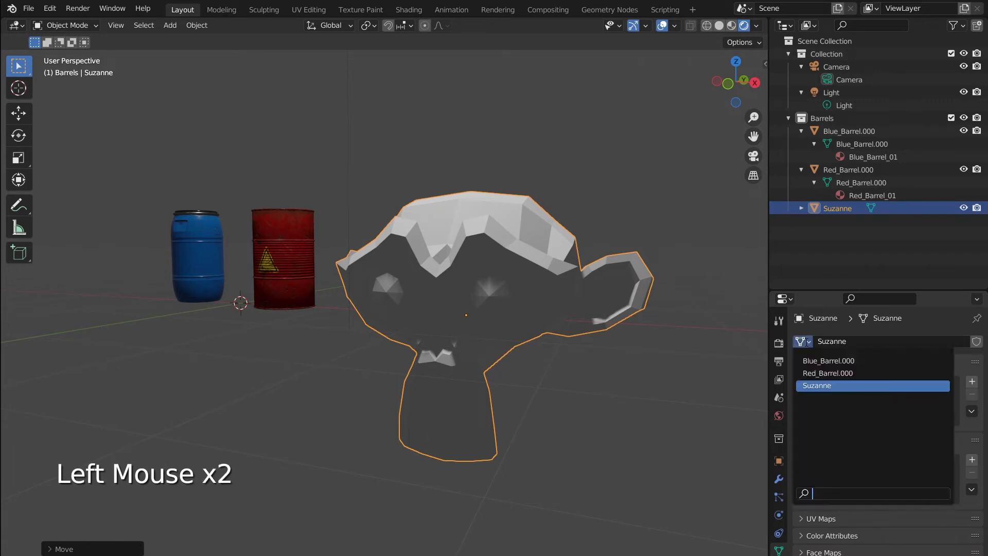
click(813, 360)
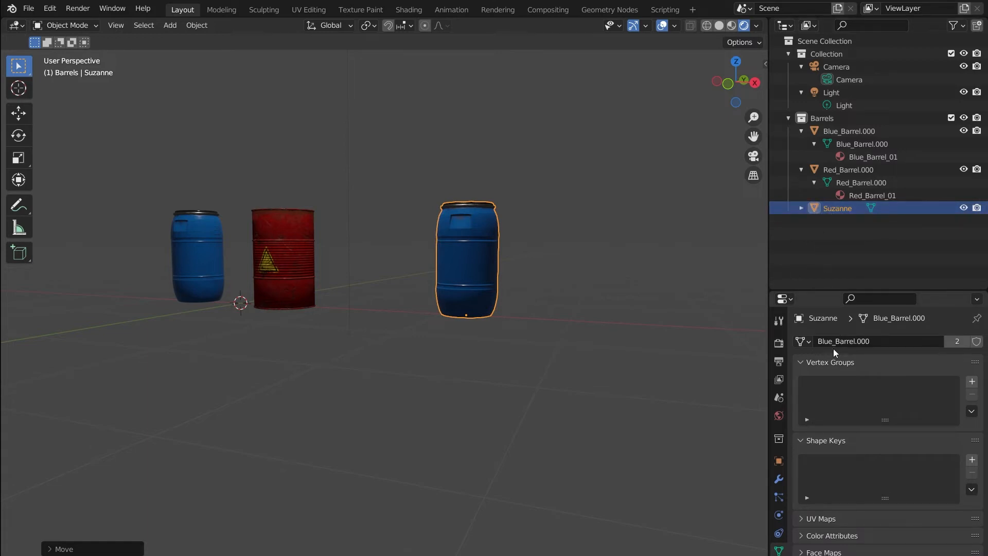
click(798, 207)
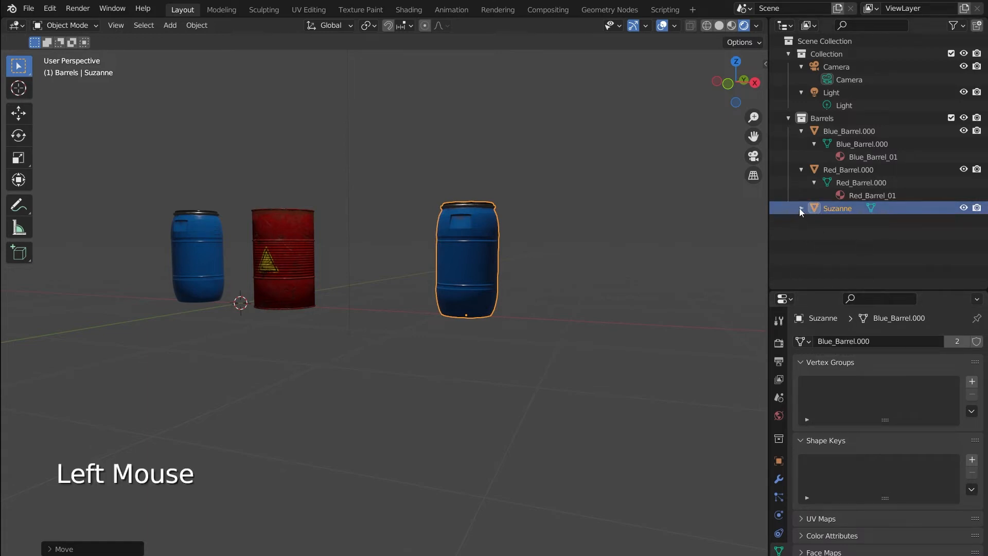
click(801, 208)
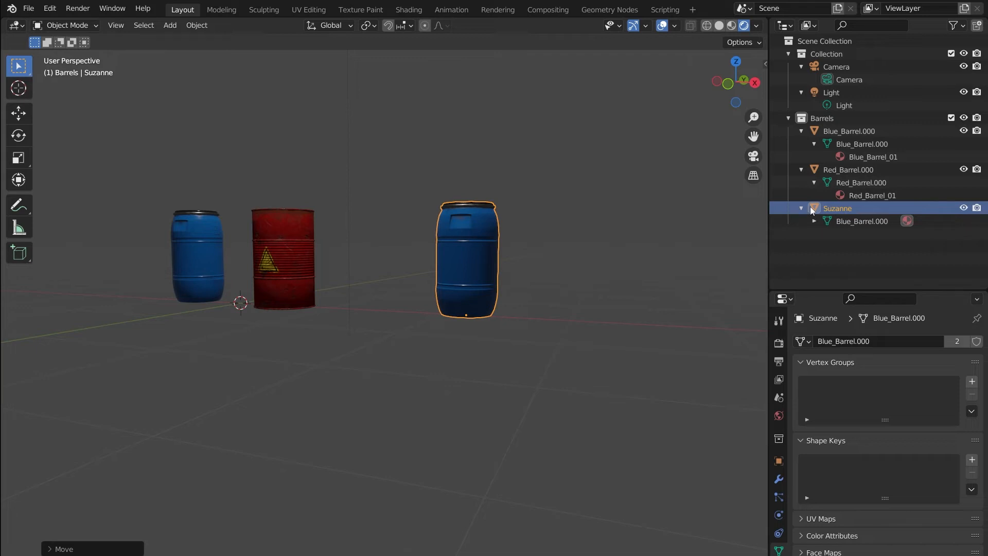
- Delete the Suzanne object from the Barrels collection
right_click(456, 233)
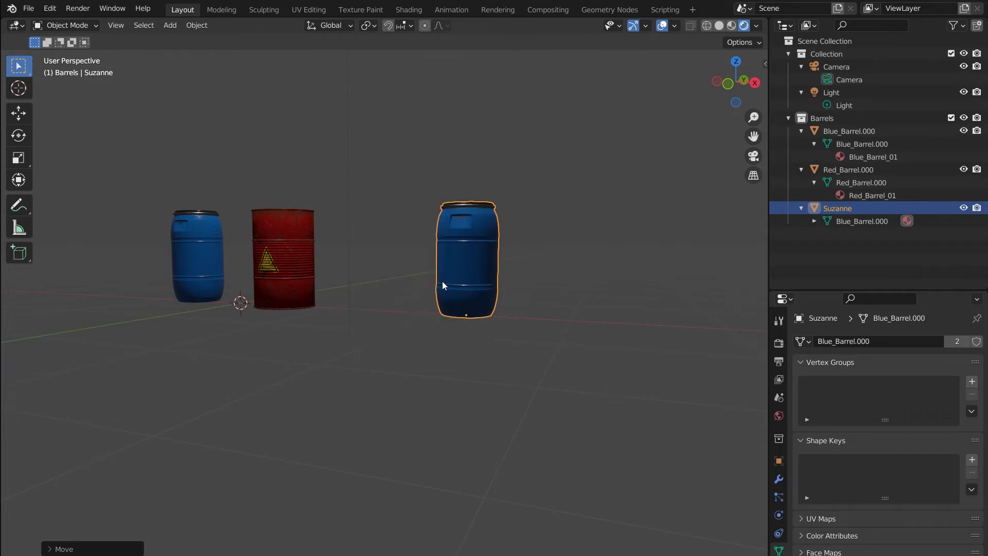
key(x)
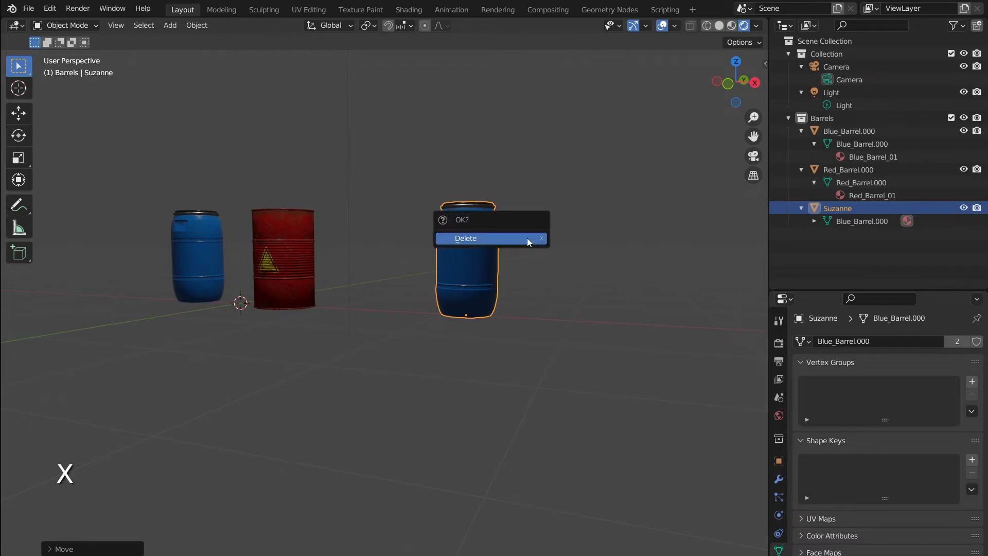
click(527, 238)
shift+middle_drag(444, 218, 594, 287)
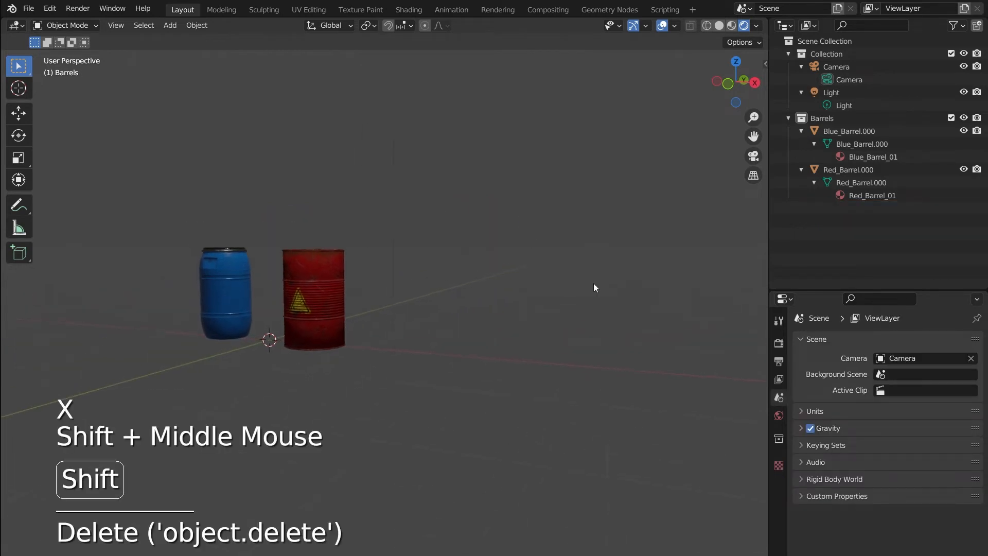
- Select the red barrel and check its list of available mesh data for the leftover Suzanne mesh
click(291, 310)
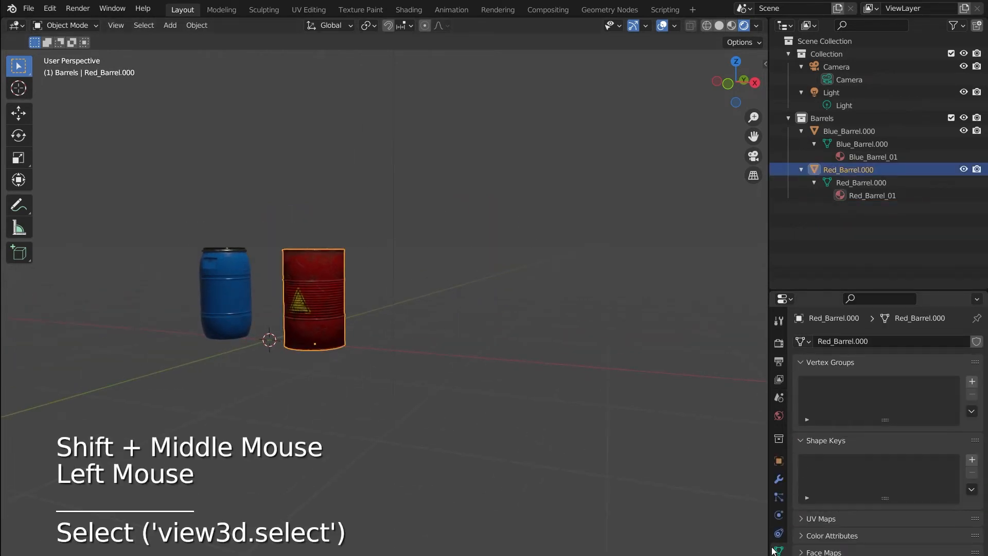
click(792, 512)
click(801, 343)
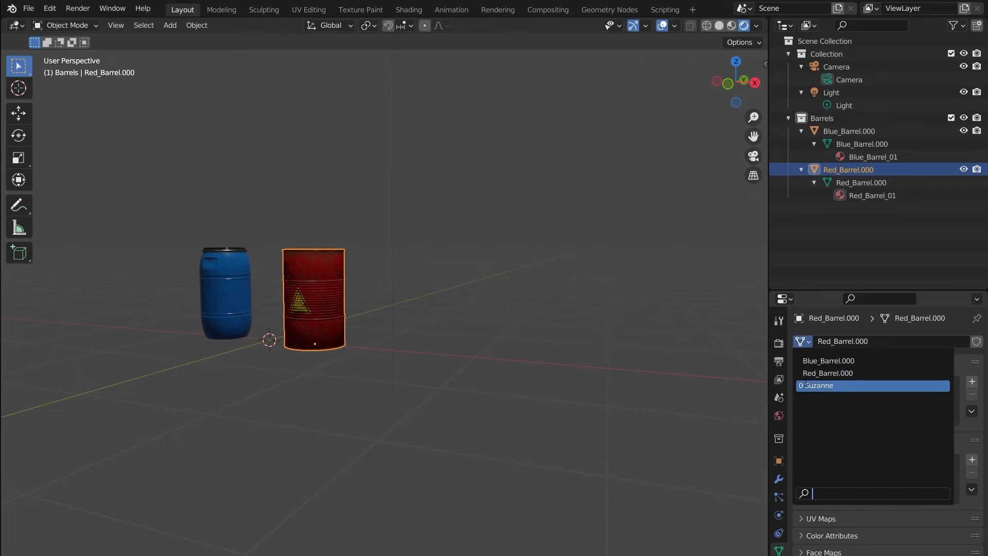
click(644, 317)
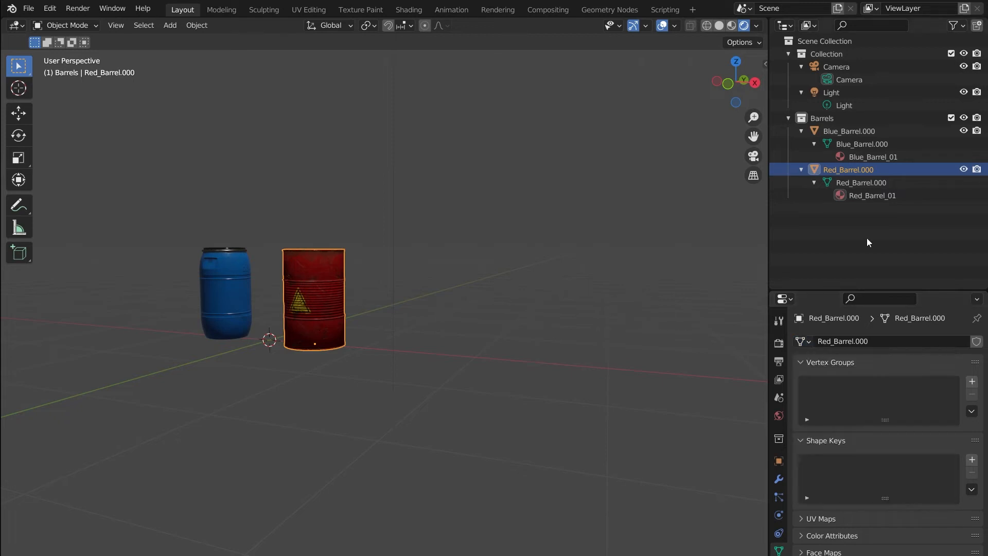
- Save the file and recheck the red barrel's available mesh data for the unused Suzanne mesh
key(ctrl)
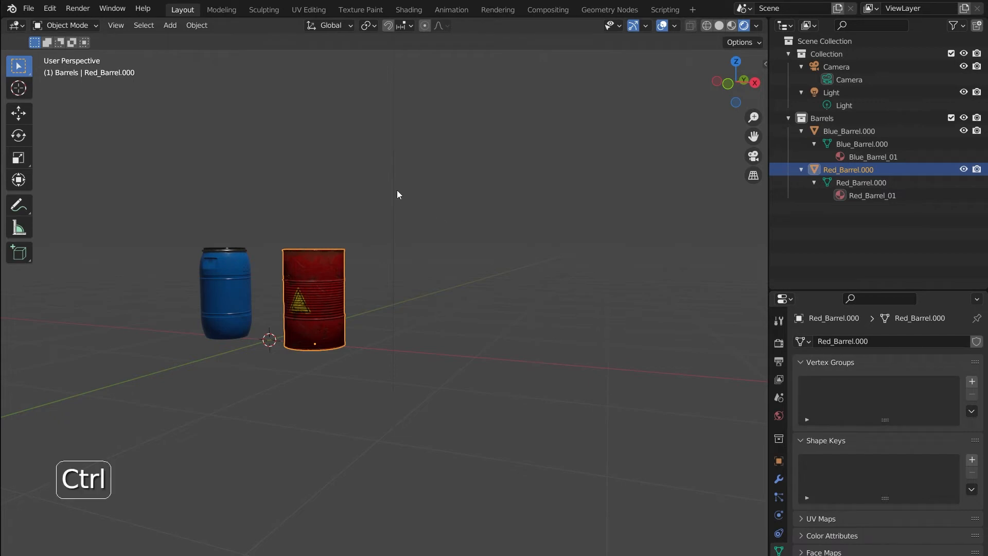
key(ctrl+s)
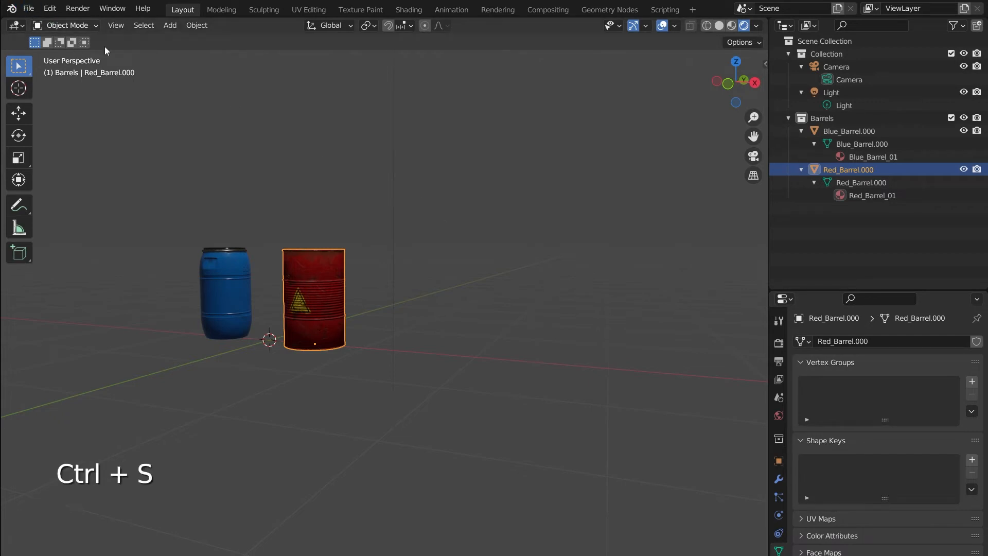
click(798, 341)
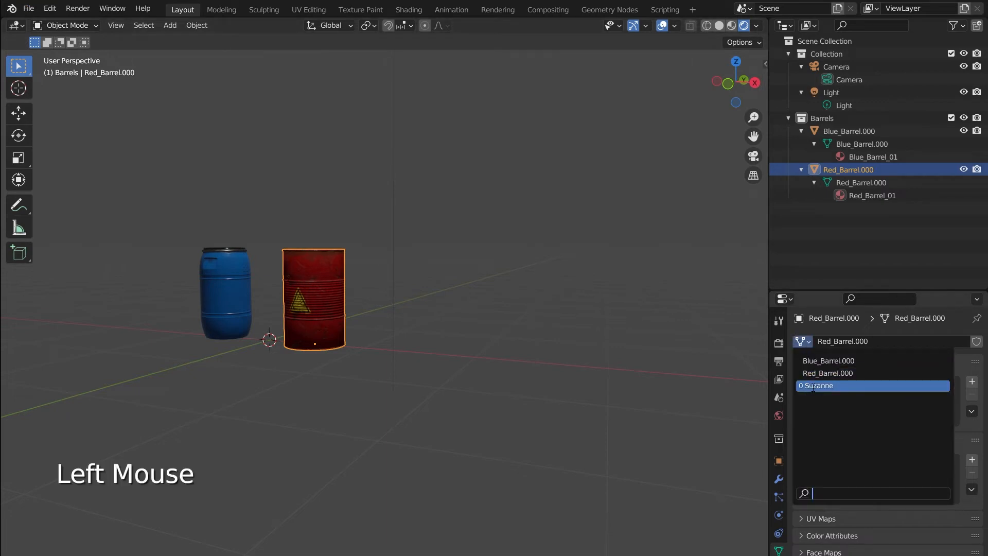
- Purge the file's unused data-blocks and review the red barrel's list of available mesh data
click(29, 8)
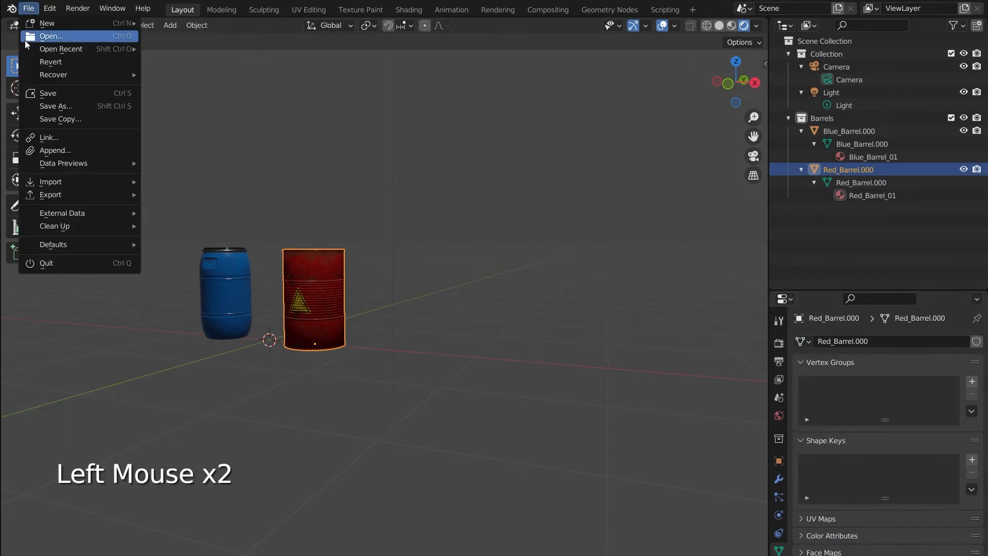
mouse_move(70, 225)
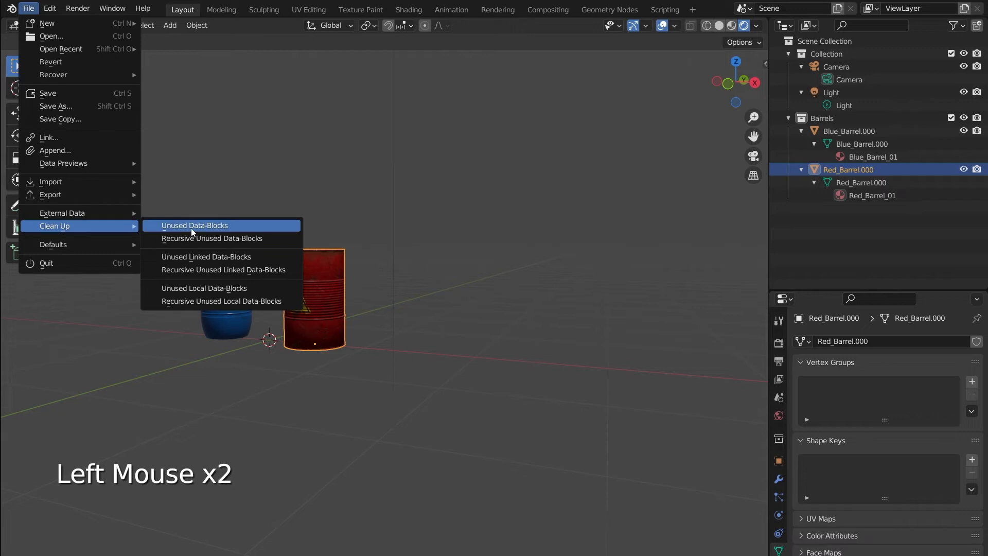
click(215, 227)
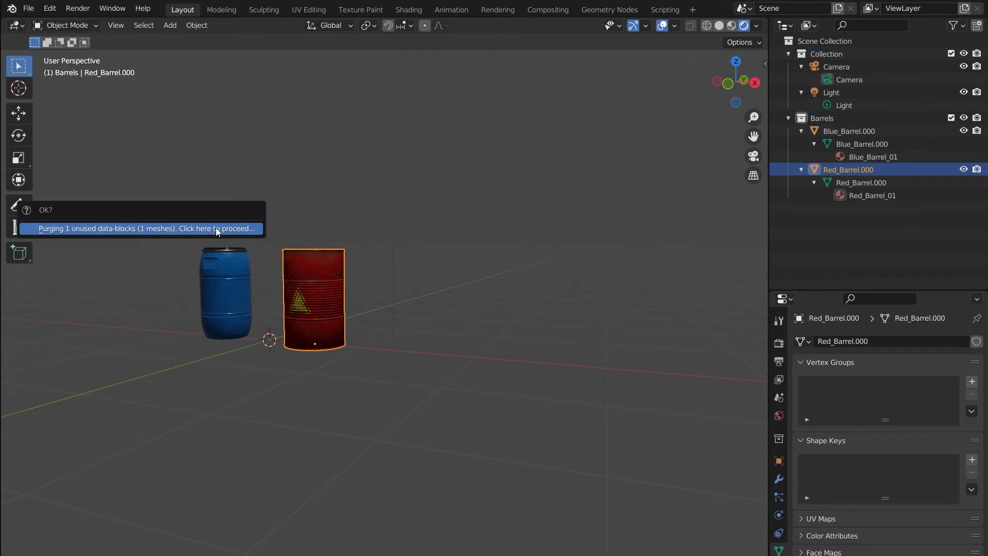
click(159, 230)
click(801, 343)
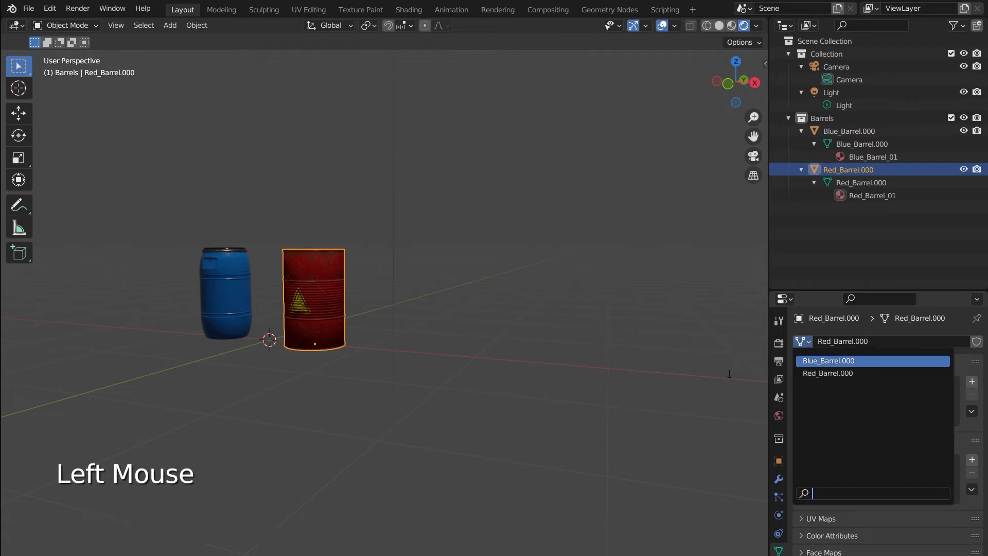
- Add a Monkey mesh and move it along the X axis to beside the red barrel
middle_drag(360, 269, 446, 293)
key(shift+a)
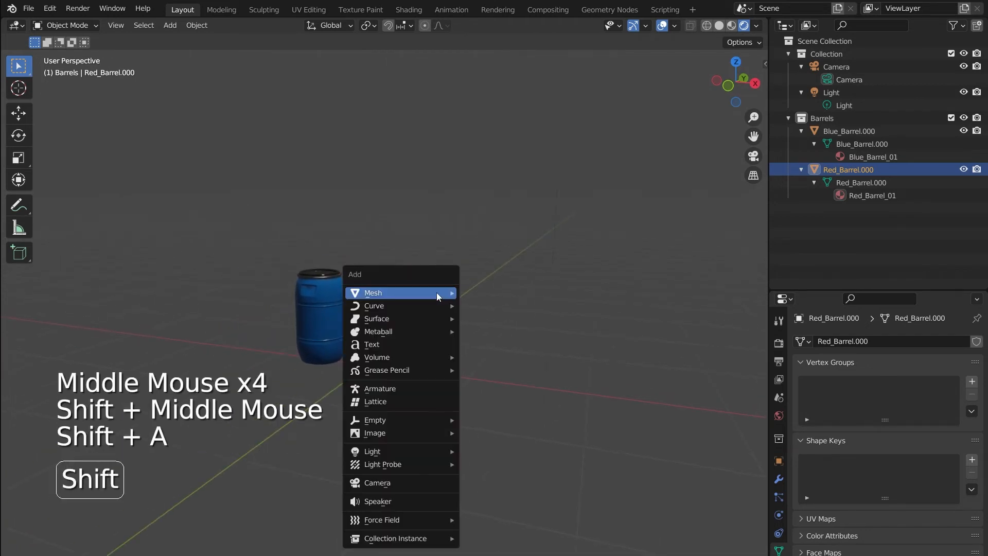
mouse_move(436, 292)
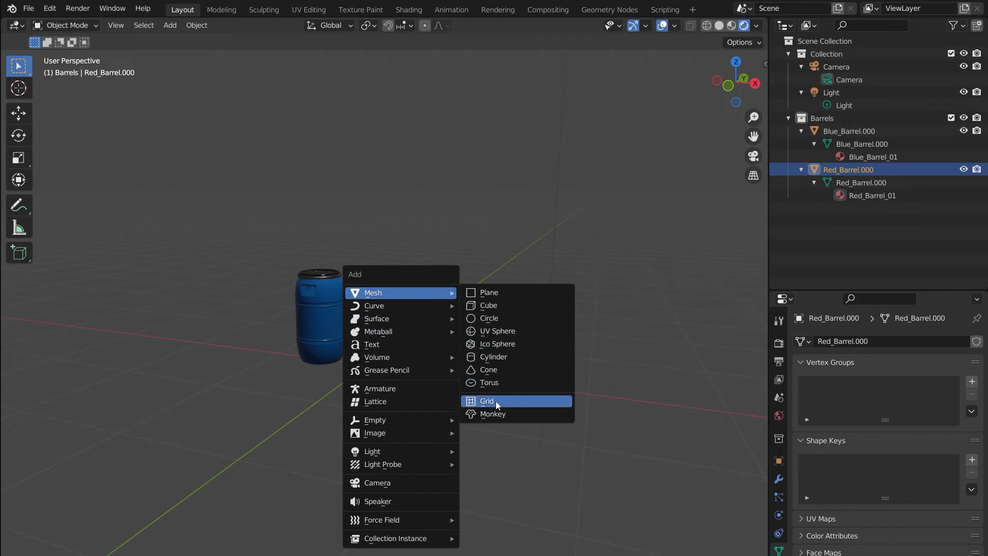
click(491, 414)
key(g)
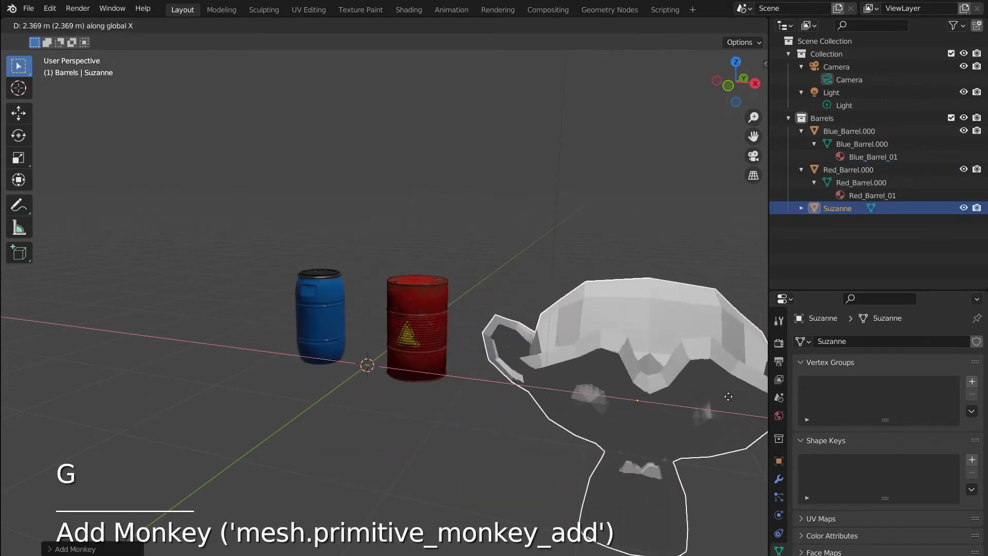
click(680, 389)
click(654, 354)
- In Edit Mode, enlarge Suzanne's mesh slightly and extrude one face from the top of the head
key(Tab)
key(s)
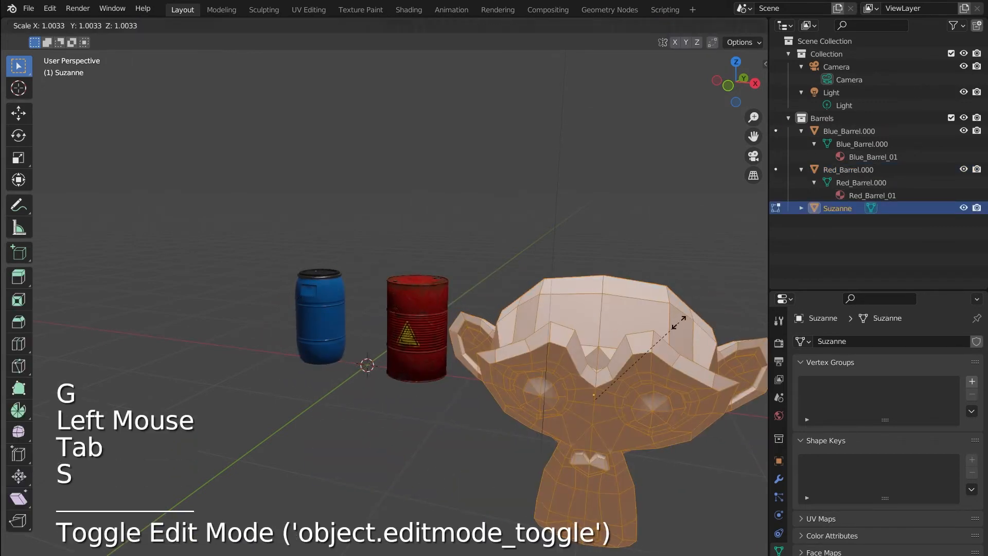
click(618, 299)
click(618, 298)
key(d)
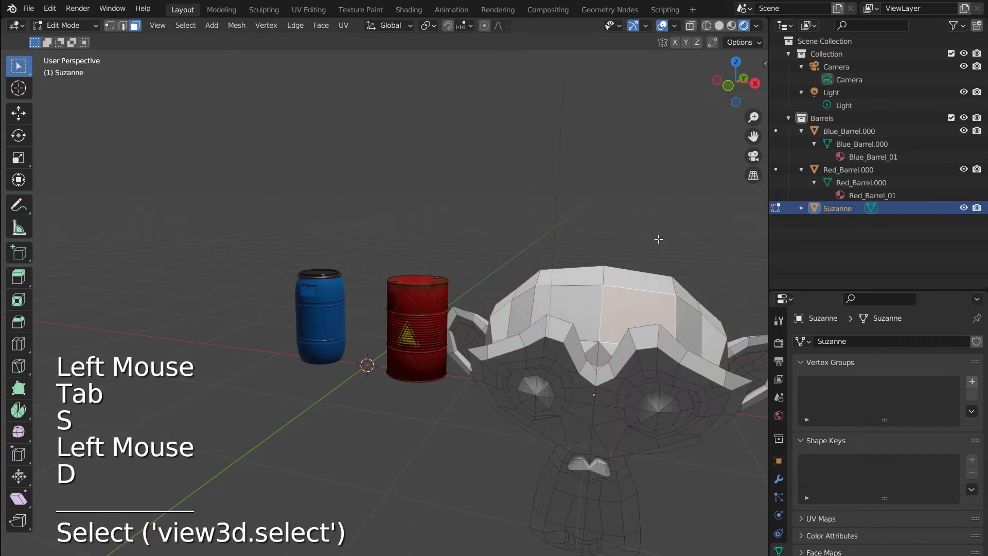
key(e)
key(Tab)
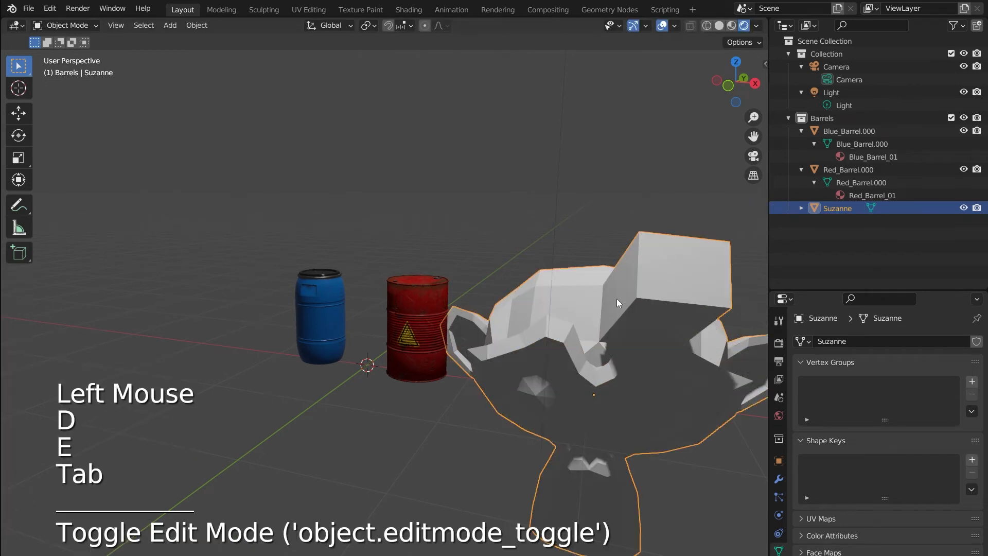
- Give the Suzanne mesh data a fake user and delete the Suzanne object
middle_drag(616, 298, 656, 350)
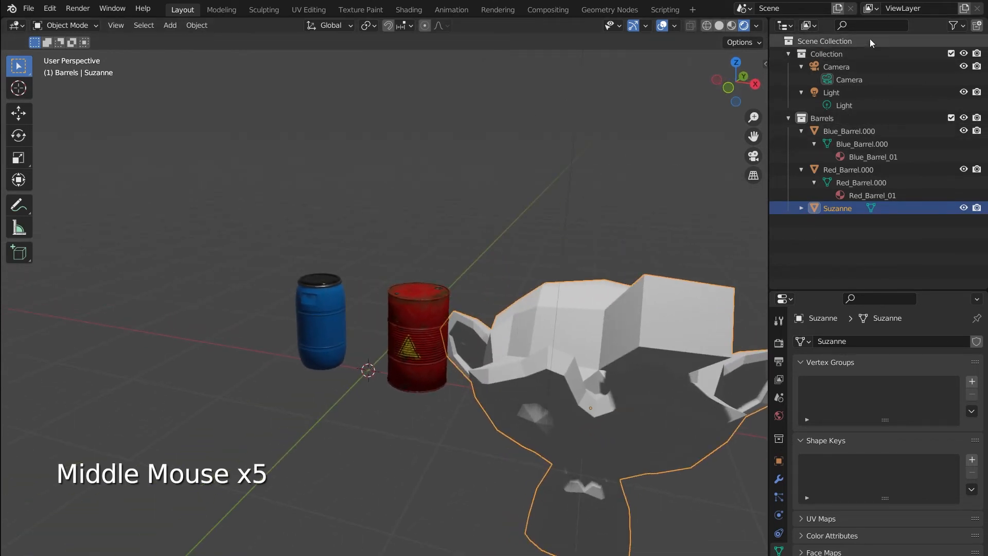
middle_drag(628, 289, 591, 302)
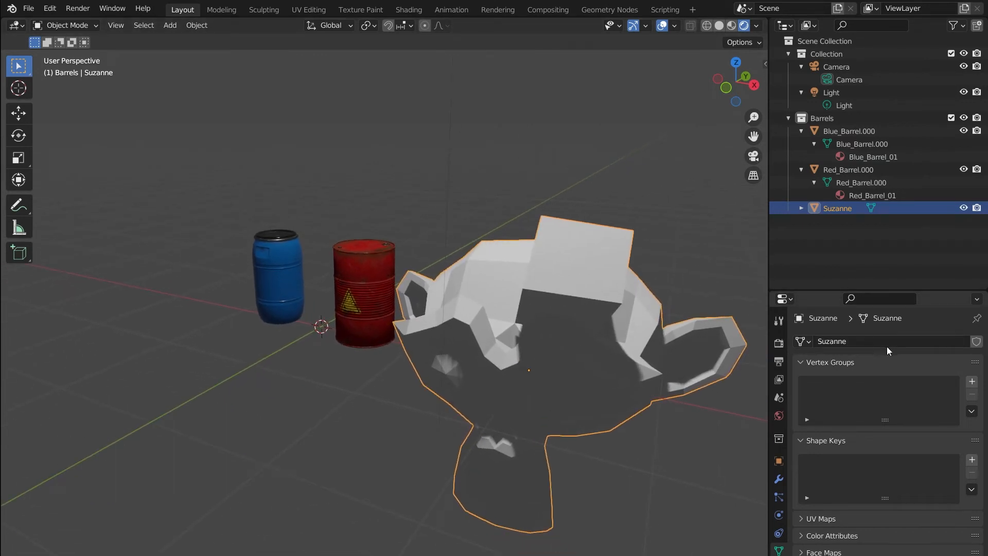
click(974, 343)
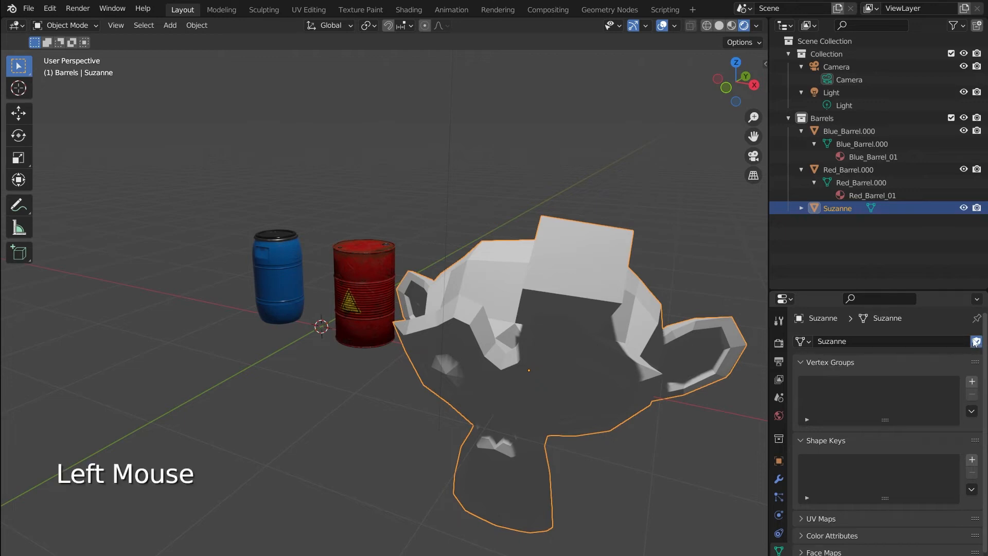
key(x)
click(542, 276)
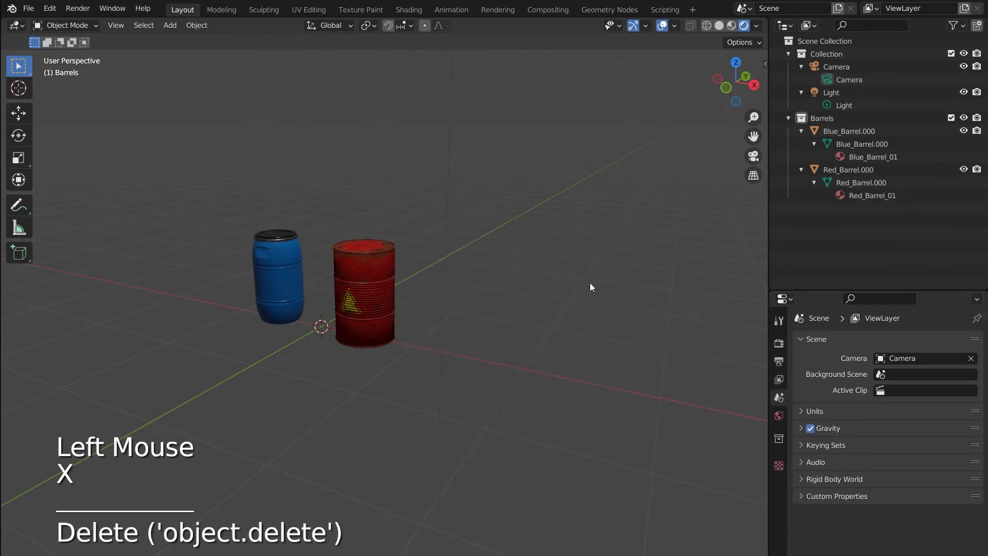
- Check the red barrel's available mesh data and run a clean-up of the file's unused data-blocks
click(391, 281)
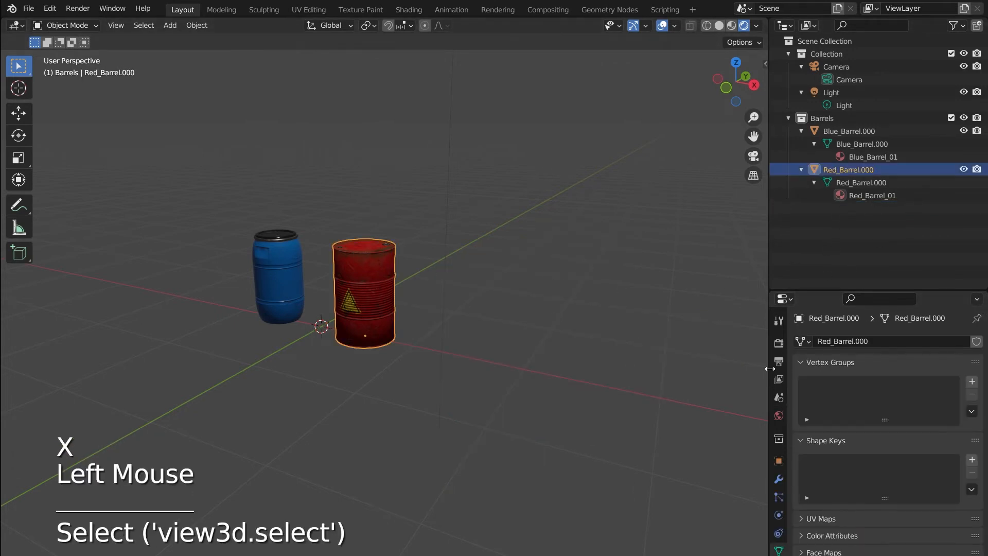
click(800, 341)
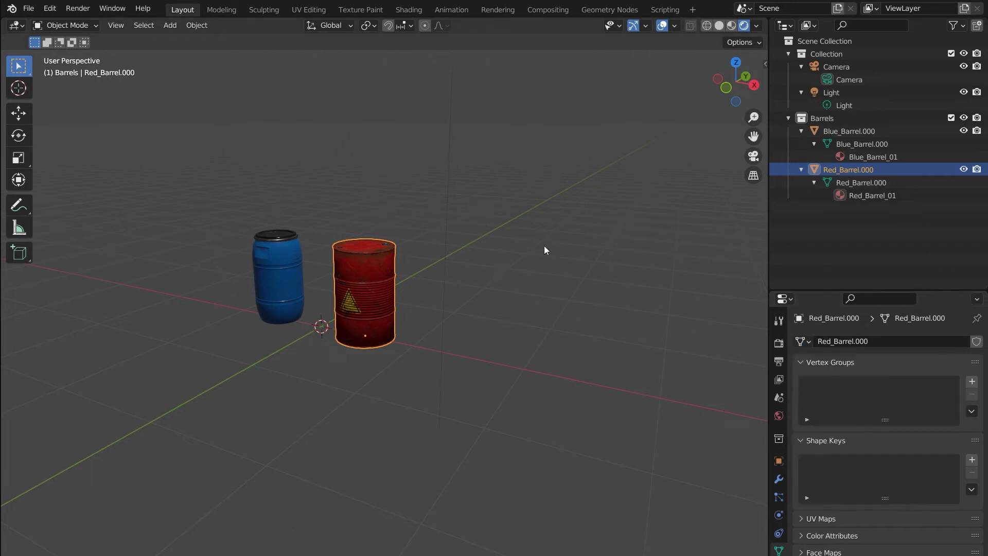
click(29, 8)
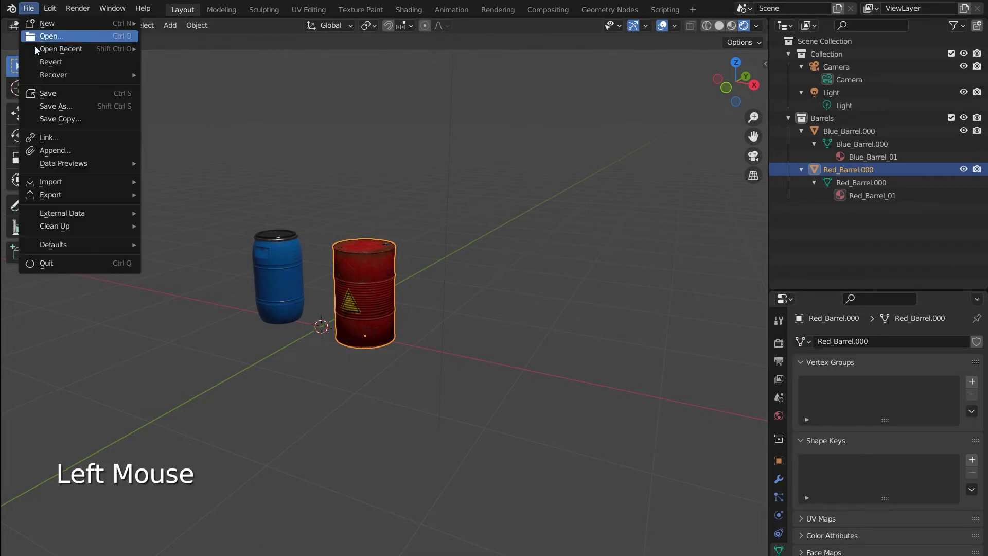
mouse_move(71, 213)
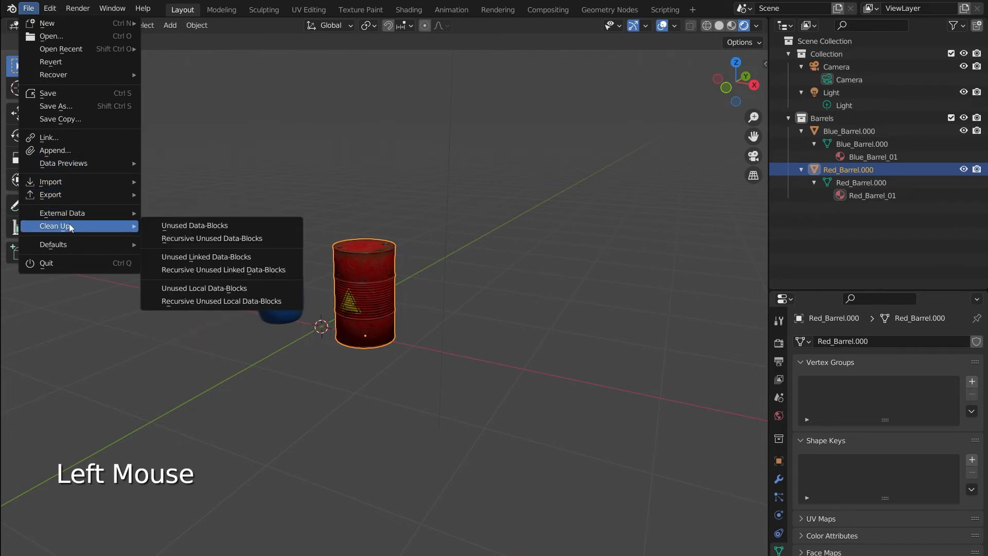
click(165, 225)
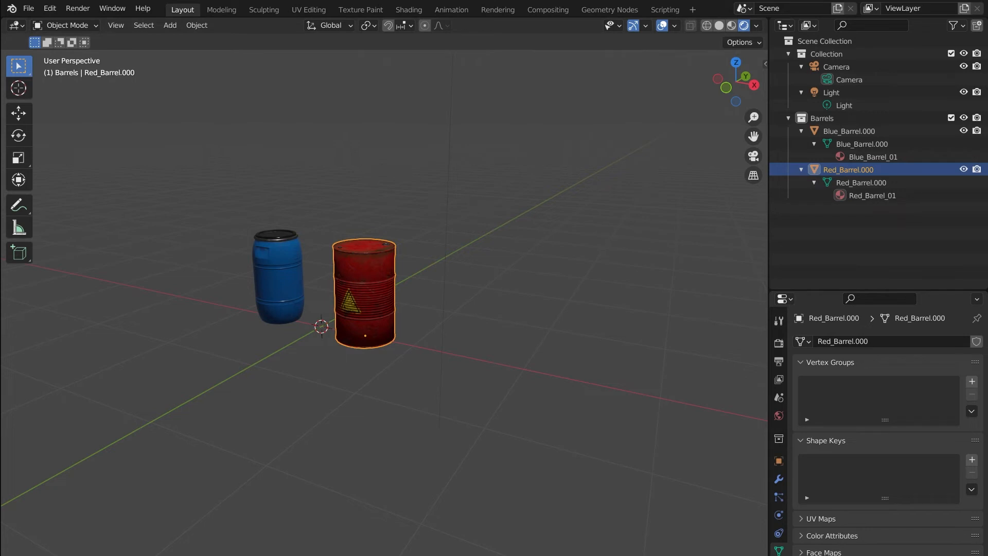
- Swap the red barrel's mesh data to Suzanne and remove that mesh's fake user
click(800, 342)
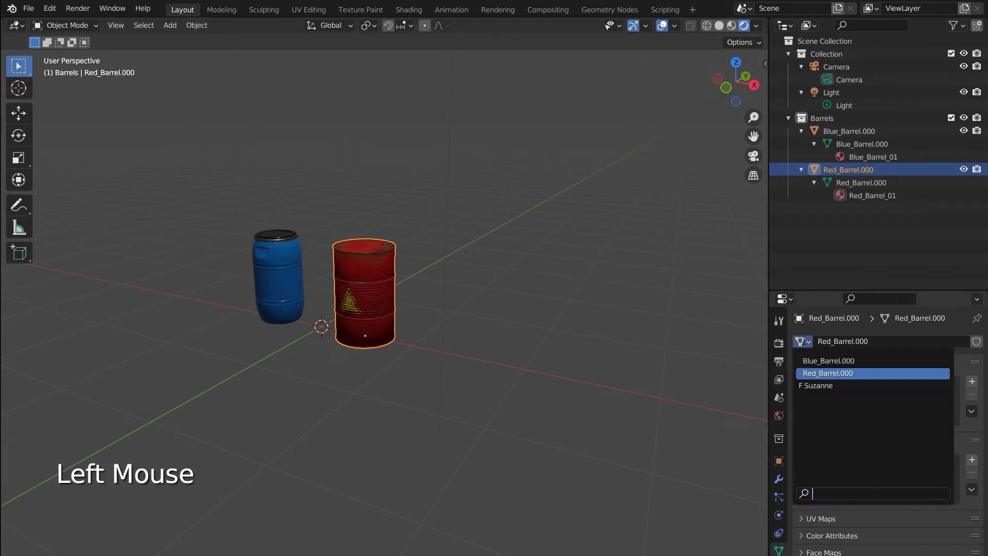
click(824, 386)
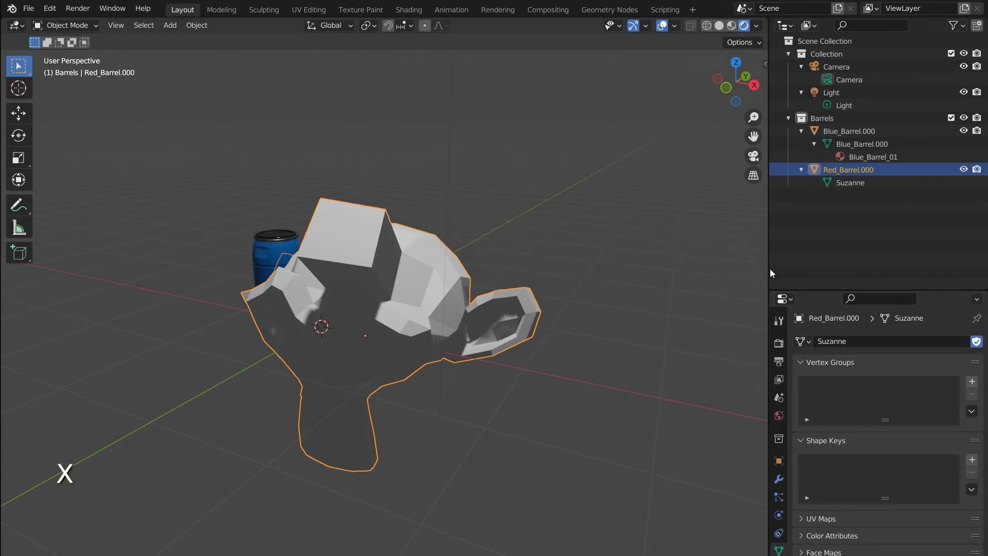
click(975, 341)
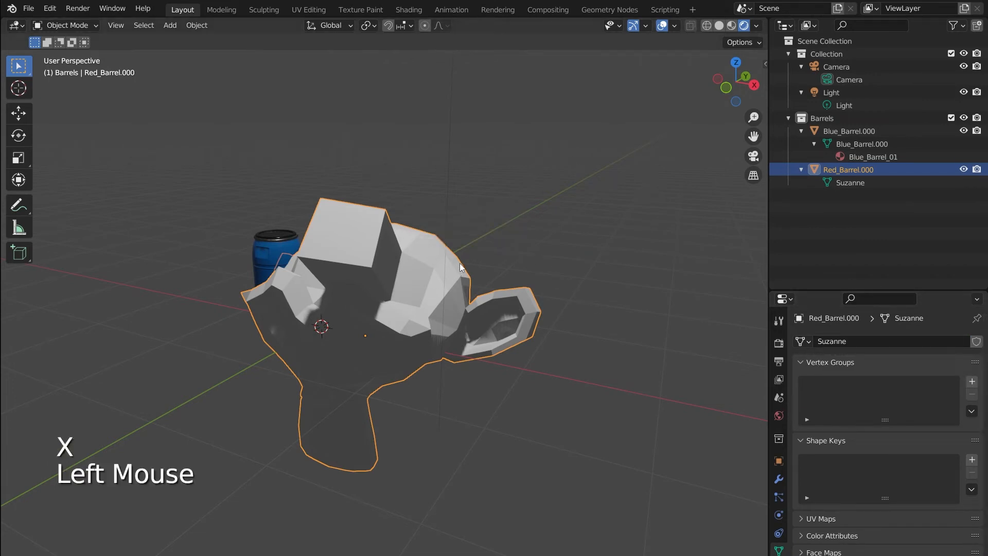
- Delete the red barrel object carrying the Suzanne mesh, and undo back until the barrel has its original mesh
key(x)
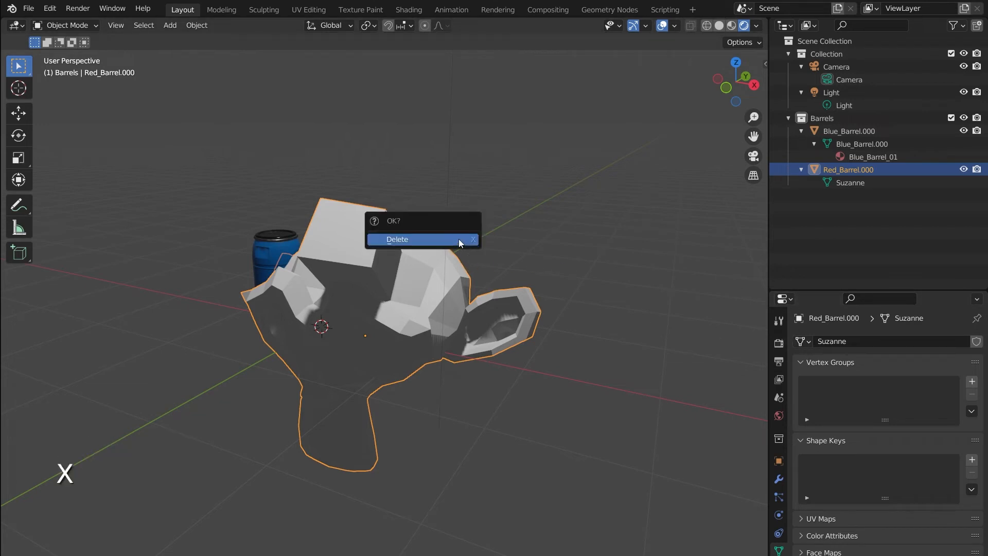
click(458, 238)
key(ctrl+z)
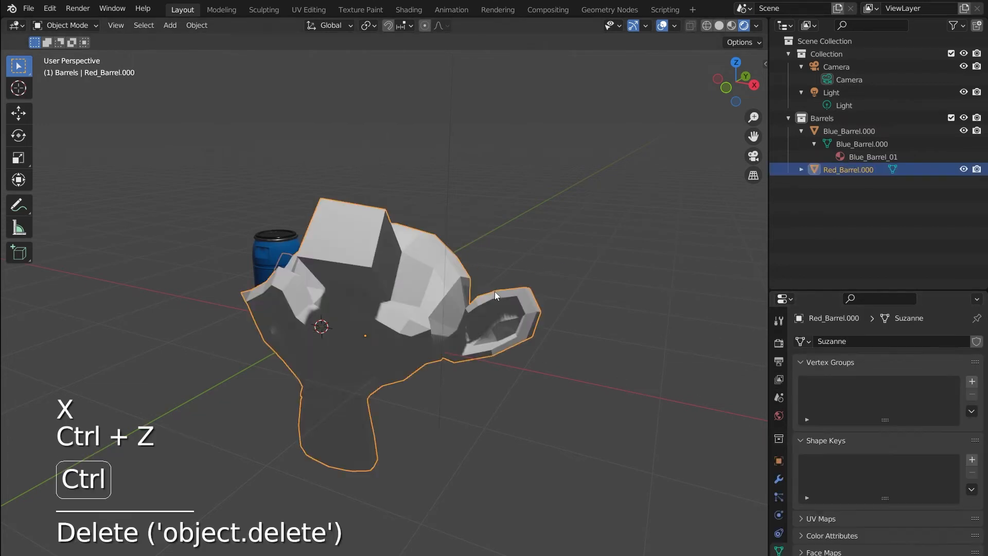
key(ctrl+z)
key(ctrl+z)
key(ctrl+z)
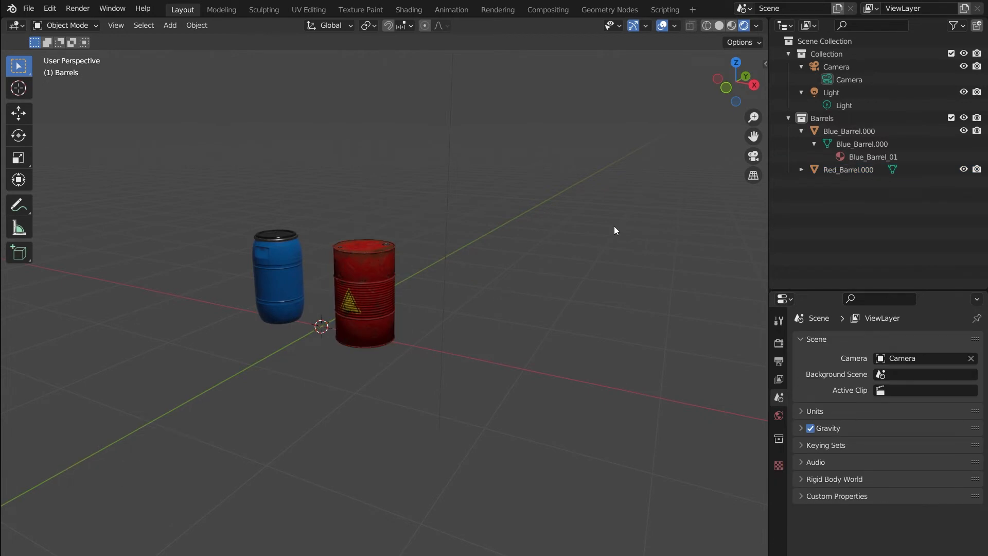
- Expand and select the red barrel in the scene hierarchy, and check its list of available mesh data
click(800, 170)
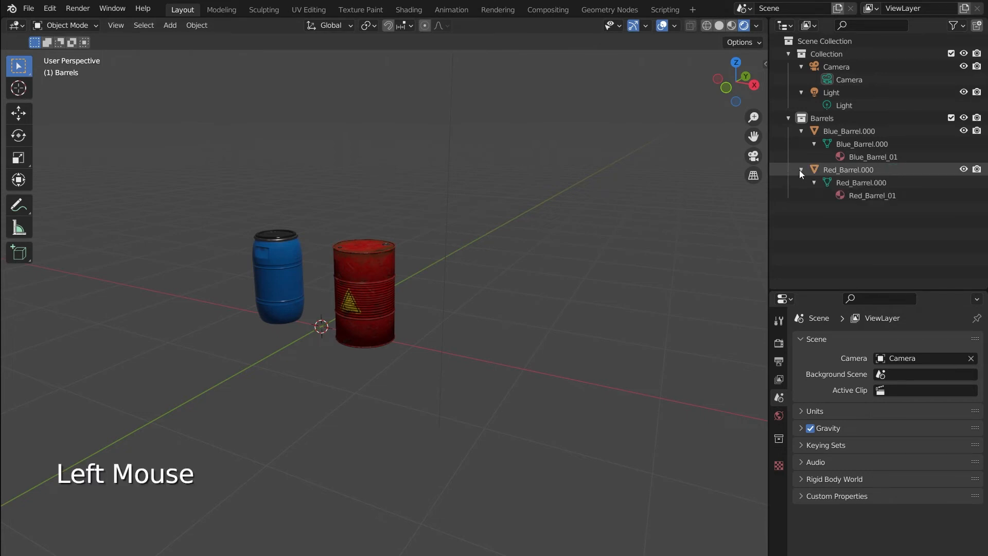
click(835, 170)
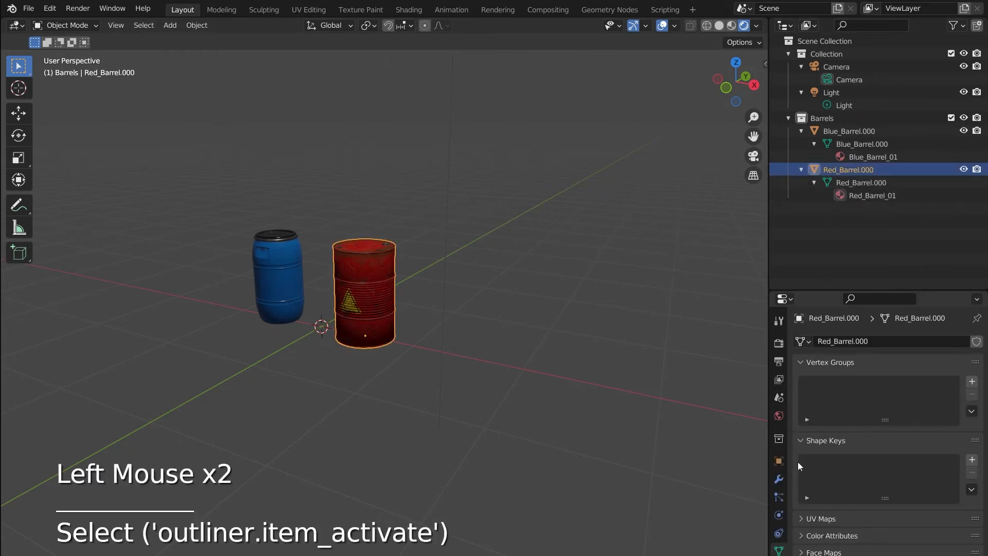
click(803, 342)
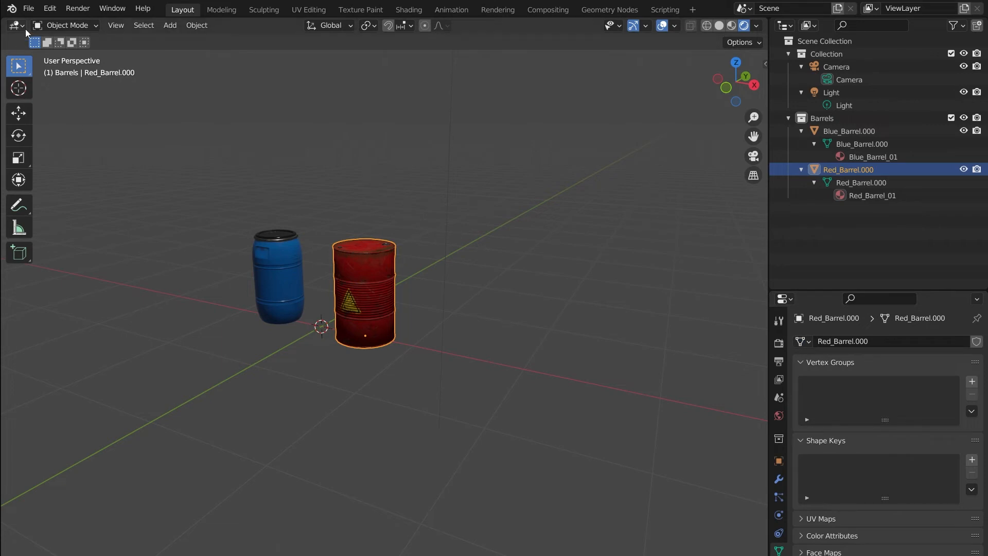
- Purge the unused data-blocks from the file and recheck the red barrel's available mesh data
click(28, 8)
mouse_move(55, 223)
click(190, 226)
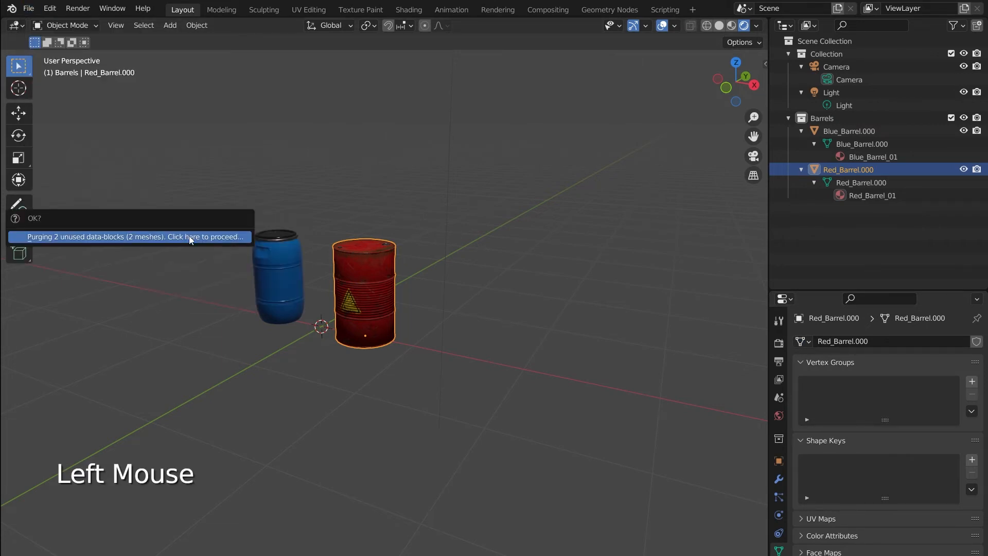
click(190, 237)
click(808, 341)
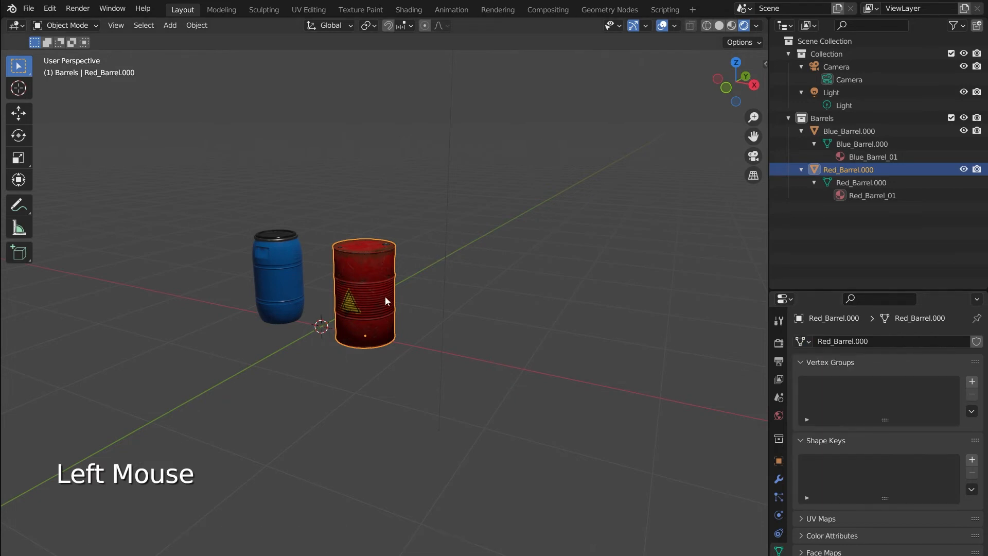
scroll(370, 300, up, 2)
middle_drag(357, 303, 421, 298)
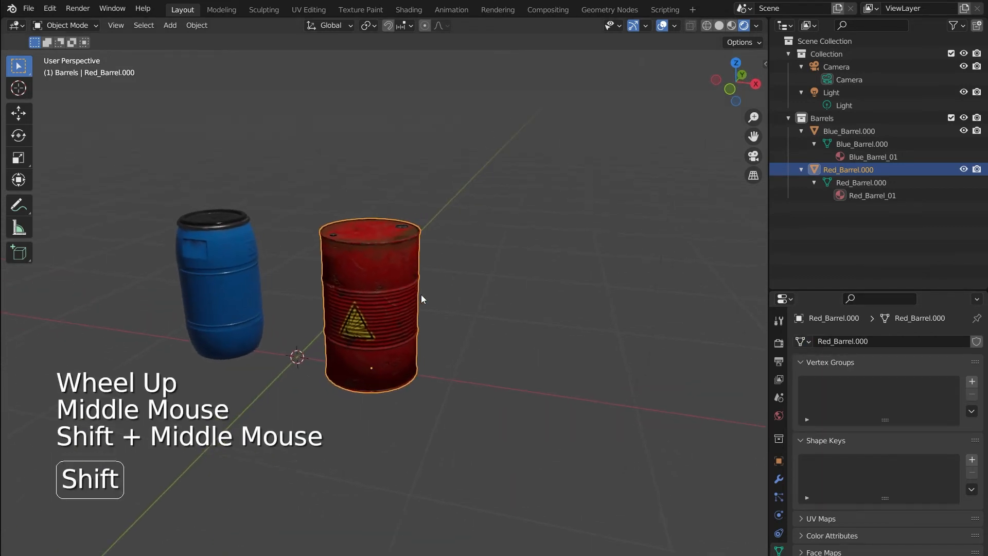
key(shift+d)
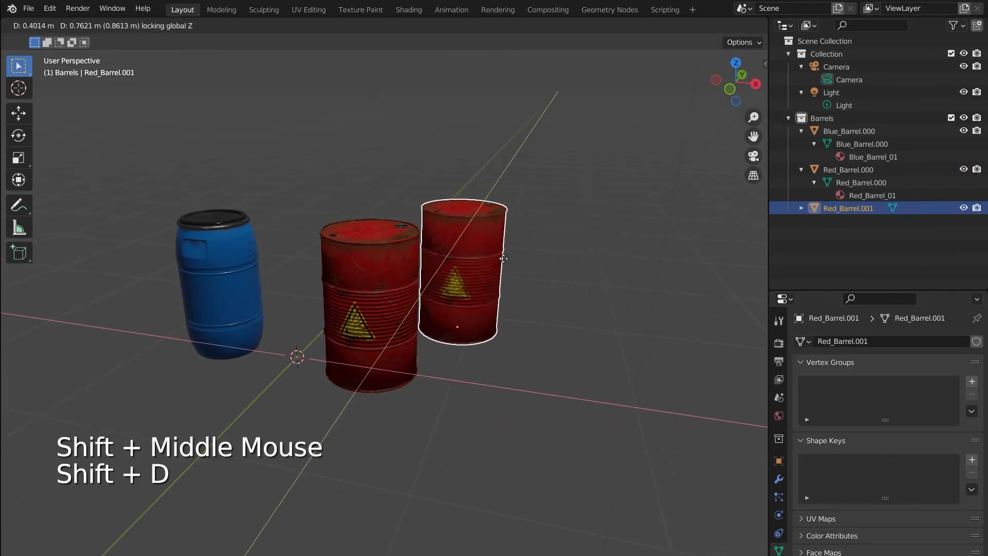
click(503, 259)
key(ctrl+z)
- Create three linked duplicates of the red barrel, placing two behind it and one in front to its right
click(396, 291)
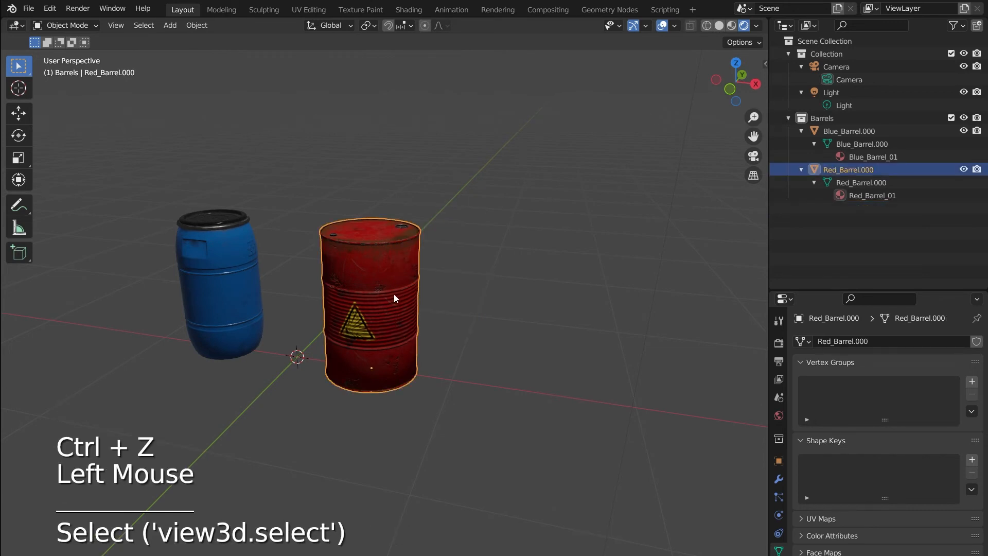
key(alt+d)
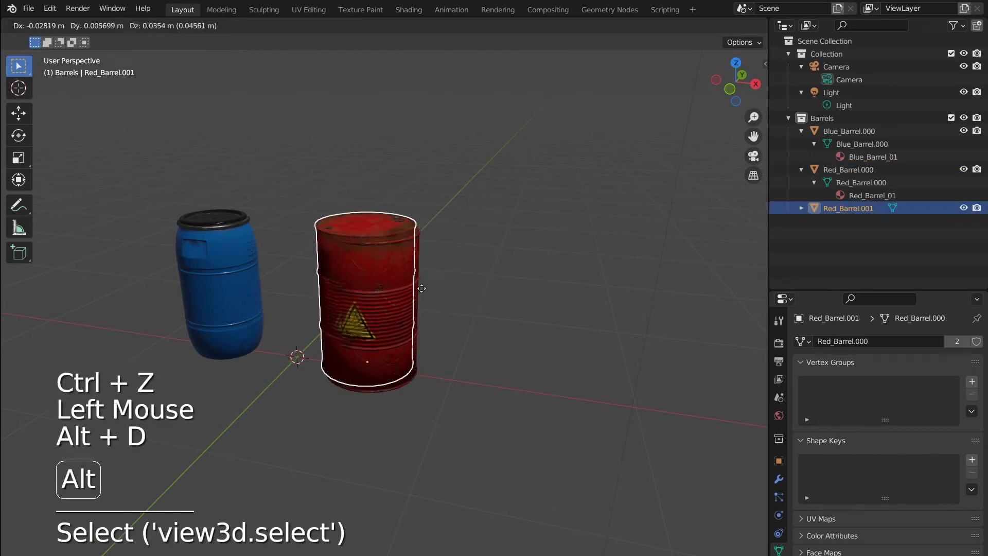
click(573, 260)
click(404, 298)
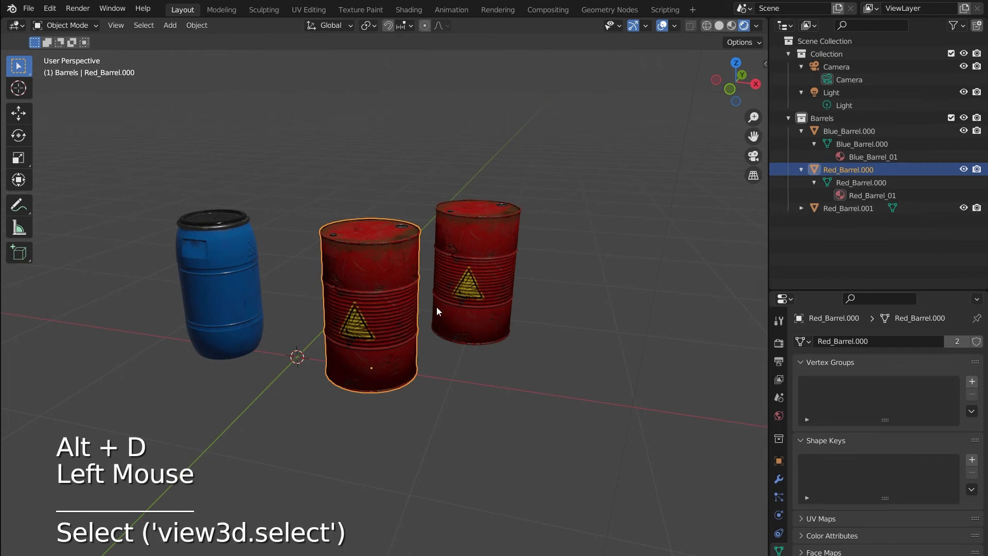
key(alt+d)
click(728, 282)
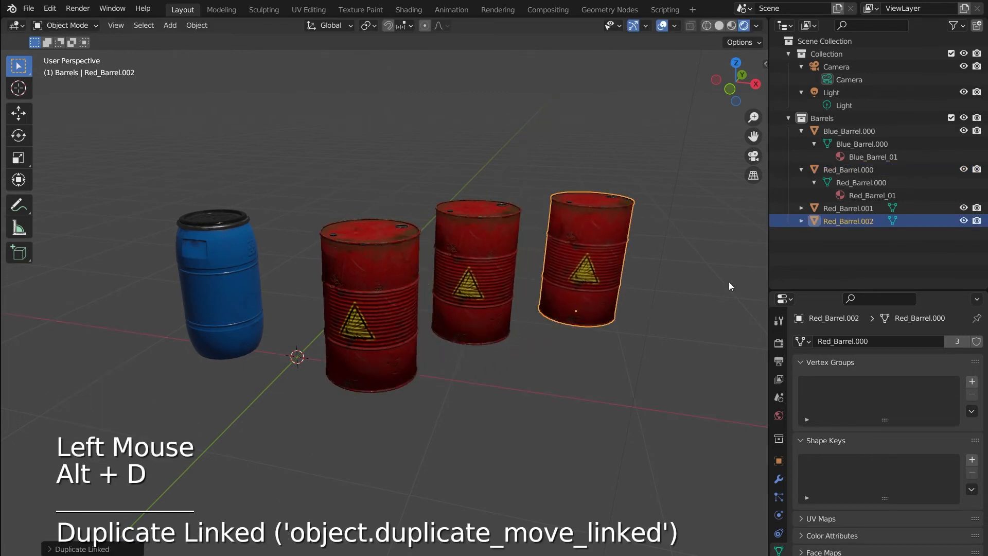
click(404, 313)
key(alt+d)
click(666, 355)
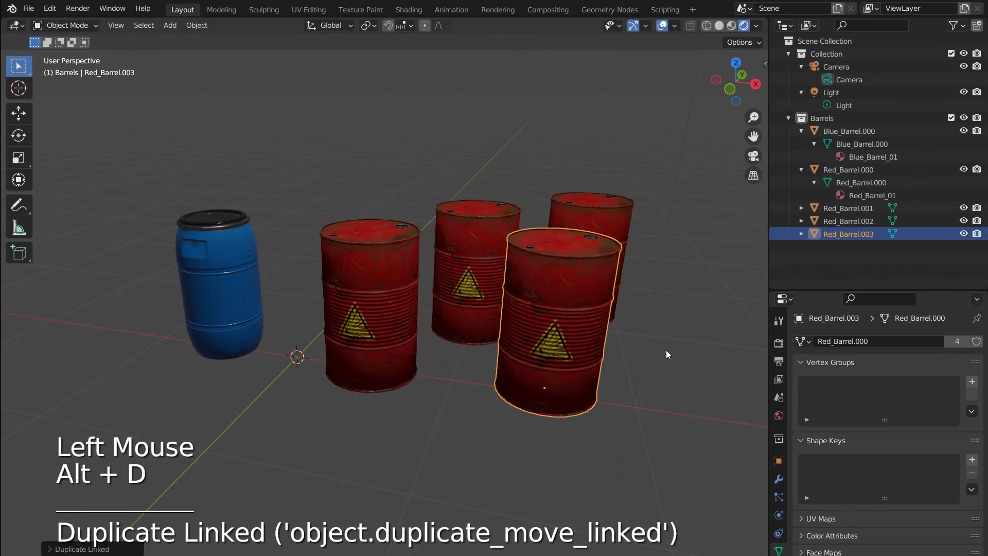
- Select the linked duplicate Red_Barrel.001 and check its list of available mesh data
click(488, 247)
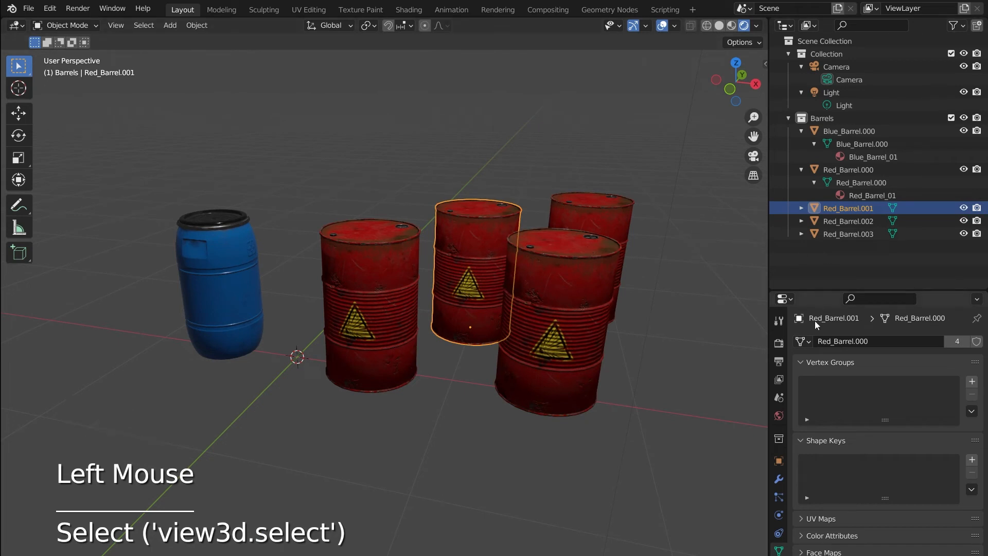
click(801, 341)
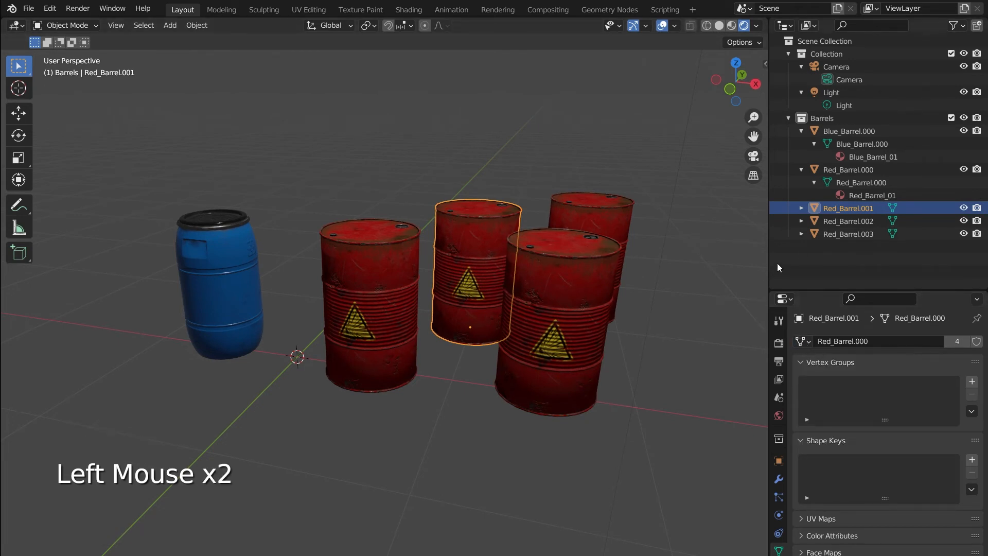
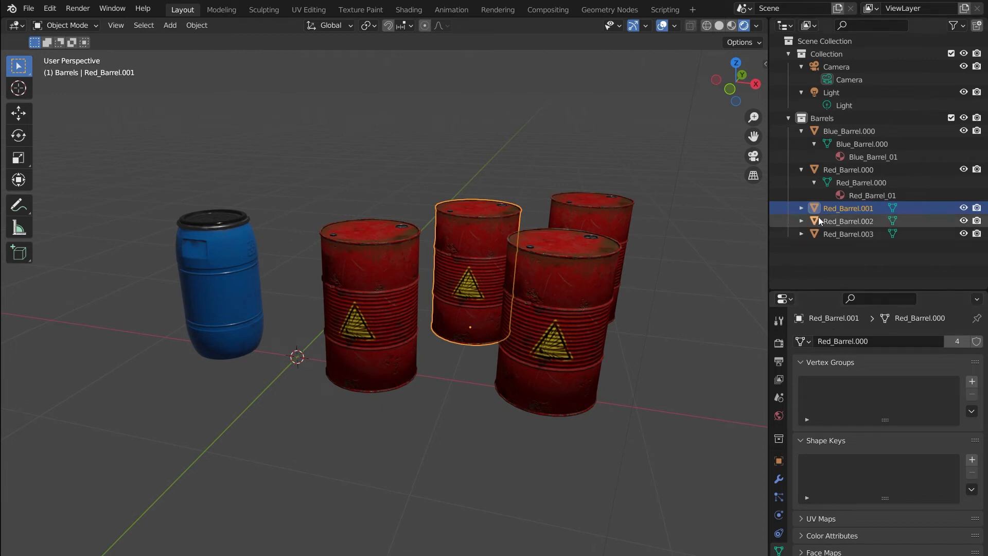
- Select each red barrel from Red_Barrel.000 to Red_Barrel.003 in the scene hierarchy to compare their mesh data, then clear the selection
click(851, 169)
click(850, 208)
click(849, 221)
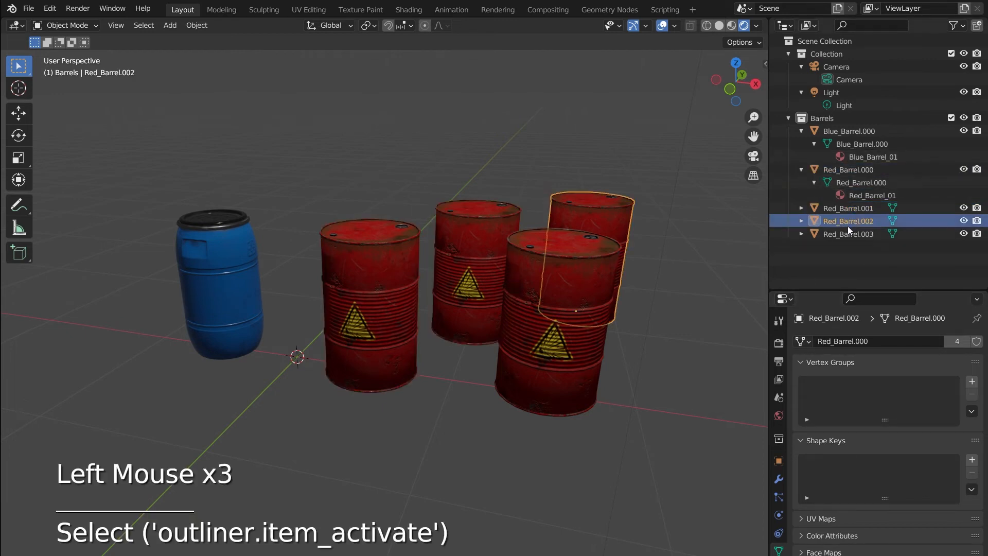
click(846, 233)
click(643, 313)
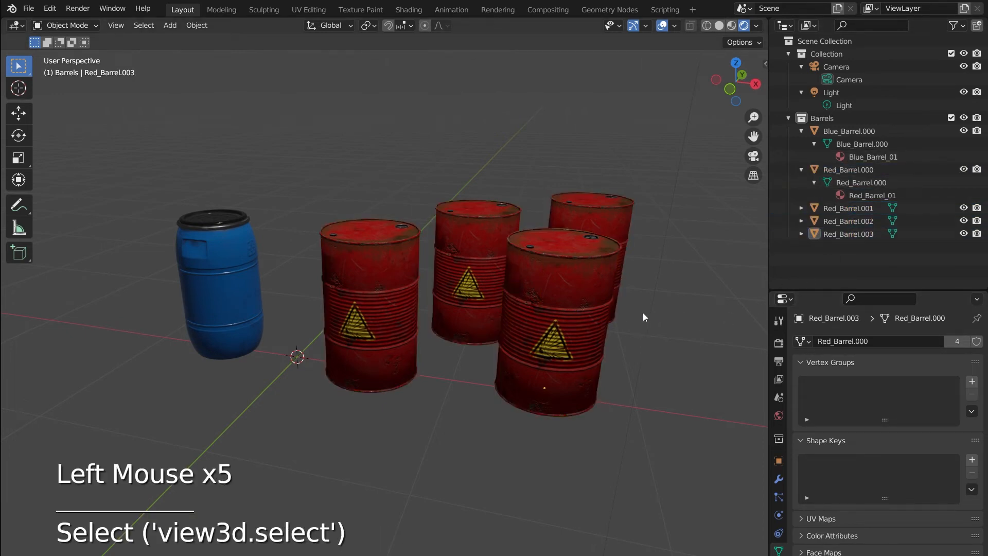
- Inset the upper band faces of Red_Barrel.003 and extrude them outward along their normals
click(588, 285)
key(Tab)
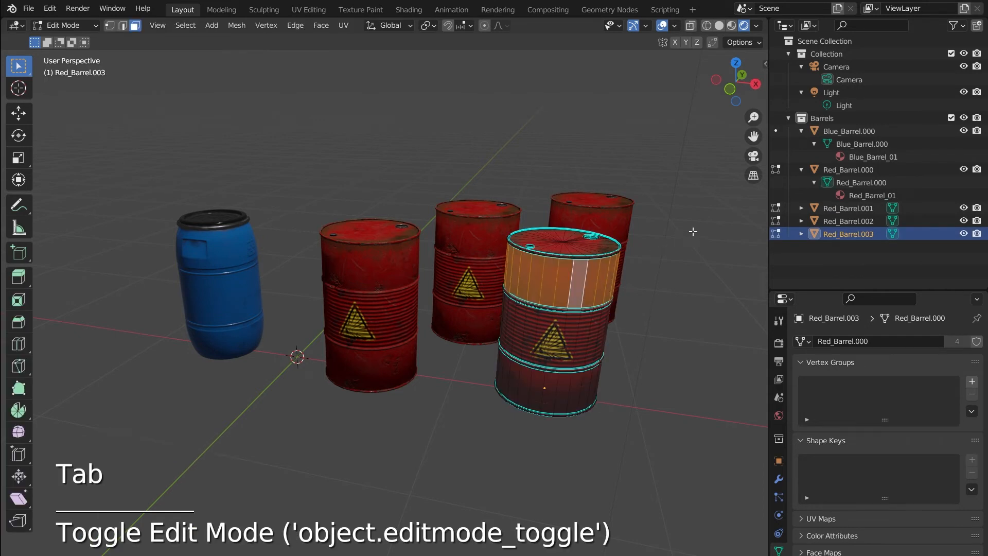
key(i)
click(668, 250)
key(alt+e)
click(668, 250)
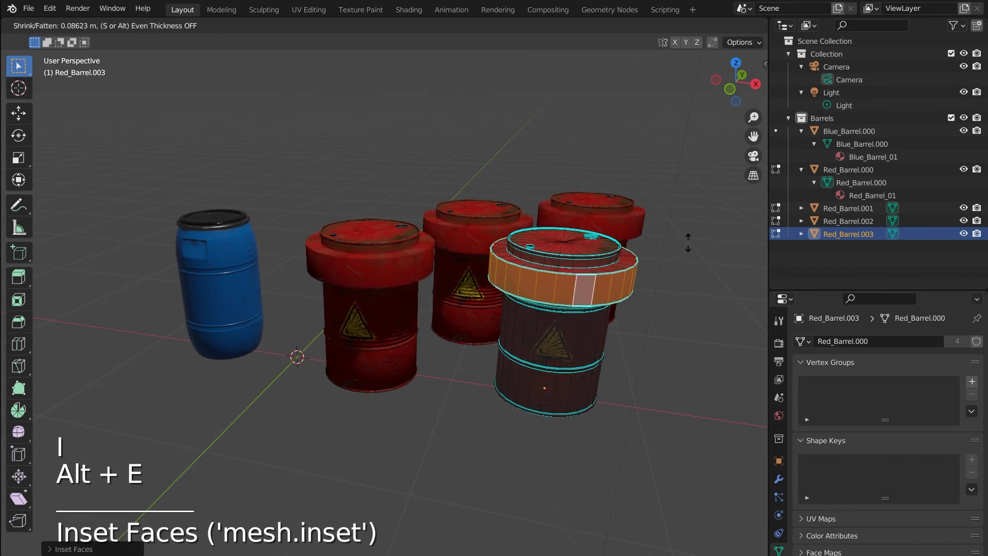
click(523, 232)
key(Tab)
- Undo the extrusion and inset on the shared barrel mesh and return to Object Mode
key(ctrl+z)
key(ctrl+z)
key(ctrl+z)
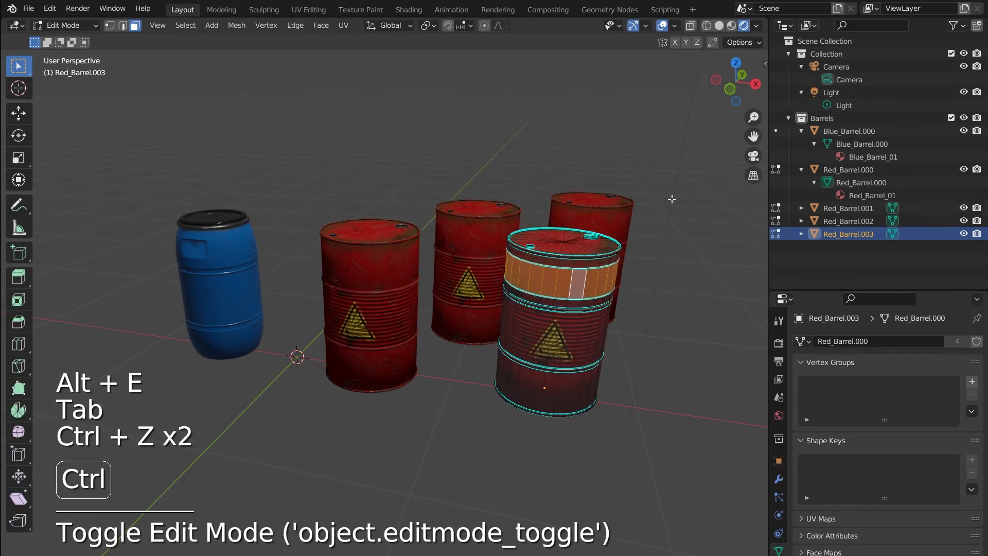
key(Tab)
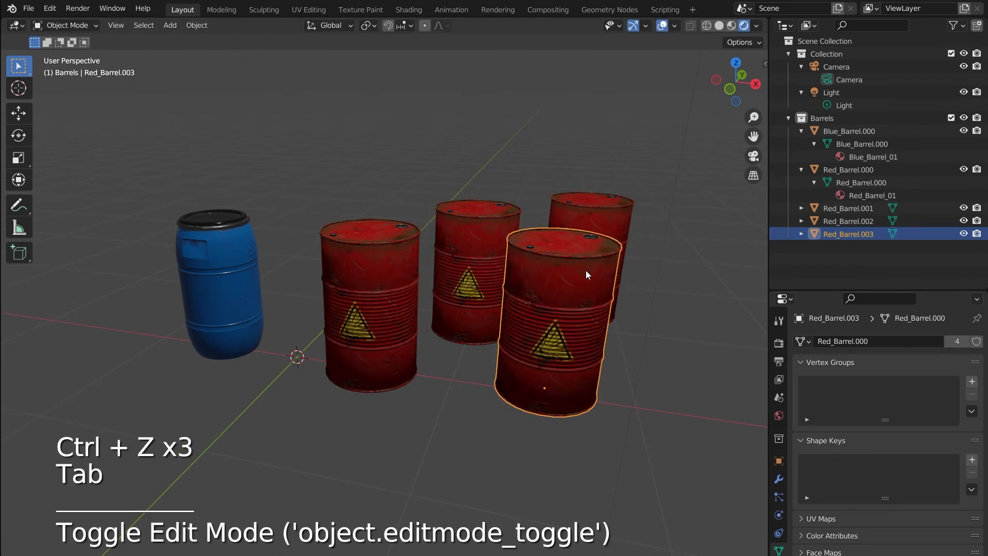
click(586, 270)
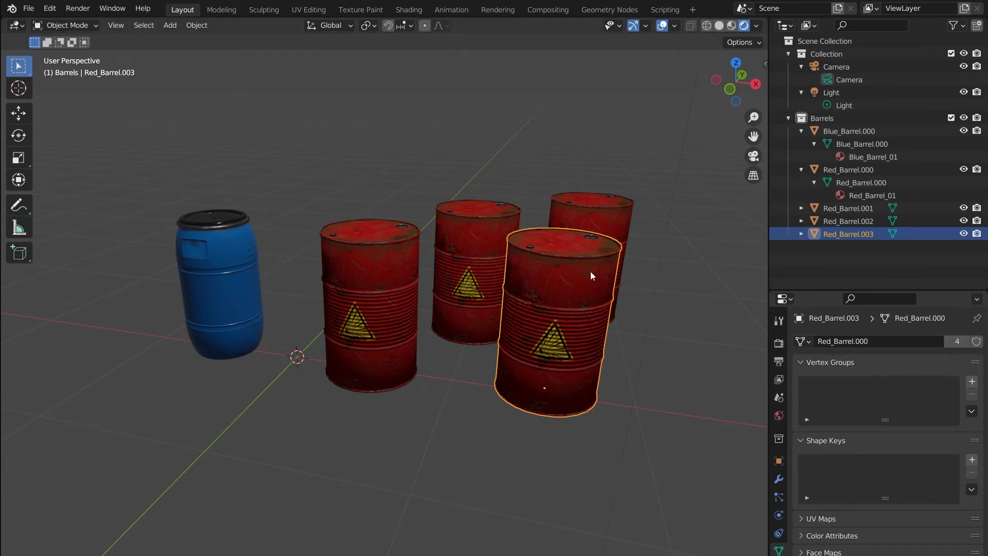
- Select each of the four red barrels in the viewport to check which mesh data it uses
click(372, 242)
click(455, 212)
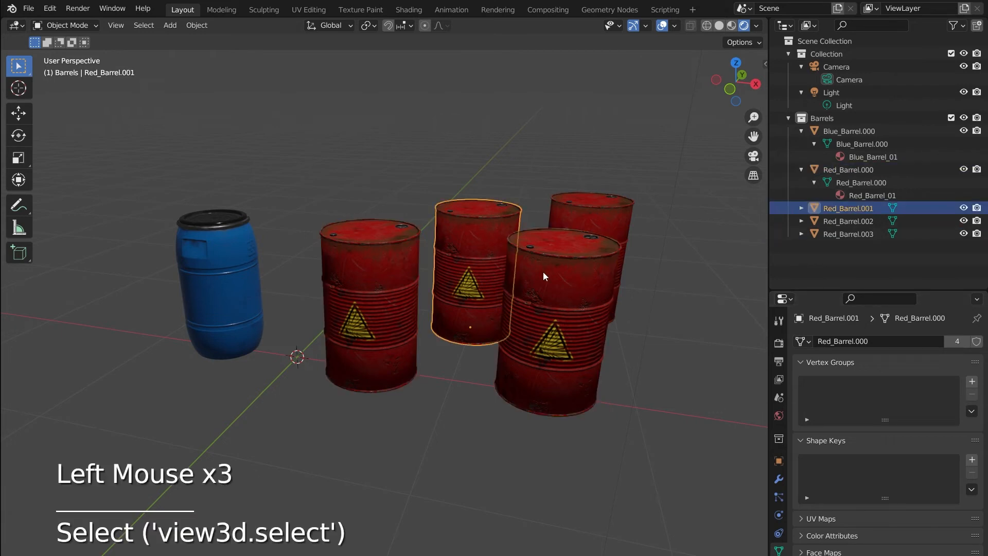
click(542, 271)
click(579, 214)
click(580, 259)
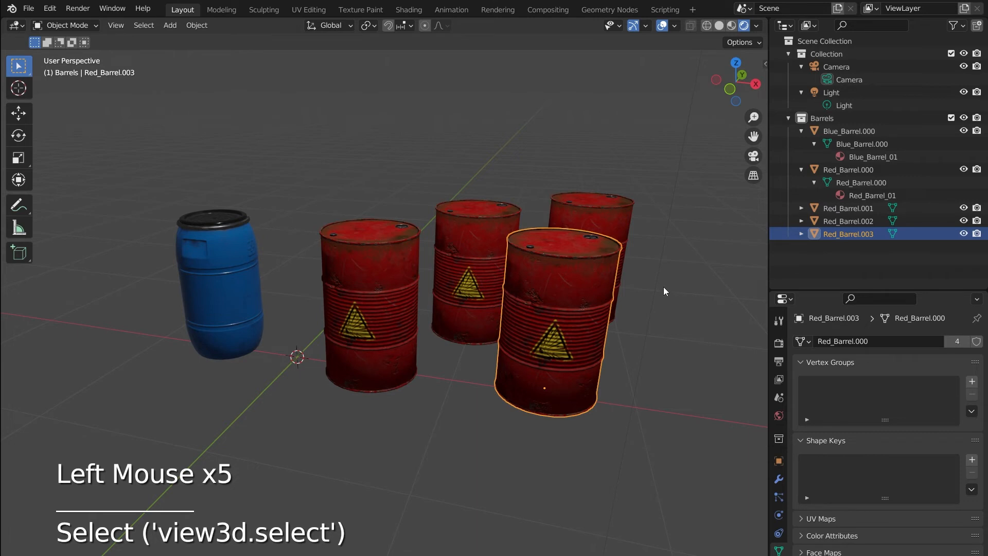
- Make the mesh data of Red_Barrel.003 single-user and rename it Main_Red_Barrel.001
click(958, 342)
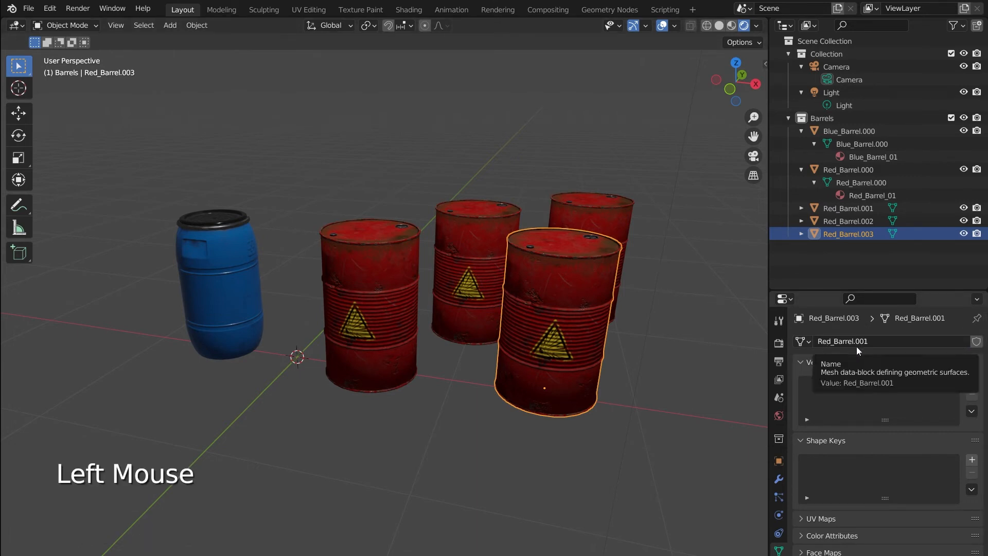
click(803, 341)
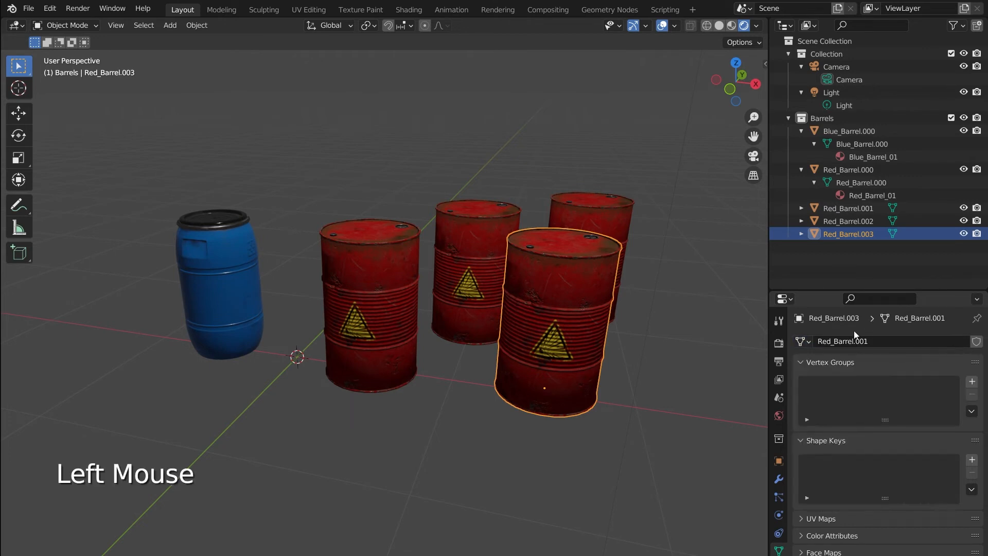
double_click(852, 341)
click(852, 341)
text(J)
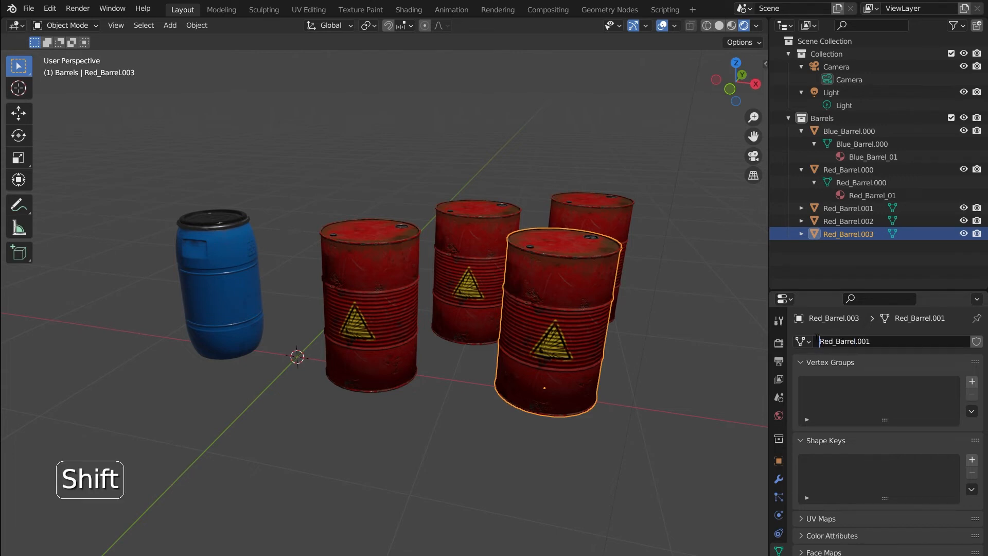
key(BackSpace)
text(Main_)
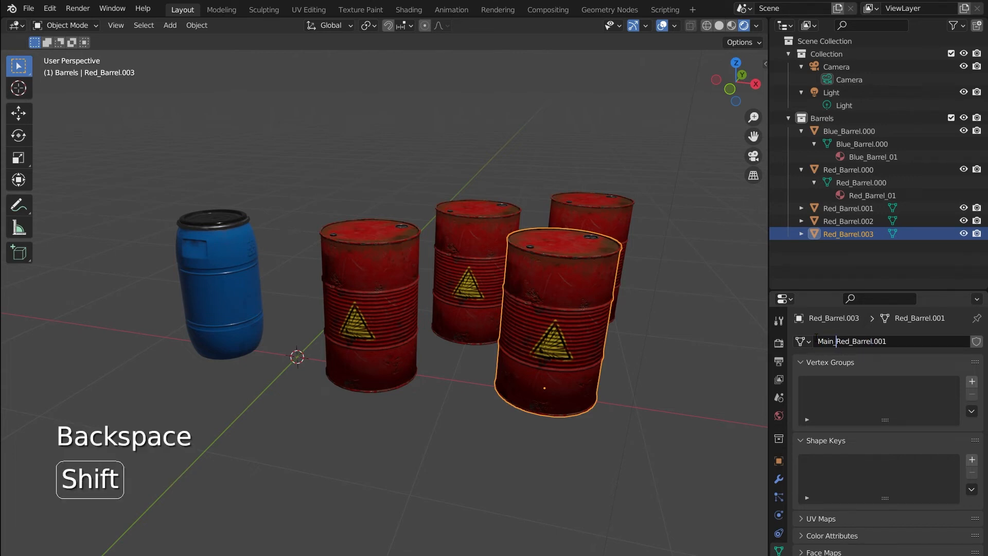
key(Return)
- Inset the upper band faces of the single-user barrel mesh and extrude them outward along their normals
key(Tab)
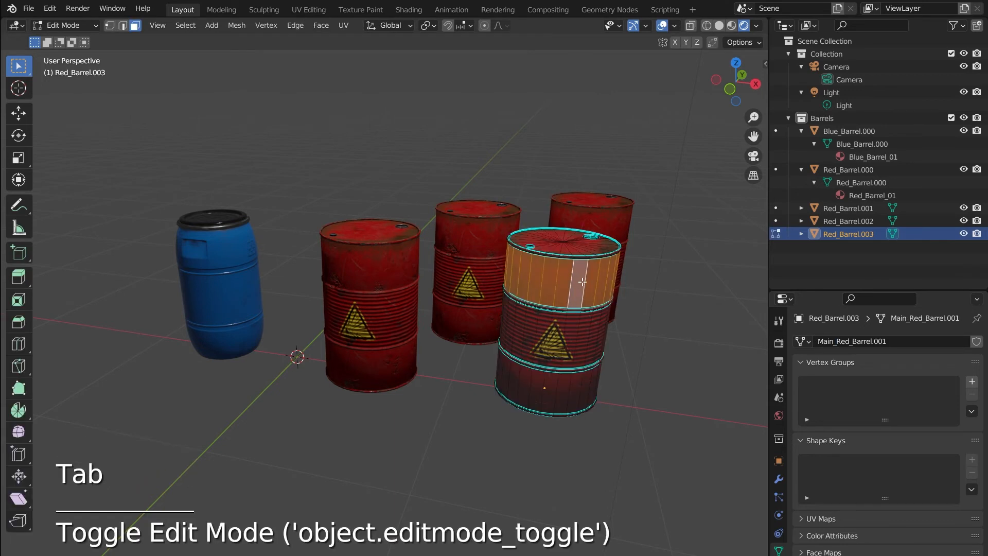
key(i)
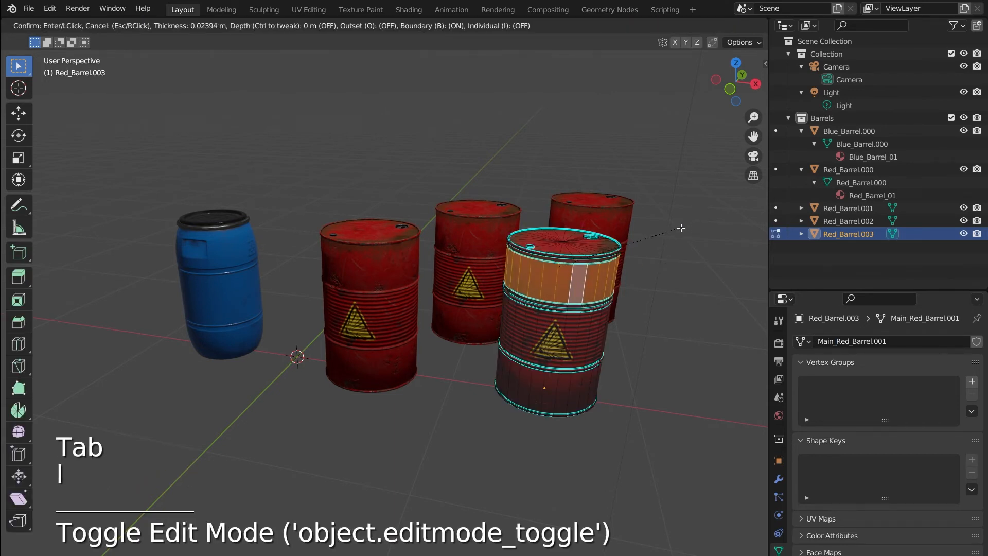
click(682, 224)
key(alt)
key(alt+e)
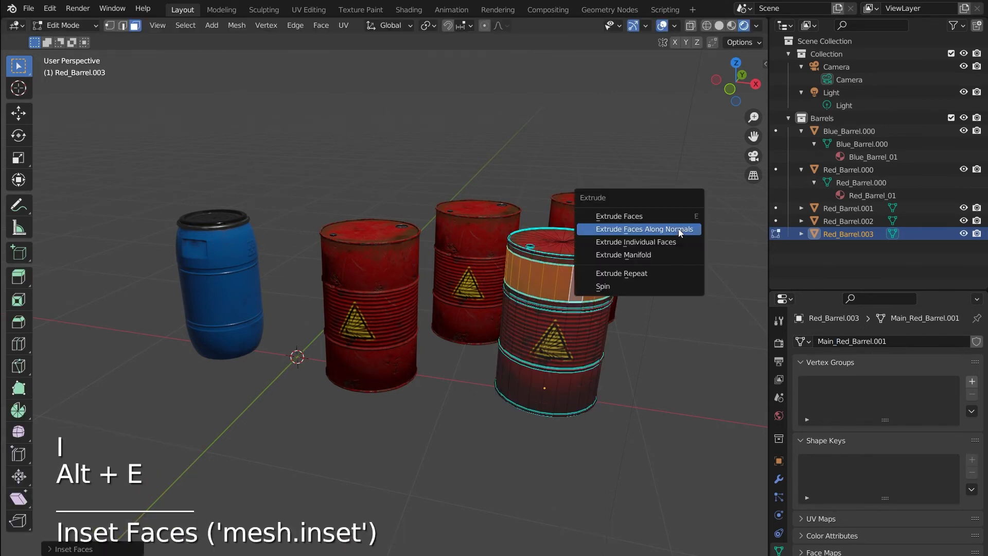
click(678, 229)
click(726, 219)
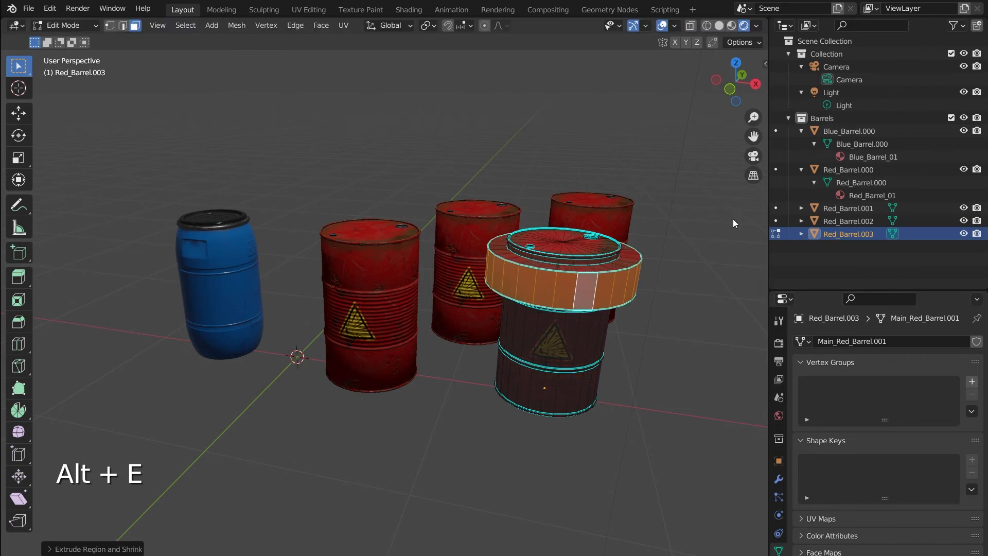
key(Tab)
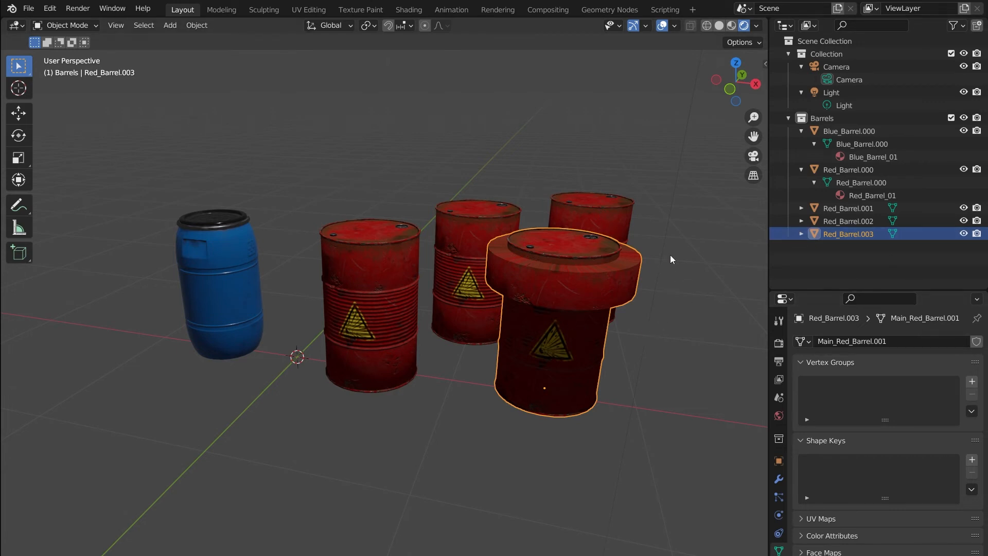
- Undo the extrusion on Red_Barrel.003, return to Object Mode and check its list of available mesh data
key(ctrl+z)
key(ctrl+z)
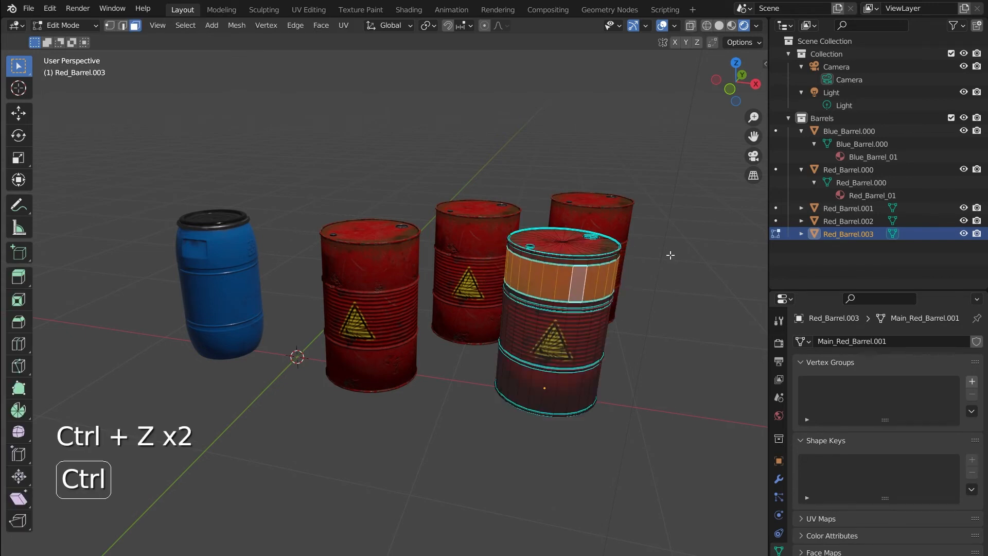
key(Tab)
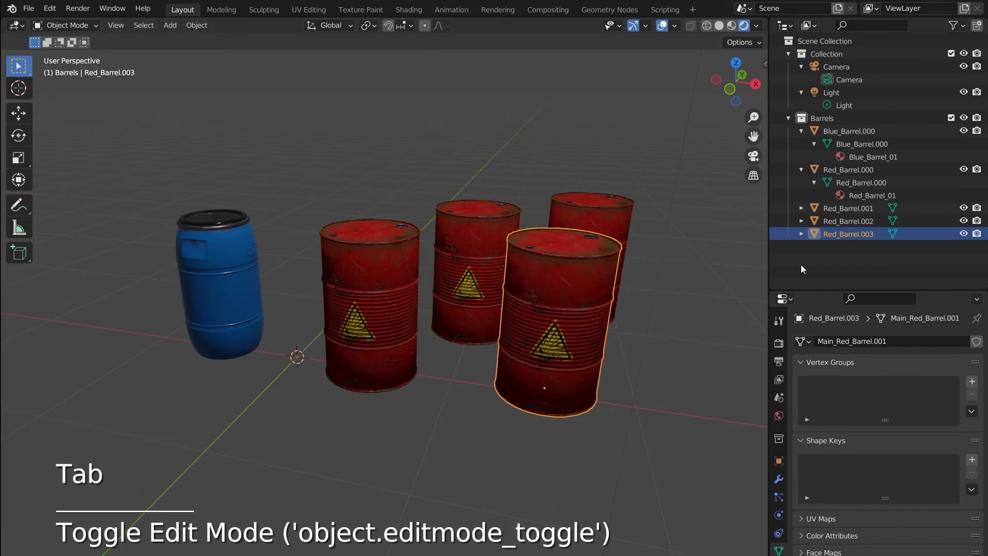
click(801, 341)
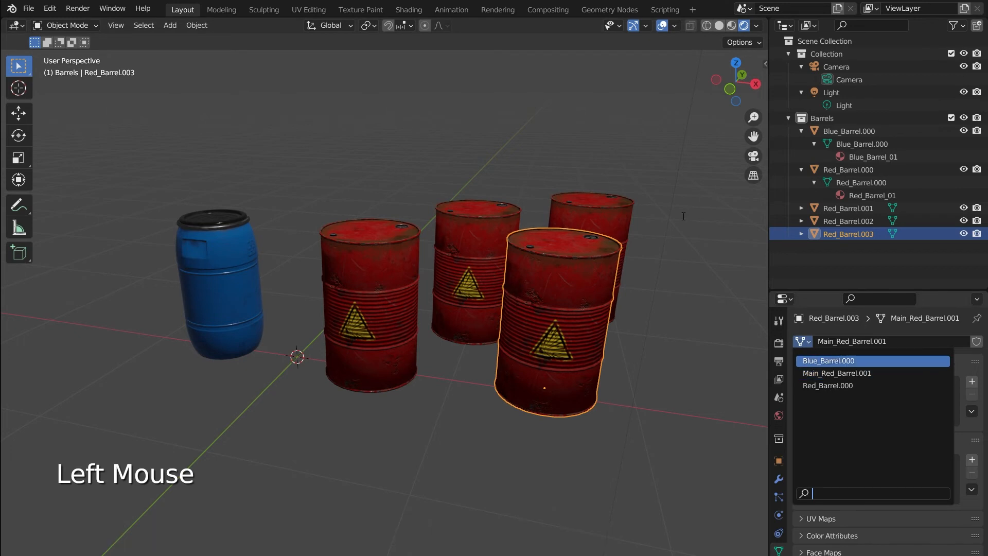
- Undo the mesh rename and the single-user change of Red_Barrel.003, and recheck its mesh data
key(ctrl+z)
key(ctrl+z)
key(ctrl+z)
key(ctrl+z)
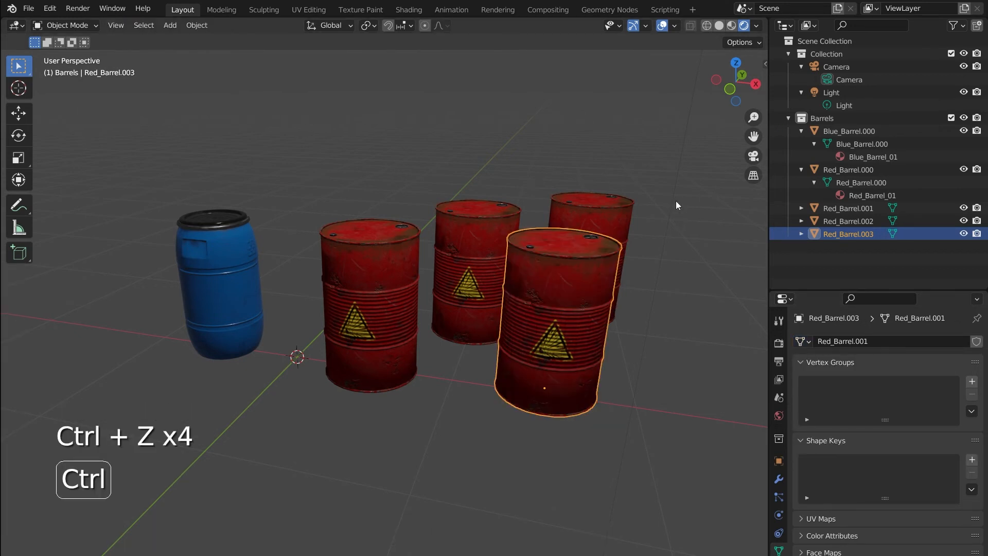
key(ctrl+z)
key(ctrl+z)
click(803, 339)
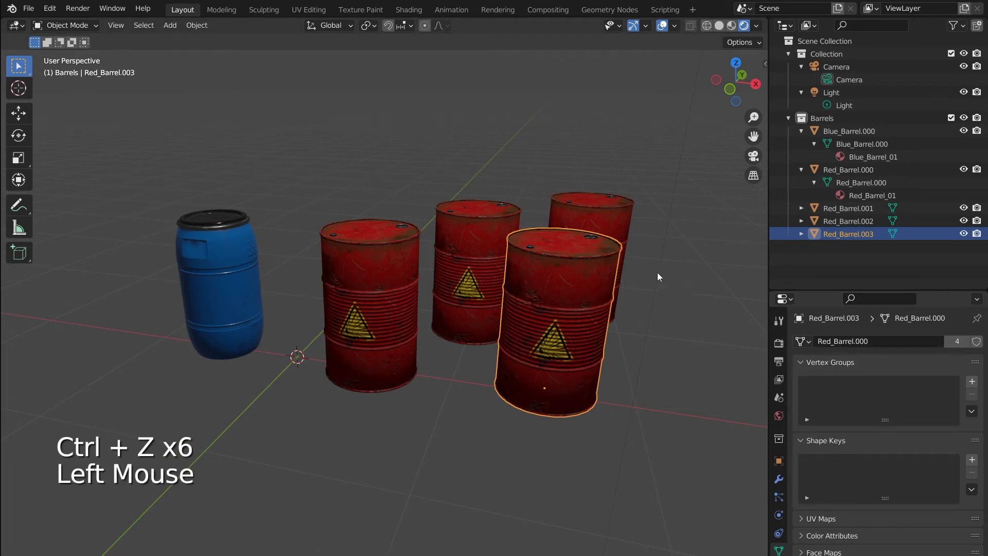
- Select all four red barrels with Red_Barrel.003 as the active one and join them into one object
click(599, 202)
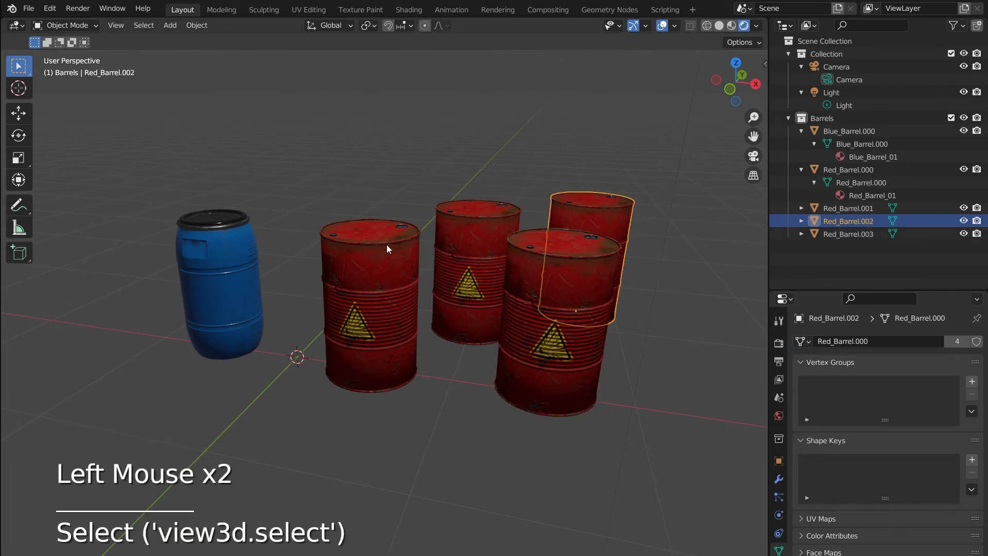
click(415, 269)
shift+click(469, 212)
shift+click(602, 209)
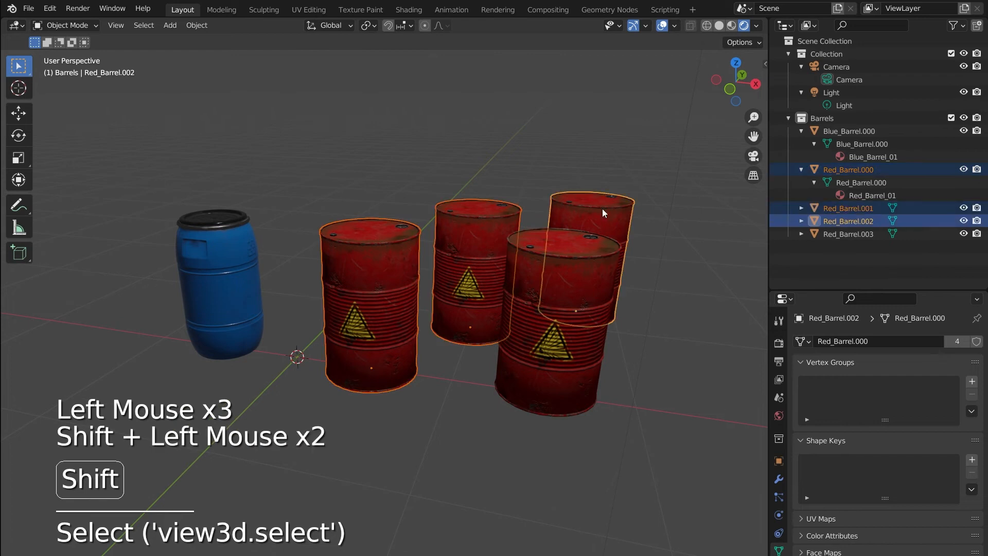
shift+click(578, 282)
key(ctrl+j)
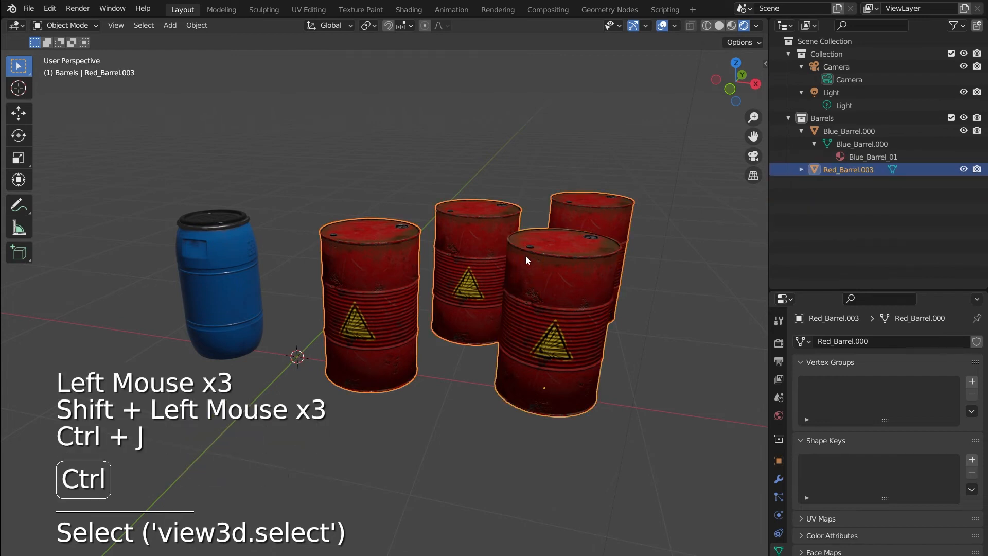
- Expand the joined Red_Barrel.003 in the scene hierarchy and inspect its combined mesh in Edit Mode
click(800, 169)
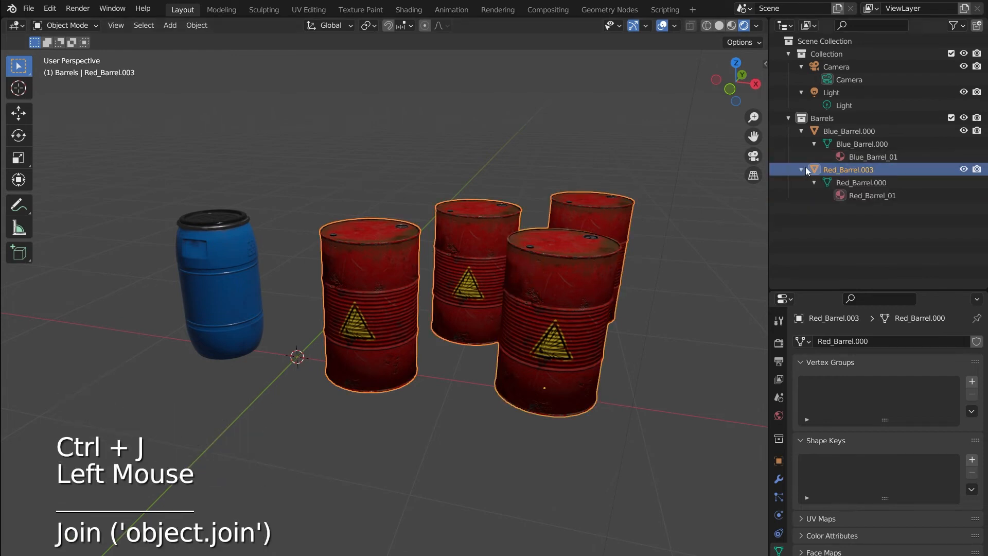
click(864, 184)
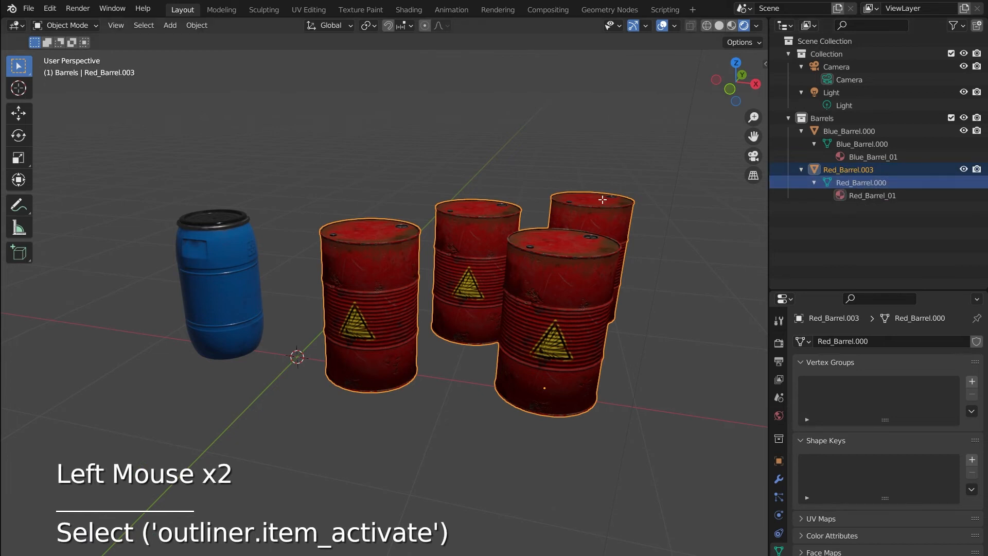
key(Tab)
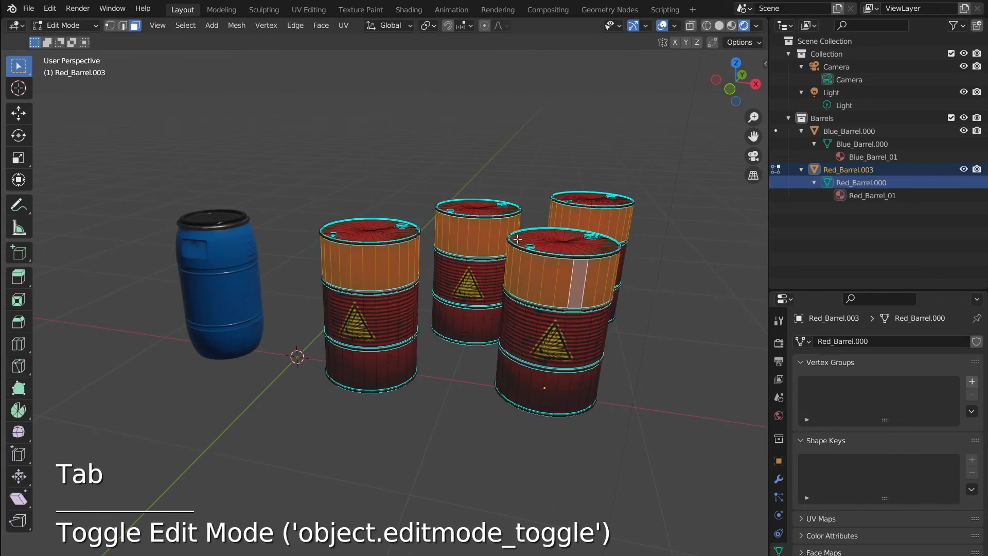
key(Tab)
key(alt+s)
click(488, 223)
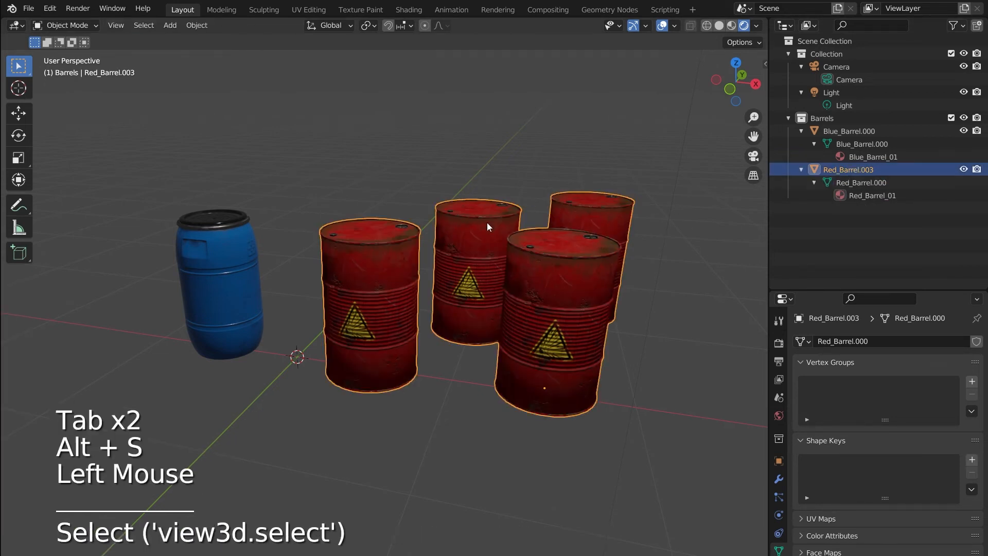
- Create a linked duplicate of the joined red barrels and move it horizontally beside the original group
key(alt+d)
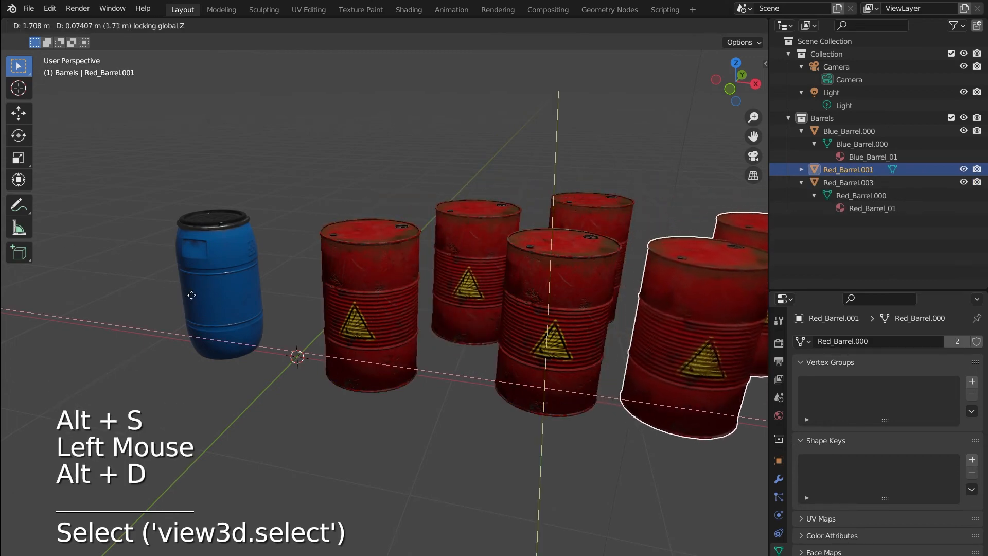
click(479, 274)
scroll(487, 285, down, 2)
middle_drag(489, 291, 572, 280)
scroll(562, 312, up, 1)
scroll(562, 311, up, 1)
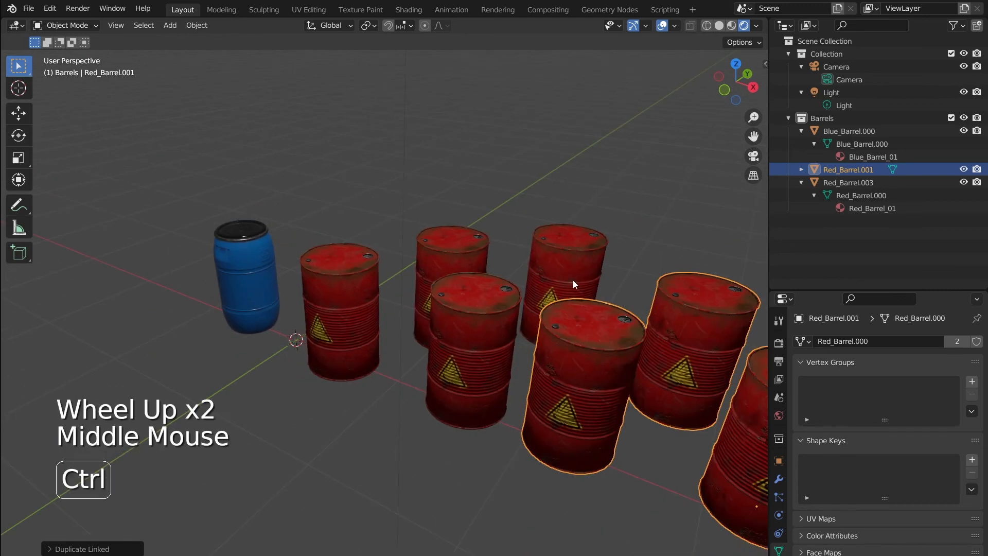
- Undo the linked duplicate and the joining of the red barrels, and select Red_Barrel.002
key(ctrl+z)
key(ctrl+z)
key(ctrl+z)
key(ctrl+z)
key(ctrl+z)
key(ctrl+z)
key(ctrl+z)
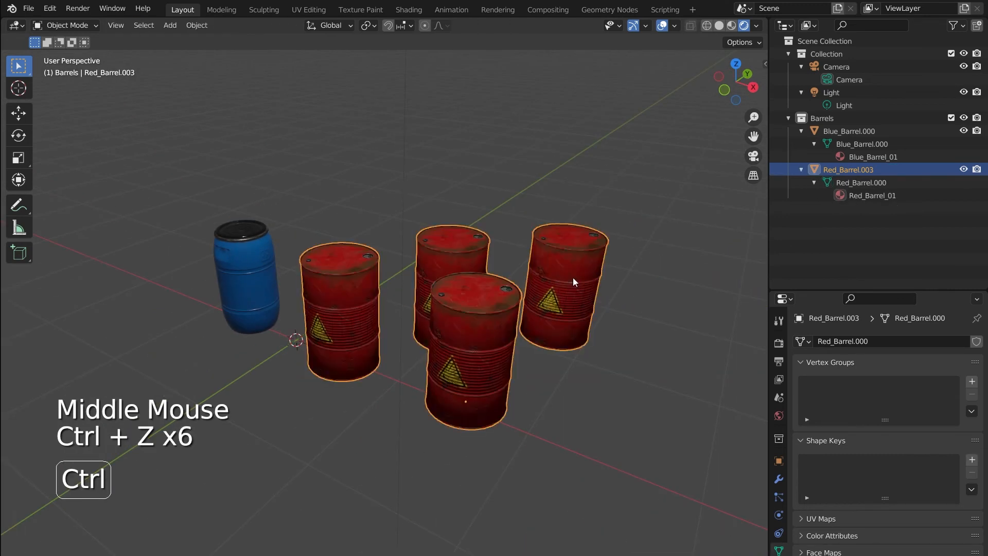
click(567, 246)
click(561, 246)
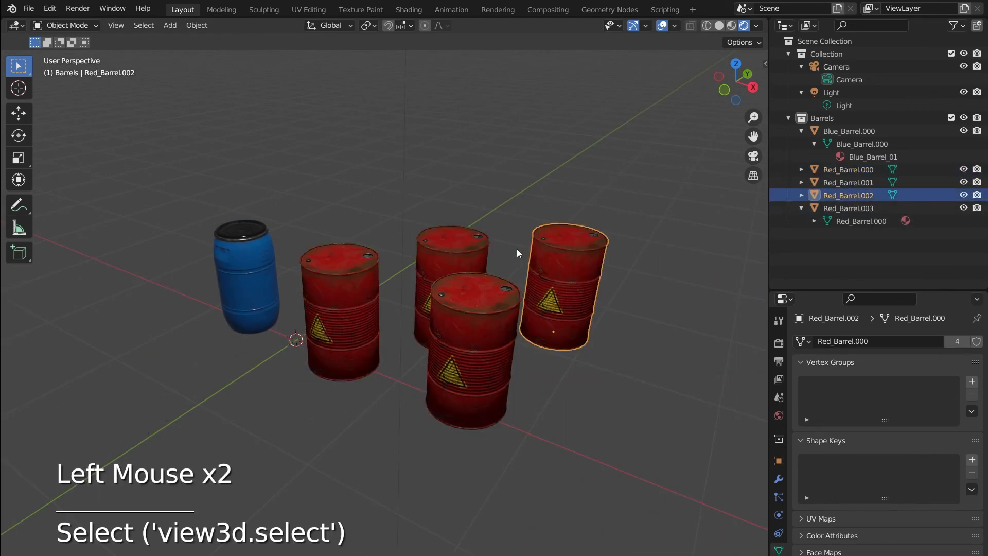
- Delete the three extra red barrels, keeping Red_Barrel.000 and the blue barrel in the scene
key(x)
click(461, 247)
key(x)
click(461, 248)
click(457, 301)
key(x)
click(458, 302)
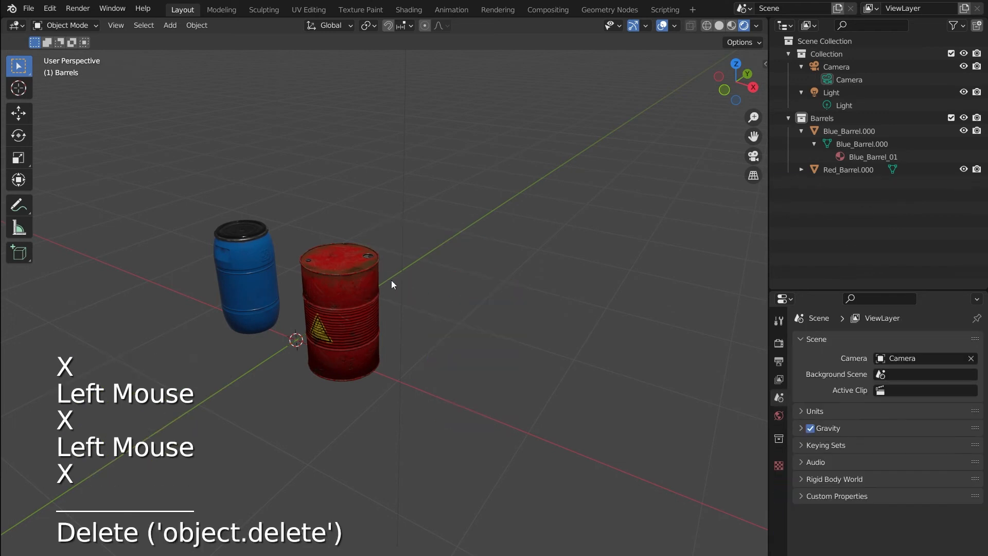
- Select the Light object above the barrels and change its light type to Area
middle_drag(391, 280, 368, 217)
click(817, 93)
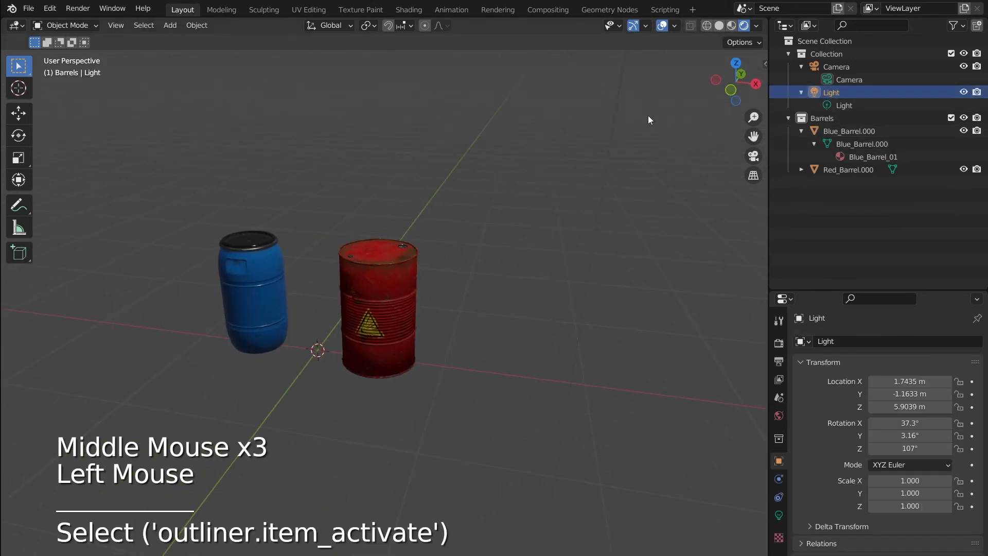
scroll(617, 139, down, 3)
key(KP_Decimal)
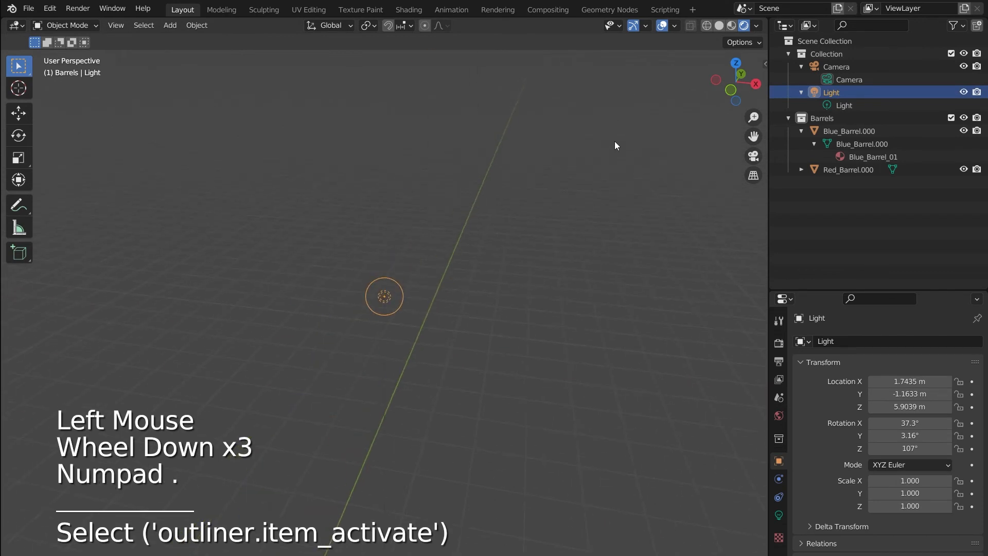
scroll(444, 286, down, 1)
scroll(443, 282, down, 2)
middle_drag(443, 288, 561, 303)
click(779, 515)
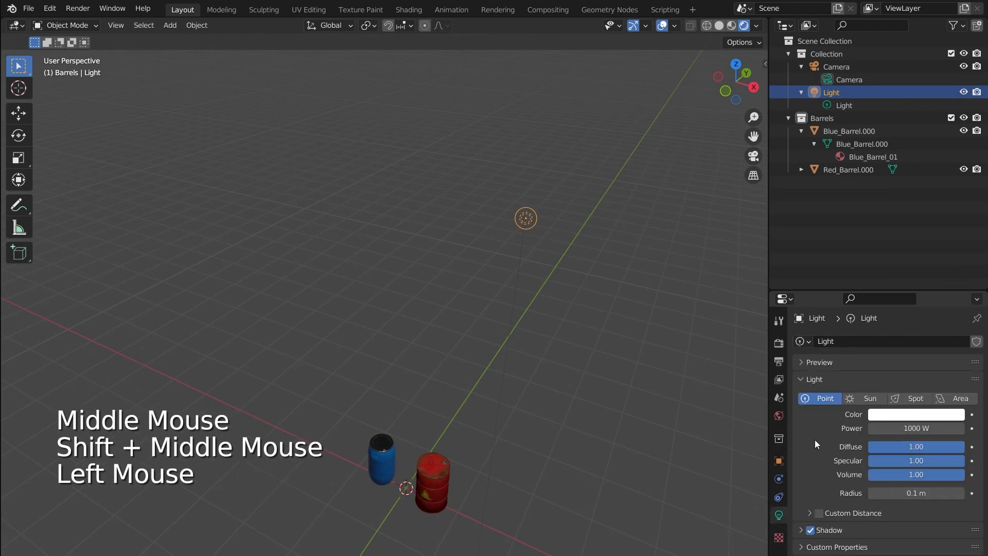
click(940, 398)
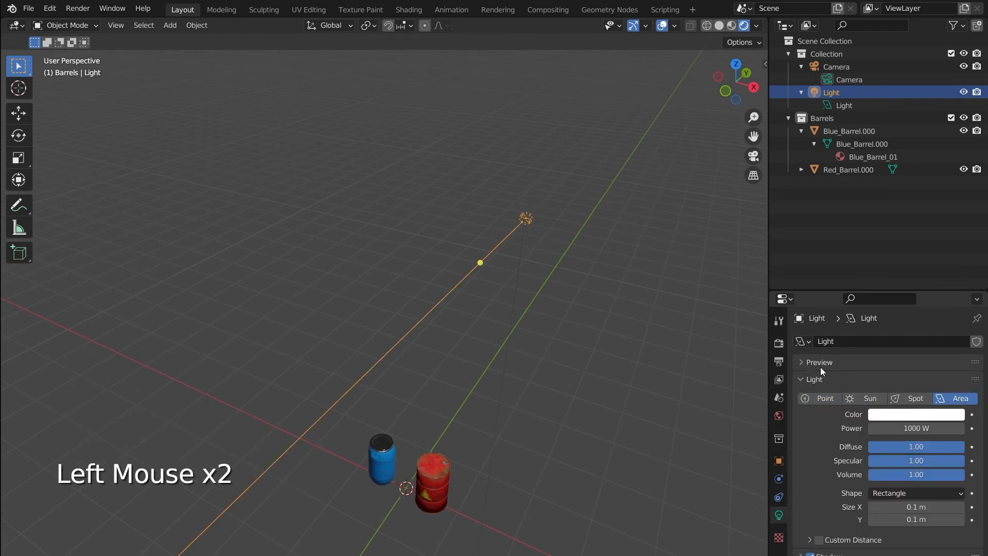
- Clear the area light's rotation and set its Size X to 1 m
key(alt+r)
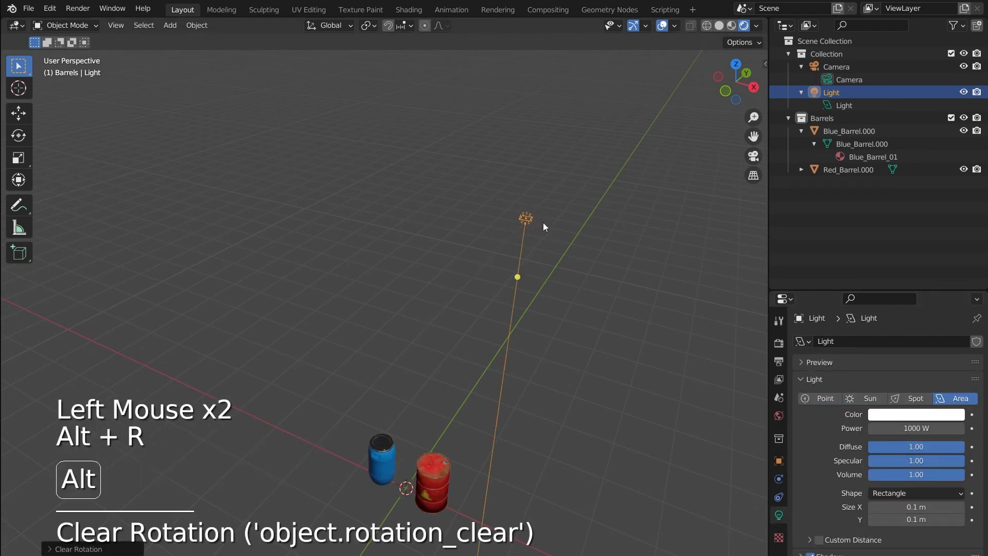
mouse_move(906, 507)
mouse_down()
mouse_move(963, 506)
mouse_move(917, 507)
mouse_up()
double_click(902, 506)
text(1)
key(Tab)
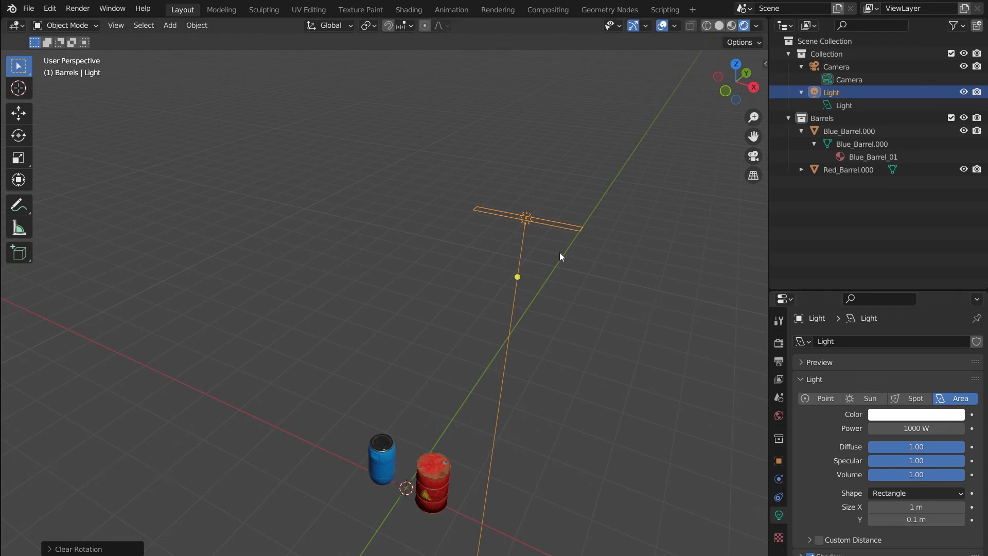
- Make a regular duplicate of the area light and place it beside the original along the Y axis
shift+middle_drag(560, 252, 516, 297)
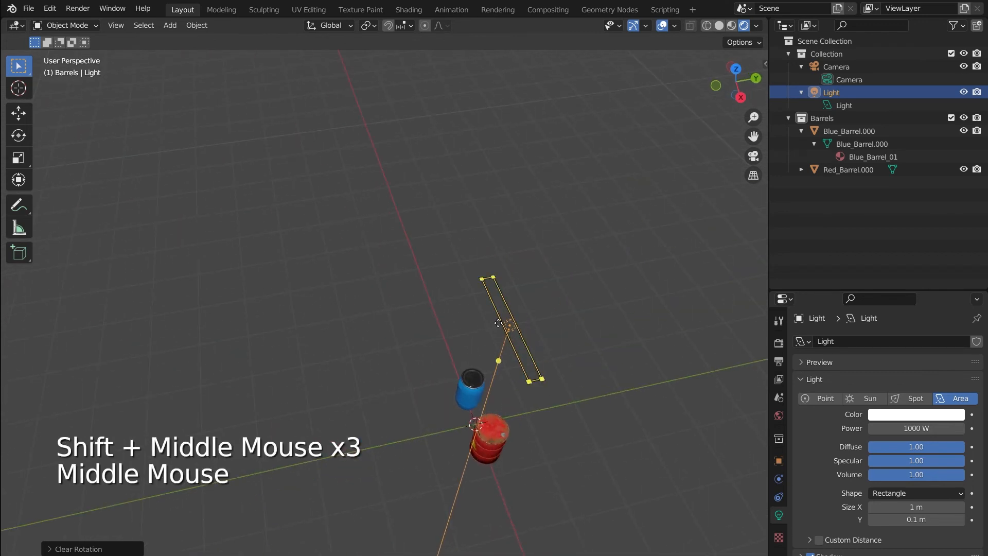
click(542, 308)
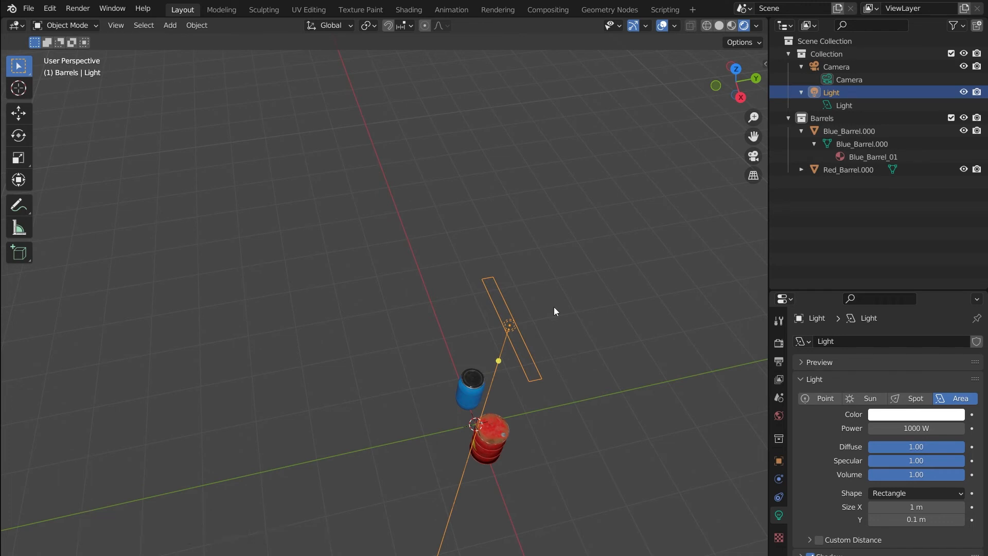
middle_drag(554, 306, 469, 346)
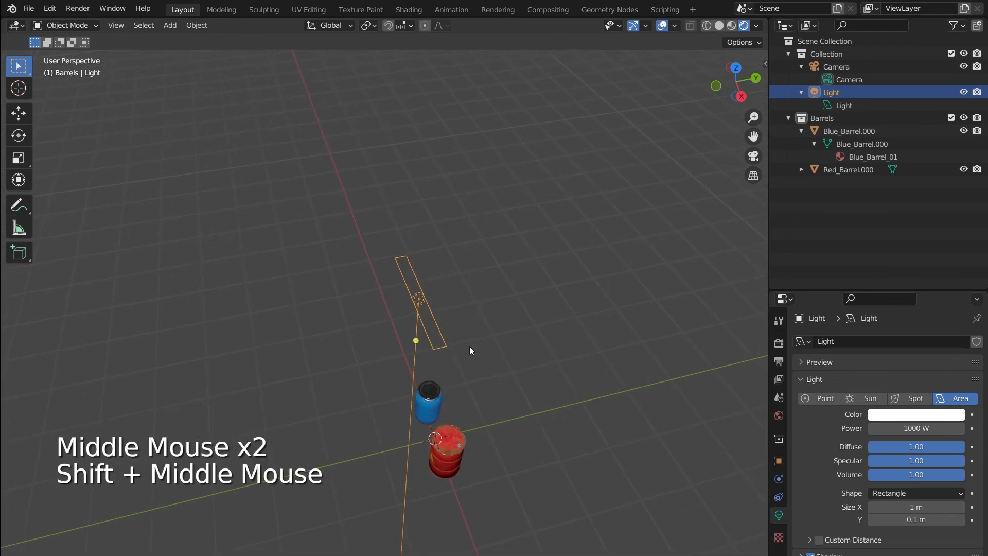
key(shift+d)
key(x)
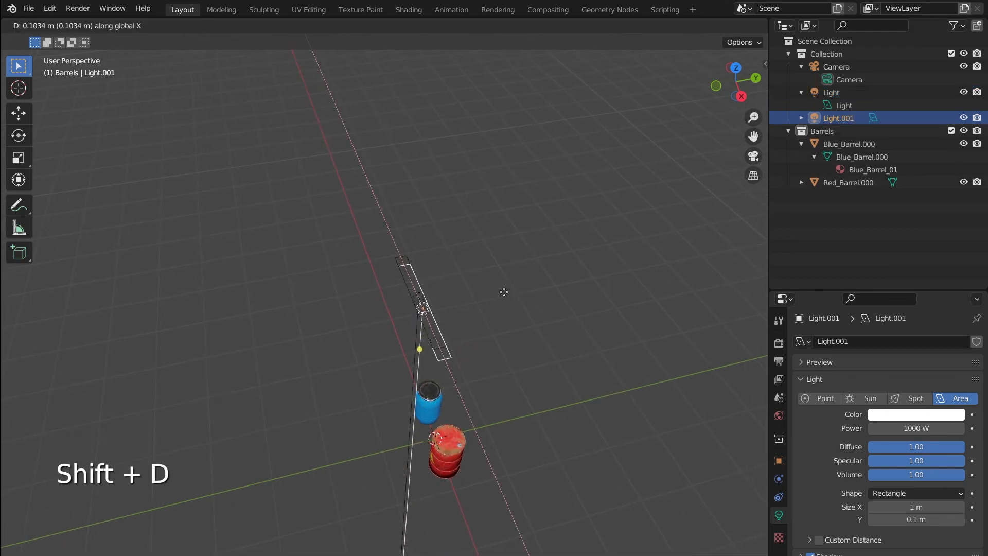
click(595, 278)
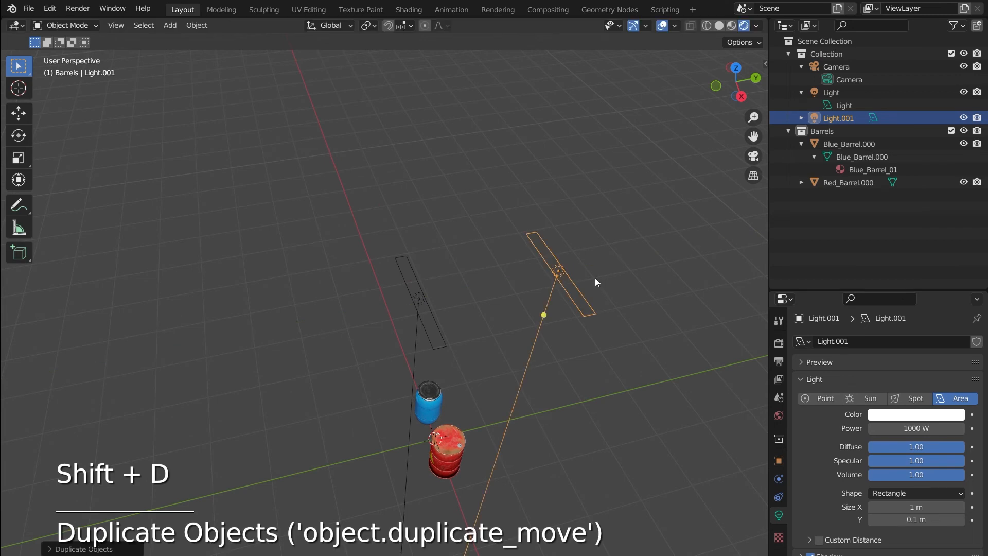
- Check the light data-blocks available to the original light, and undo the regular duplicate
click(407, 289)
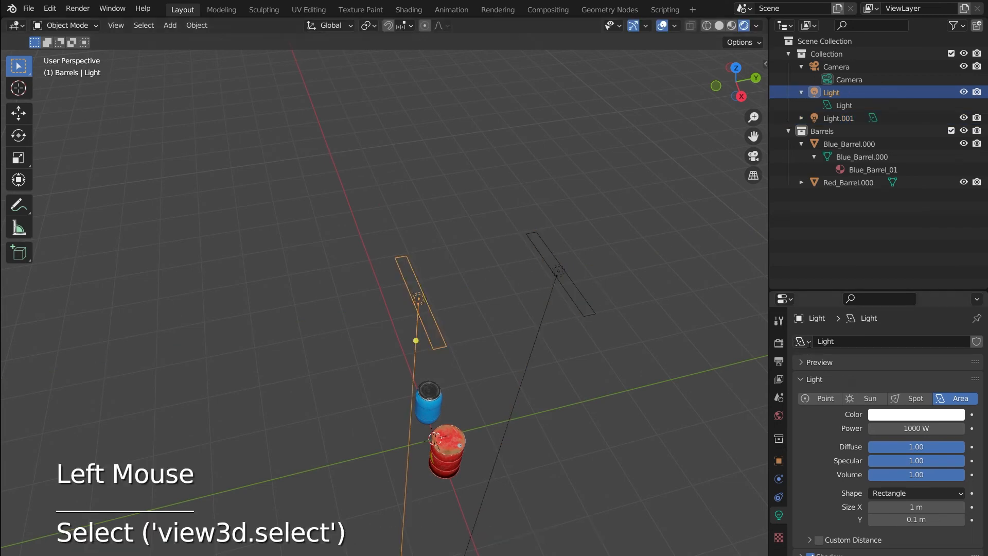
click(802, 341)
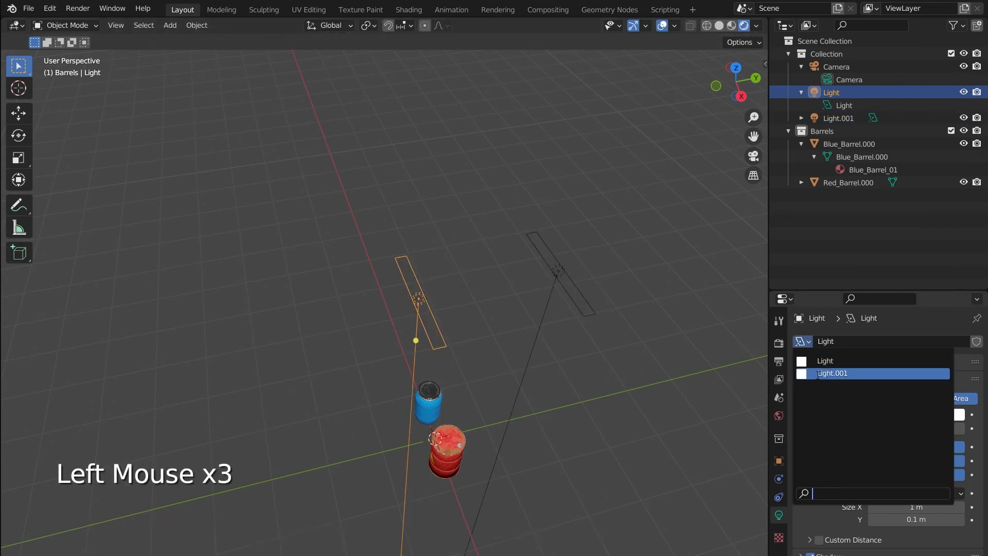
key(ctrl+z)
key(ctrl+z)
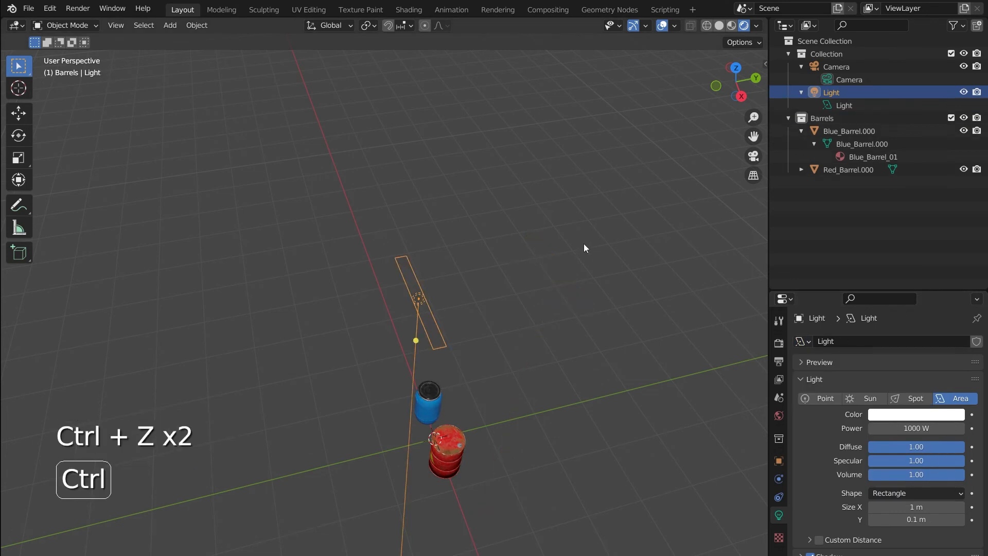
- Check the available light data again, and place a linked duplicate of the area light beside it along the Y axis
click(817, 340)
click(806, 341)
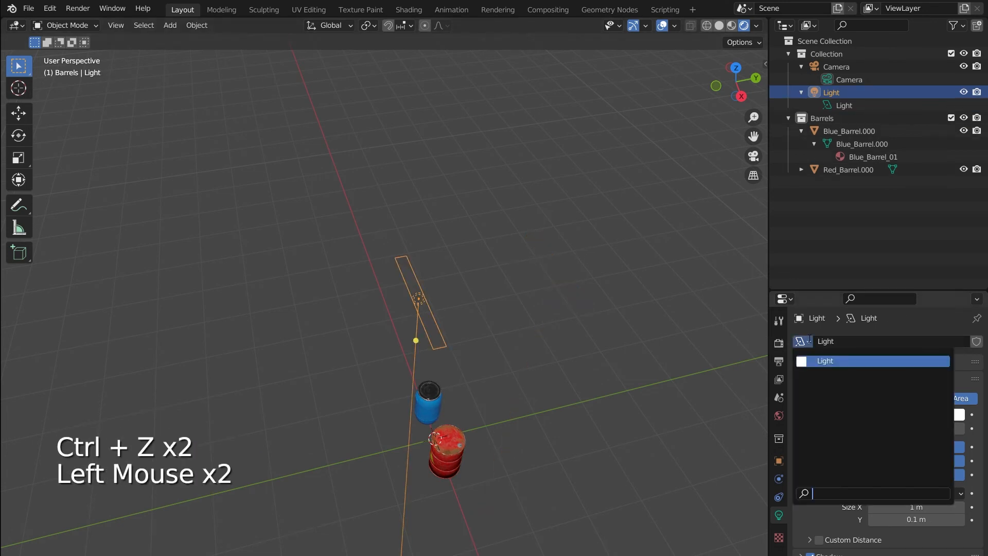
key(alt+d)
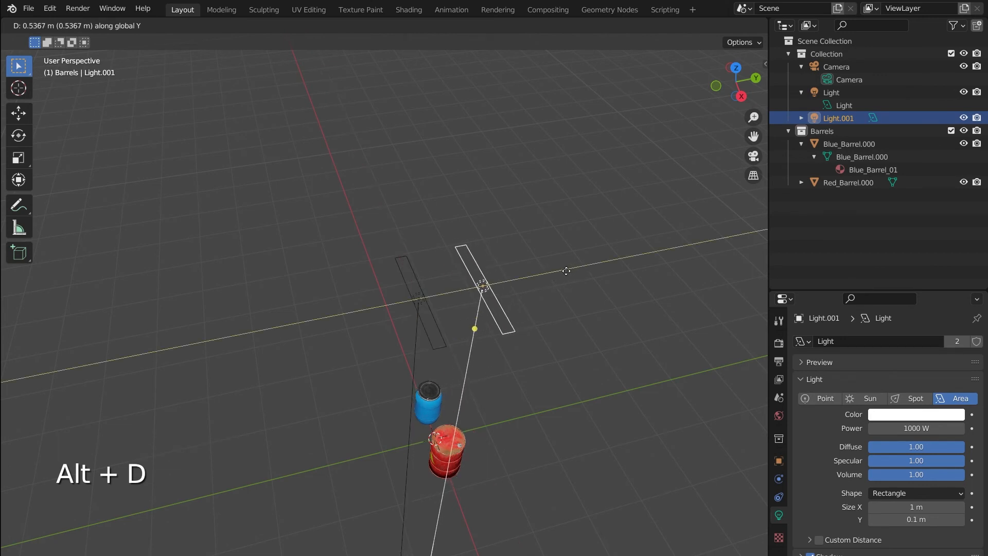
click(540, 276)
- Select both area lights and create linked duplicates of them, moved about 0.9 m along the Y axis
click(420, 289)
shift+click(472, 285)
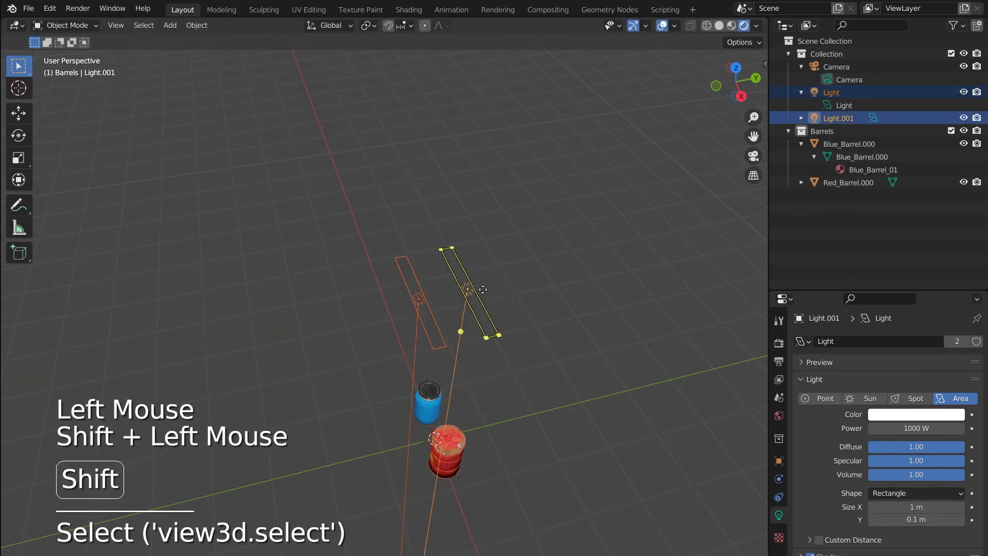
key(alt+d)
key(y)
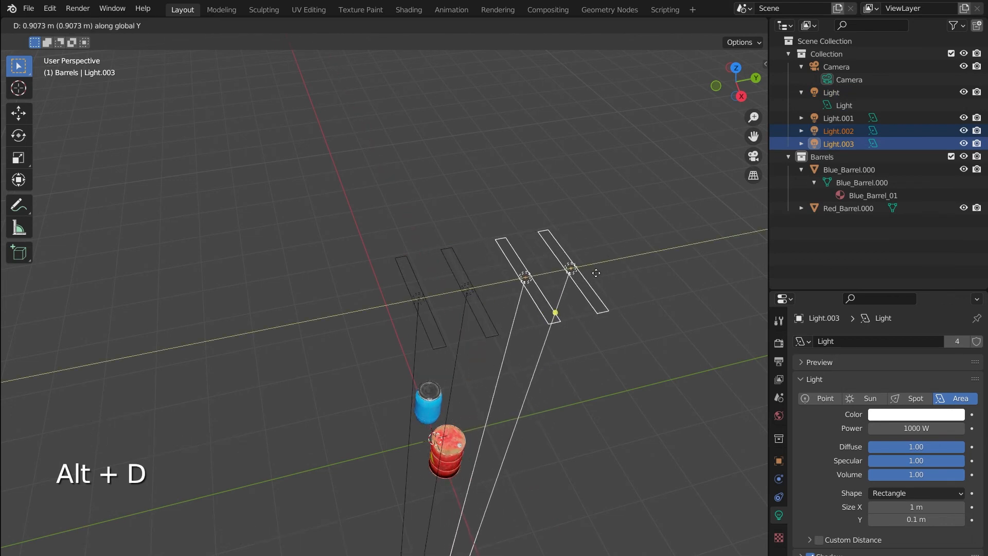
click(592, 273)
- Select all four linked area lights and change their shared light color to yellow and on to pure green
click(417, 297)
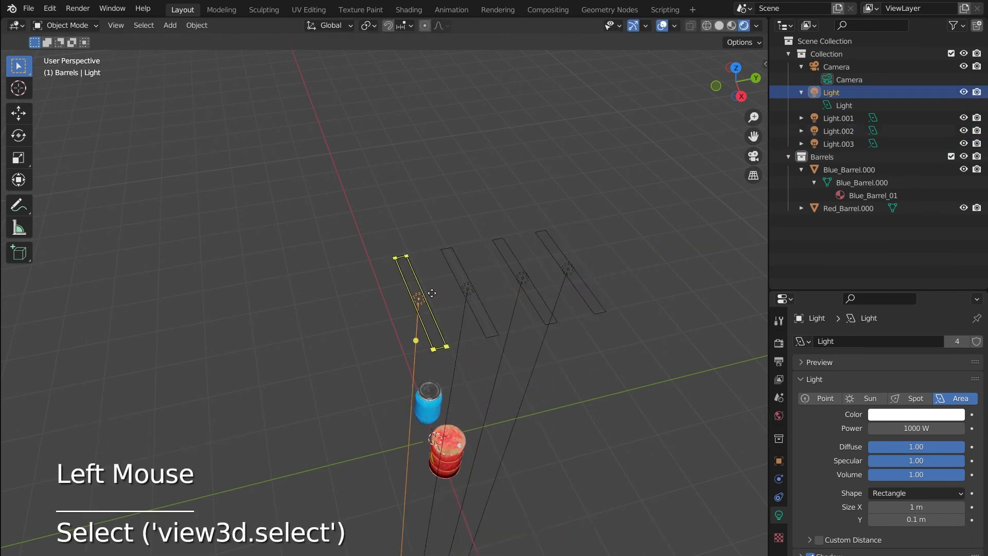
shift+click(467, 289)
shift+click(522, 278)
shift+click(561, 266)
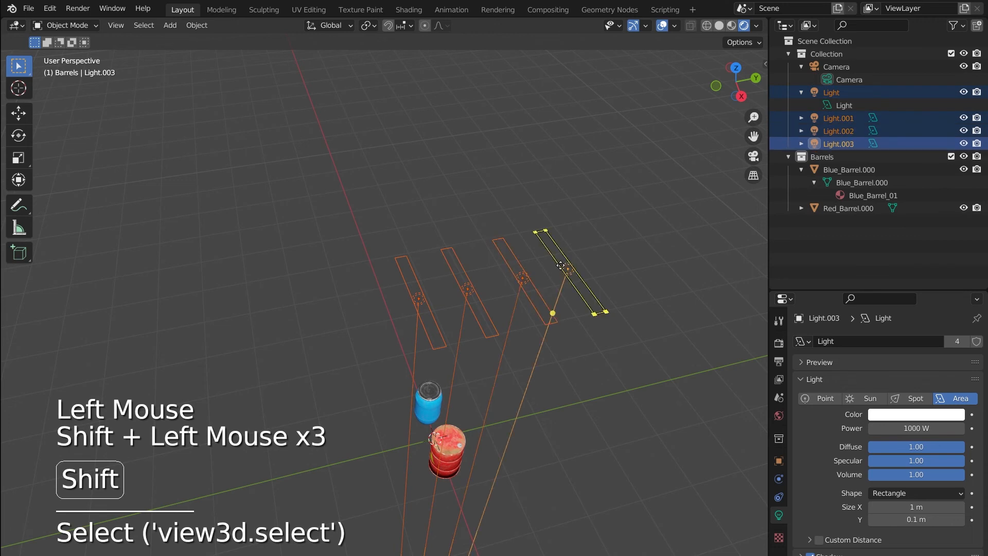
click(802, 341)
click(906, 415)
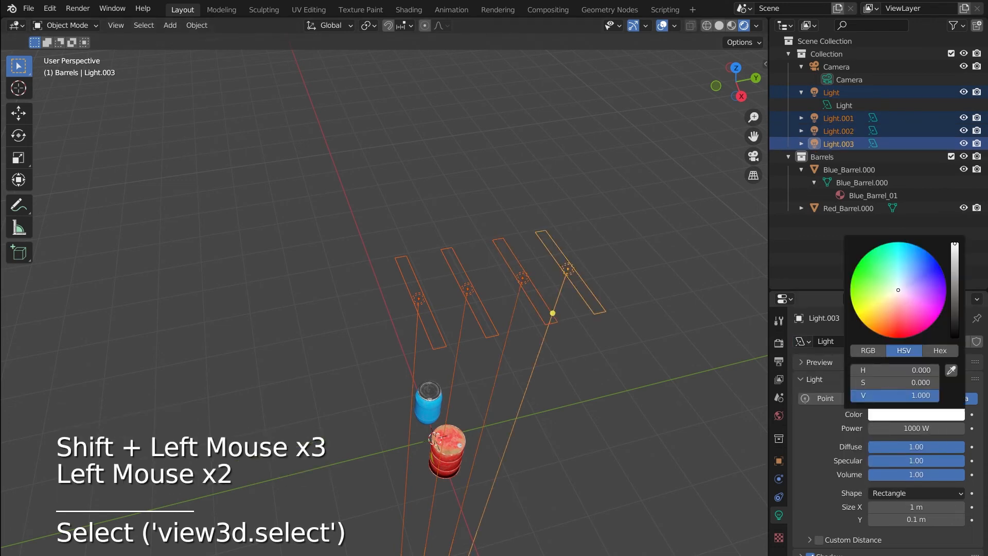
click(941, 268)
middle_drag(505, 399, 555, 427)
click(915, 414)
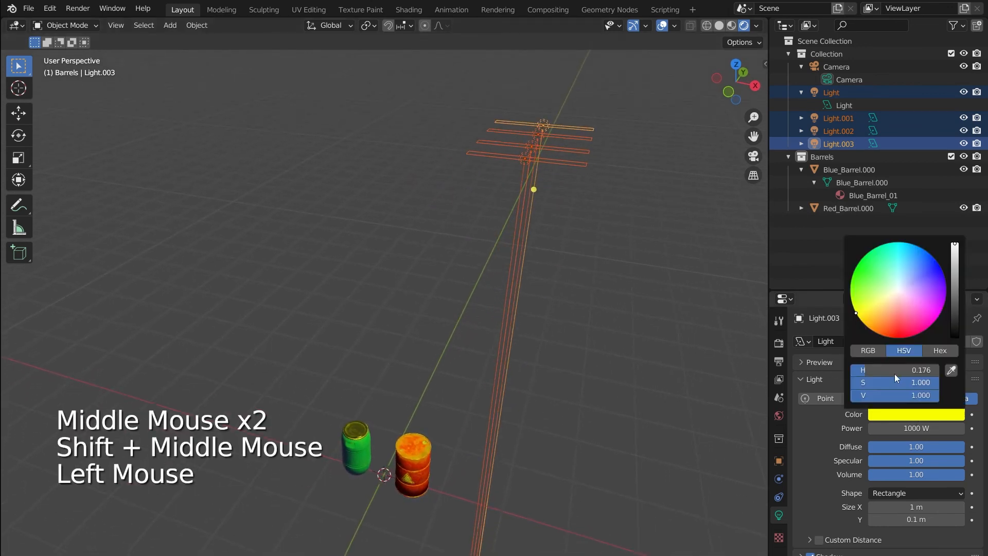
click(901, 263)
- Add a mesh plane beneath the barrels and scale it up into a large floor
key(shift+a)
mouse_move(446, 308)
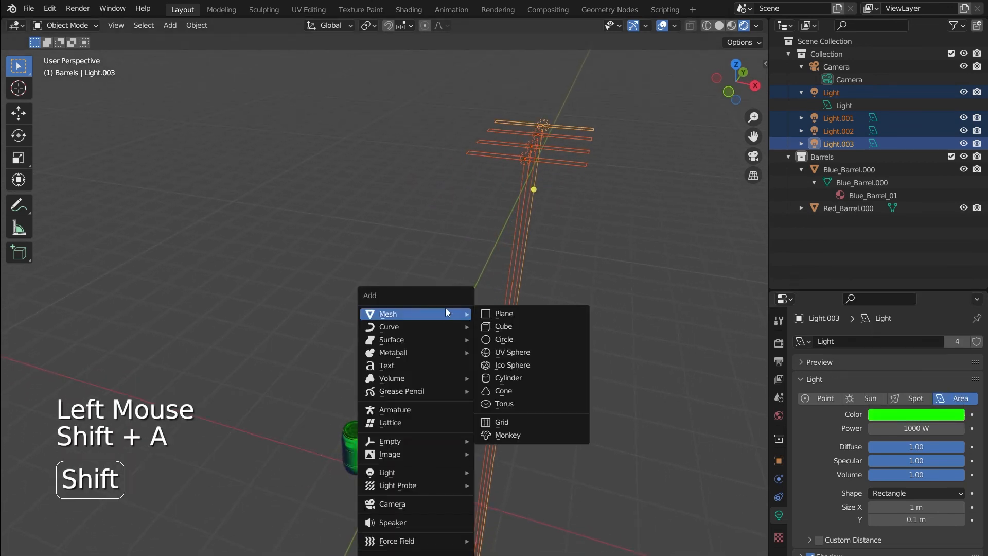
click(507, 313)
key(s)
click(218, 335)
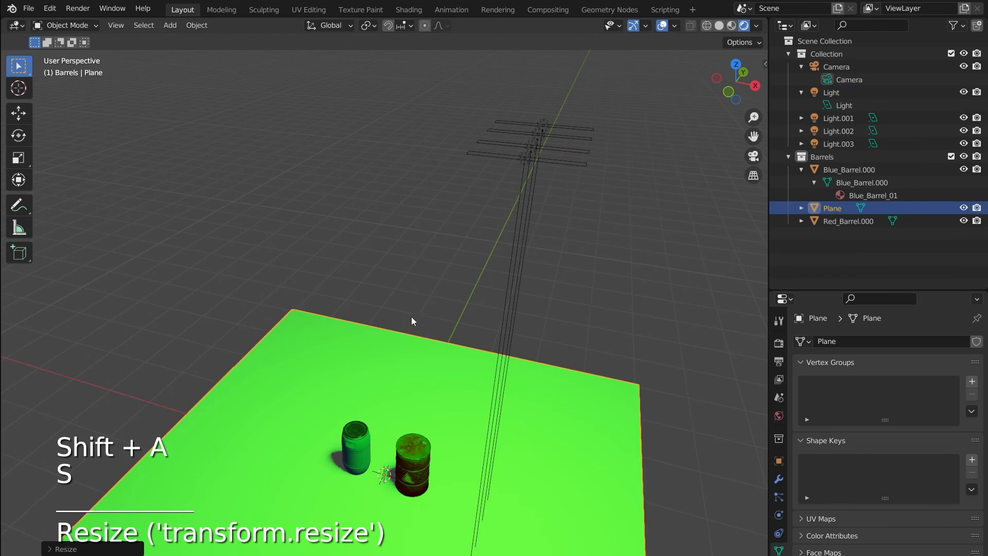
- Select all four area lights together, and reduce the selection to the original Light only
click(526, 158)
shift+click(532, 146)
shift+click(538, 136)
shift+click(542, 125)
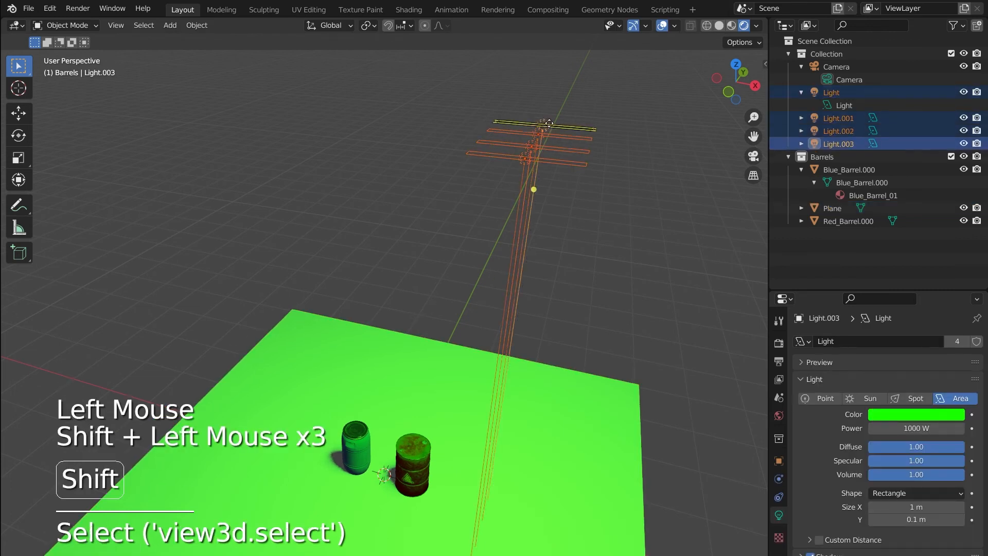
click(532, 147)
click(525, 159)
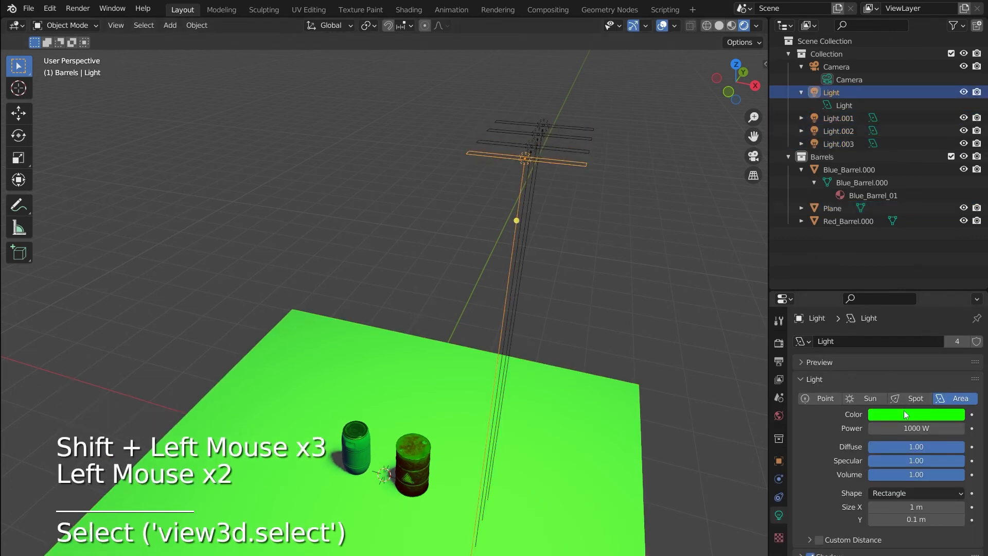
- Set the shared light power first to 10 W and finally to 68.9 W, and its color to pale green
click(926, 429)
text(10)
key(Return)
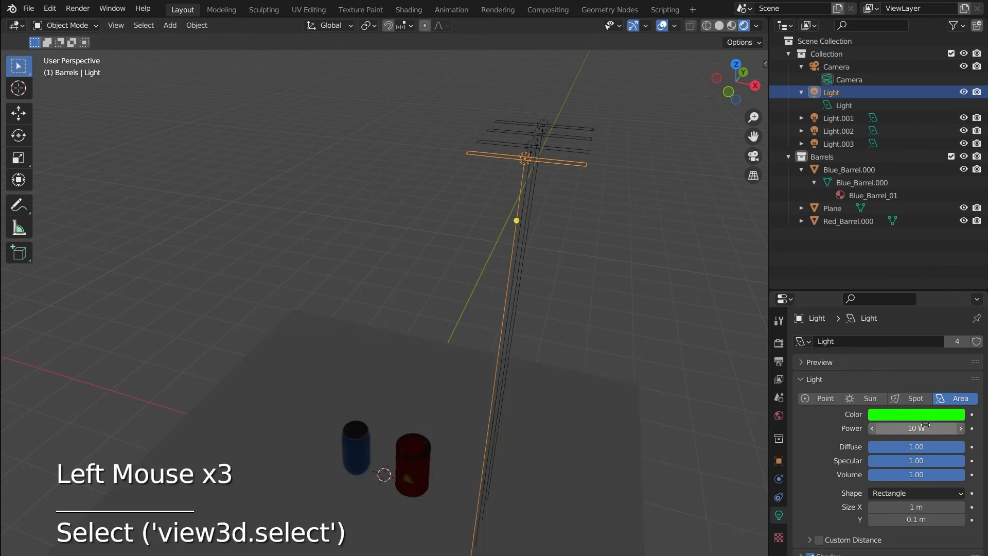
mouse_move(926, 427)
mouse_down()
mouse_move(952, 427)
mouse_move(926, 428)
mouse_up()
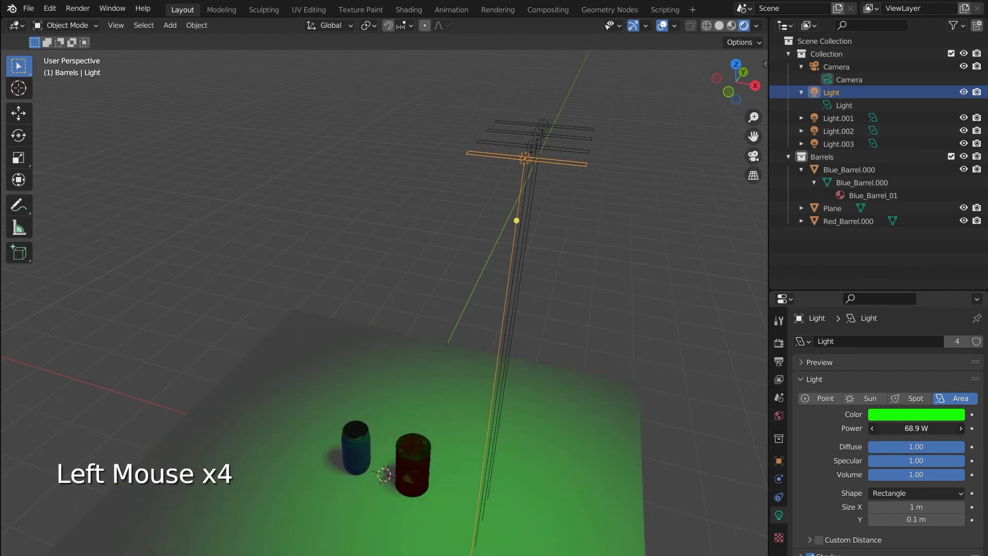
click(904, 410)
drag(897, 316, 887, 243)
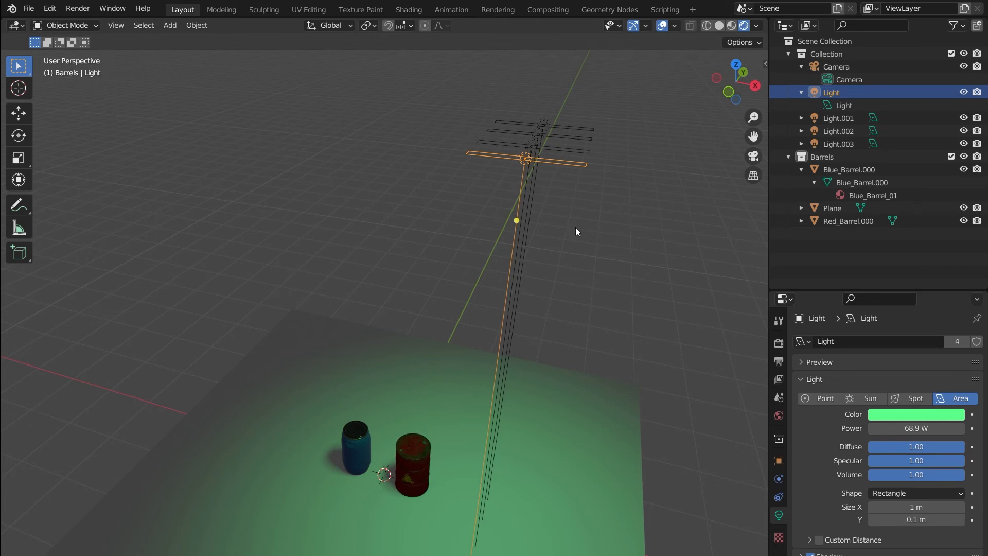
- Snap the 3D cursor to the selected area light, the original Light
shift+middle_drag(575, 227, 508, 268)
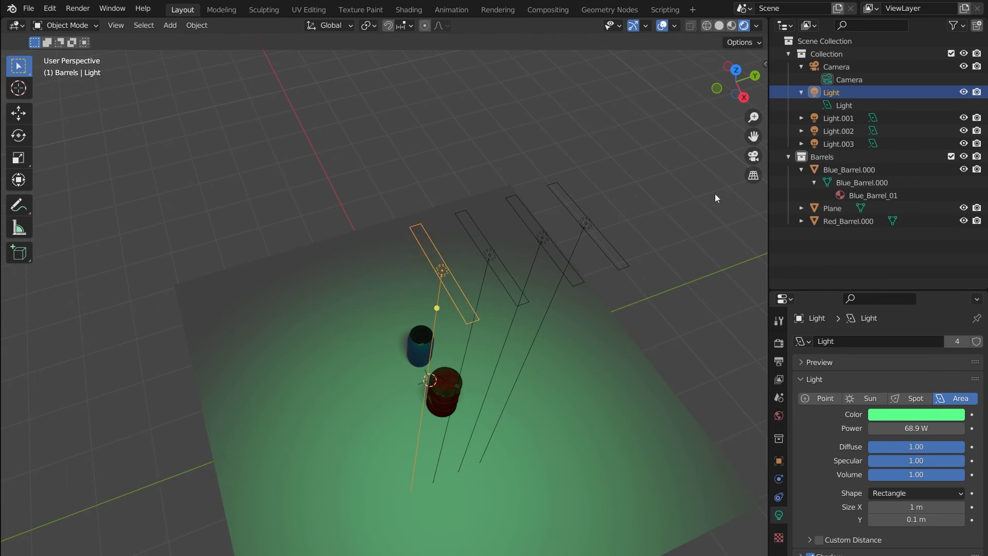
scroll(675, 202, down, 1)
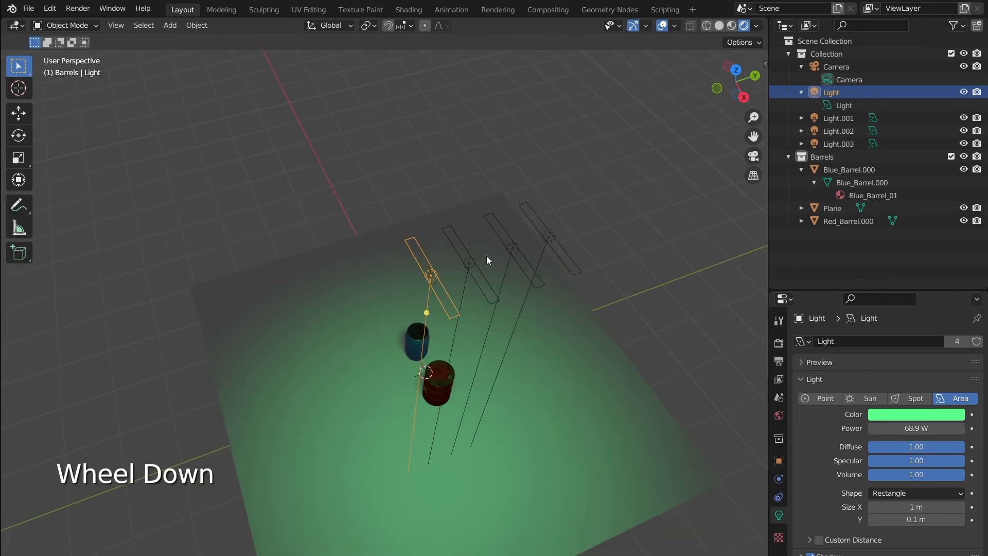
key(shift+s)
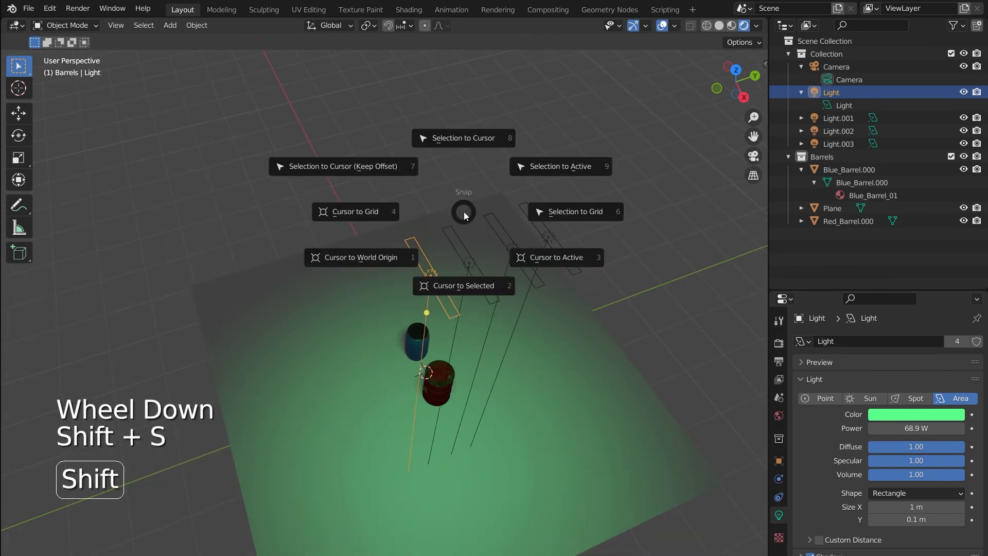
click(453, 287)
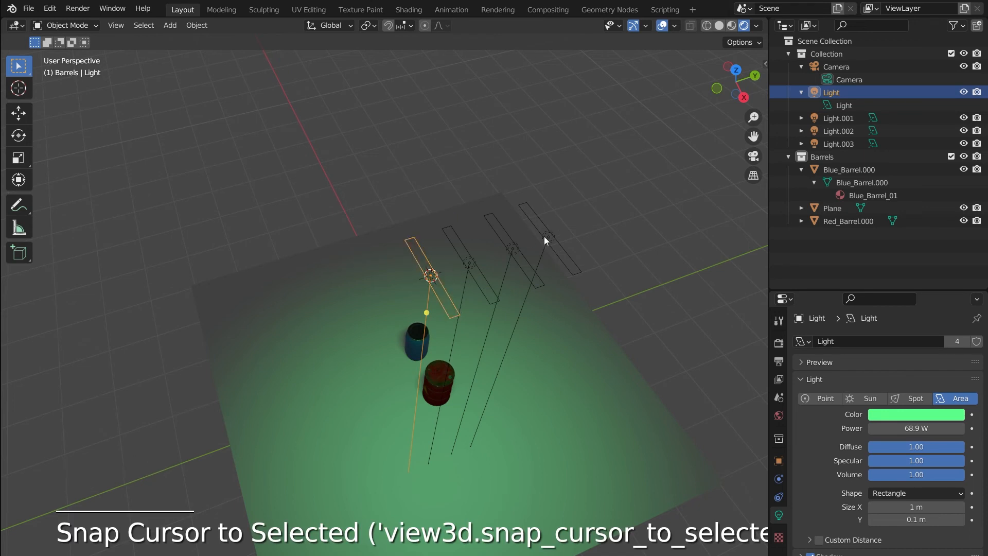
- Add the other three area lights to the selection and restrict transforms to affect only locations
shift+click(469, 264)
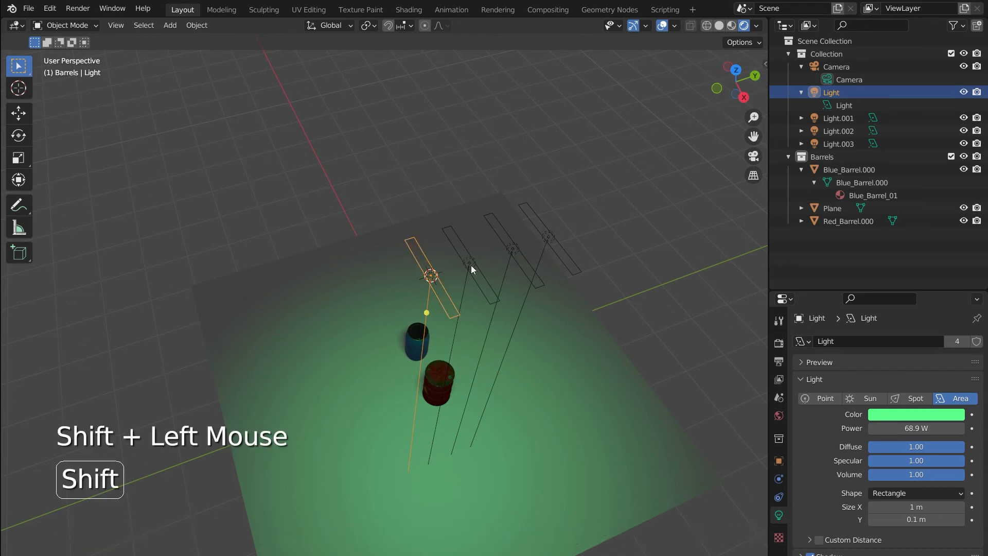
shift+click(514, 248)
shift+click(551, 236)
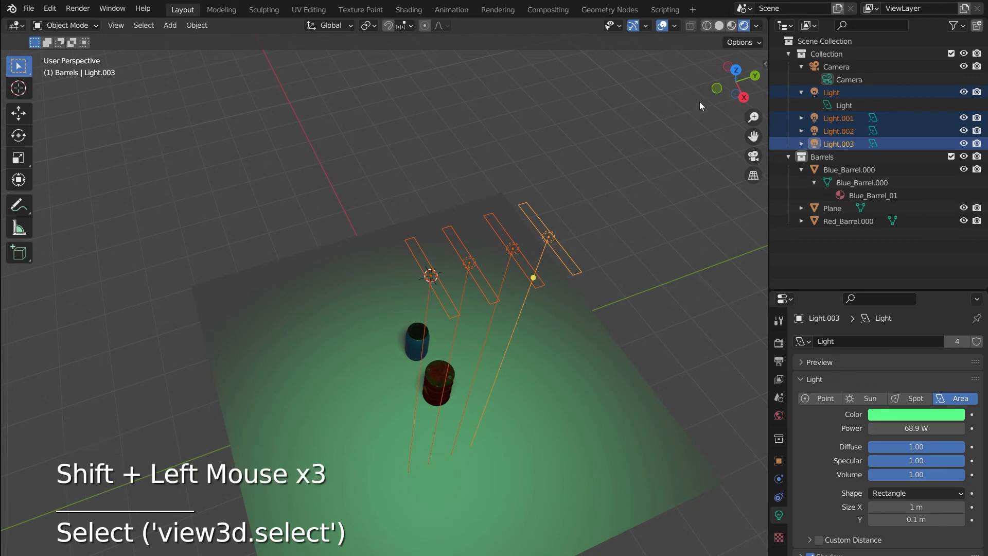
click(743, 42)
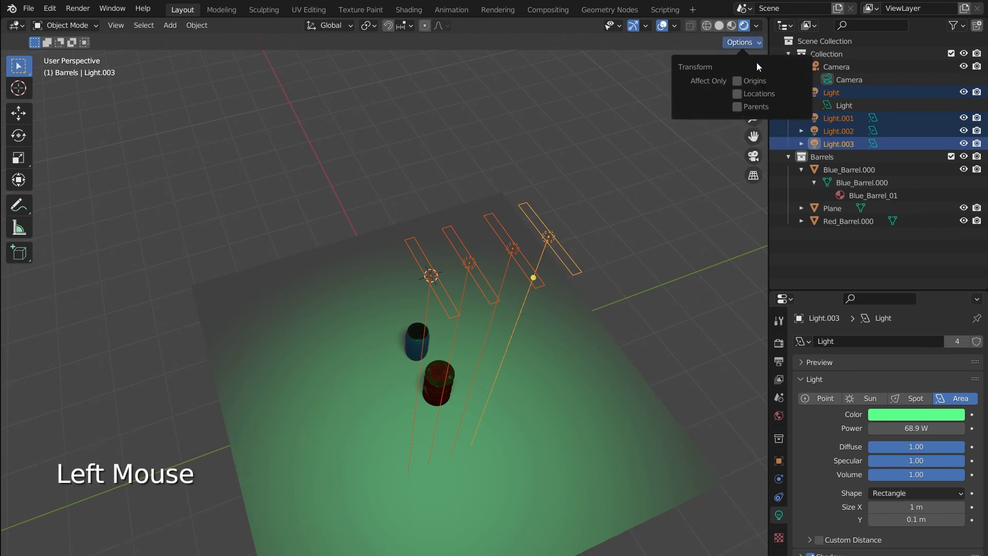
click(767, 94)
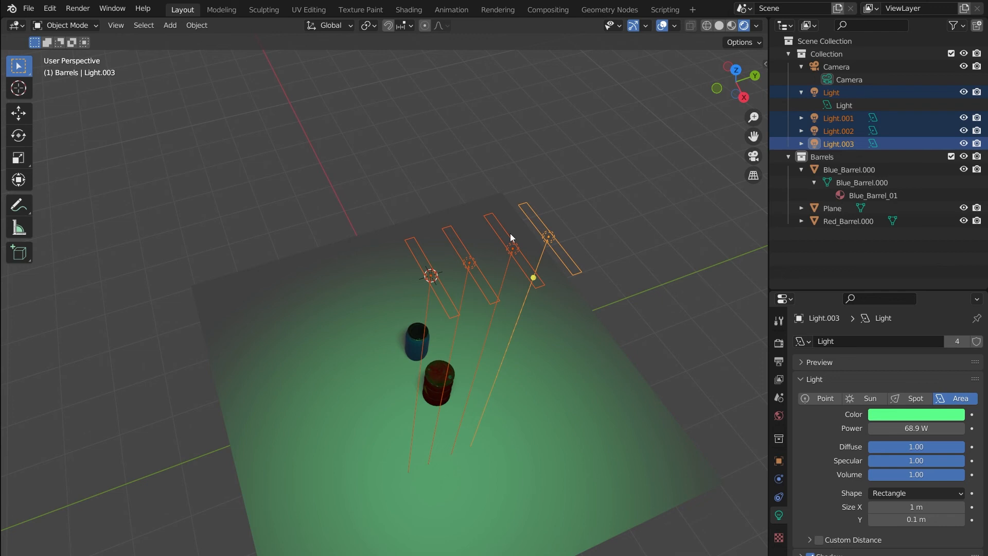
- Set the pivot point to the 3D cursor and try spreading the four lights apart with Scale
key(period)
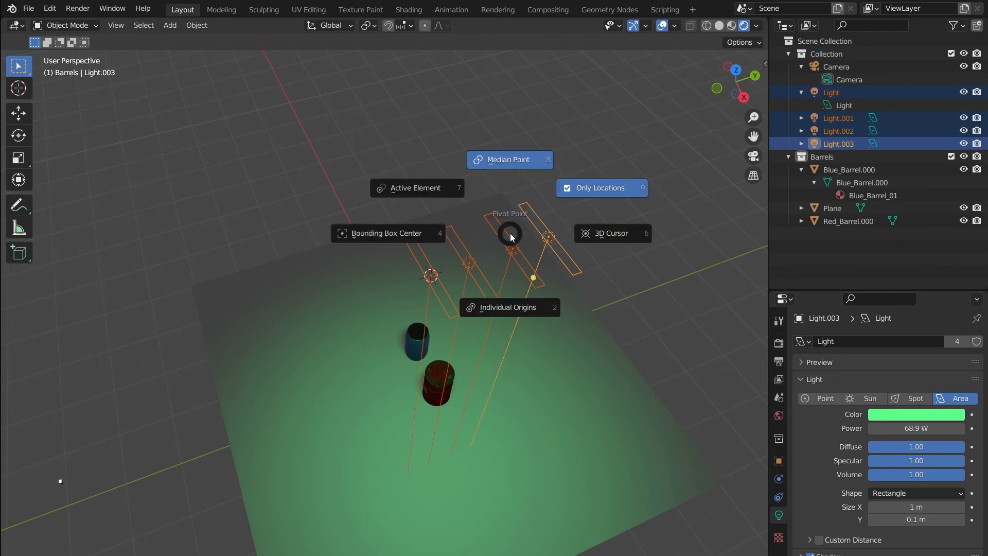
click(600, 235)
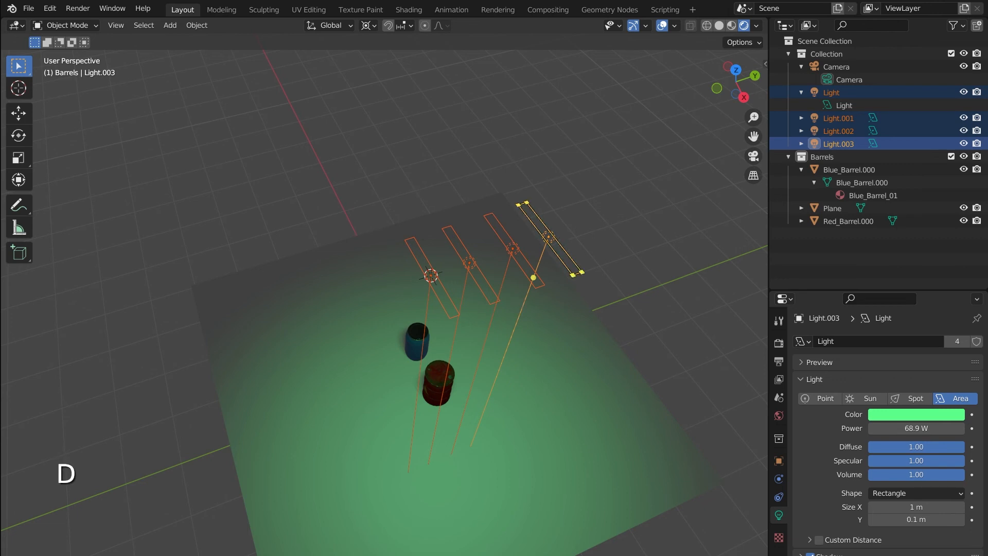
key(s)
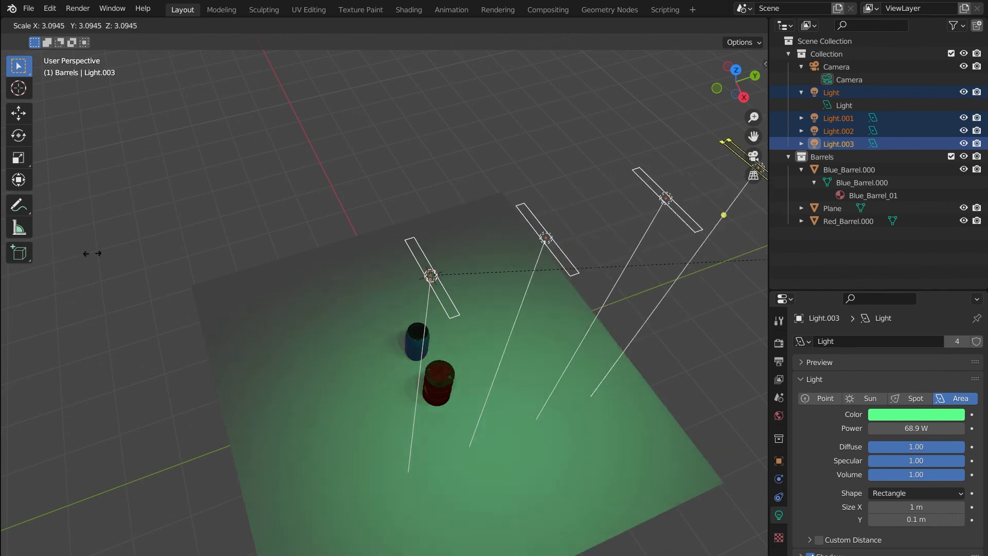
click(463, 285)
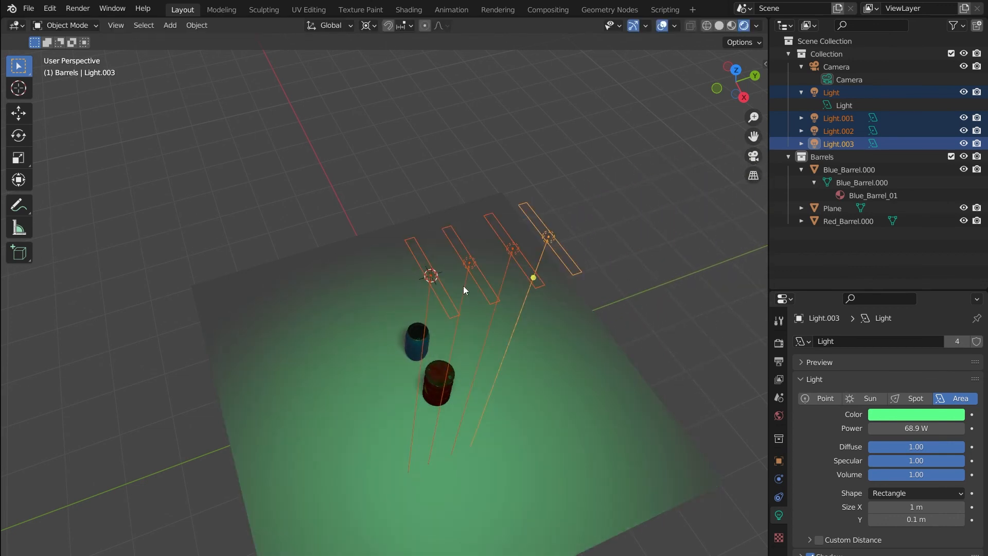
- Delete the three duplicate area lights Light.001, Light.002 and Light.003
click(572, 231)
click(549, 238)
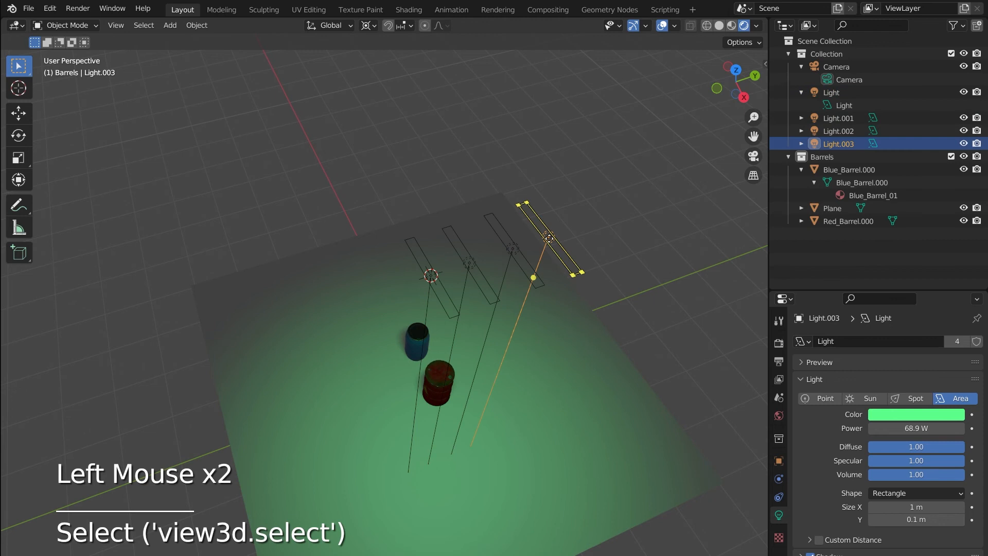
shift+click(515, 246)
shift+click(465, 264)
key(x)
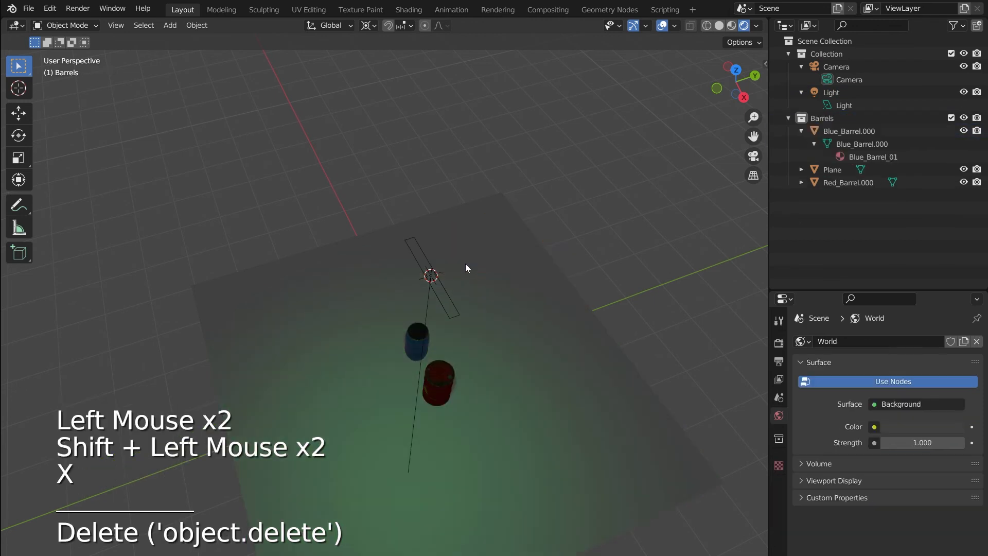
- Change the remaining Light to a Point light and set its power to 100 W
click(448, 300)
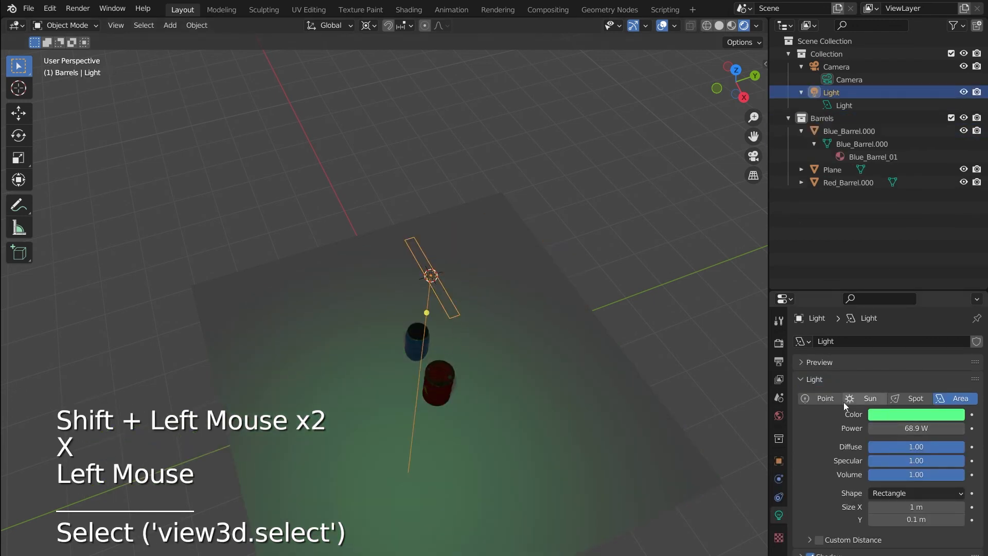
click(822, 398)
click(904, 418)
click(915, 430)
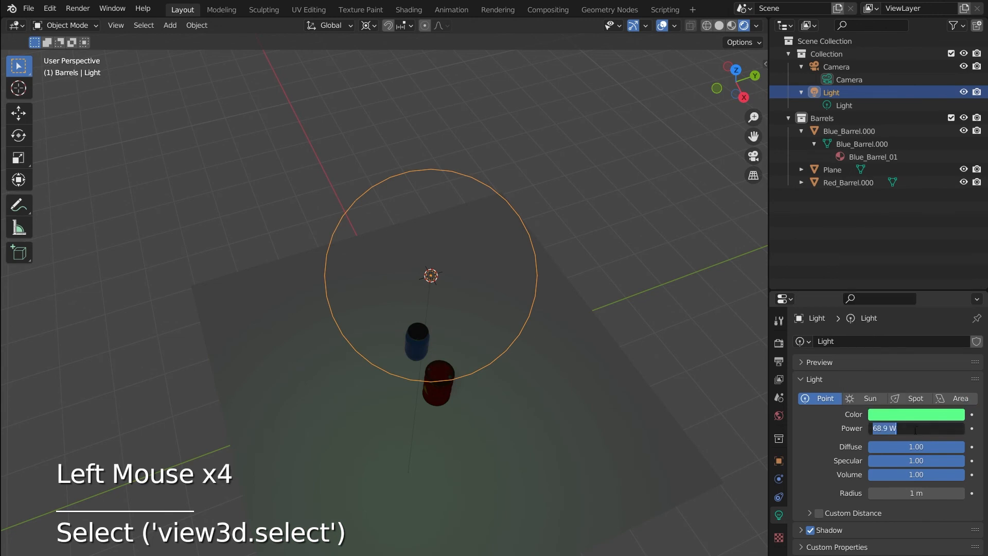
text(100)
click(914, 430)
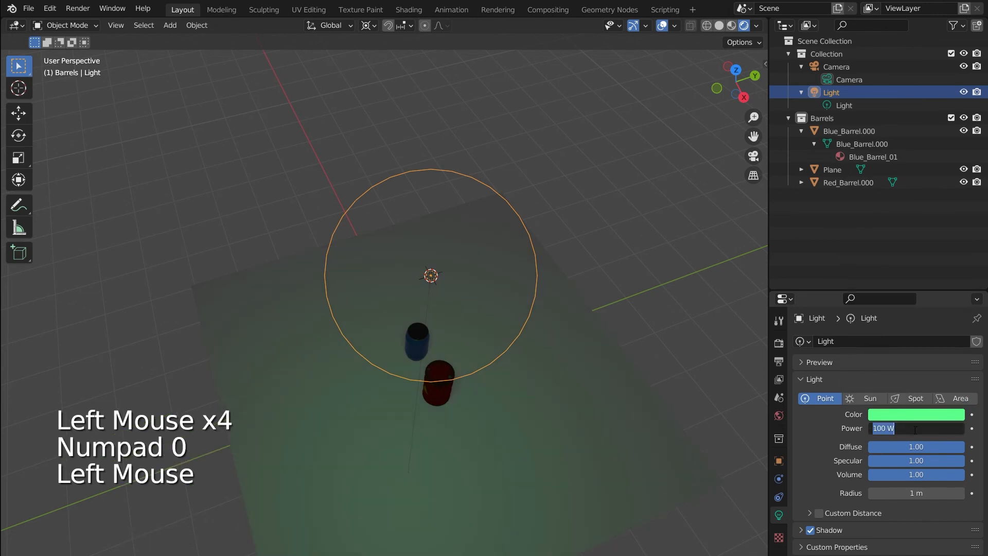
- Set the point light's color to near white and its power to 300 W
click(910, 418)
click(897, 291)
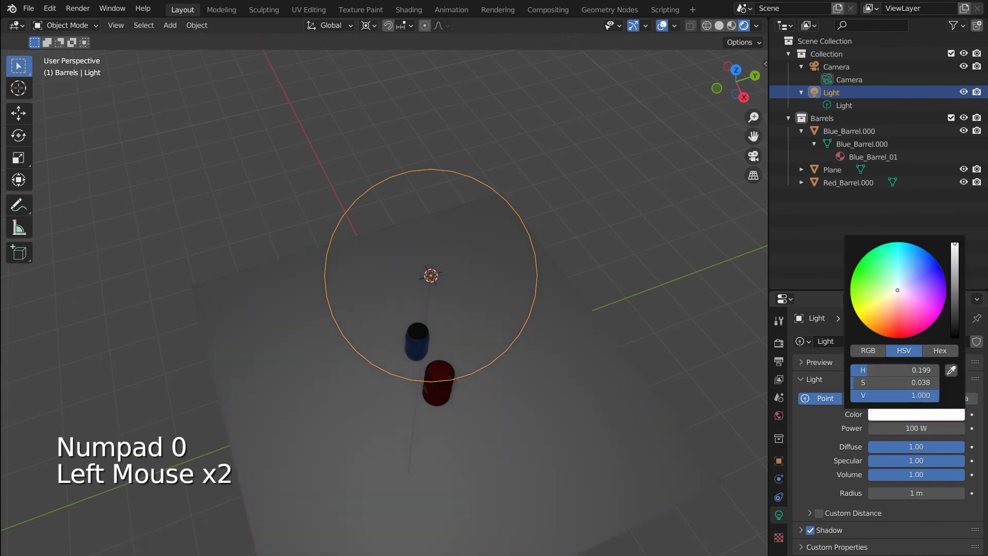
click(915, 430)
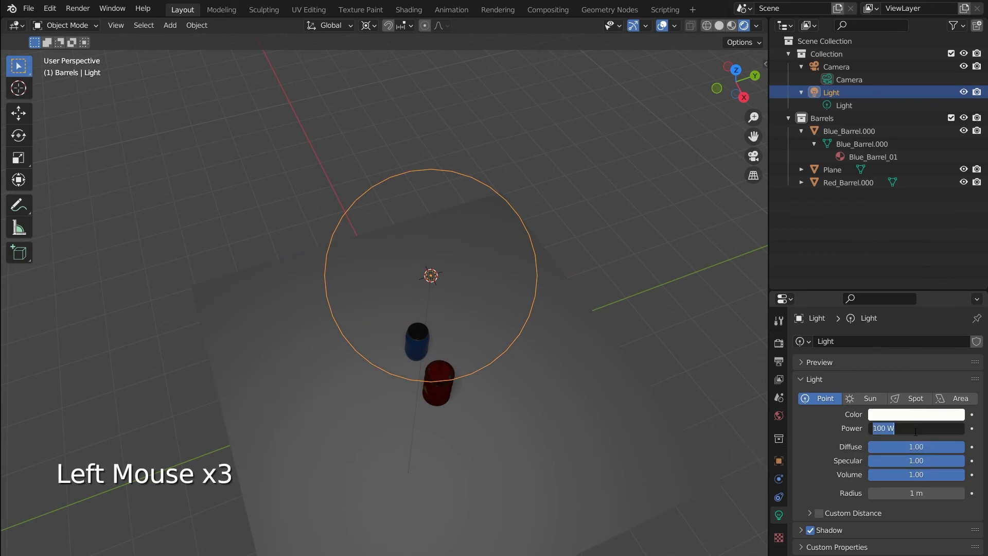
text(300)
key(Return)
- Make a linked duplicate of the red barrel and place it beside the original, moving it only horizontally
shift+middle_drag(490, 412, 463, 320)
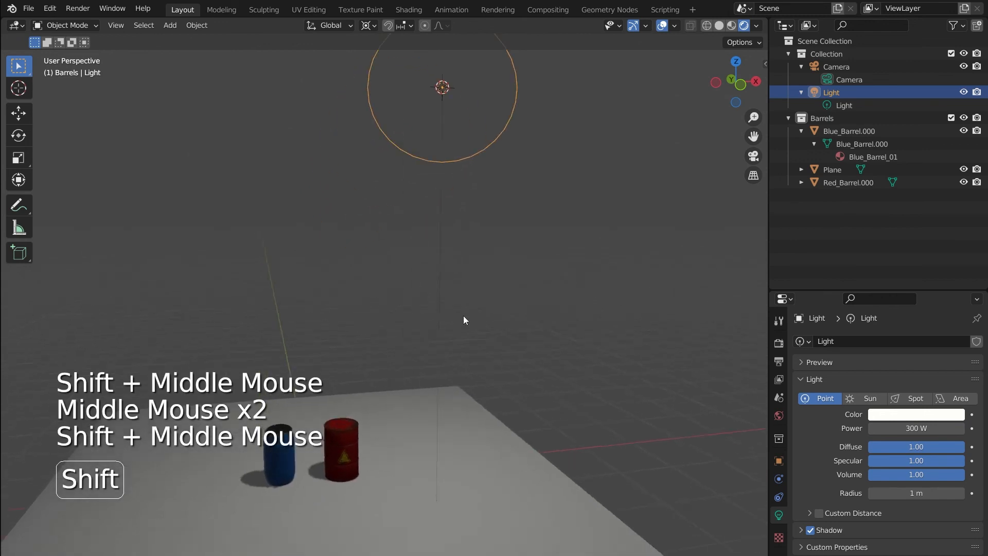
scroll(507, 371, up, 3)
middle_drag(545, 432, 679, 336)
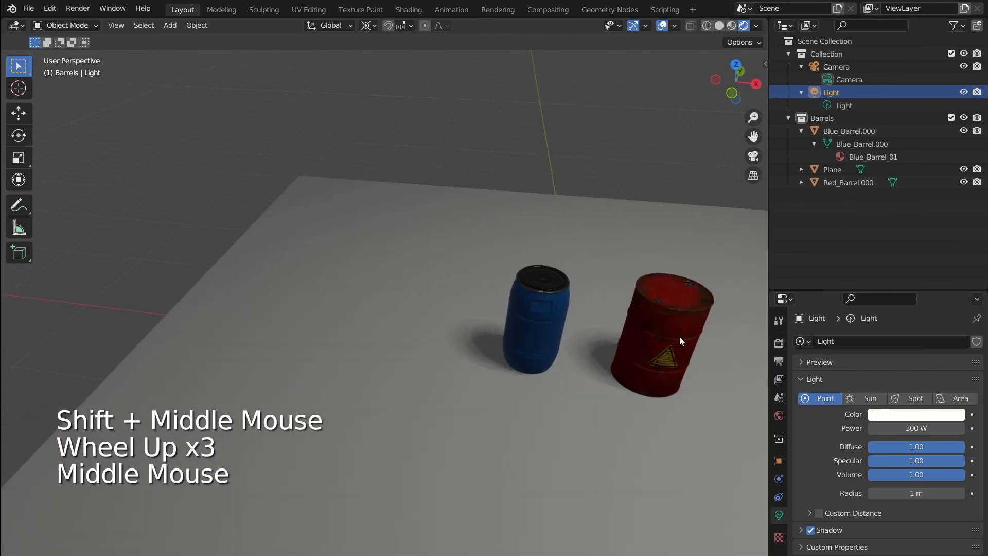
click(678, 335)
key(KP_Decimal)
scroll(471, 261, down, 4)
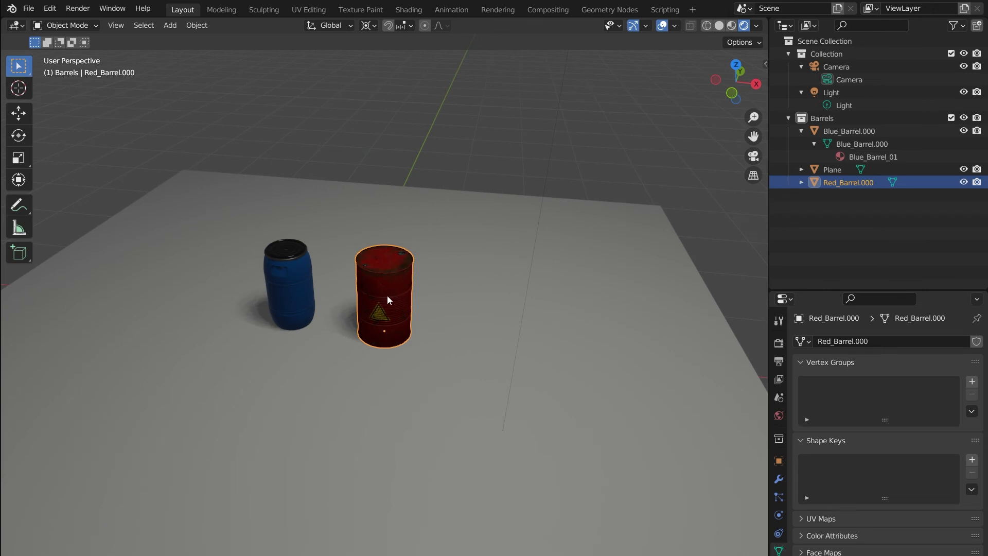
key(alt+d)
key(shift+z)
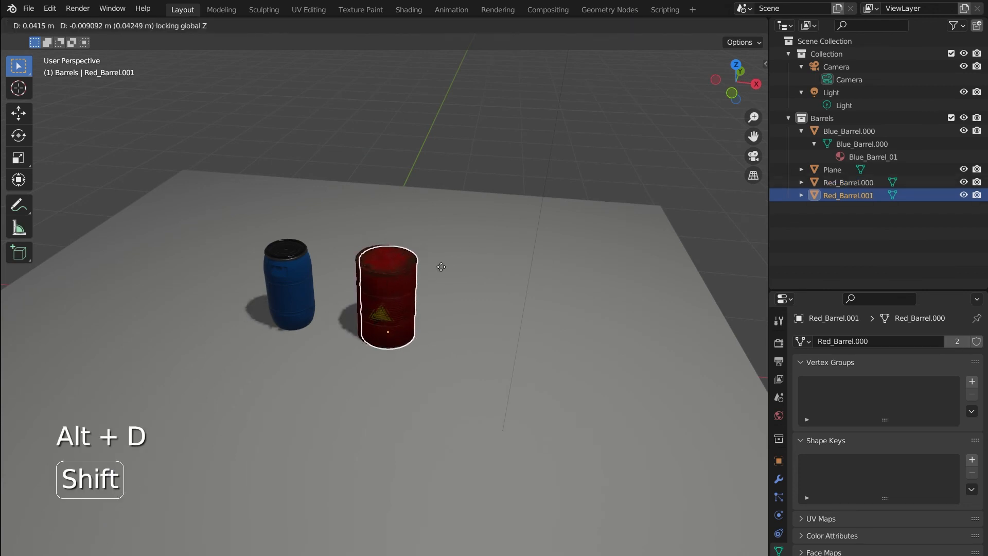
click(463, 288)
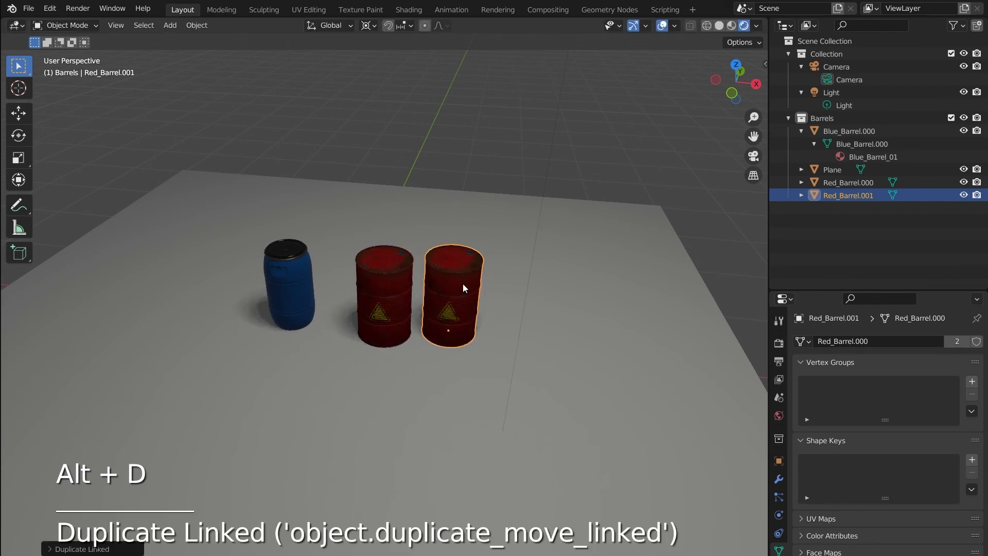
- Set the pivot point to Bounding Box Center and place another linked duplicate of Red_Barrel.000 behind the two red barrels
click(404, 289)
key(period)
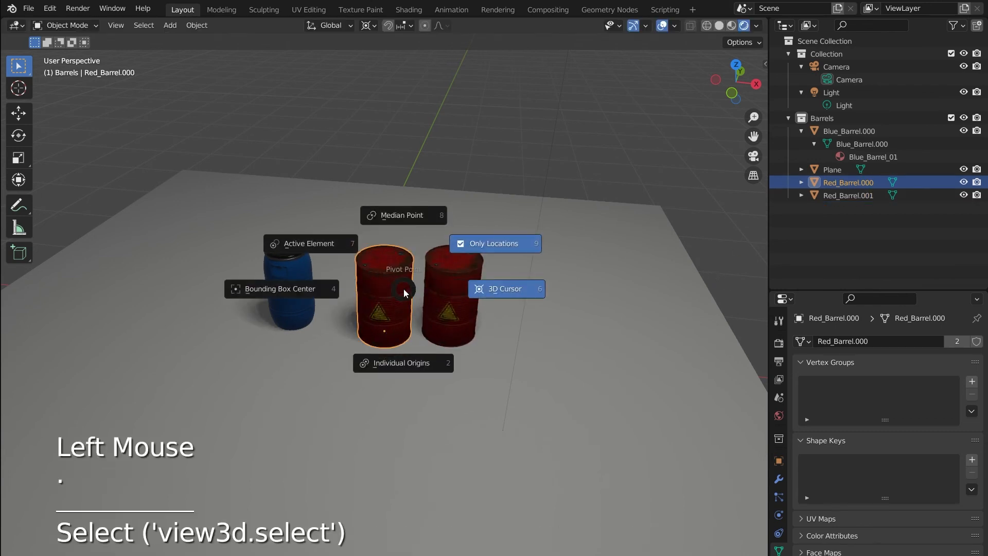
click(332, 289)
key(alt+d)
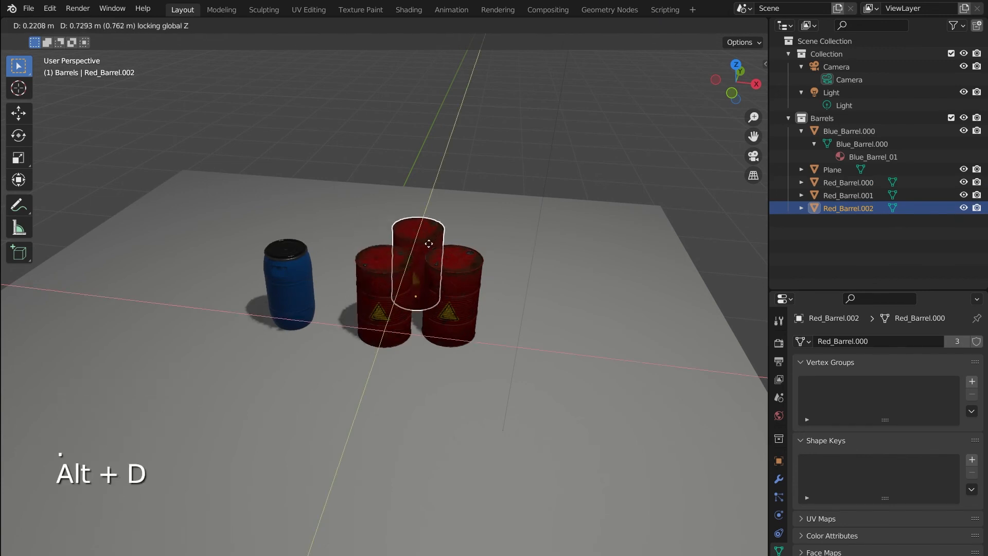
click(439, 231)
- Select all three red barrels and place linked duplicates of them about 1.2 m away, on the side opposite the blue barrel
shift+click(379, 282)
shift+click(477, 295)
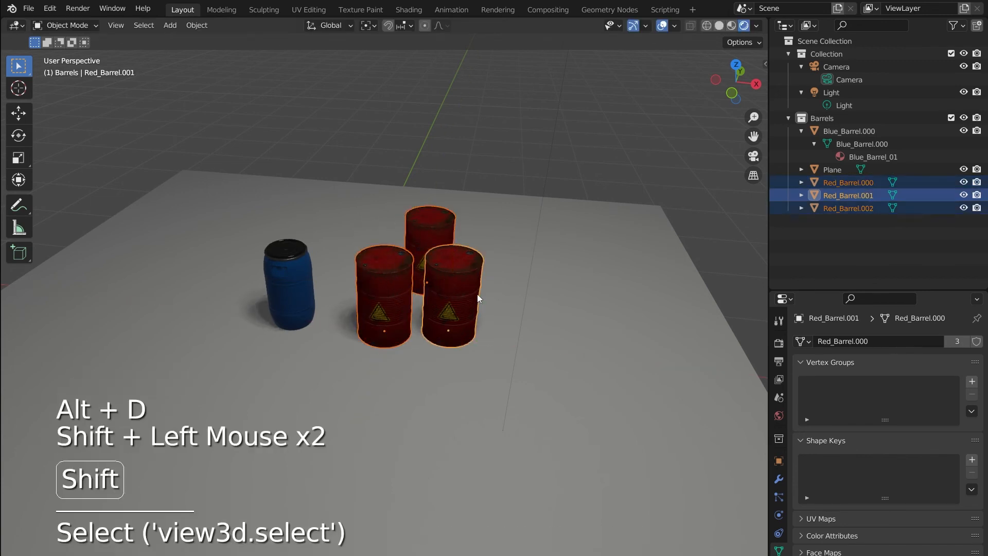
key(alt+d)
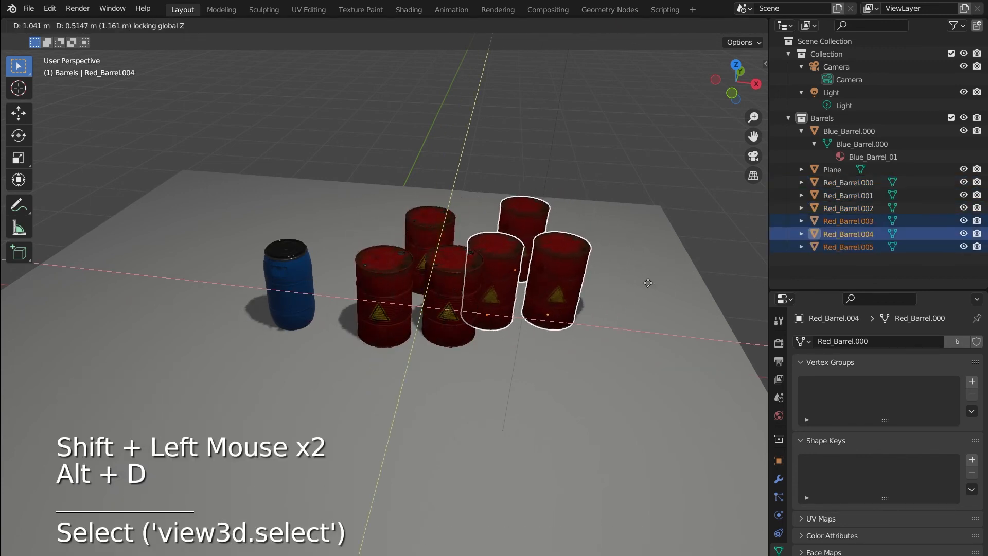
click(662, 257)
- Turn off the locations-only transform restriction and rotate the three new barrels about the Z axis by about 30°
key(r)
click(761, 51)
click(742, 43)
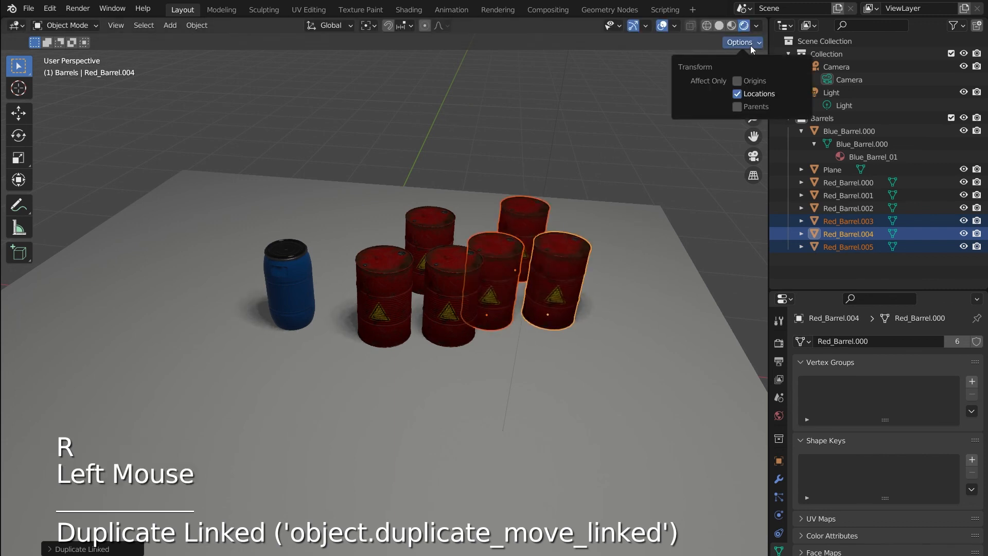
key(r)
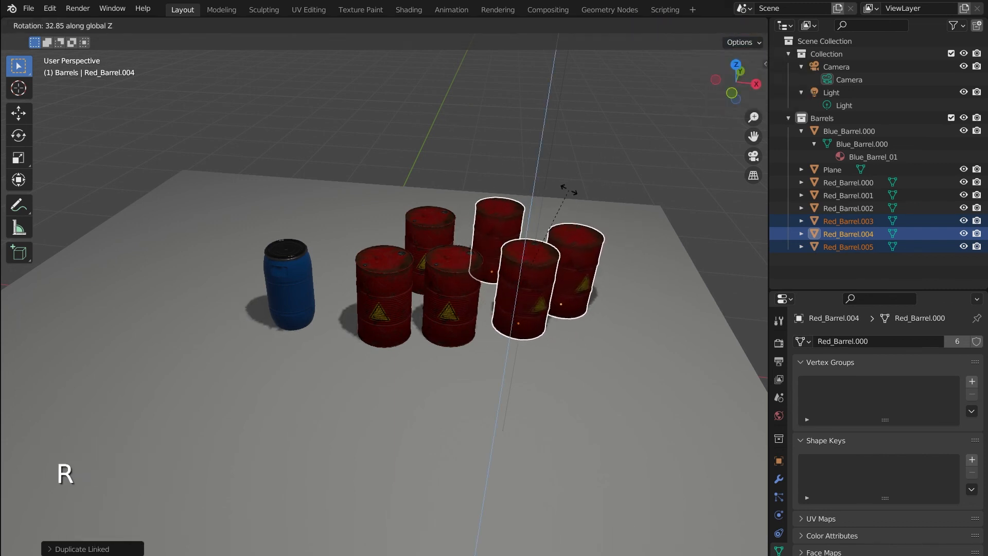
click(536, 201)
- Place linked duplicates of all six red barrels about 3 m behind them and rotate the new group roughly half a turn about Z
shift+click(431, 230)
shift+click(383, 290)
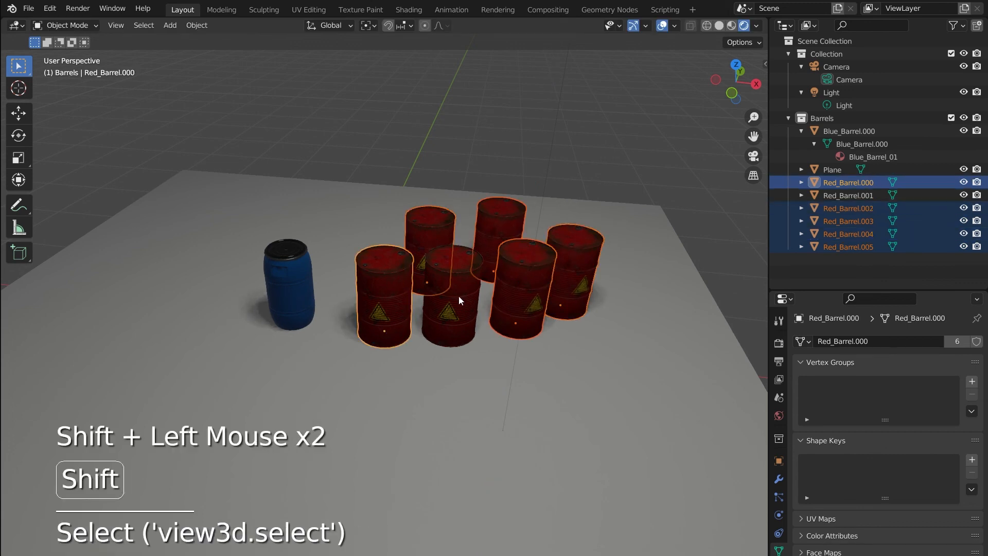
shift+click(458, 295)
key(alt+d)
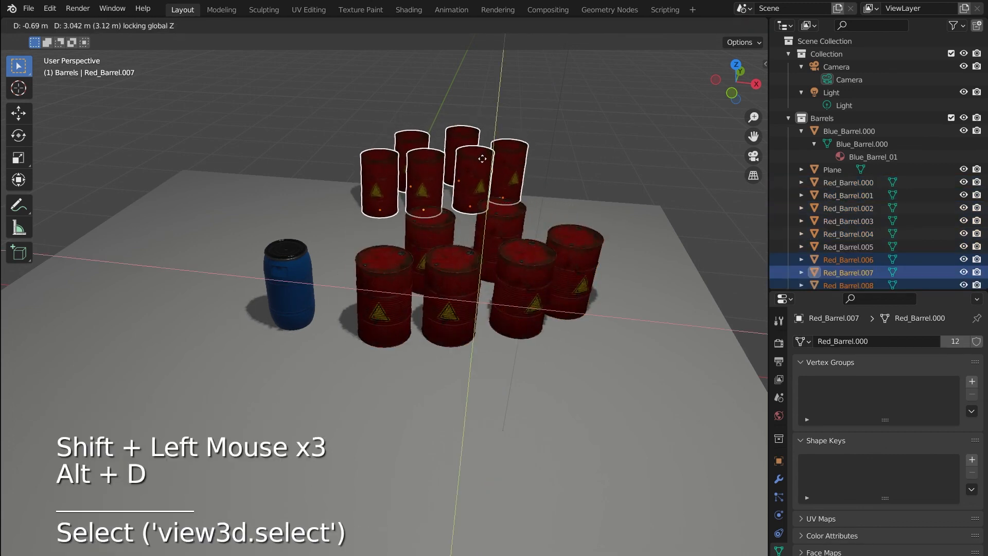
click(480, 165)
key(r)
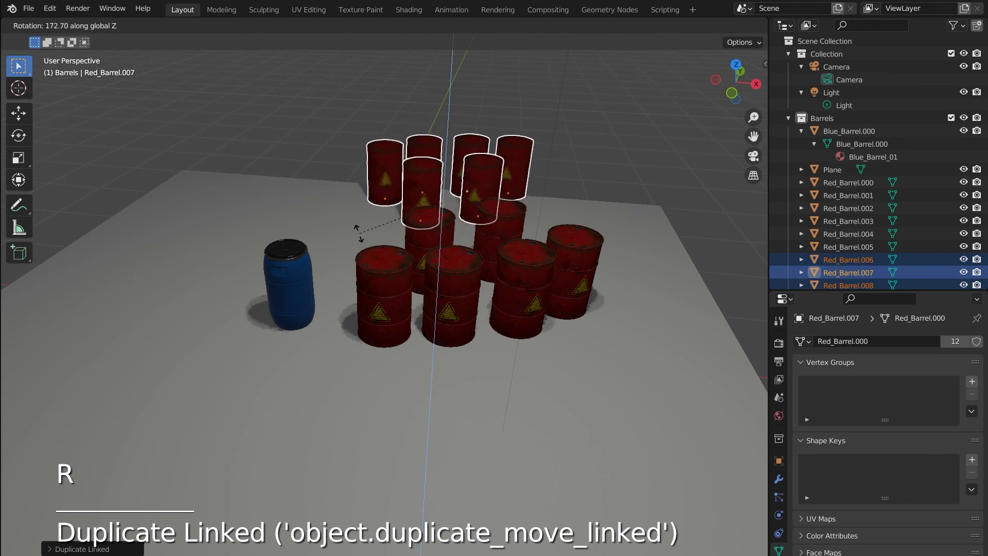
click(416, 260)
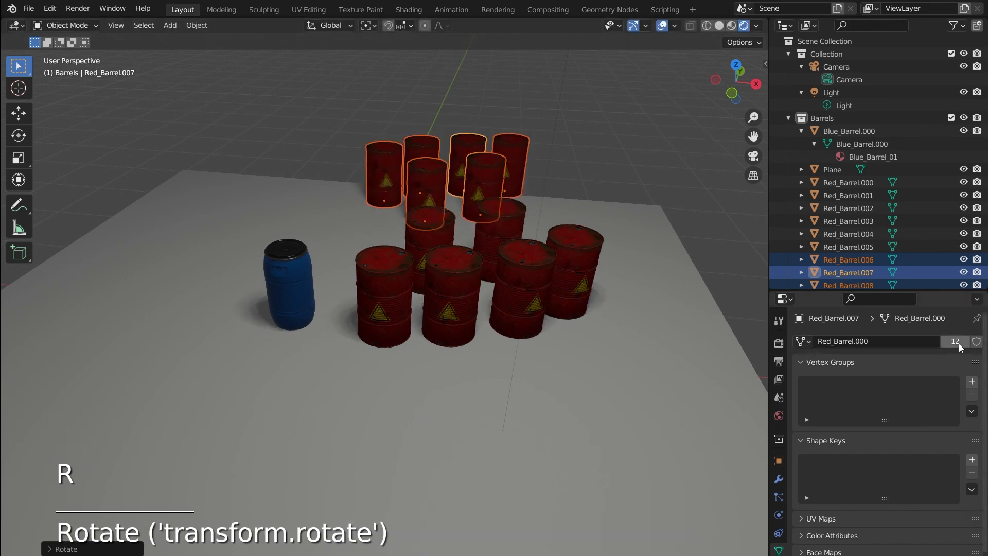
shift+middle_drag(484, 172, 396, 221)
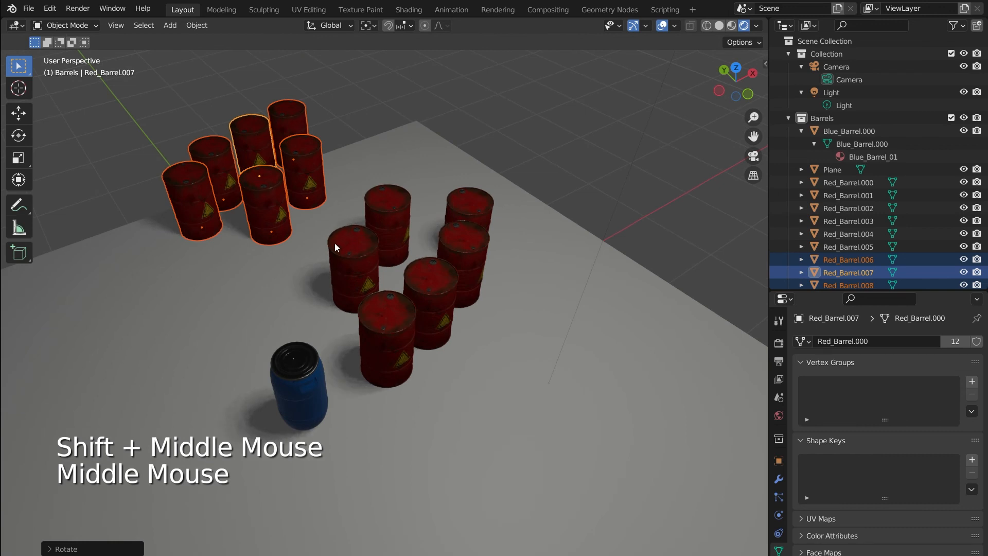
- Move the six new red barrels along the ground plane to beside the blue barrel and rotate them slightly about Z
key(g)
key(shift+z)
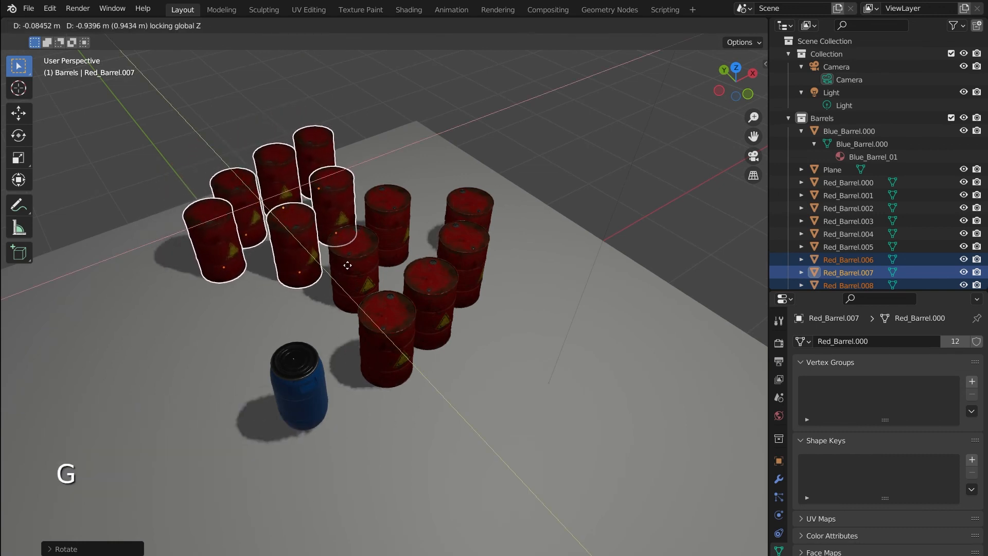
click(293, 378)
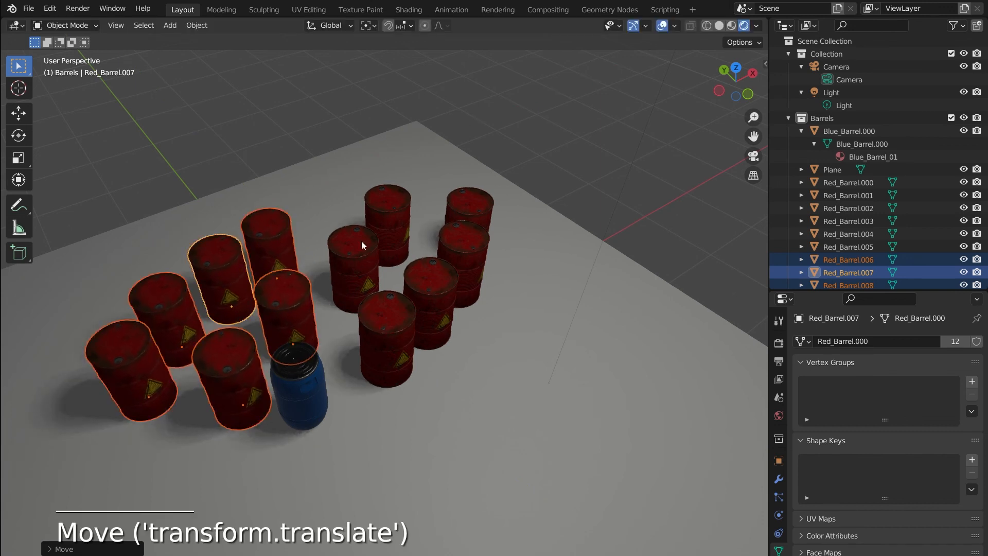
key(r)
key(z)
click(390, 283)
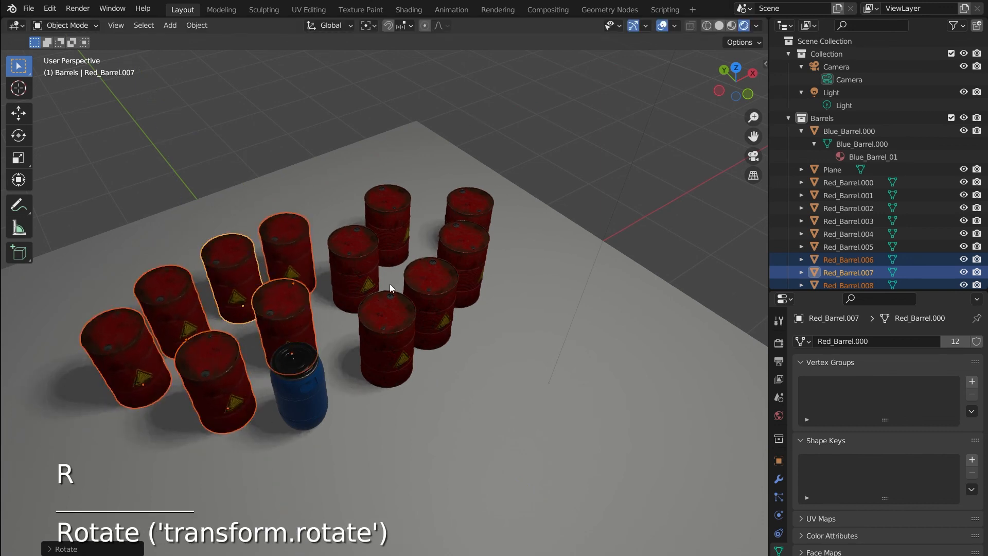
key(g)
key(shift+z)
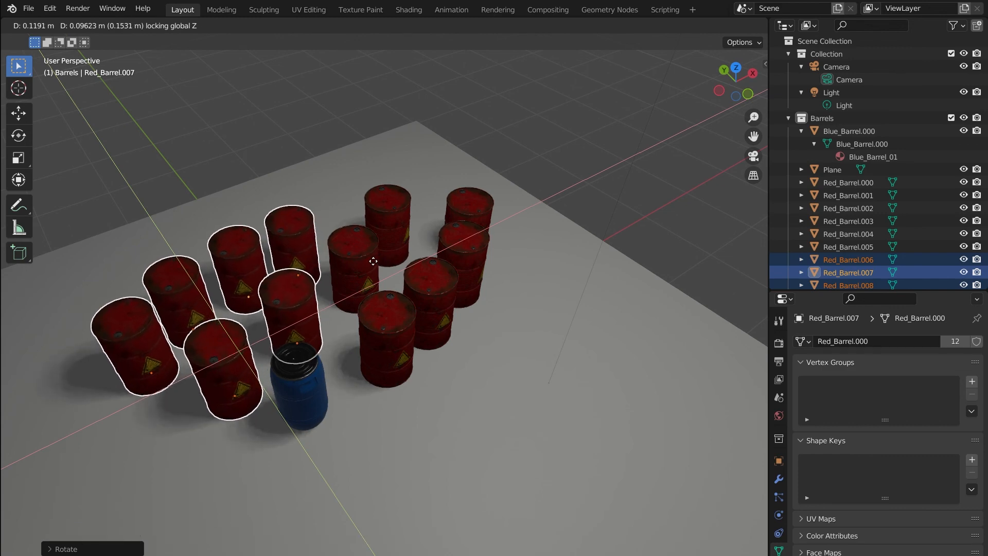
click(372, 261)
- Delete the blue barrel from the scene
middle_drag(370, 282, 464, 320)
shift+middle_drag(394, 282, 412, 356)
click(415, 365)
key(x)
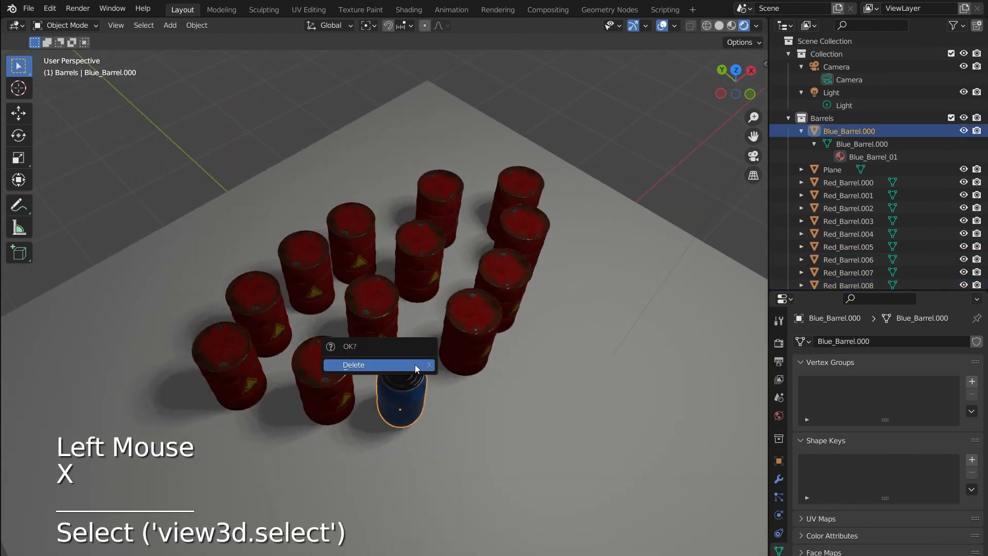
click(414, 365)
- Select Red_Barrel.000 through Red_Barrel.011 and restrict transforms to affect only locations
scroll(839, 144, down, 1)
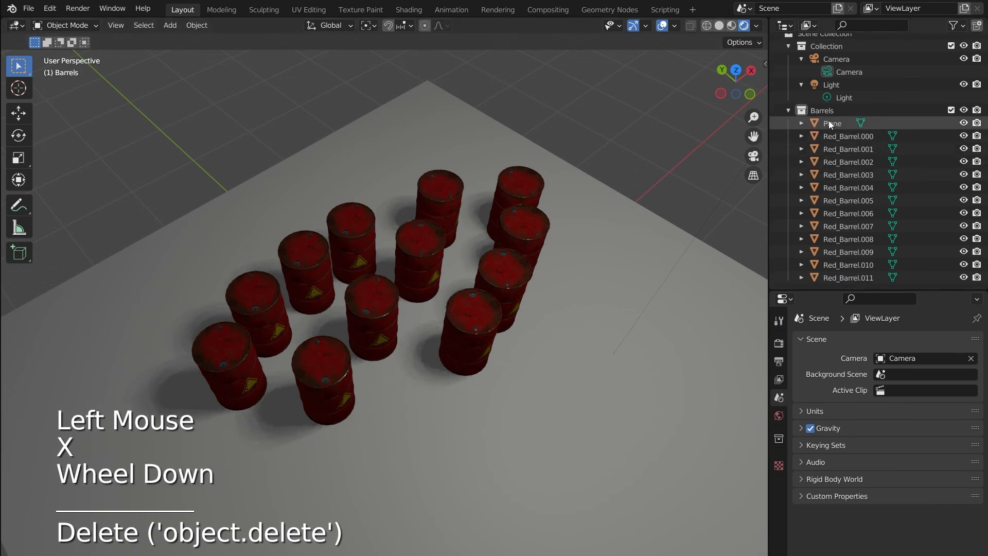
click(826, 120)
scroll(541, 257, down, 1)
scroll(346, 295, up, 1)
scroll(334, 218, up, 1)
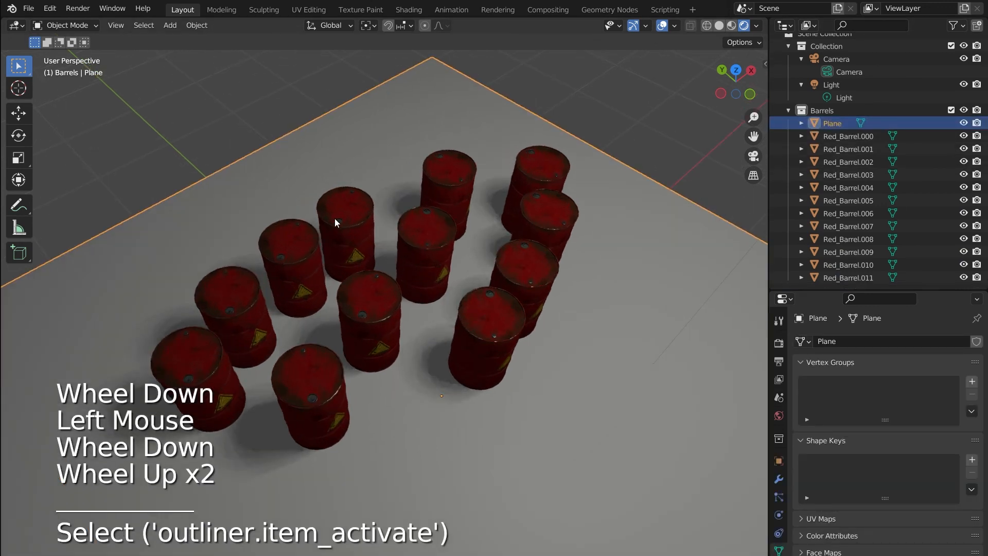
click(262, 283)
click(264, 283)
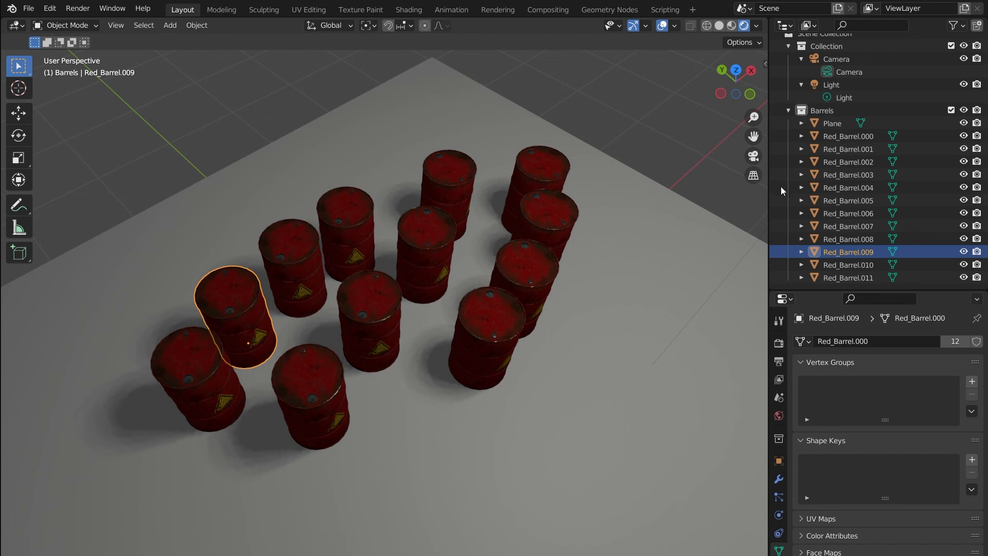
click(842, 135)
scroll(841, 187, down, 4)
shift+click(840, 278)
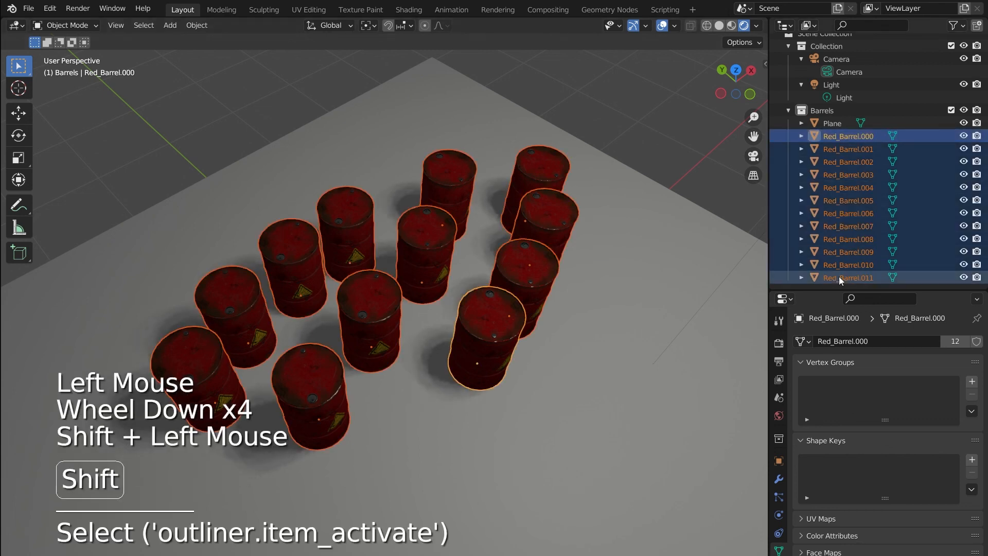
click(741, 42)
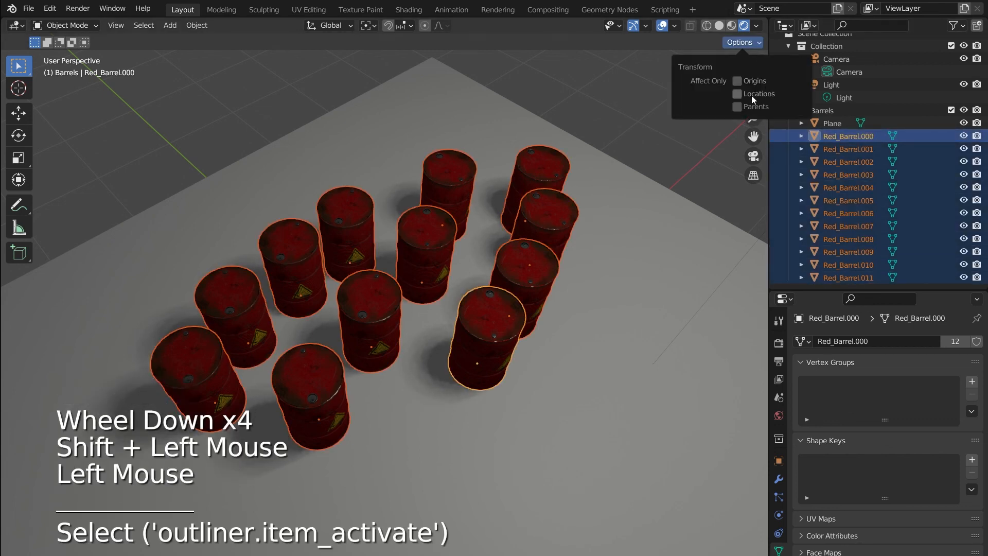
- Try scaling and rotating the twelve barrels' positions, and tighten their spacing by a factor of about 0.75
key(s)
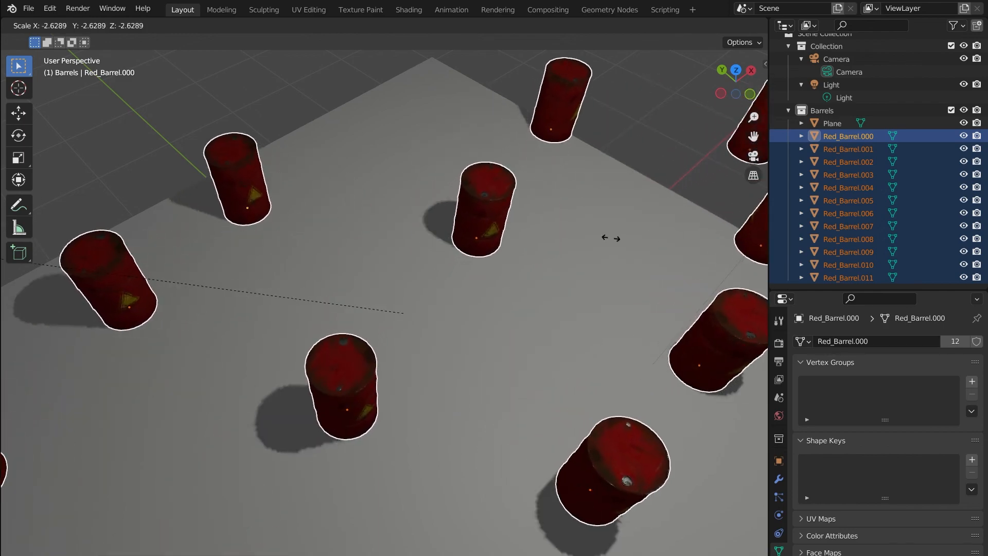
key(Escape)
key(z)
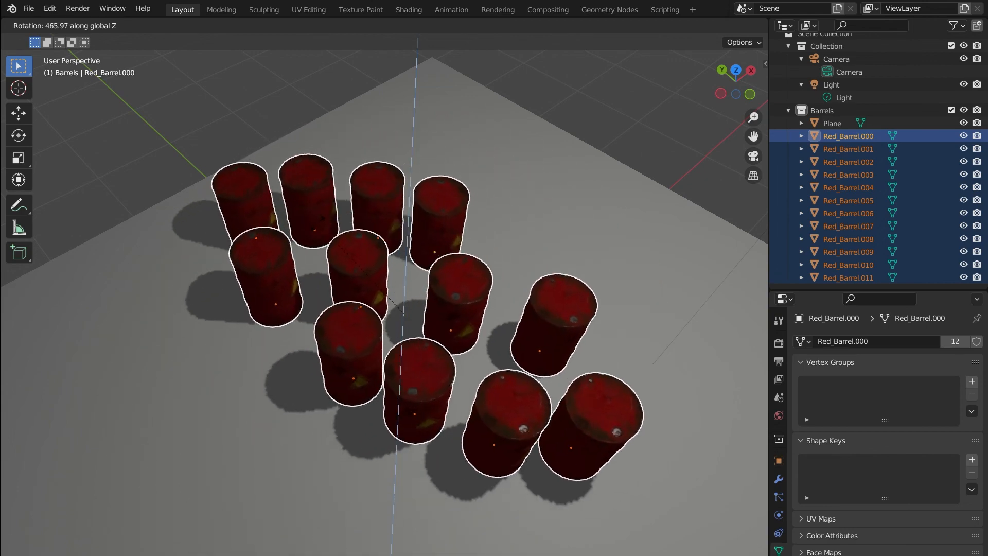
click(601, 222)
key(s)
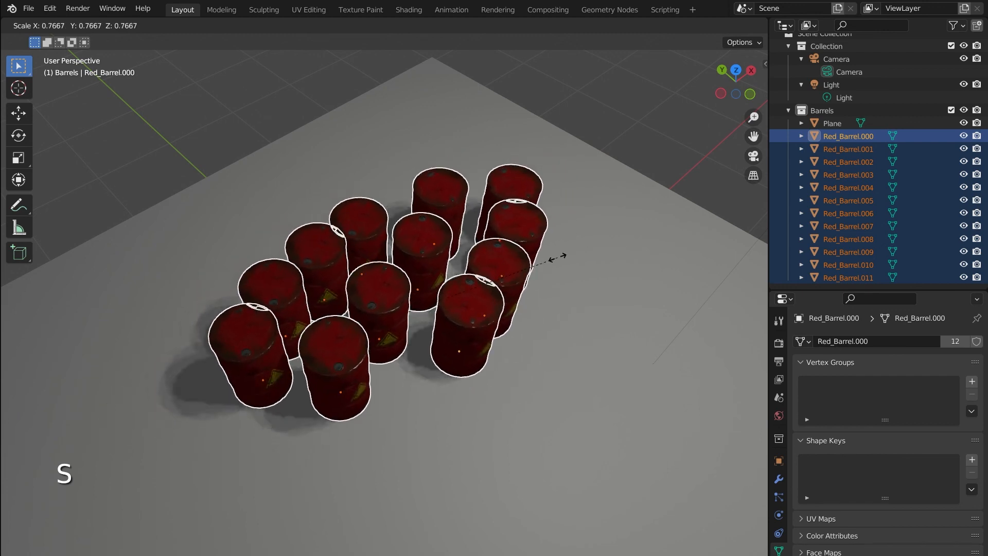
click(551, 258)
- Select the row of Red_Barrel.006, .007, .009 and .010 and scale up the spacing between them
click(329, 251)
shift+click(313, 255)
shift+click(289, 281)
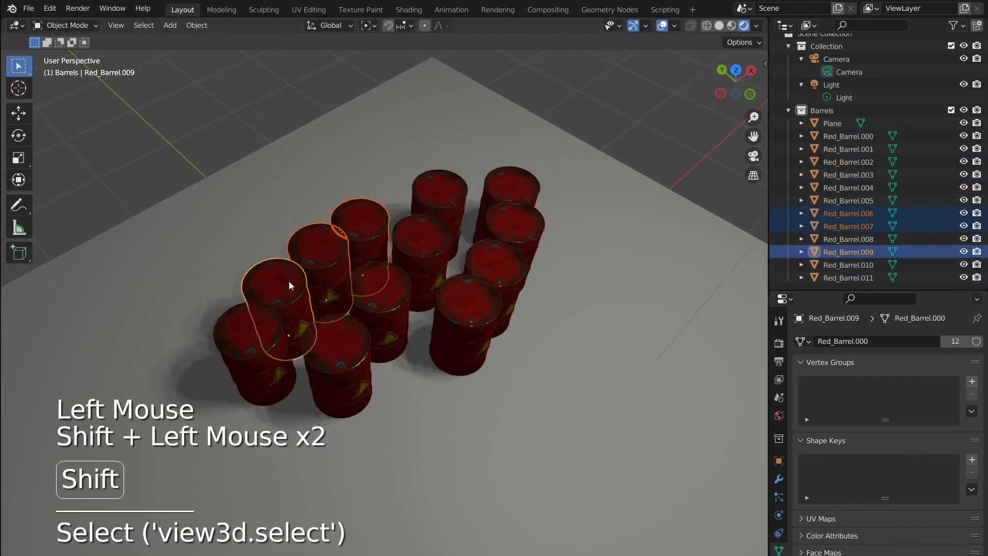
shift+click(252, 335)
key(s)
click(569, 237)
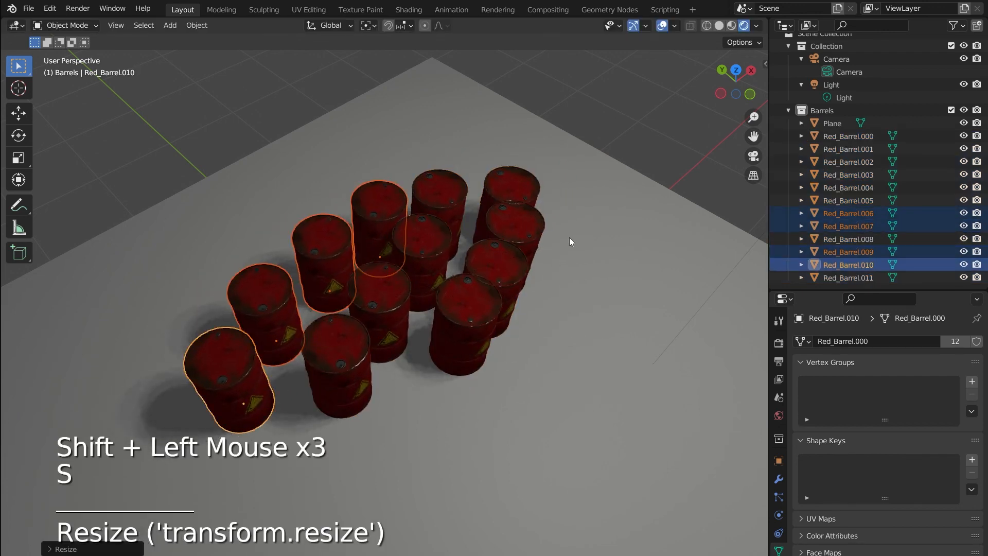
- Select the middle row of four barrels, scale their spacing up slightly and rotate their positions a little
click(433, 192)
shift+click(374, 289)
shift+click(424, 245)
shift+click(337, 360)
key(s)
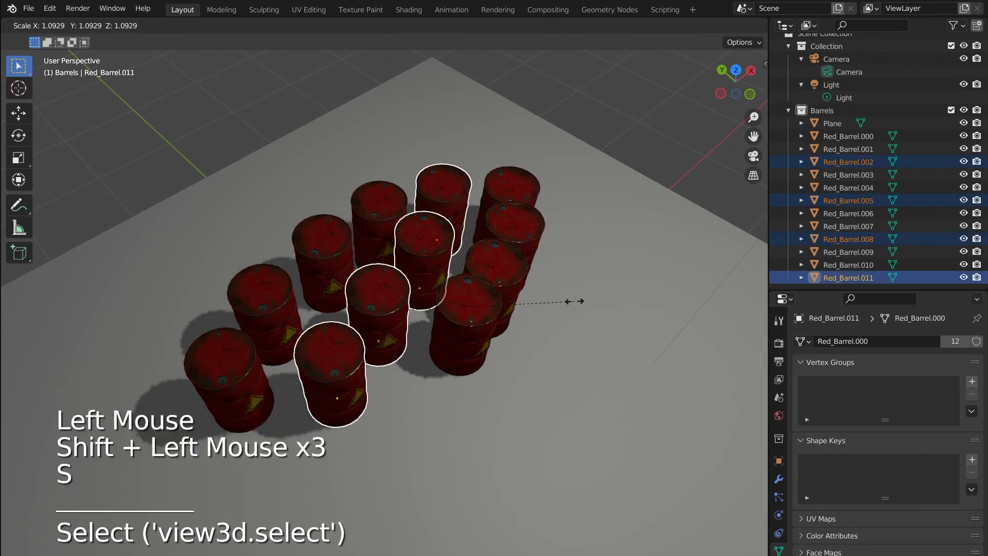
click(551, 236)
key(r)
click(580, 217)
- Select the row of Red_Barrel.000, .001, .003 and .004 and scale their spacing up by about 1.4
click(523, 182)
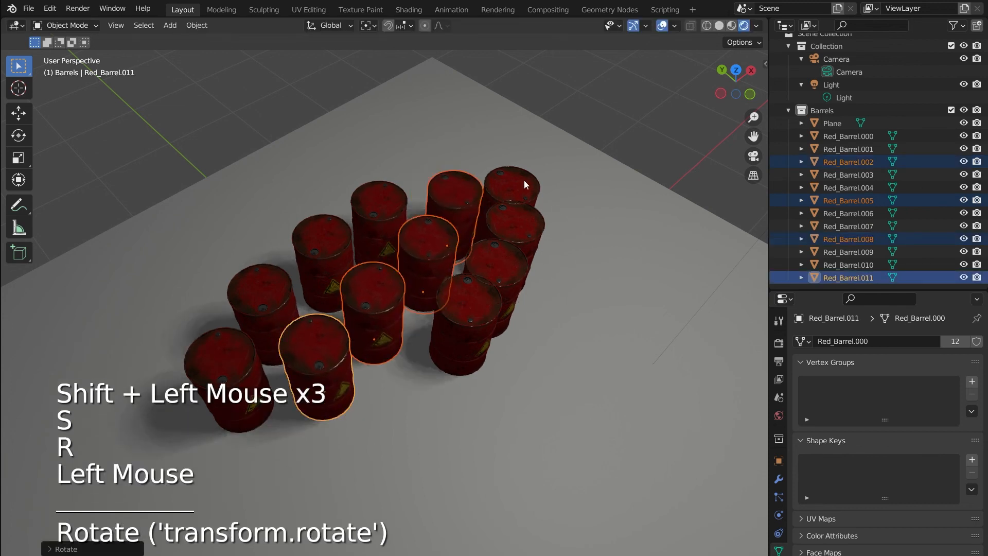
shift+click(526, 236)
shift+click(498, 269)
shift+click(462, 312)
key(s)
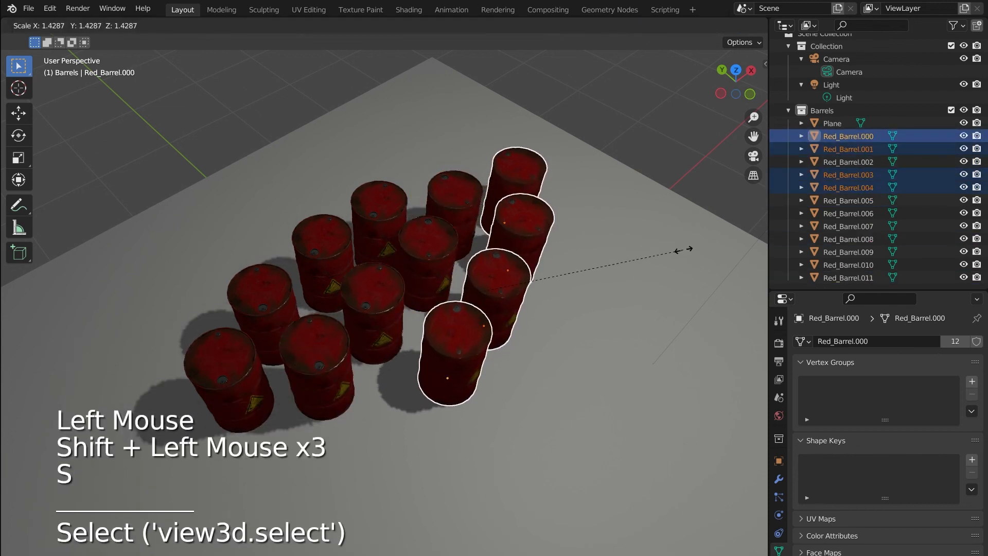
click(699, 213)
- Turn off the locations-only transform restriction and add barrels from the other two rows to the selection
click(750, 43)
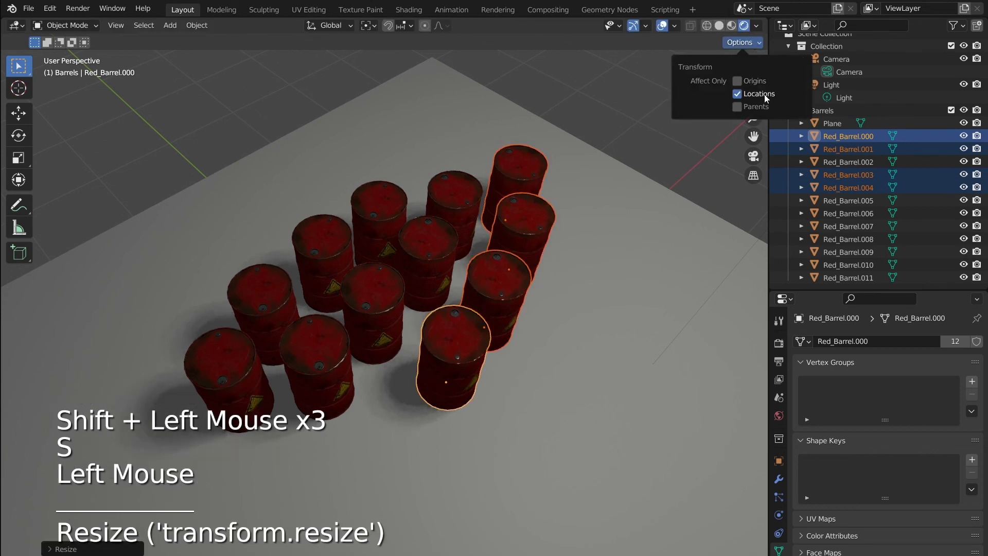
shift+middle_drag(380, 246, 503, 180)
shift+click(500, 184)
shift+click(466, 233)
shift+drag(425, 278, 415, 271)
shift+click(403, 202)
shift+click(364, 230)
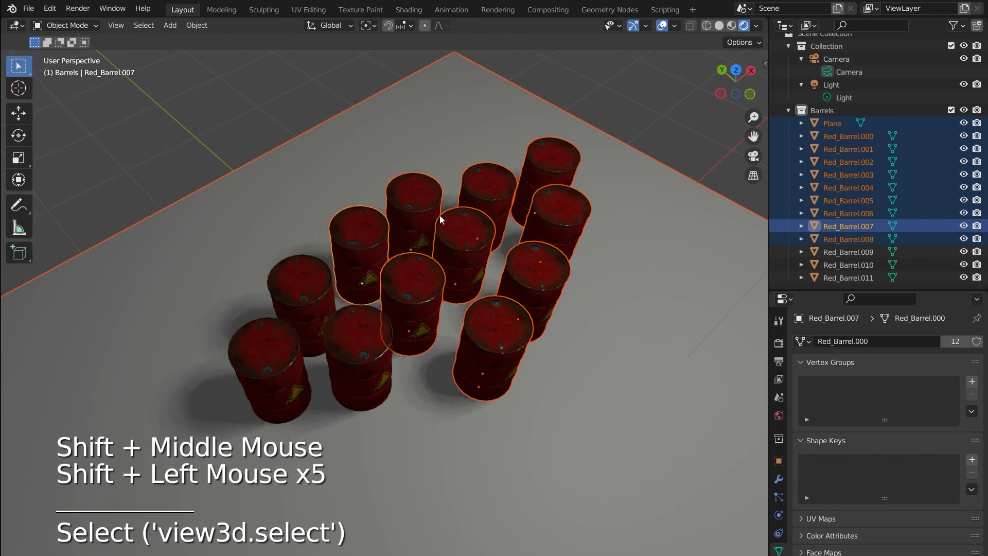
- Select all twelve red barrels without the ground plane and try scaling them up, sizes included
click(550, 175)
shift+click(534, 262)
shift+click(566, 226)
shift+click(493, 322)
shift+click(489, 194)
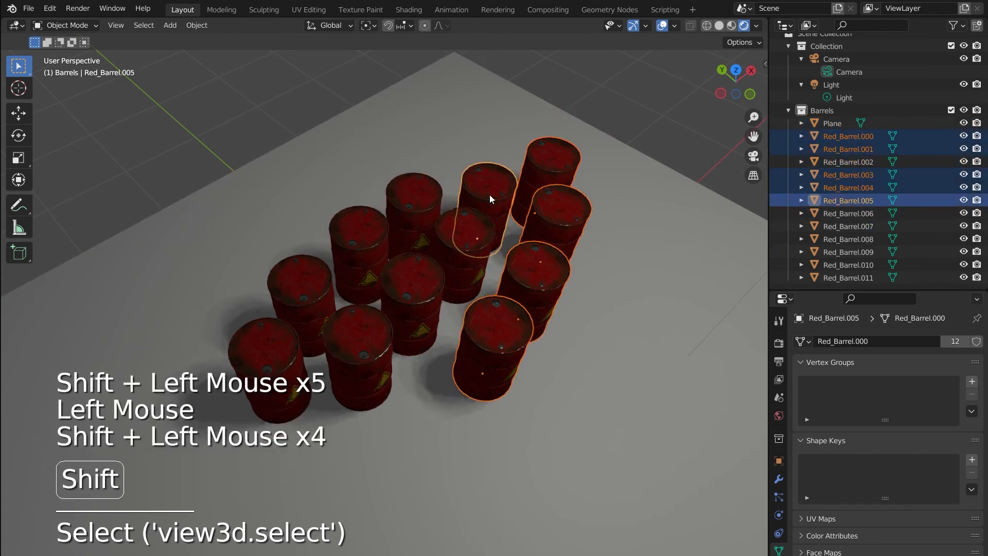
shift+click(466, 234)
shift+click(408, 259)
shift+click(404, 206)
shift+click(345, 250)
shift+click(355, 330)
shift+click(300, 281)
shift+click(454, 281)
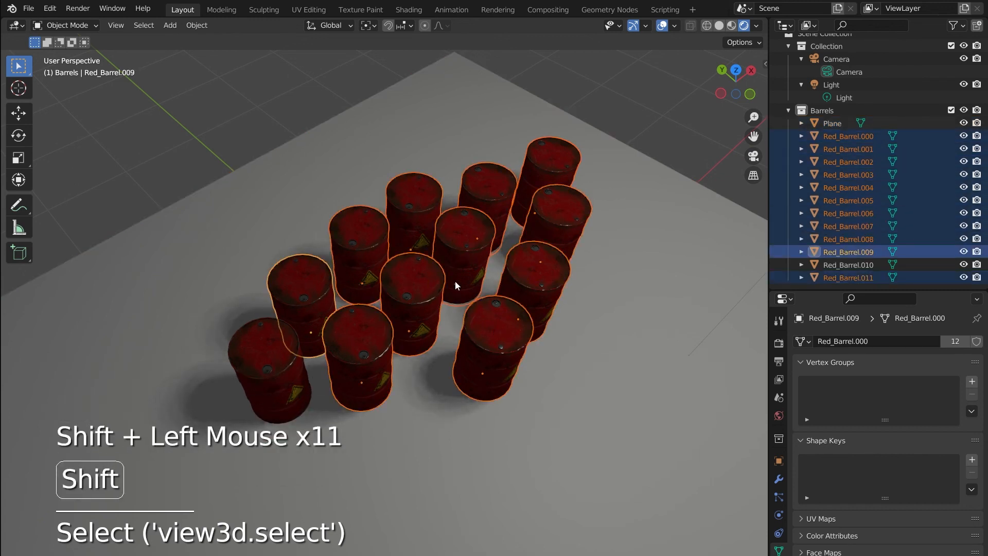
shift+click(279, 347)
key(s)
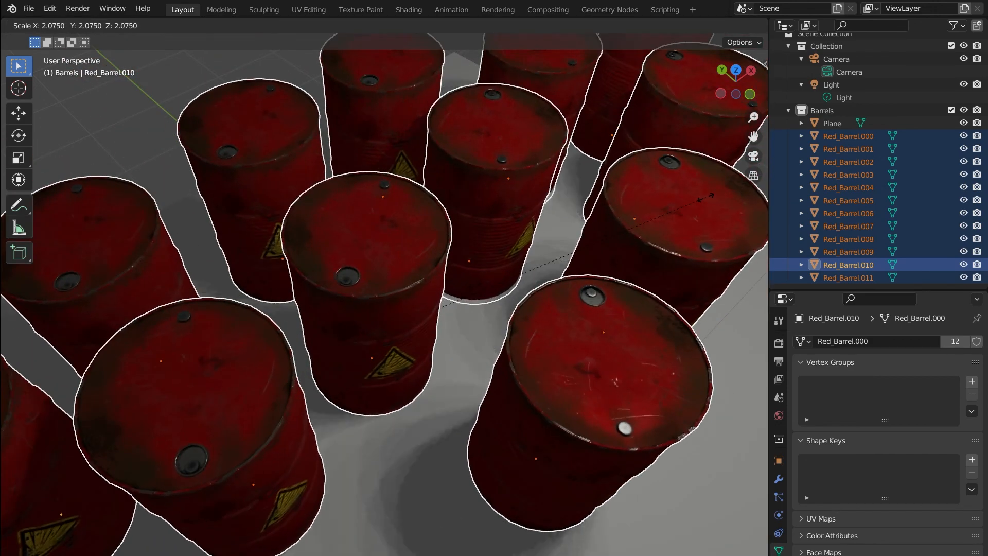
key(Escape)
- Turn the locations-only transform restriction back on and try scaling the twelve barrels closer together
click(739, 42)
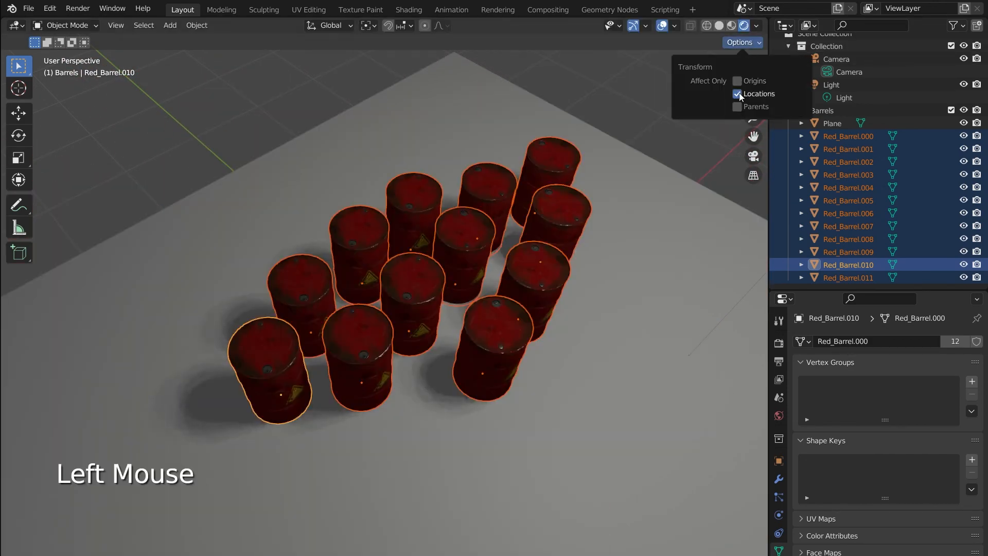
key(s)
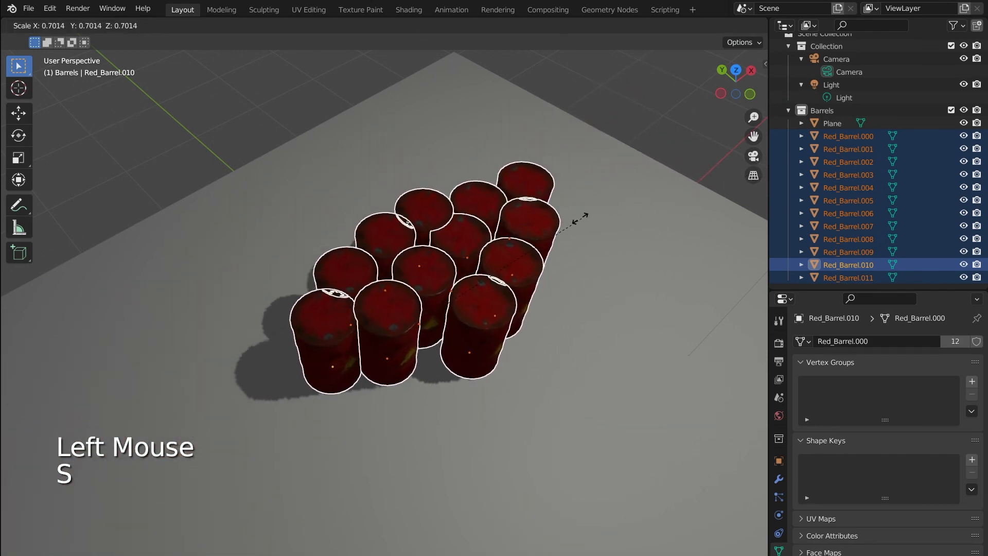
right_click(540, 215)
- Select the middle row of four barrels and rotate their positions about 2.4° around the Z axis
click(502, 184)
shift+click(462, 238)
shift+click(418, 289)
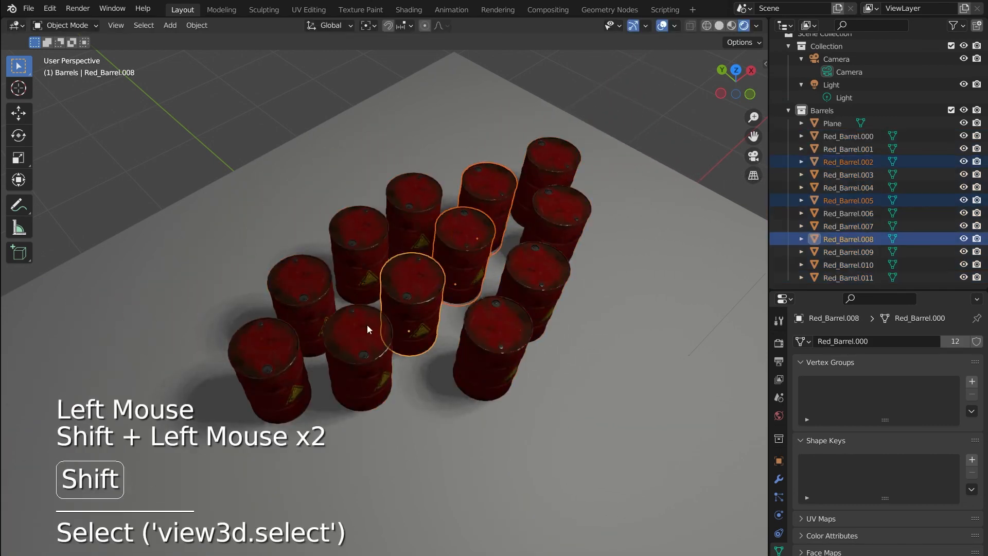
shift+click(366, 325)
key(s)
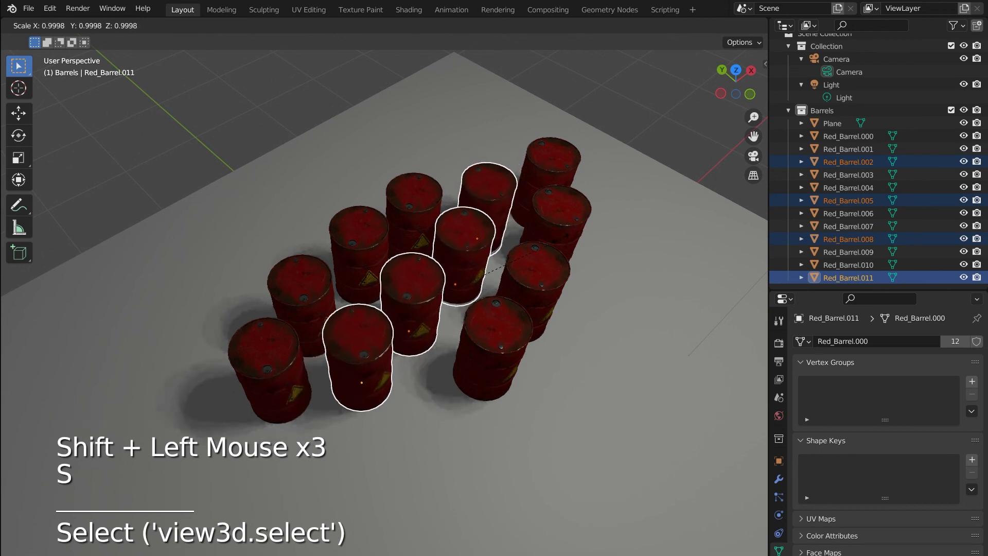
key(r)
key(z)
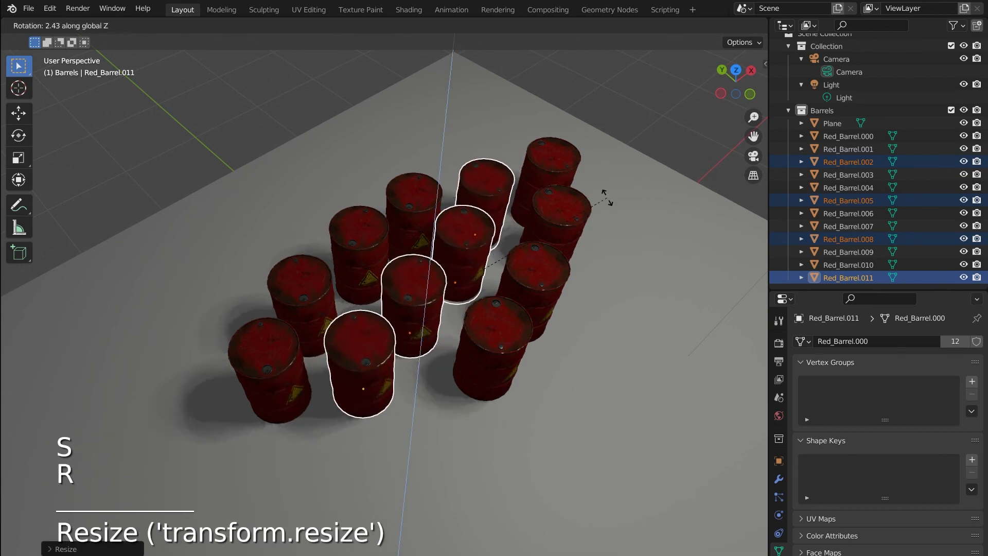
click(607, 198)
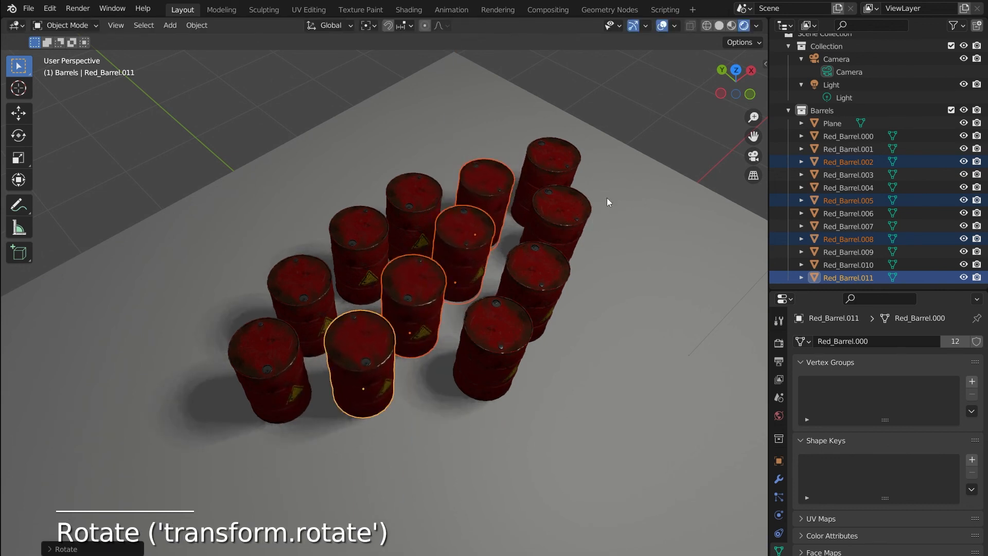
scroll(494, 187, down, 2)
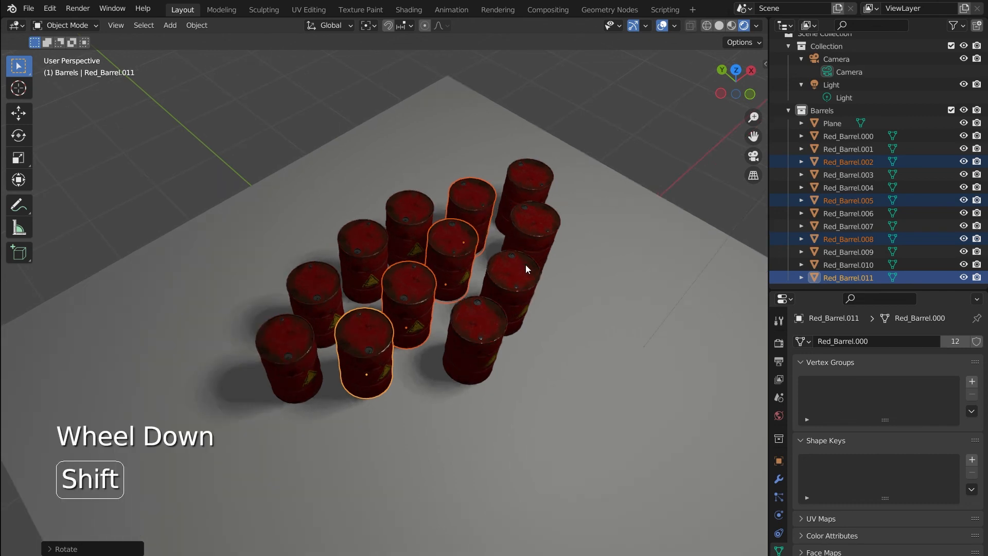
shift+middle_drag(526, 265, 502, 256)
scroll(471, 247, up, 3)
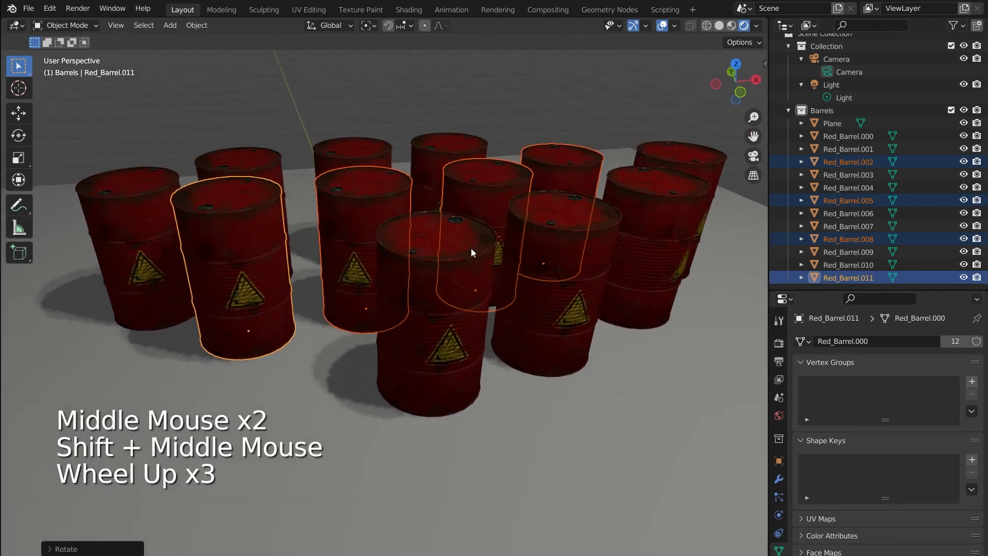
mouse_move(454, 196)
middle_down()
mouse_move(454, 209)
mouse_move(464, 186)
middle_up()
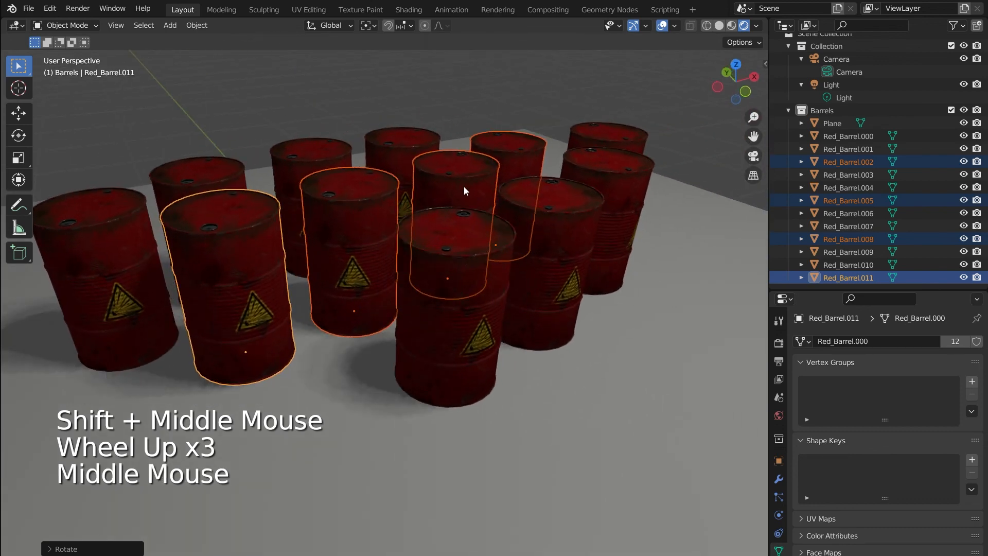
right_click(431, 225)
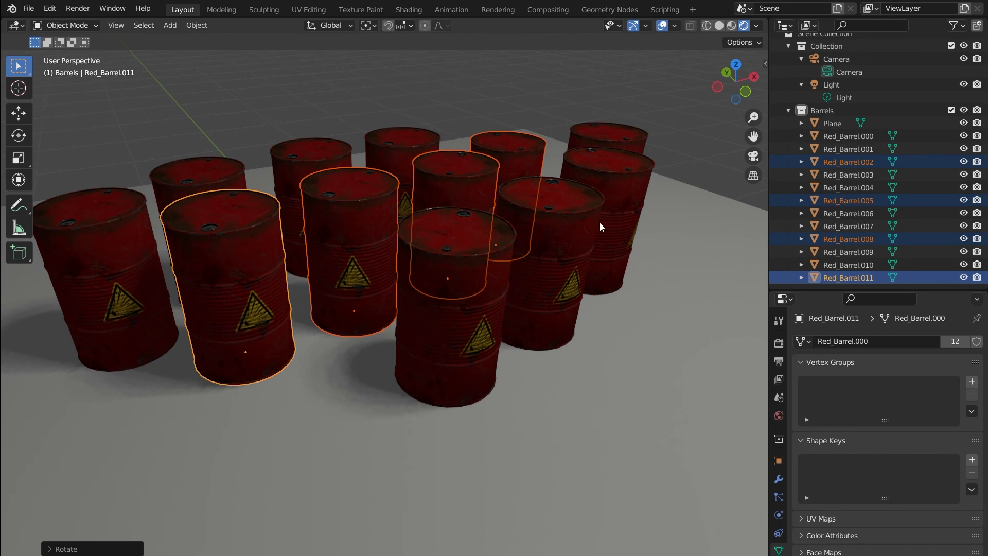
middle_drag(463, 165, 427, 144)
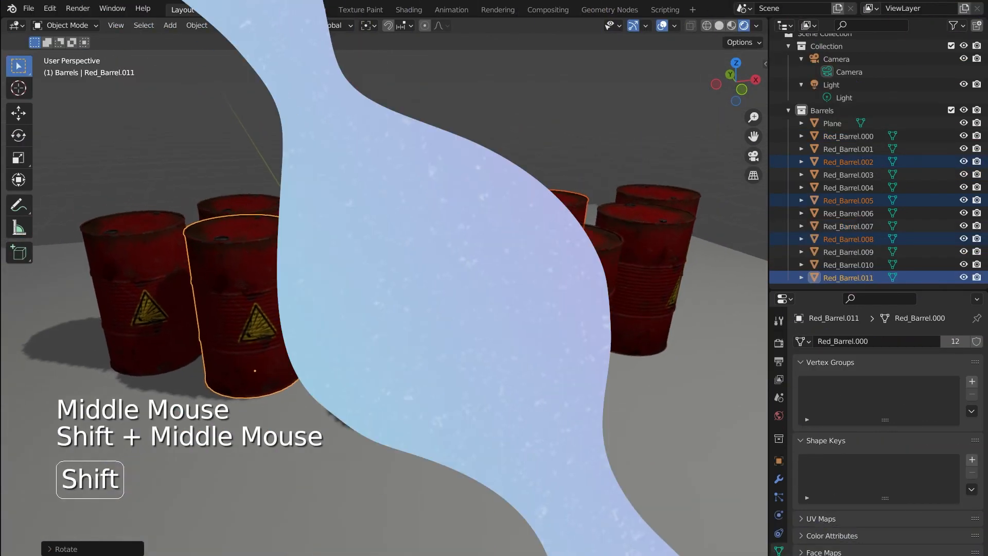